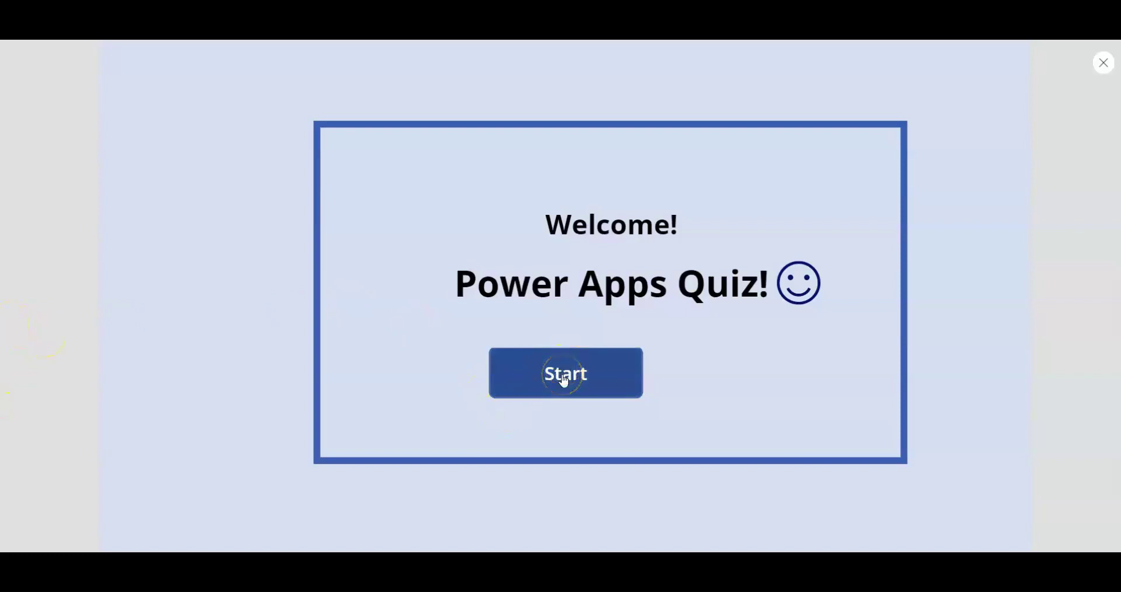
# - Run through the finished Power Apps quiz, answering its questions with London, Istanbul, Xian, Pisa and England
pyautogui.click(563, 378)
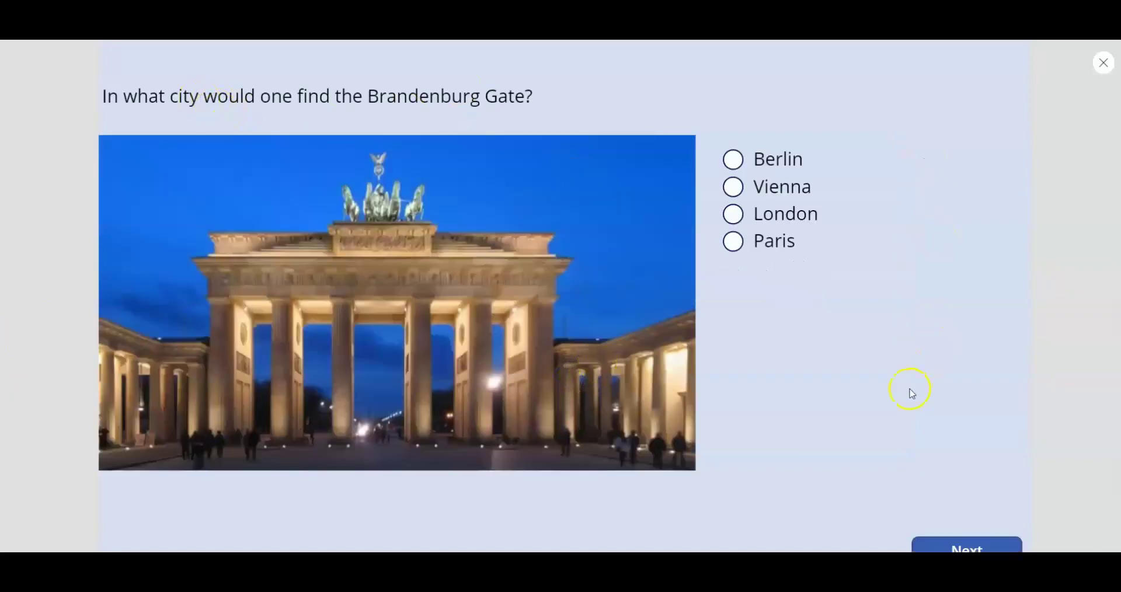
pyautogui.click(760, 215)
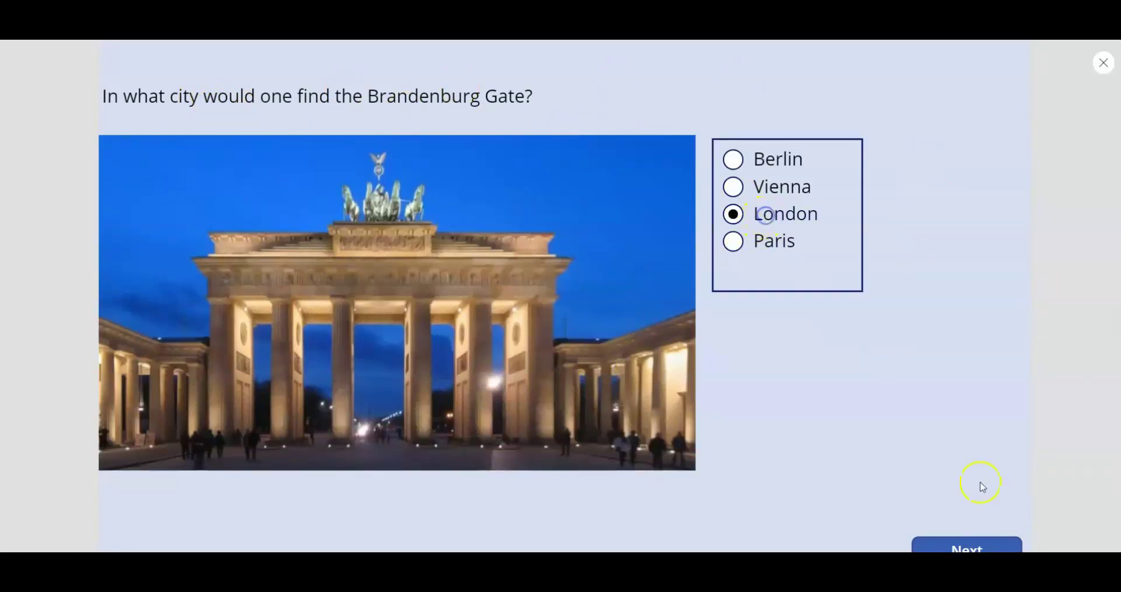
pyautogui.click(966, 549)
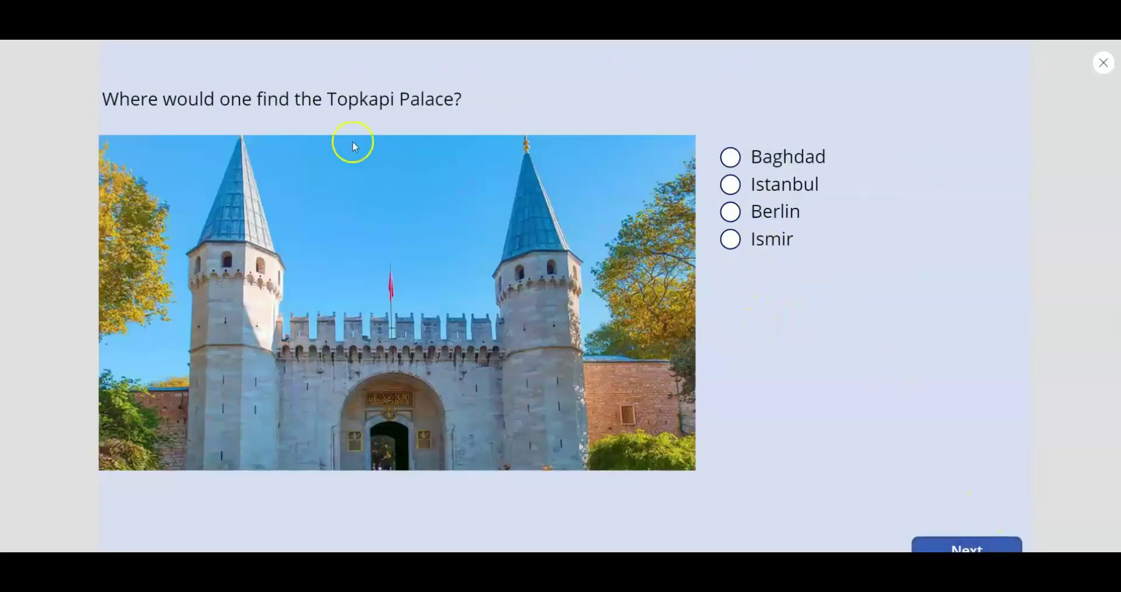
pyautogui.click(779, 186)
pyautogui.click(960, 540)
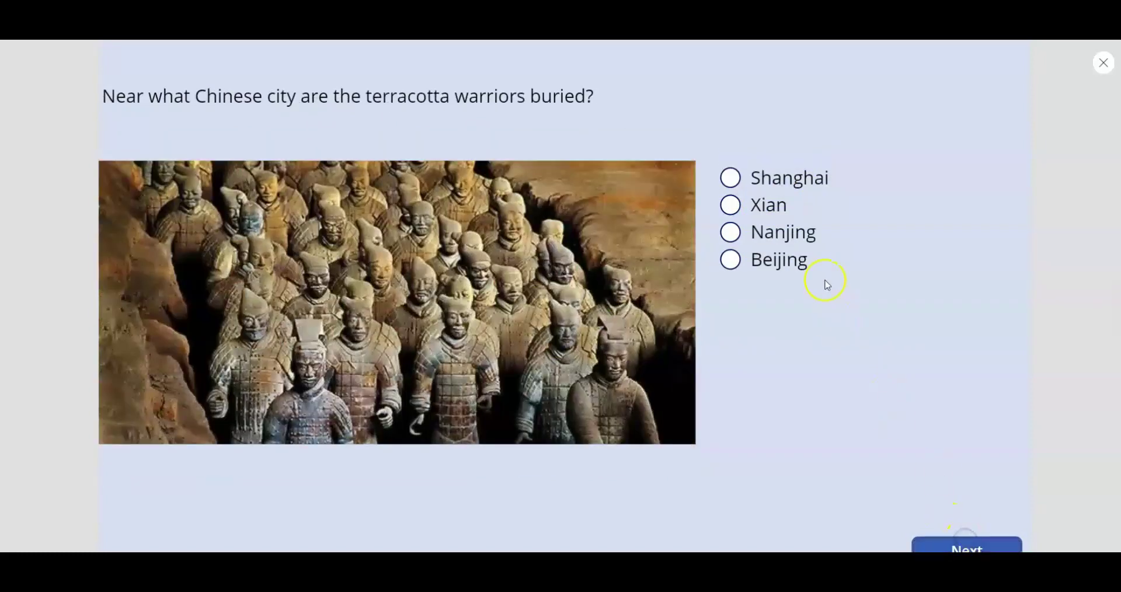
pyautogui.click(758, 204)
pyautogui.click(963, 543)
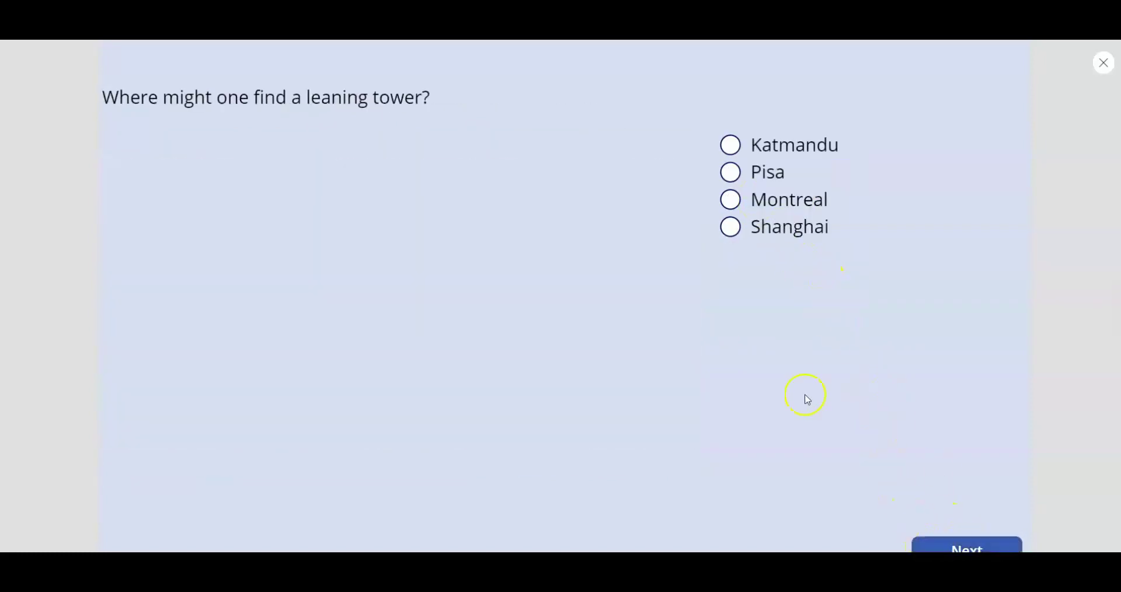
pyautogui.click(768, 171)
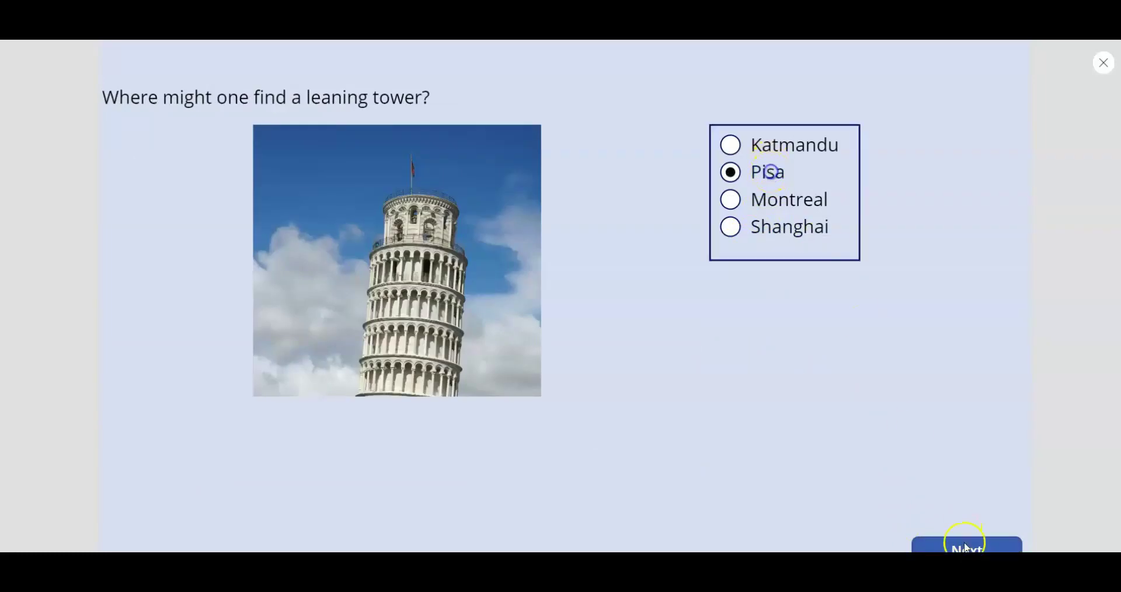
pyautogui.click(965, 547)
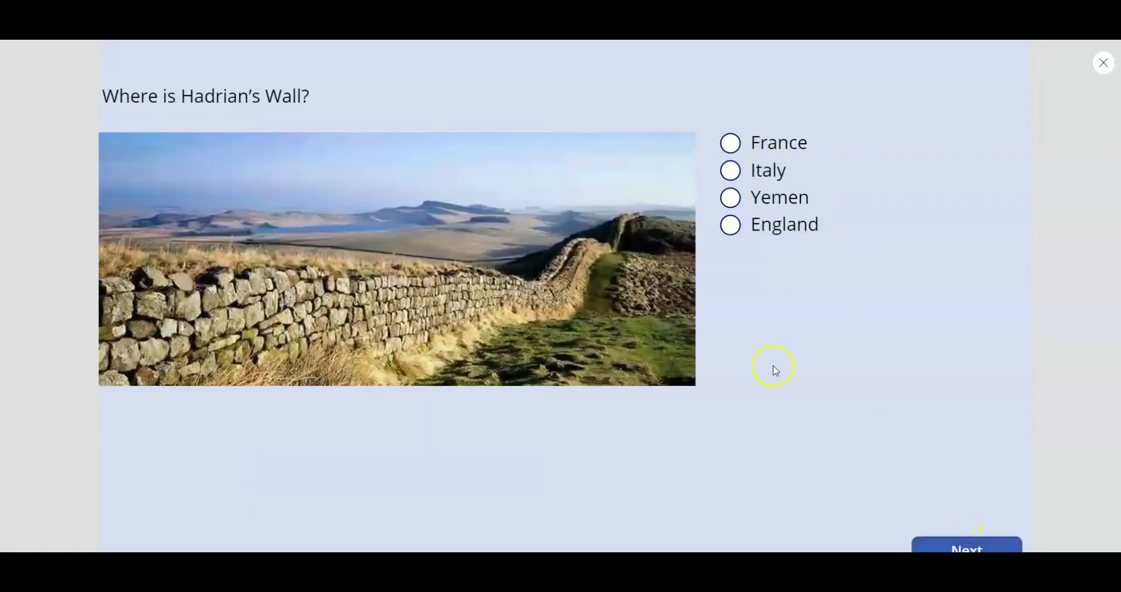
pyautogui.click(776, 223)
pyautogui.click(950, 547)
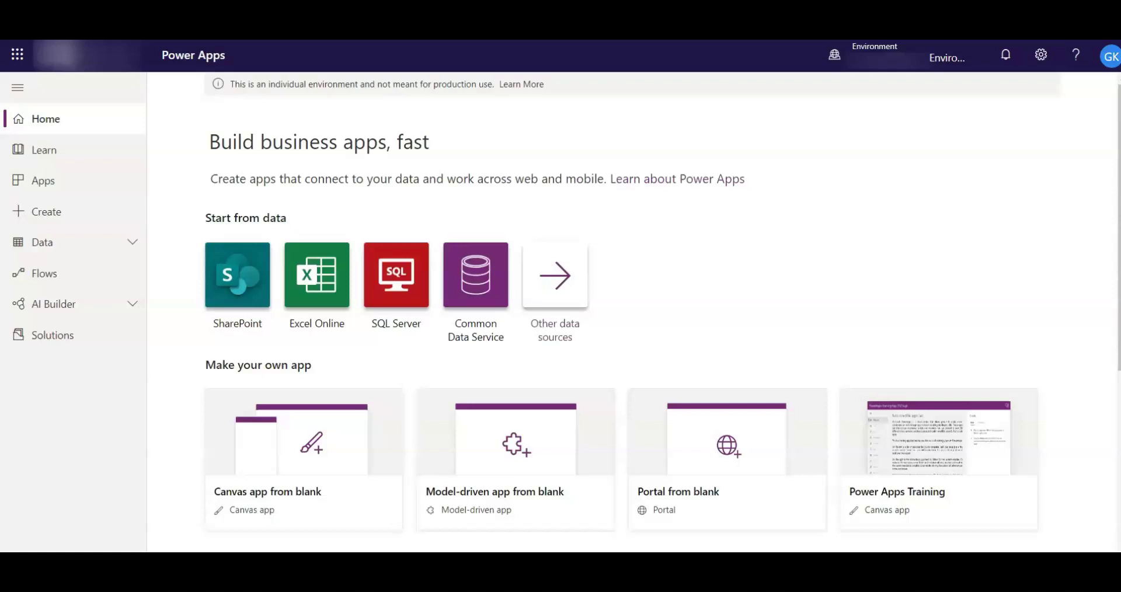
# - Create a blank canvas app named "PowerApps Quiz"
pyautogui.click(52, 212)
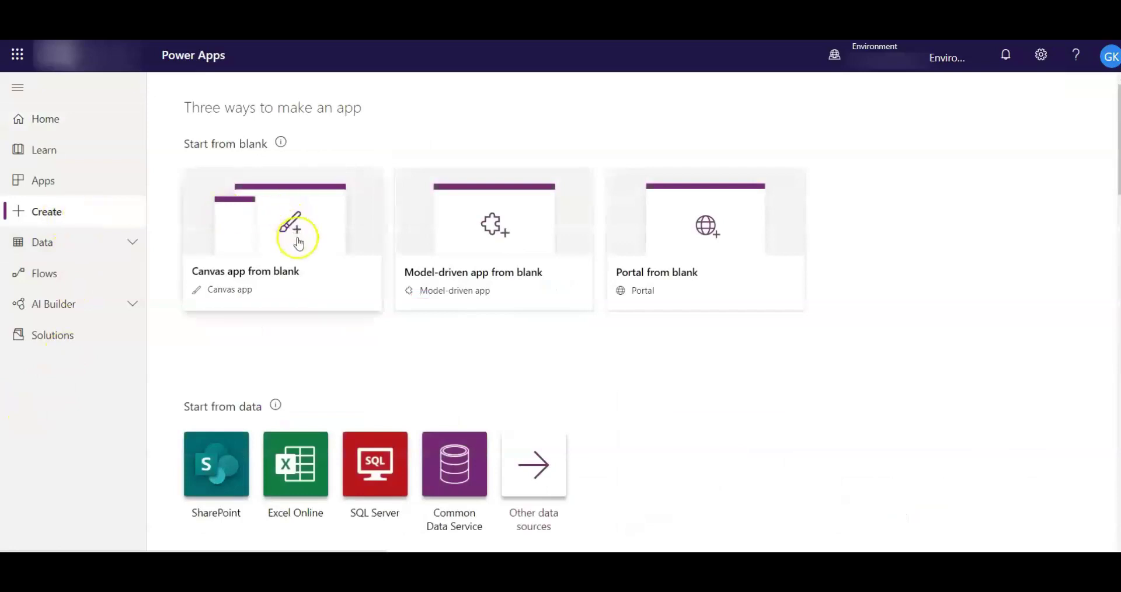
pyautogui.click(298, 244)
pyautogui.click(677, 175)
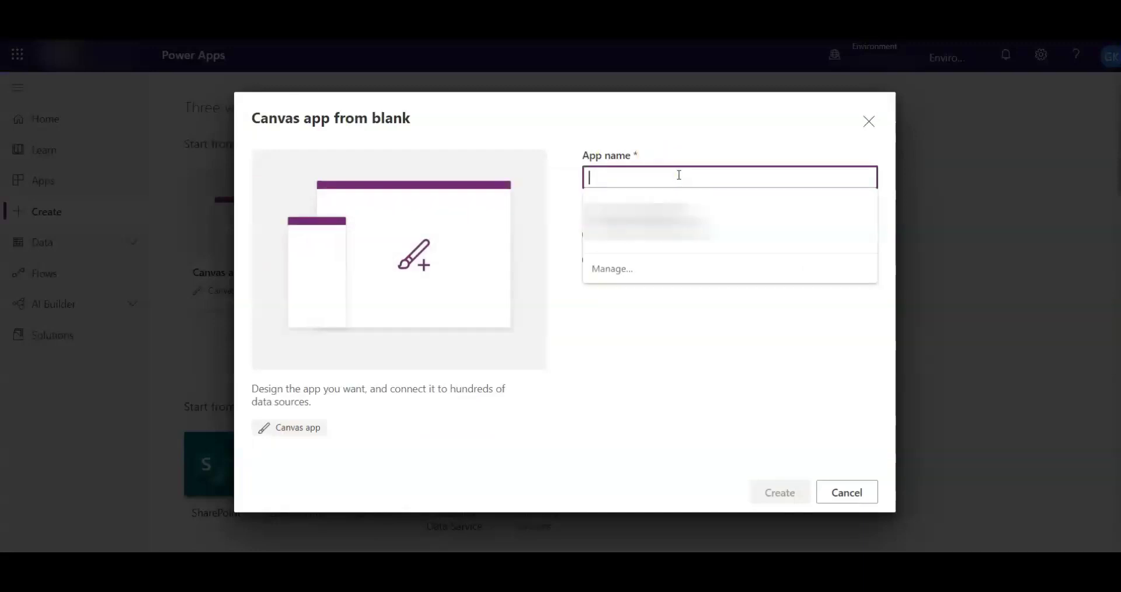
pyautogui.write('P')
pyautogui.press('BackSpace')
pyautogui.write('PowerApps Quiz')
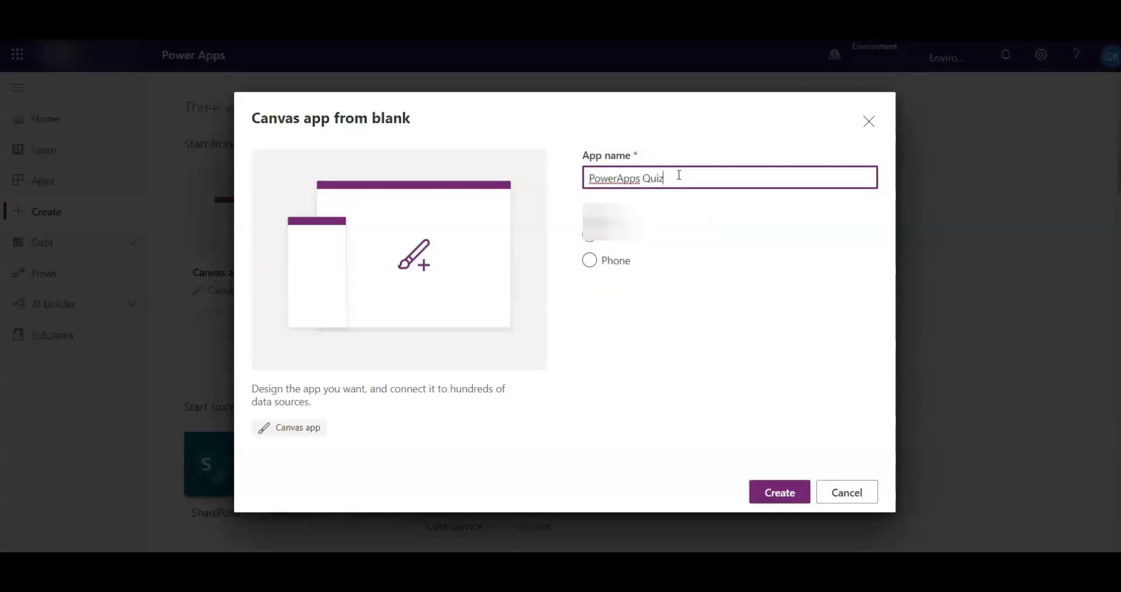
pyautogui.click(774, 495)
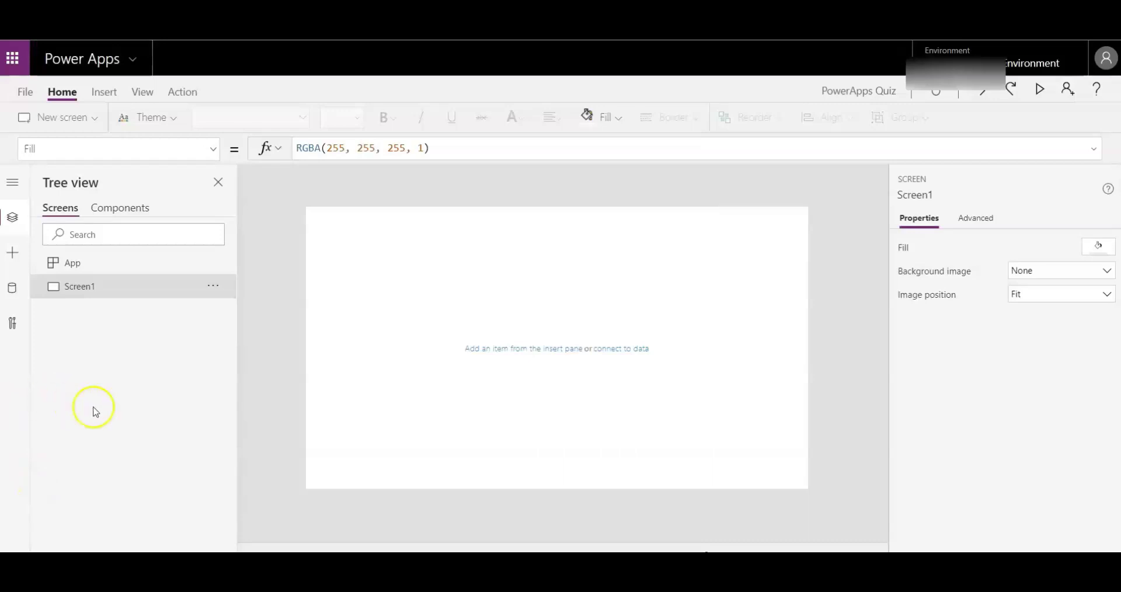
# - Rename the app's first screen to "Welcome"
pyautogui.click(214, 286)
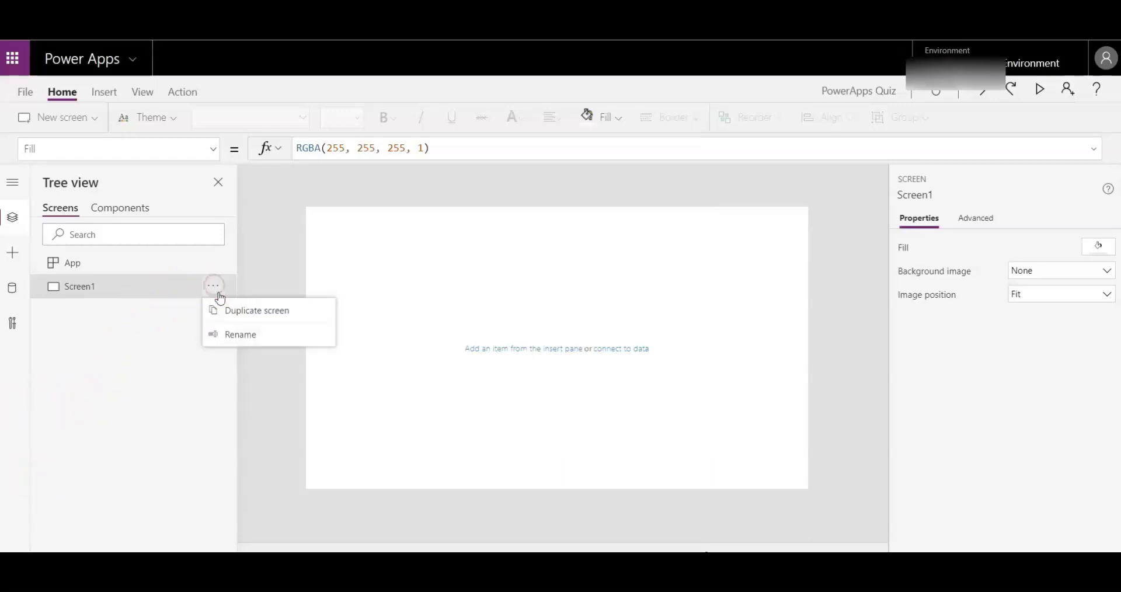
pyautogui.click(233, 331)
pyautogui.write('Welco')
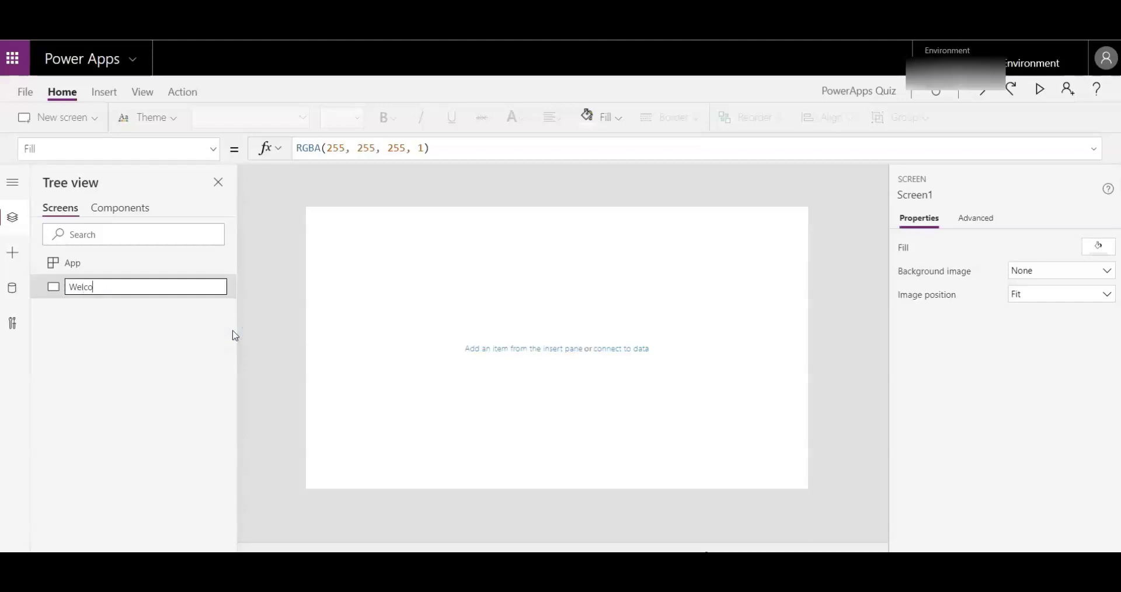
pyautogui.write('me')
pyautogui.press('Return')
pyautogui.click(235, 328)
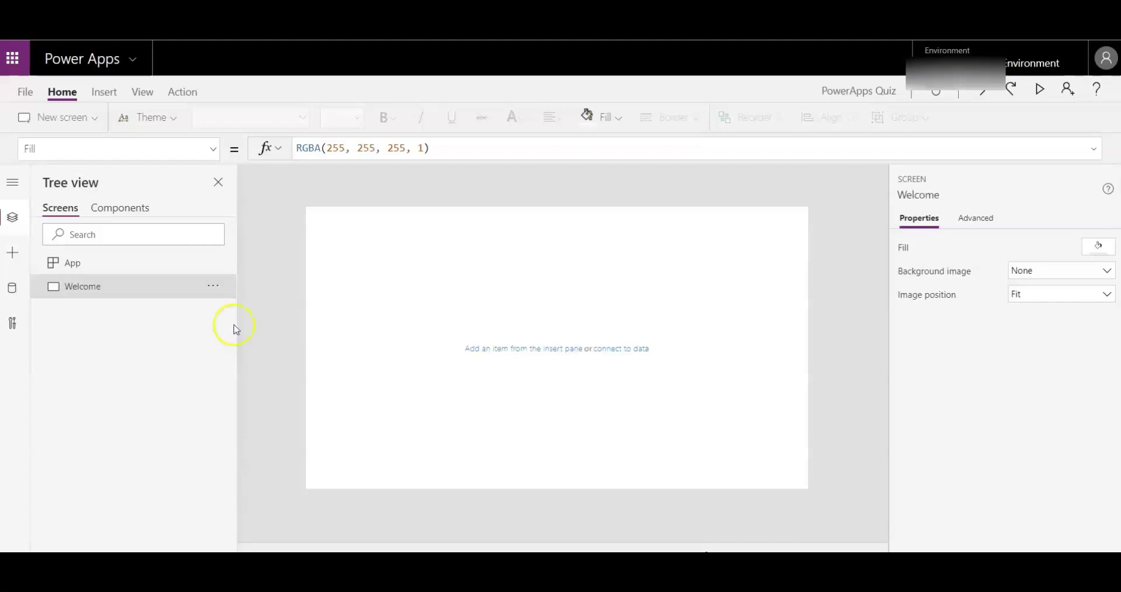
# - Insert a label on the Welcome screen at about X 411, Y 186 and set its text to "Welcome"
pyautogui.click(105, 92)
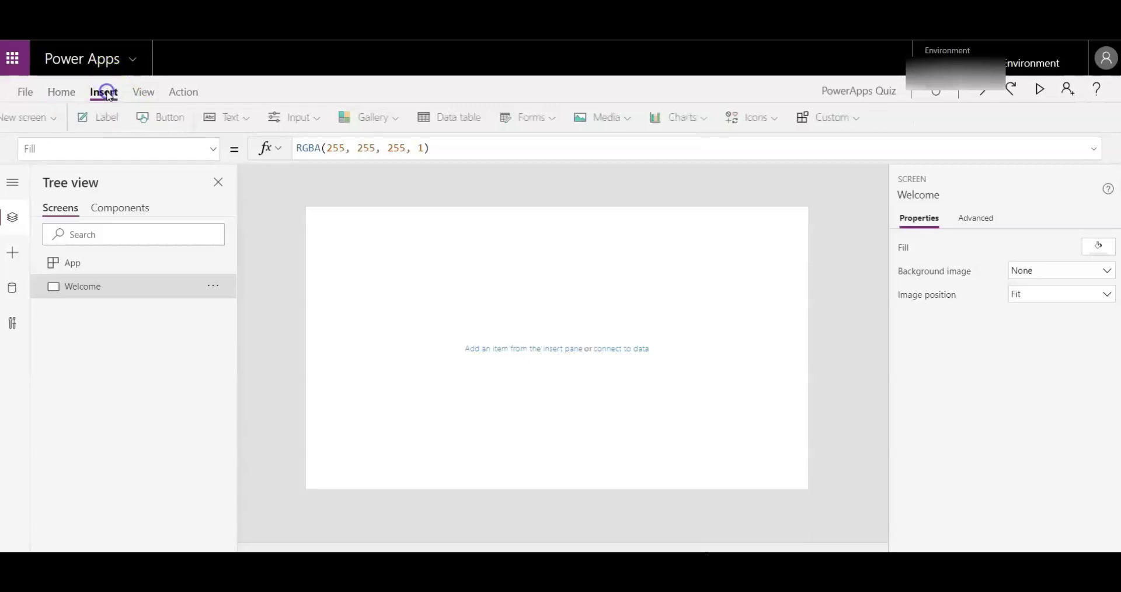
pyautogui.click(139, 117)
pyautogui.moveTo(368, 230); pyautogui.dragTo(484, 279)
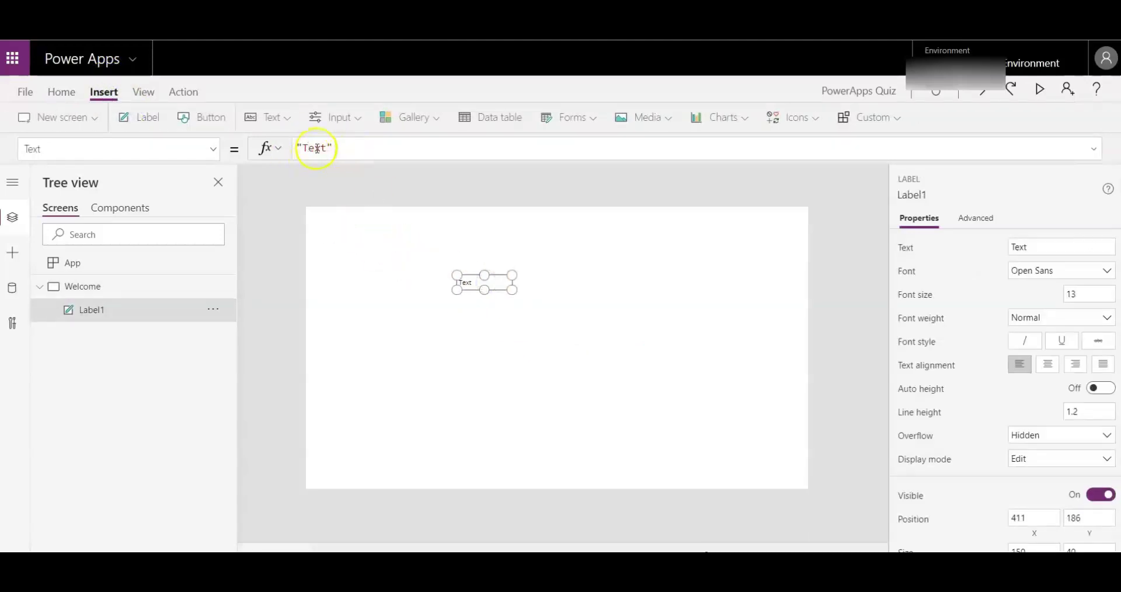
pyautogui.moveTo(326, 148); pyautogui.dragTo(304, 148)
pyautogui.write('Q')
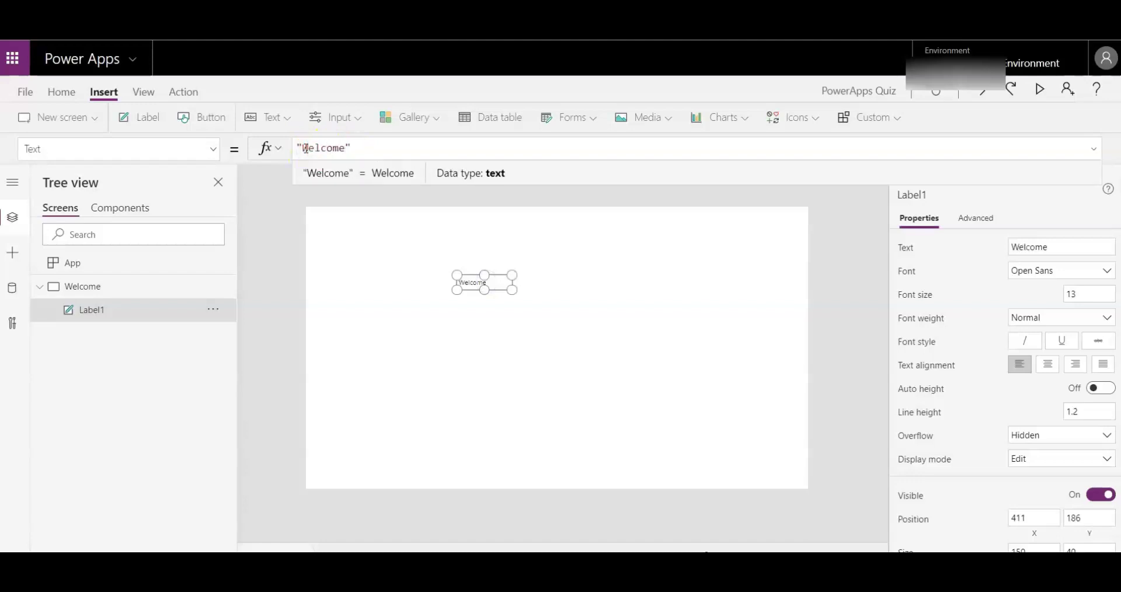
# - Enlarge the label to about 458 by 100 and extend its text to "Welcome to PowerApps Quiz!"
pyautogui.moveTo(511, 290); pyautogui.dragTo(604, 311)
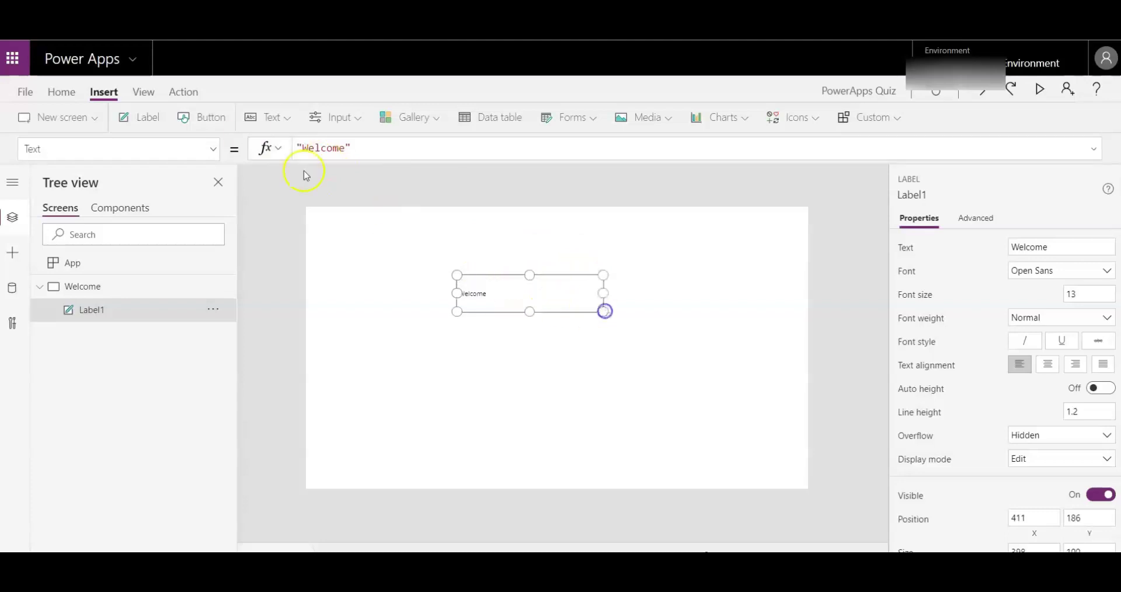
pyautogui.click(346, 146)
pyautogui.write('to P')
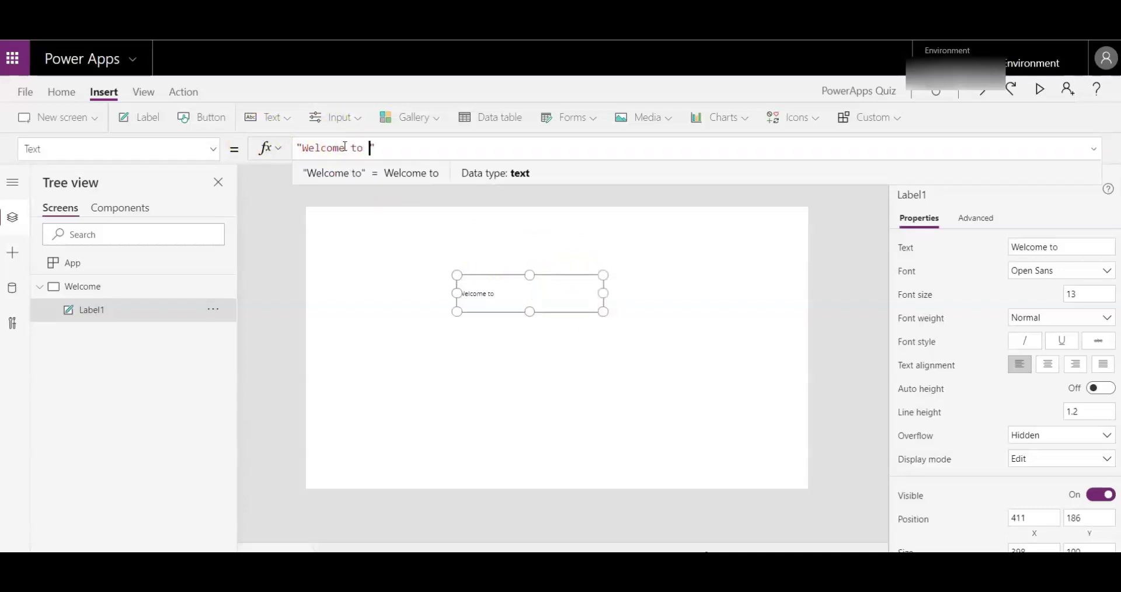
pyautogui.write('owerApps Quiz!')
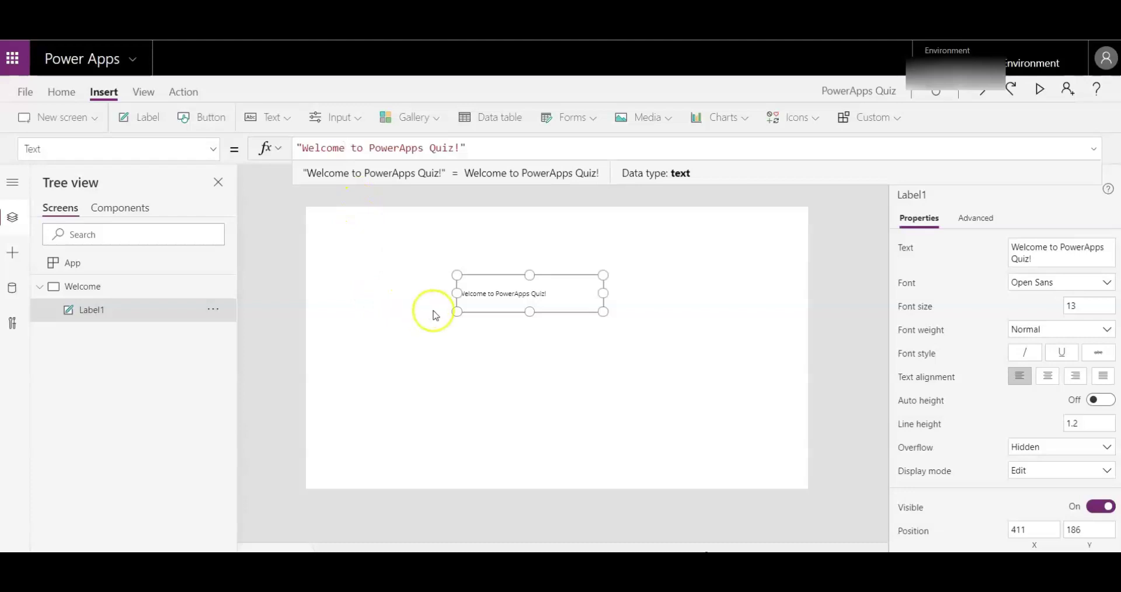
pyautogui.moveTo(457, 311); pyautogui.dragTo(434, 311)
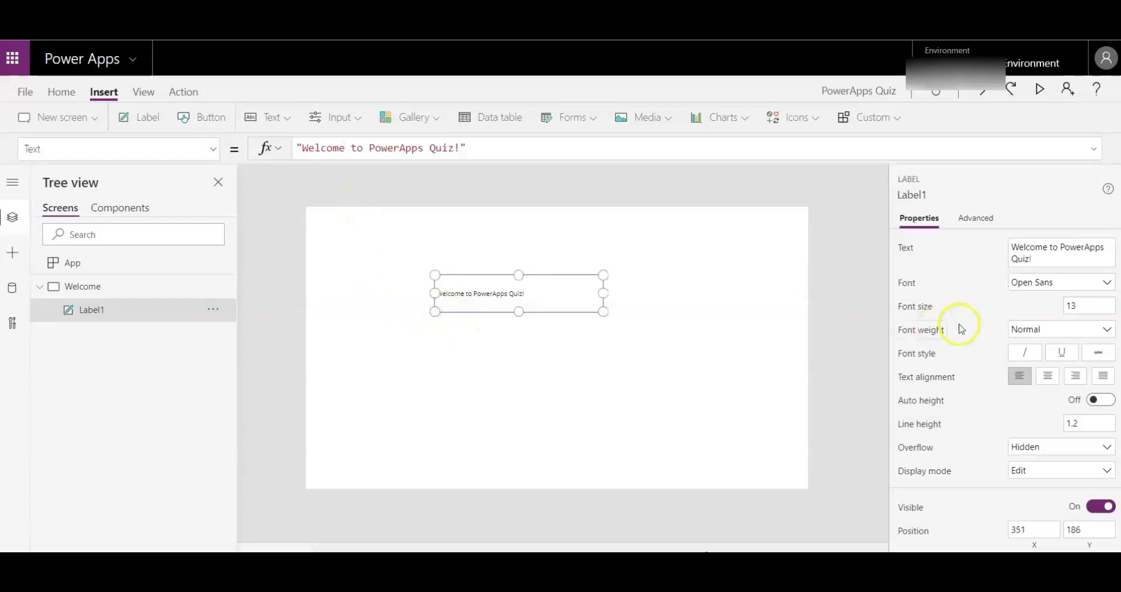
# - Set the welcome label's font size to 20 and its text color to the orange theme color
pyautogui.doubleClick(1085, 306)
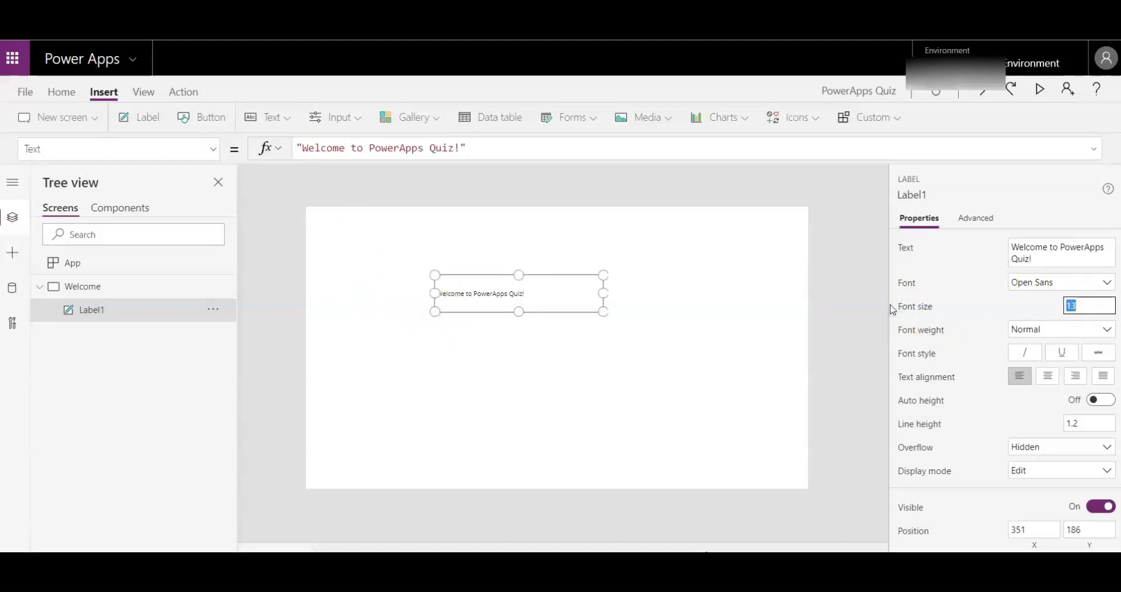
pyautogui.press('Return')
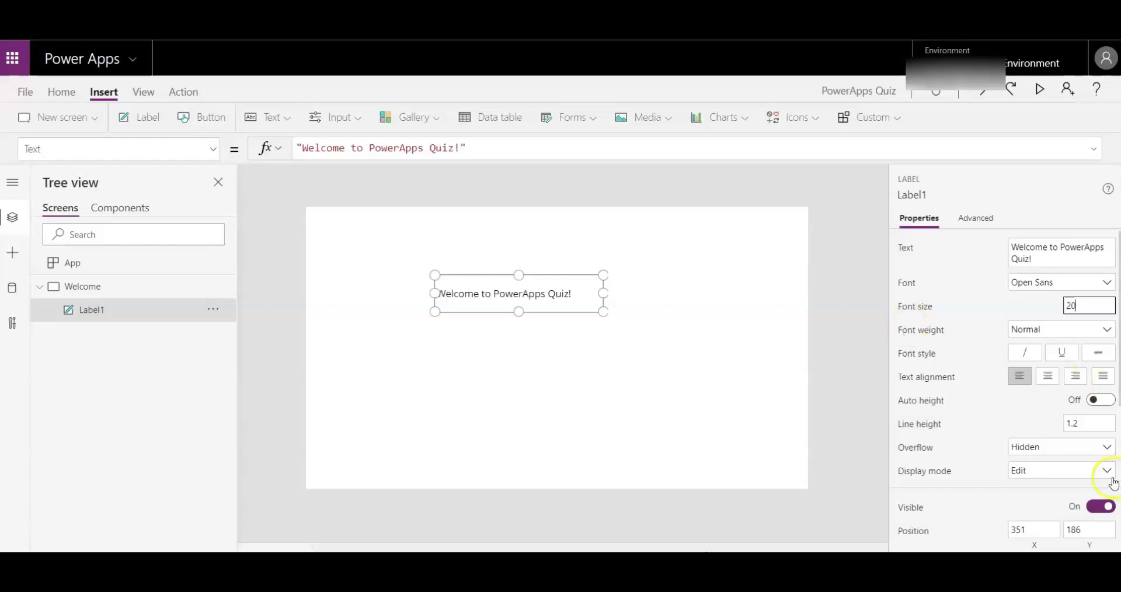
pyautogui.scroll(-3, 1033, 517)
pyautogui.scroll(-3, 1039, 517)
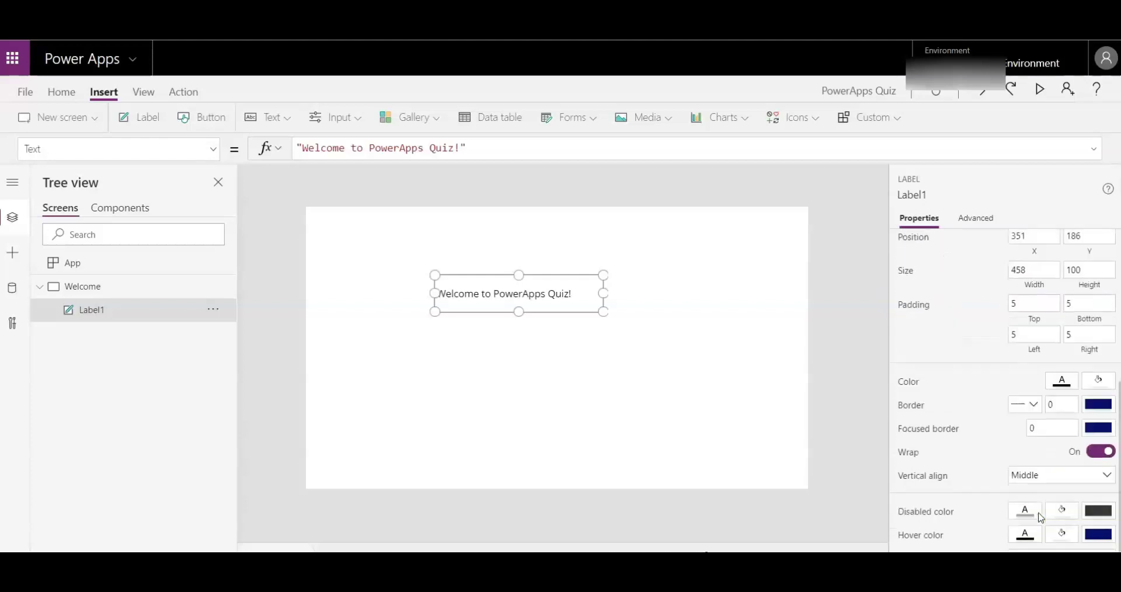
pyautogui.click(1061, 380)
pyautogui.click(994, 299)
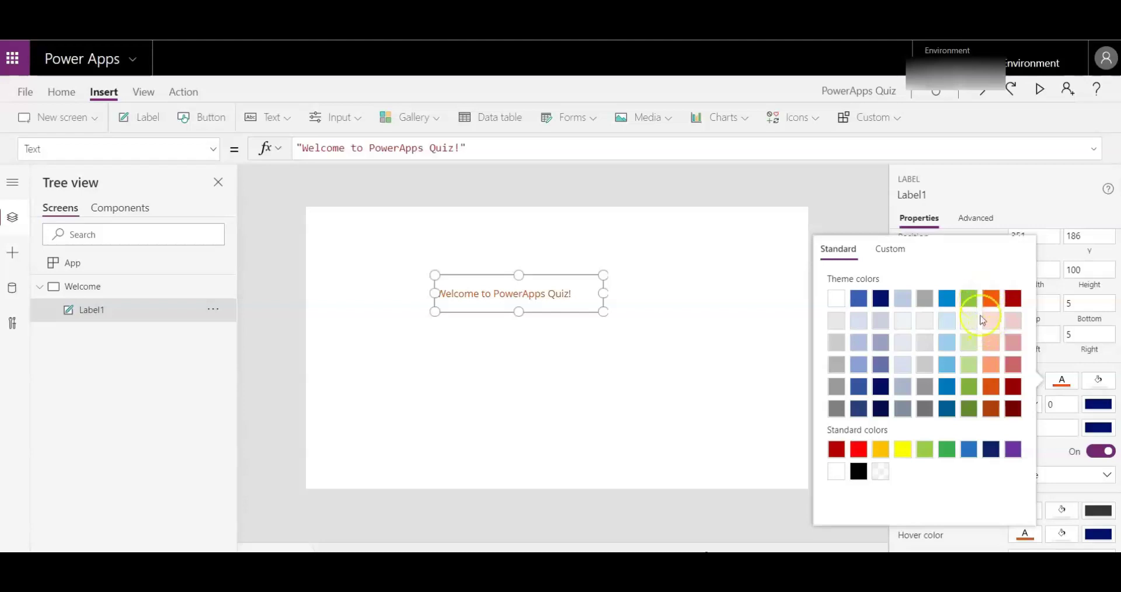
# - Fill the welcome label with the lightest blue theme color and deselect it
pyautogui.click(1096, 382)
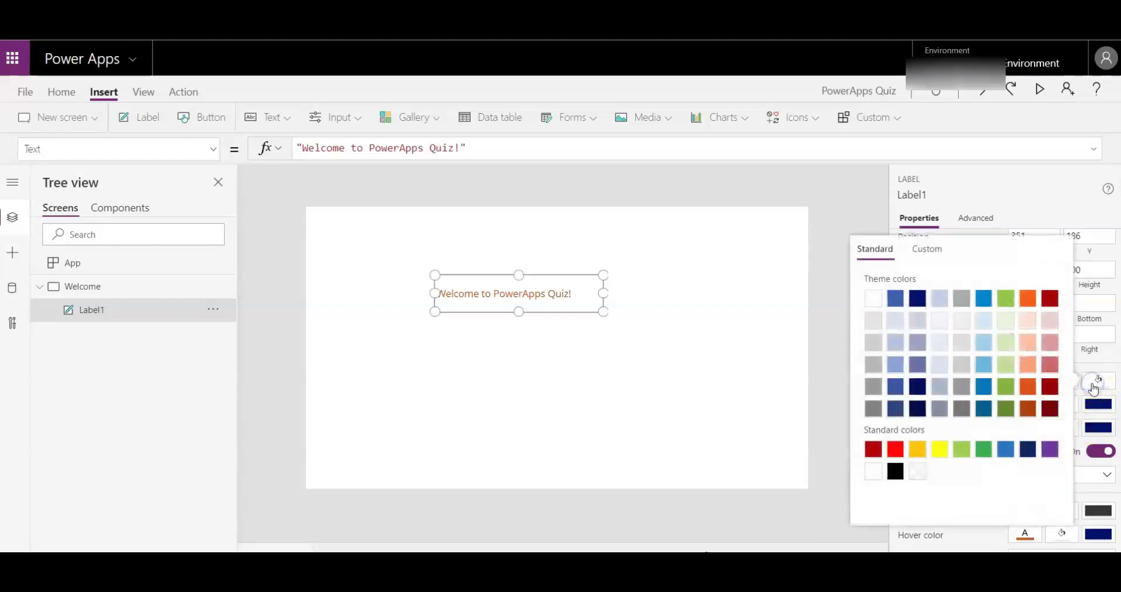
pyautogui.click(895, 320)
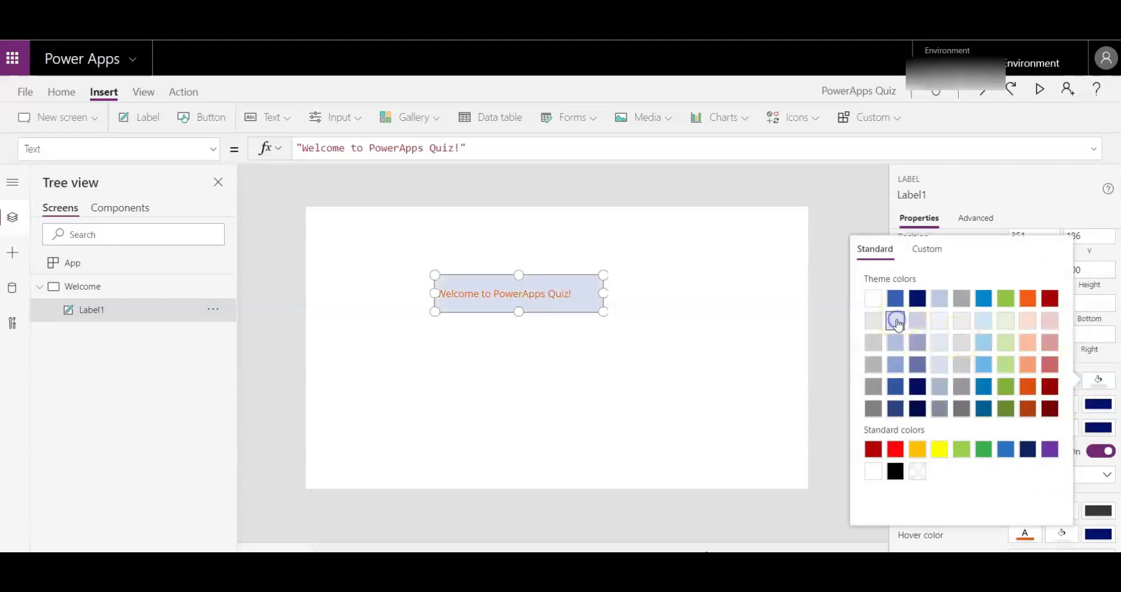
pyautogui.click(708, 376)
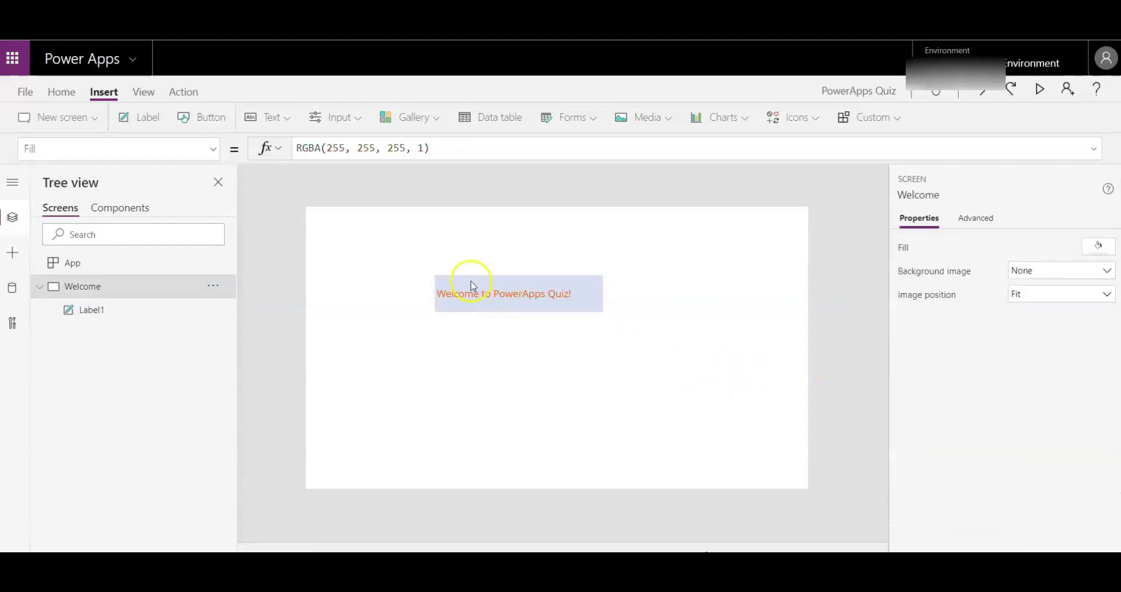
pyautogui.click(467, 311)
pyautogui.click(444, 344)
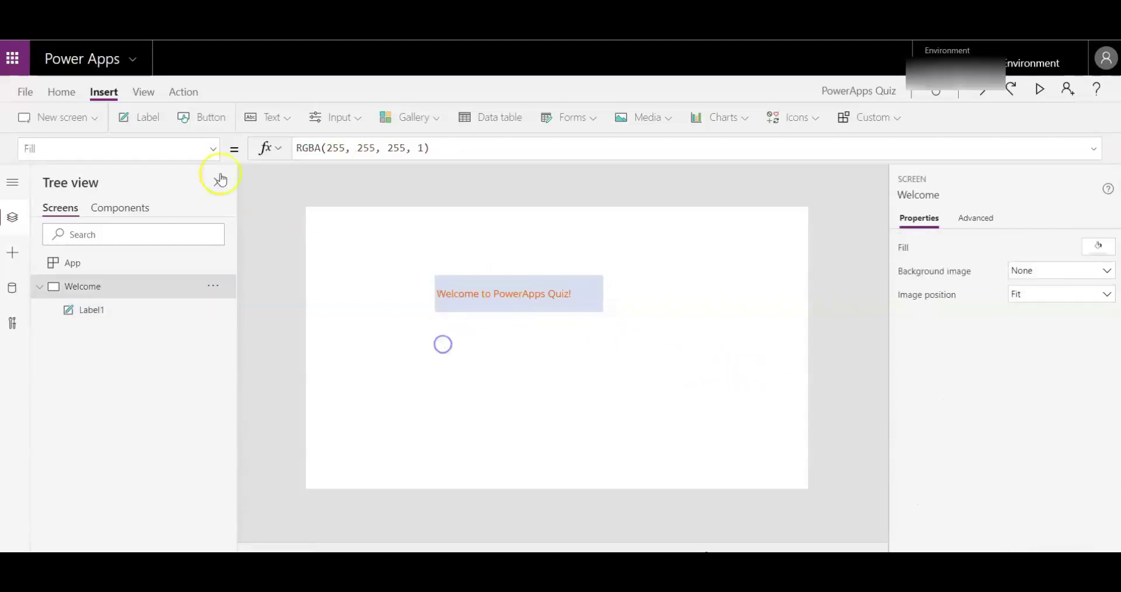
# - Insert a button labelled "Start" and place it below the welcome label at about X 486, Y 441
pyautogui.click(39, 286)
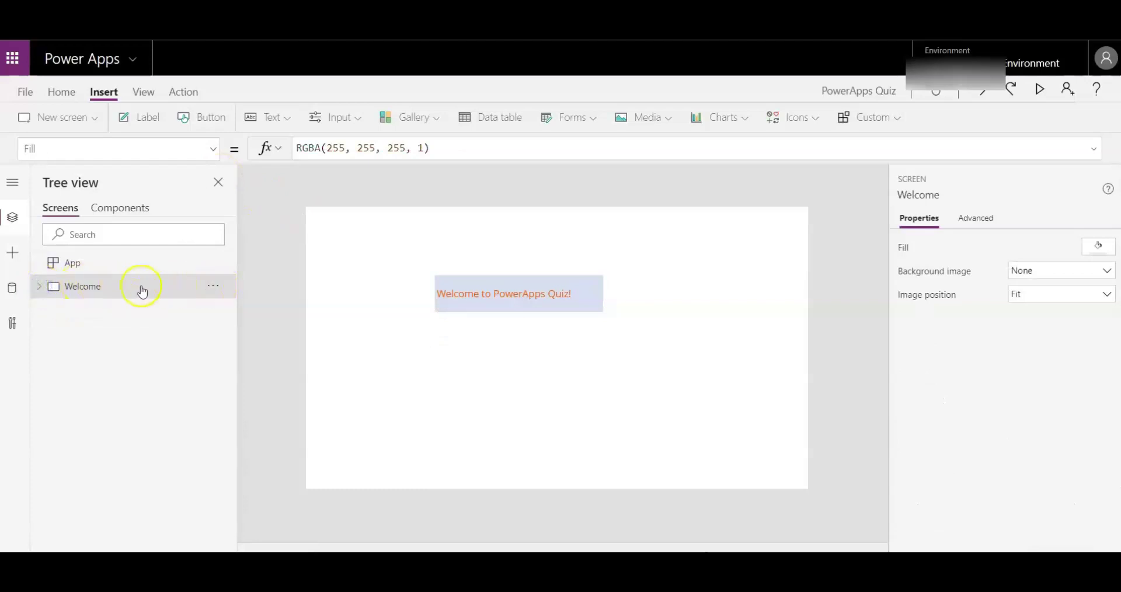
pyautogui.click(199, 118)
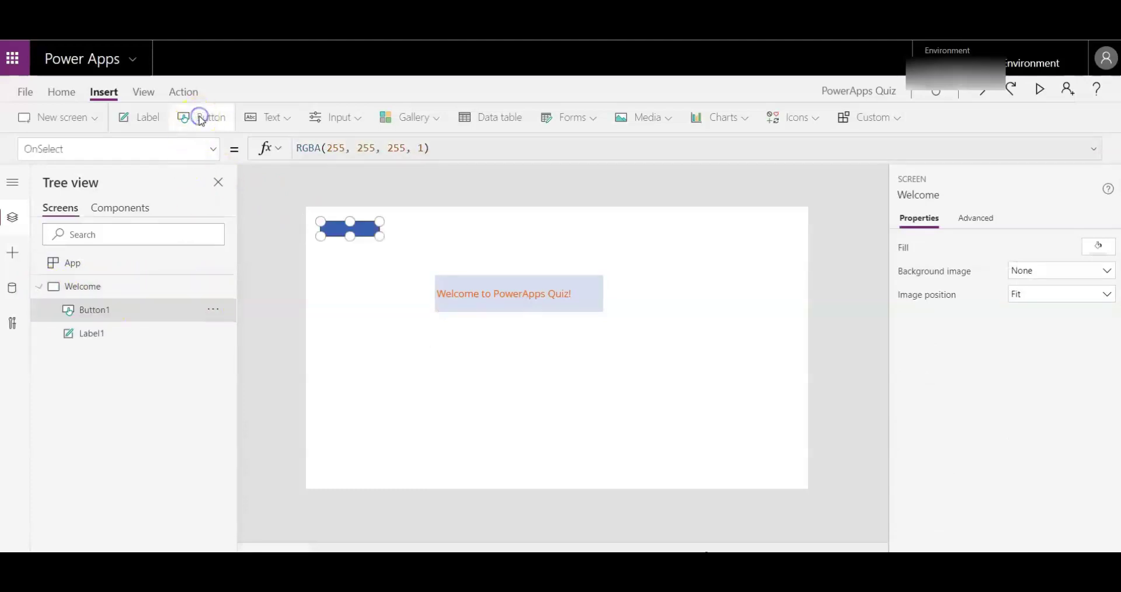
pyautogui.moveTo(341, 228); pyautogui.dragTo(658, 398)
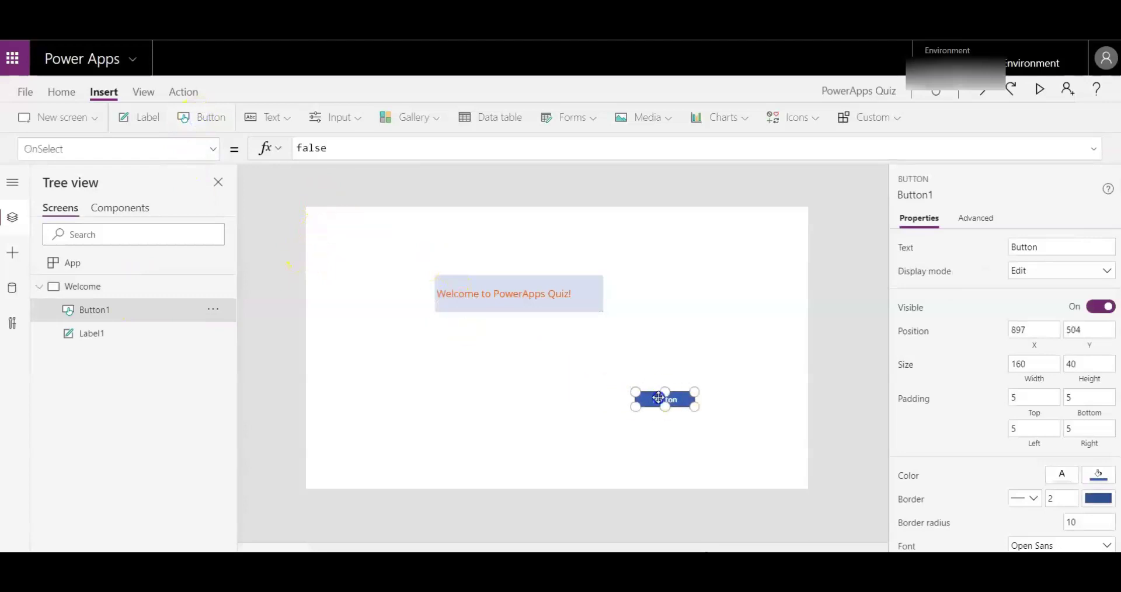
pyautogui.click(675, 400)
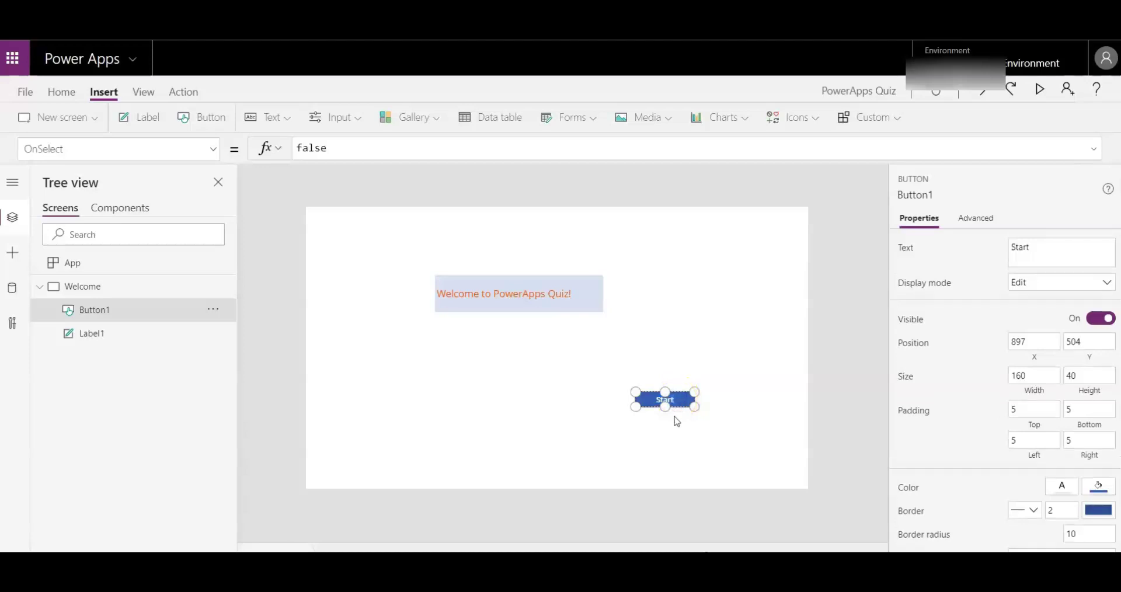
pyautogui.click(665, 400)
pyautogui.moveTo(664, 400); pyautogui.dragTo(514, 377)
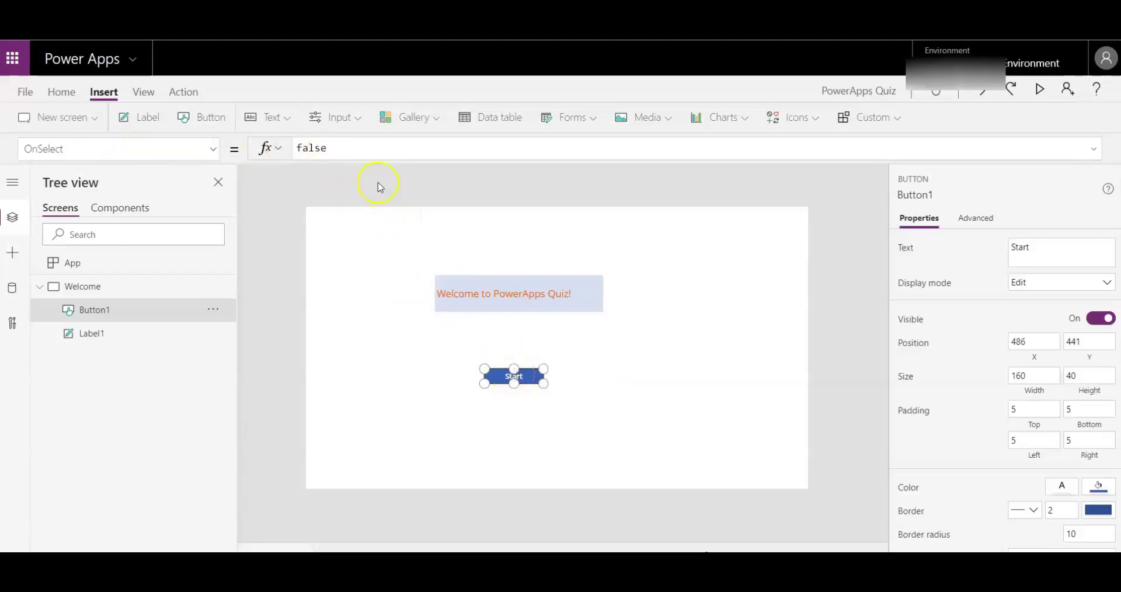
pyautogui.moveTo(343, 146); pyautogui.dragTo(276, 145)
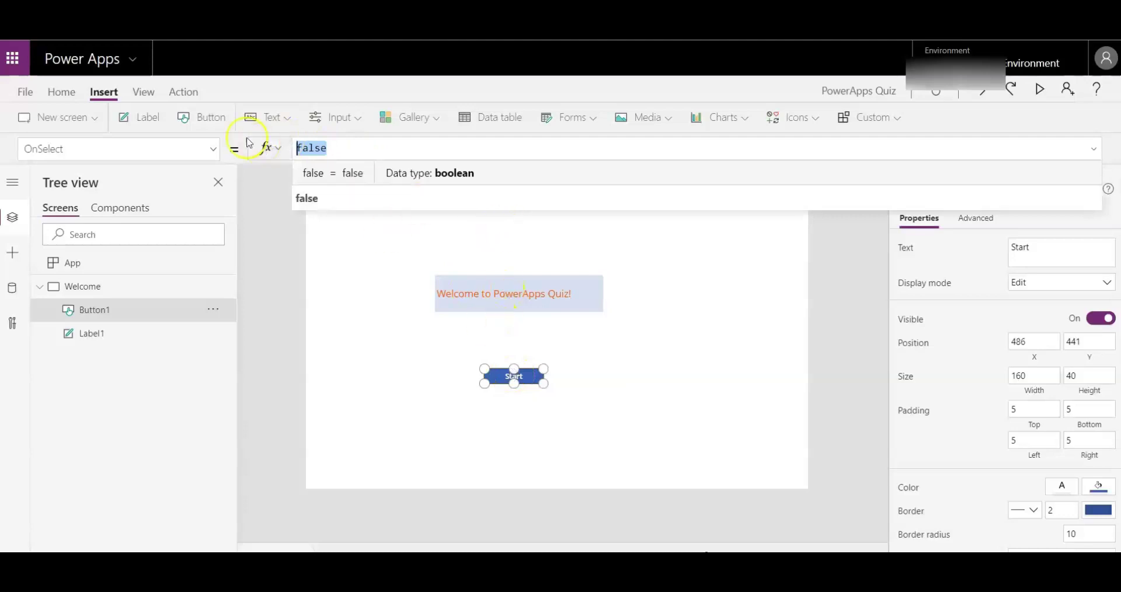
pyautogui.click(350, 316)
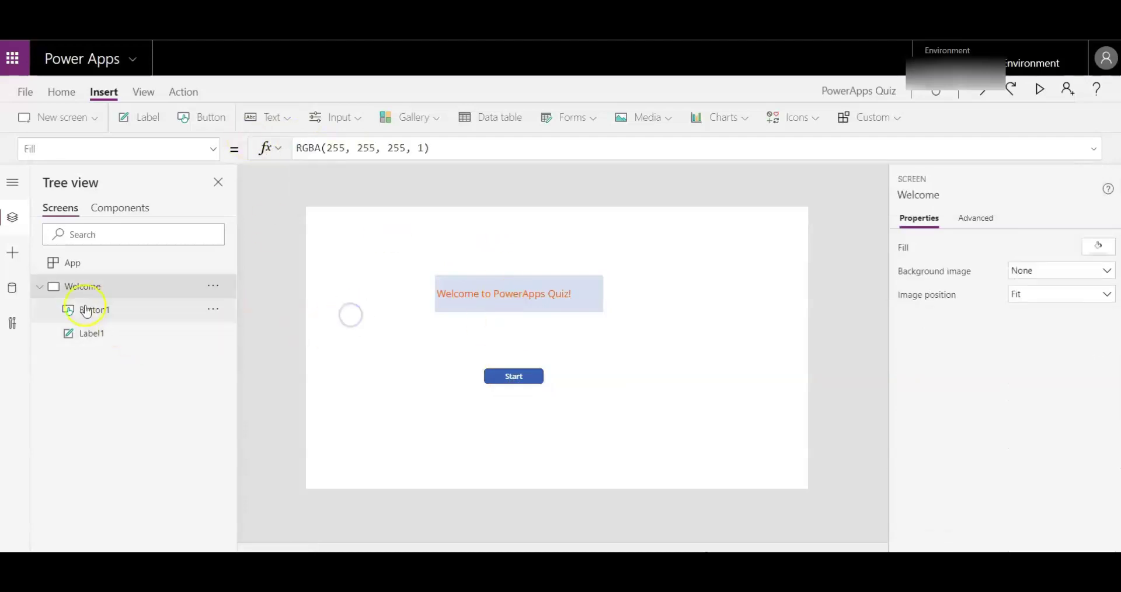
# - Collapse the Welcome screen's contents, add a new blank screen and rename it Q1
pyautogui.click(39, 286)
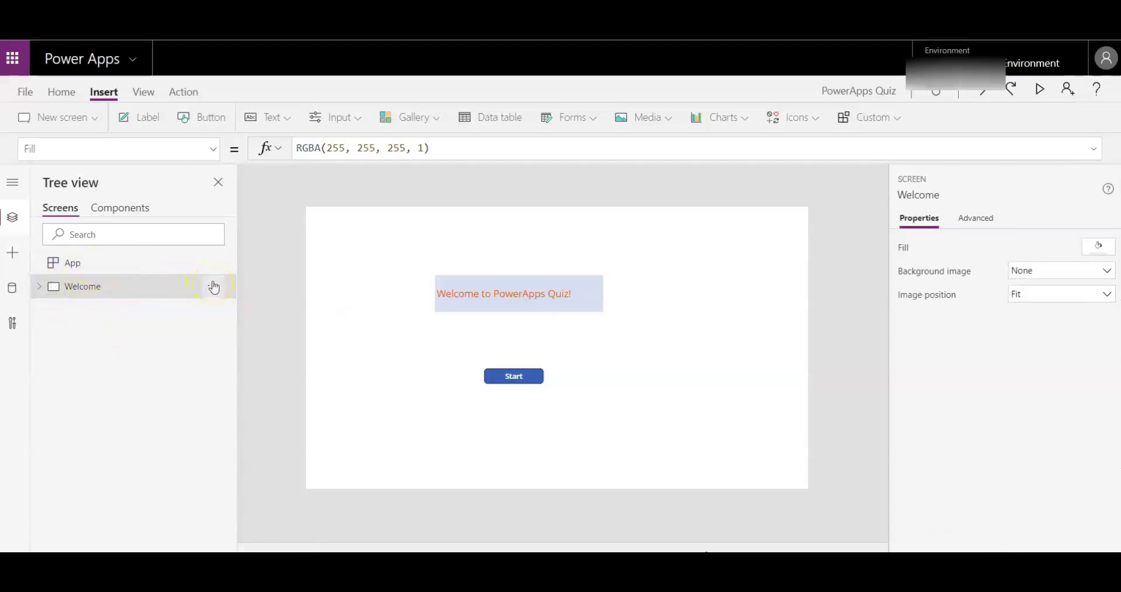
pyautogui.click(87, 119)
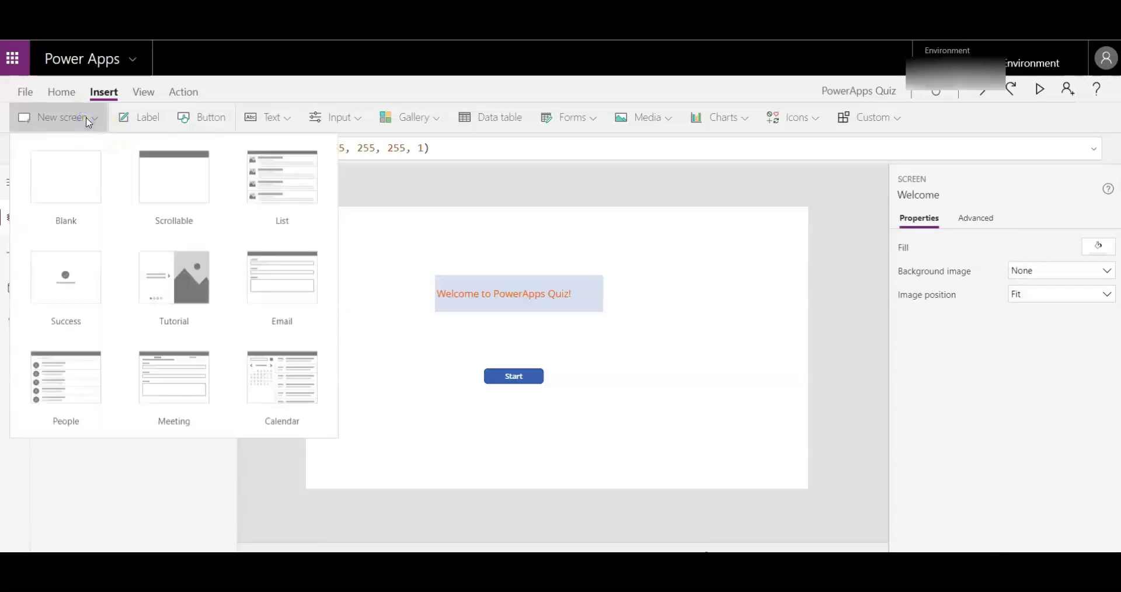
pyautogui.click(79, 186)
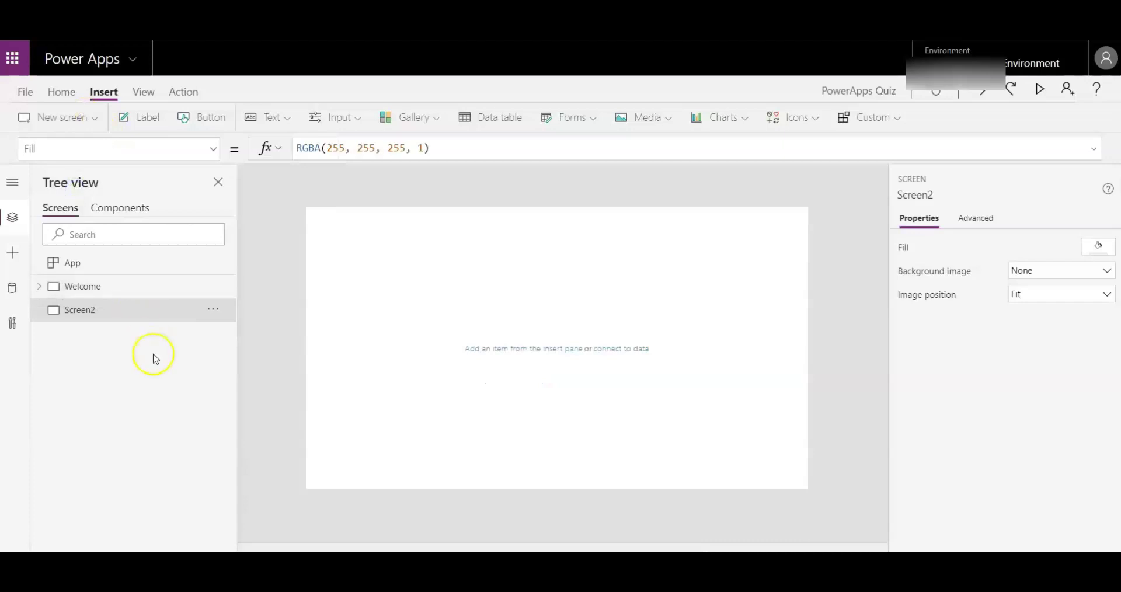
pyautogui.doubleClick(177, 315)
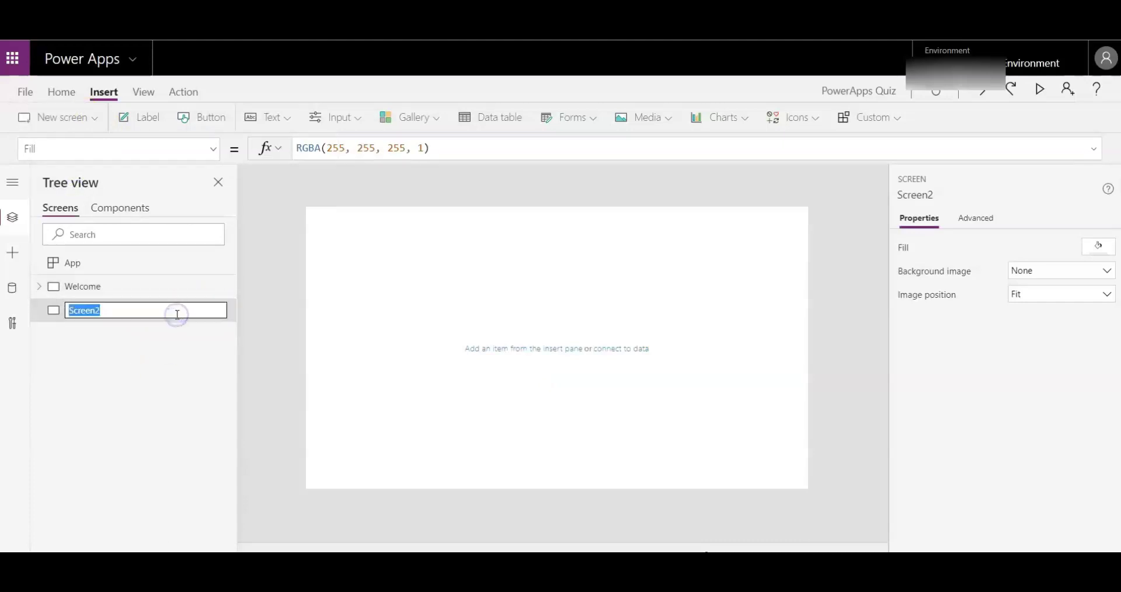
pyautogui.write('Q1')
pyautogui.press('Return')
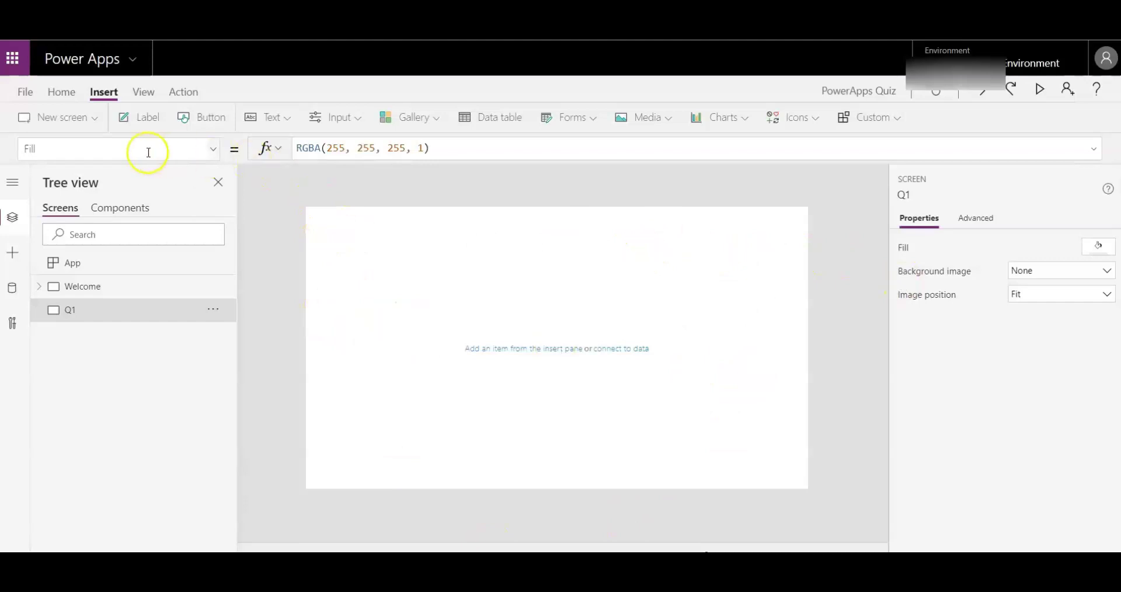
# - Insert a text label on the Q1 screen and enlarge it to about 1140 by 100
pyautogui.click(140, 123)
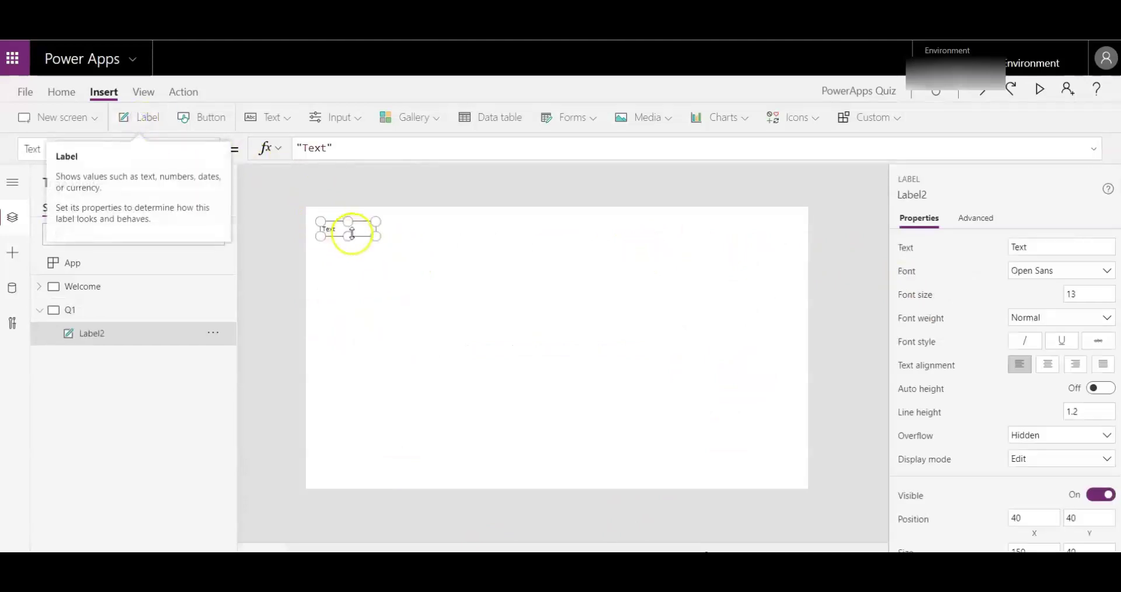
pyautogui.moveTo(377, 236); pyautogui.dragTo(739, 258)
pyautogui.click(468, 322)
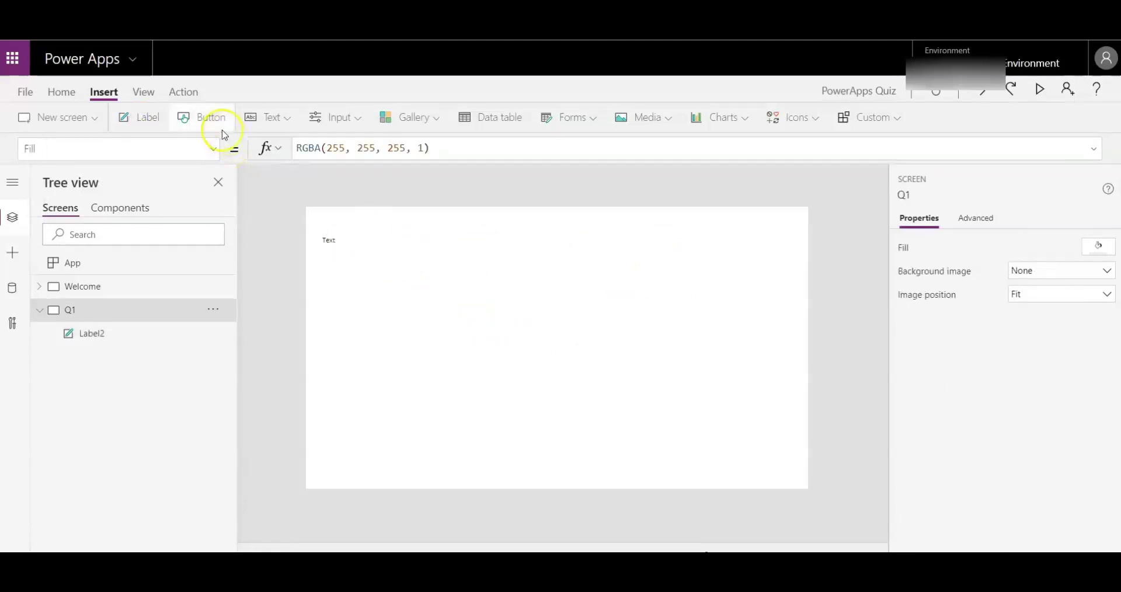
# - Insert an image control on Q1 and place it below the label at about X 40, Y 170
pyautogui.click(399, 123)
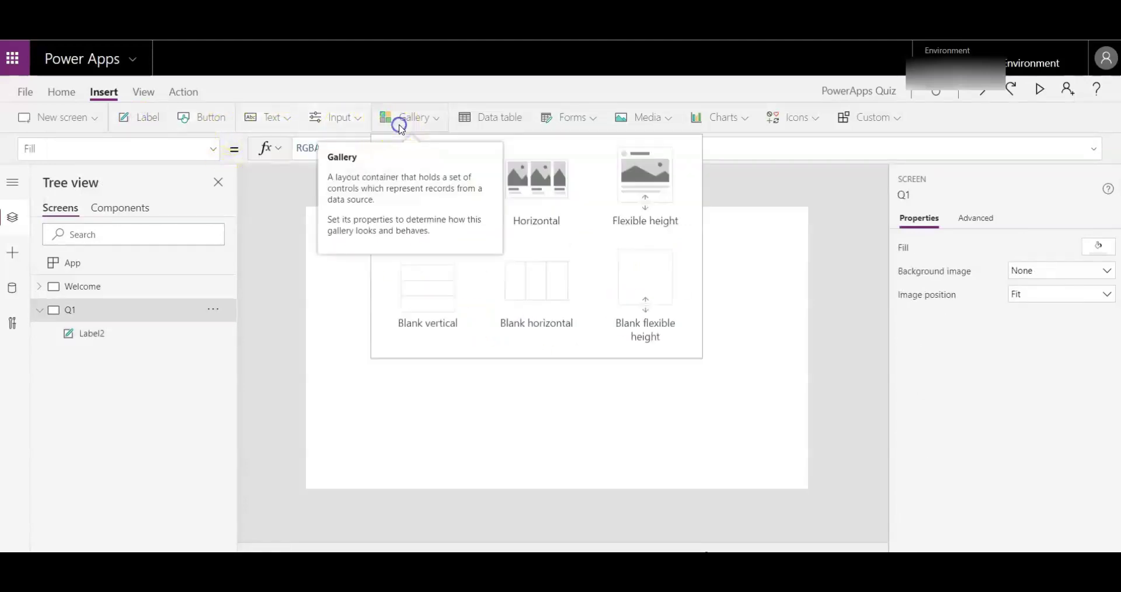
pyautogui.click(645, 117)
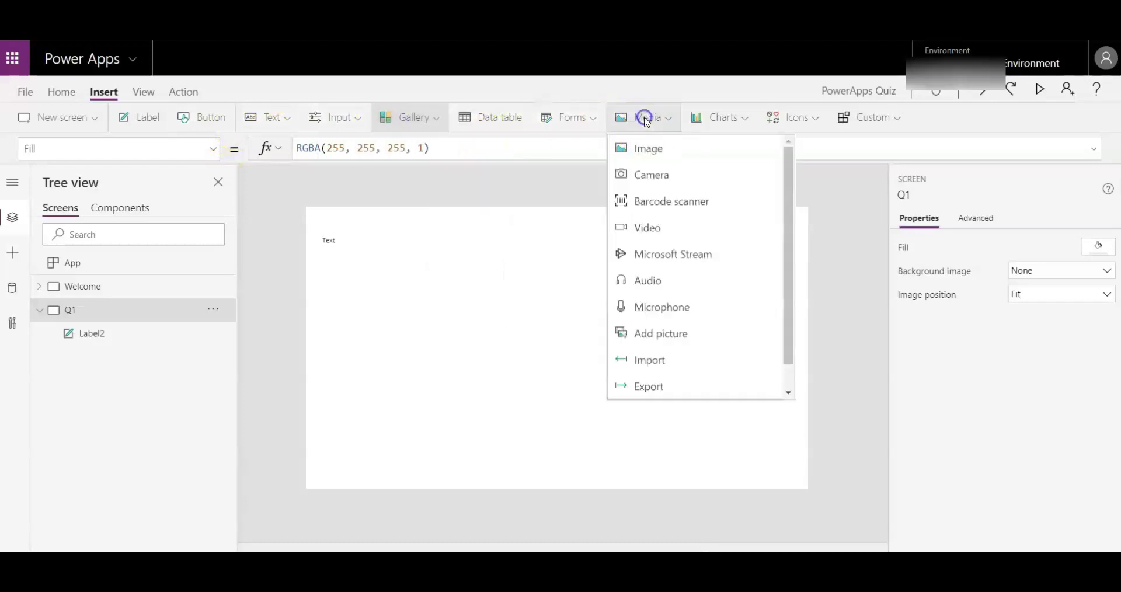
pyautogui.click(654, 154)
pyautogui.moveTo(342, 241); pyautogui.dragTo(342, 288)
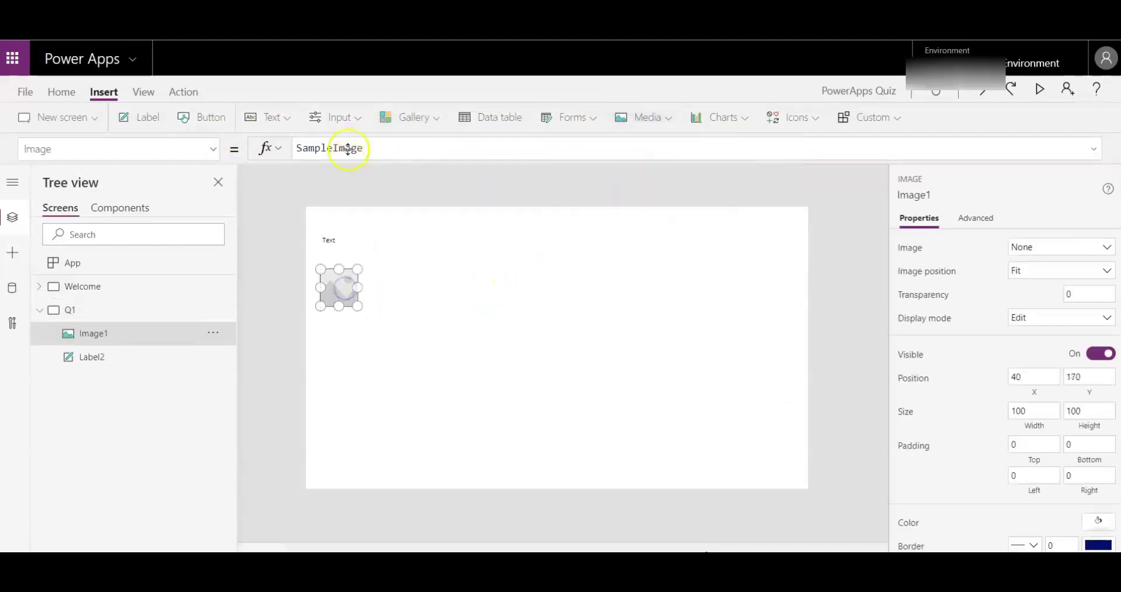
# - Insert a radio control at about X 933, Y 153 and a button at about X 1020, Y 642
pyautogui.click(345, 118)
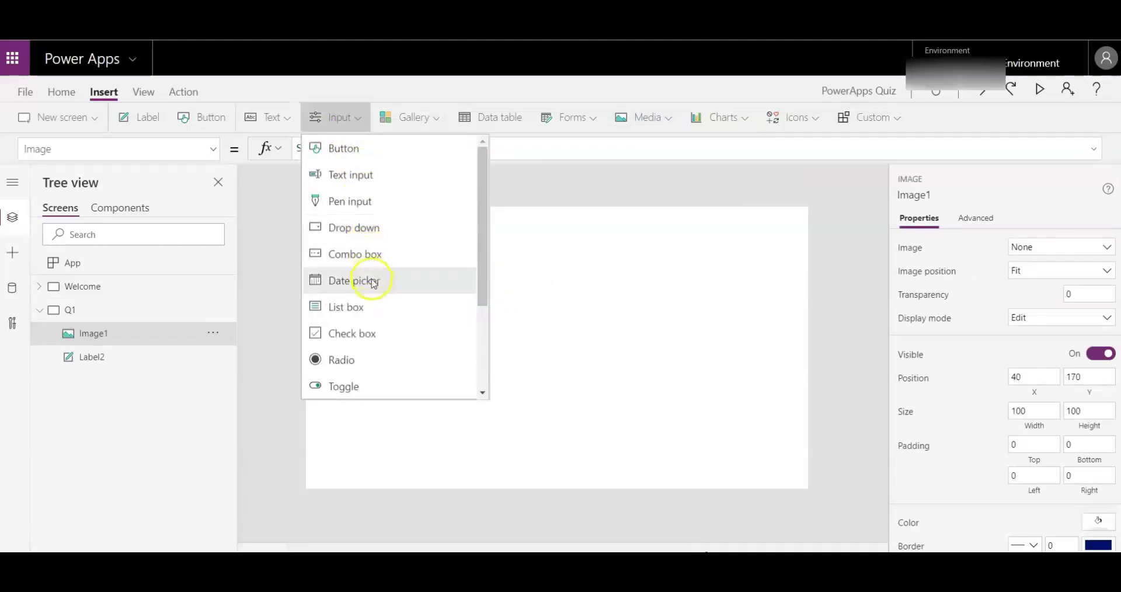
pyautogui.click(366, 362)
pyautogui.moveTo(357, 240); pyautogui.dragTo(680, 272)
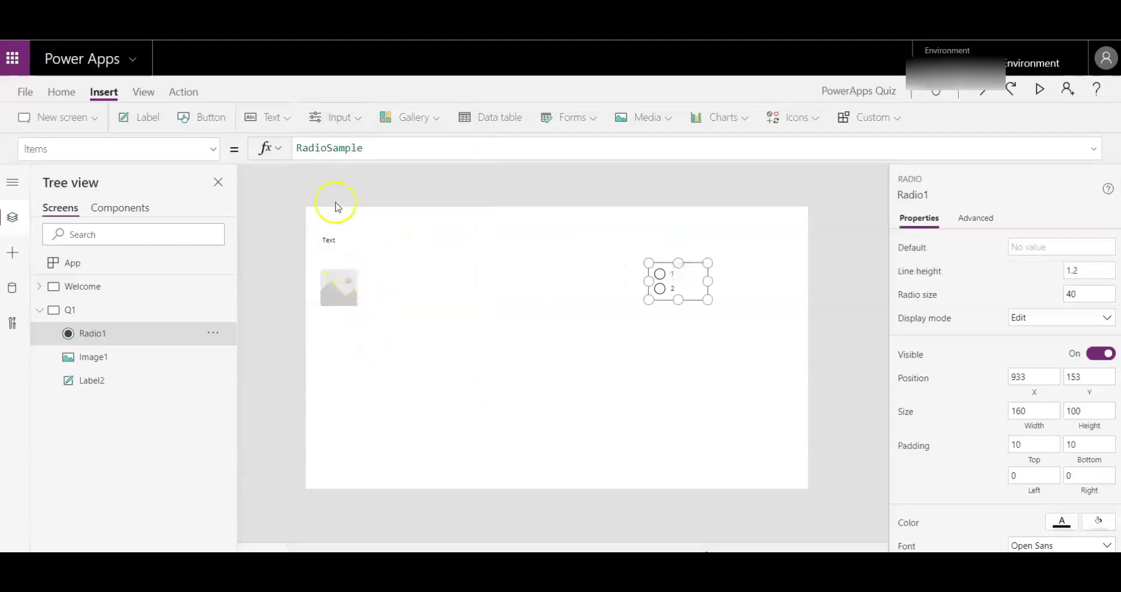
pyautogui.click(213, 120)
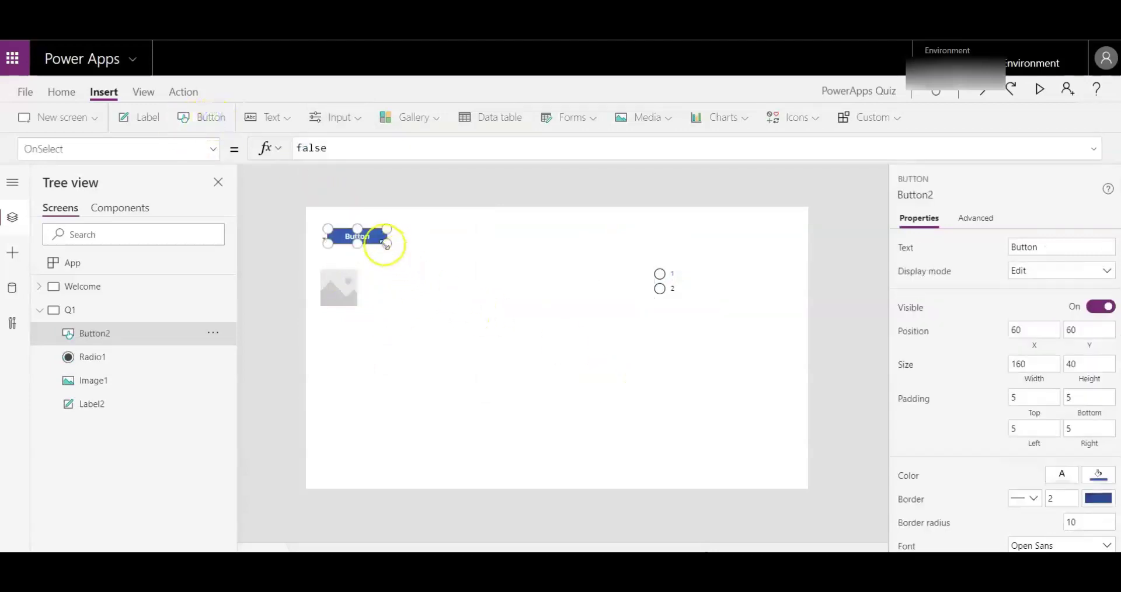
pyautogui.moveTo(367, 235); pyautogui.dragTo(710, 449)
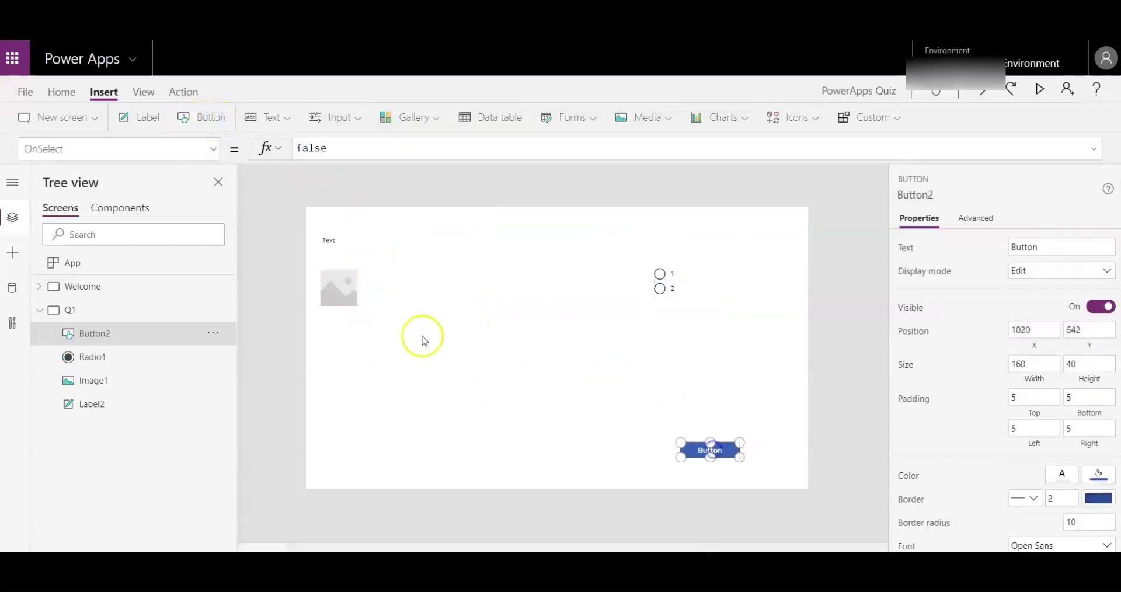
# - Select the Q1 label, switch to File Explorer, open the QuizQ text file and copy the first question without its number
pyautogui.click(331, 238)
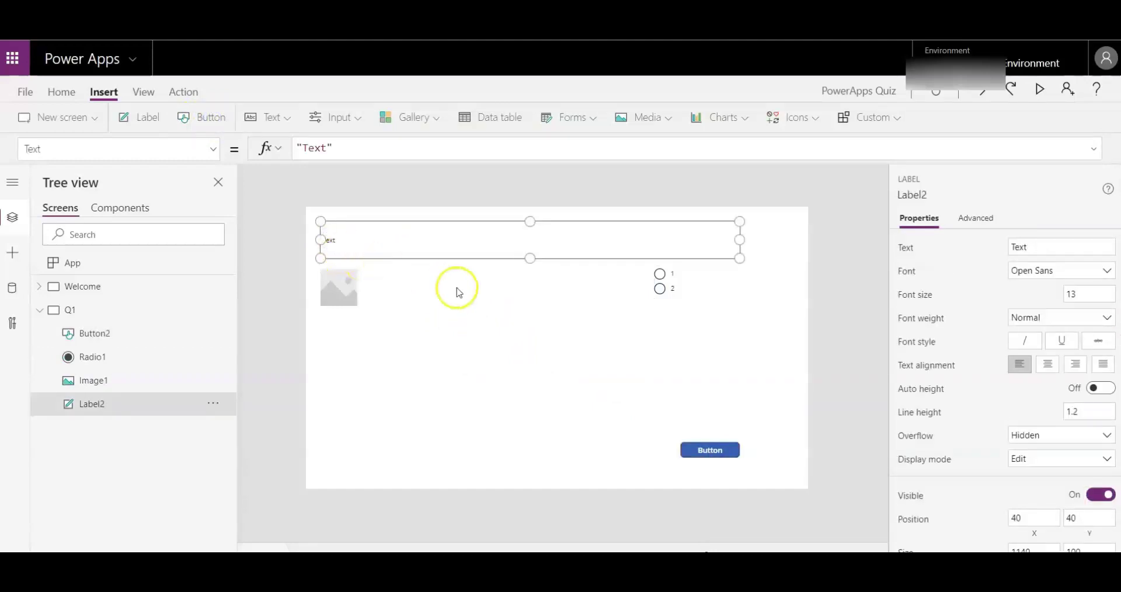
pyautogui.click(348, 288)
pyautogui.click(350, 237)
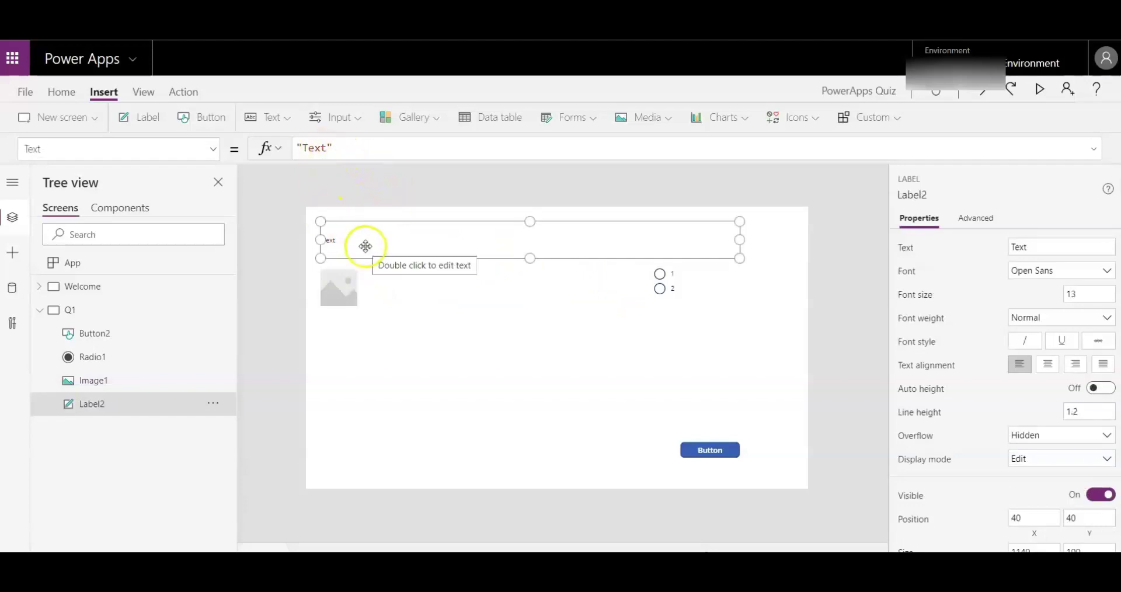
pyautogui.click(671, 96)
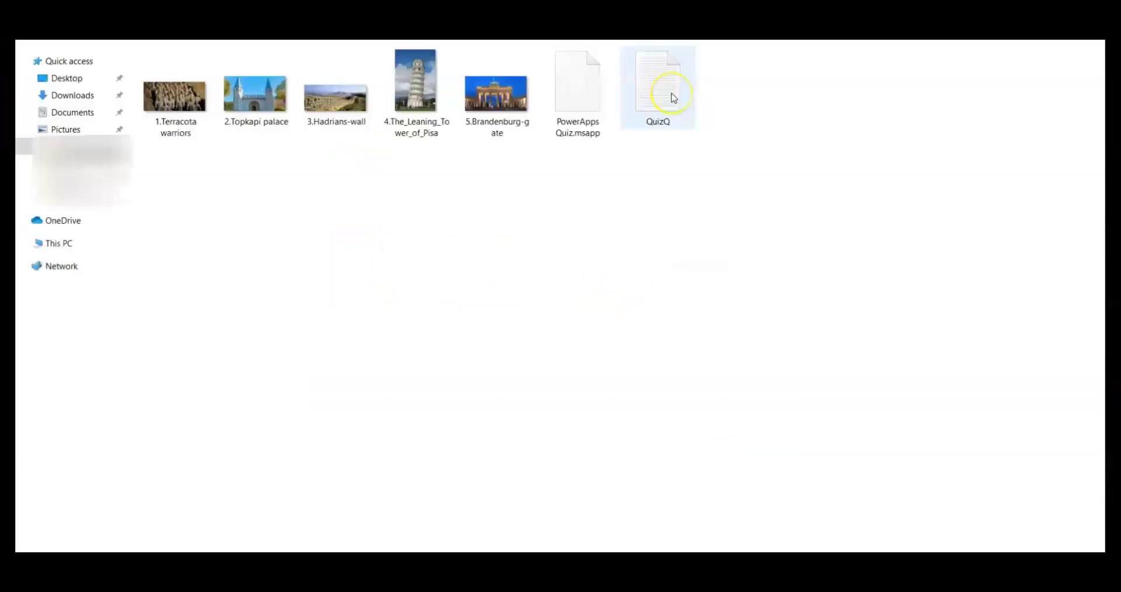
pyautogui.click(190, 155)
pyautogui.click(647, 120)
pyautogui.doubleClick(658, 104)
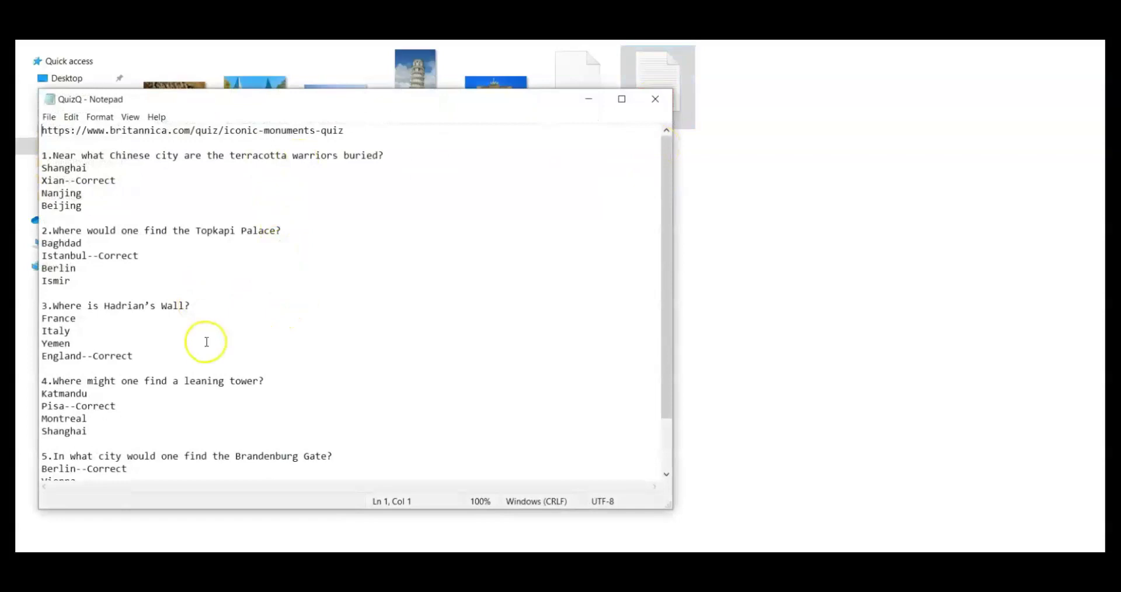
pyautogui.moveTo(384, 155); pyautogui.dragTo(84, 157)
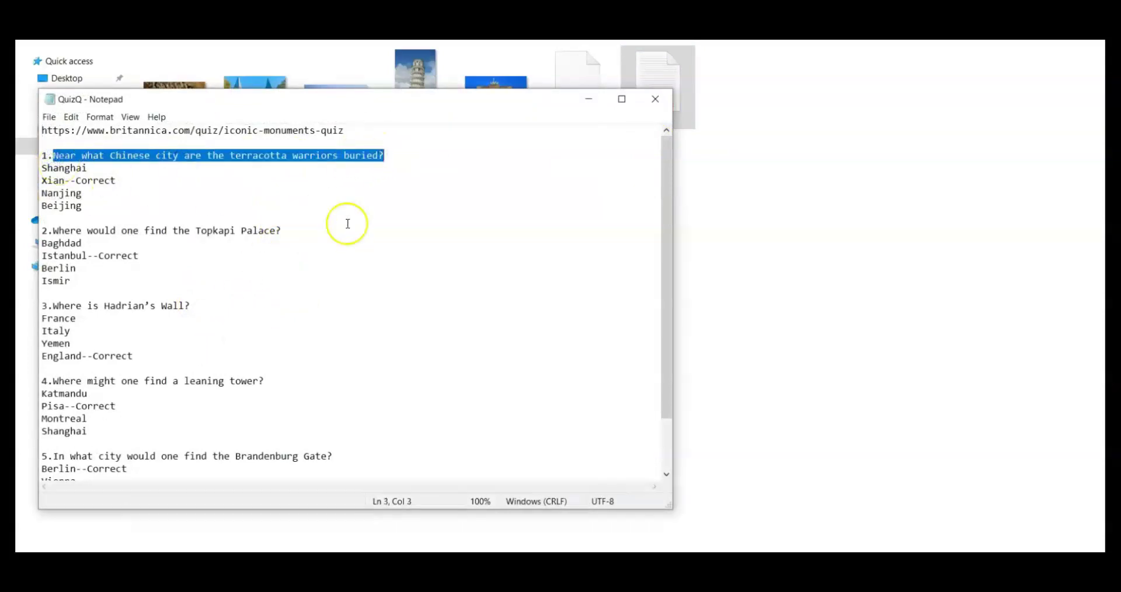
# - Switch back to Power Apps and set the label's text to "Near what Chinese city are the terracotta warriors buried?"
pyautogui.click(454, 574)
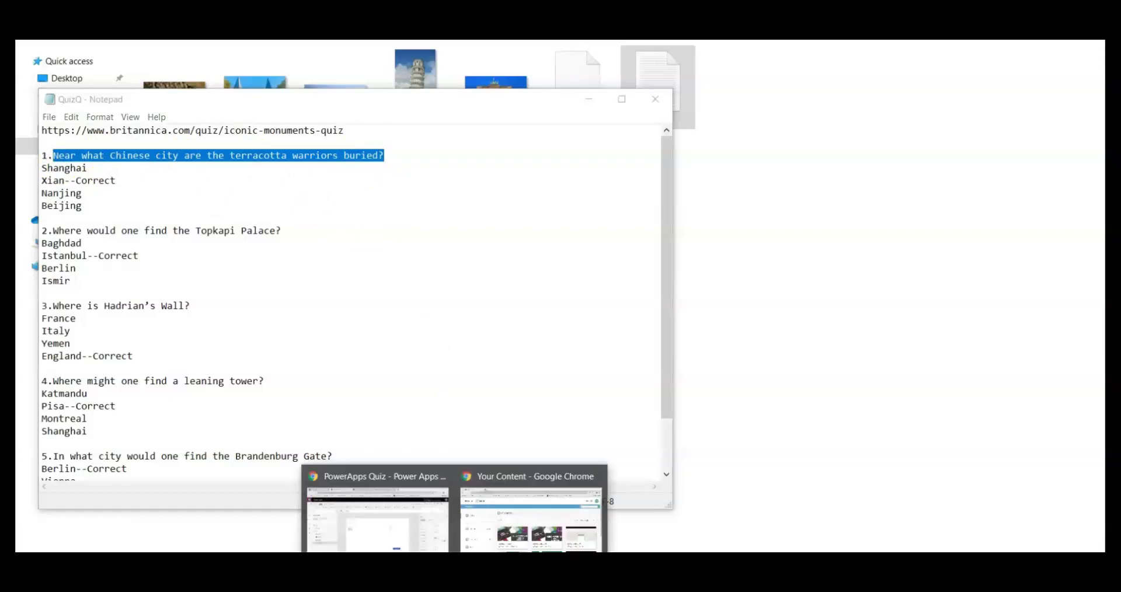
pyautogui.click(424, 520)
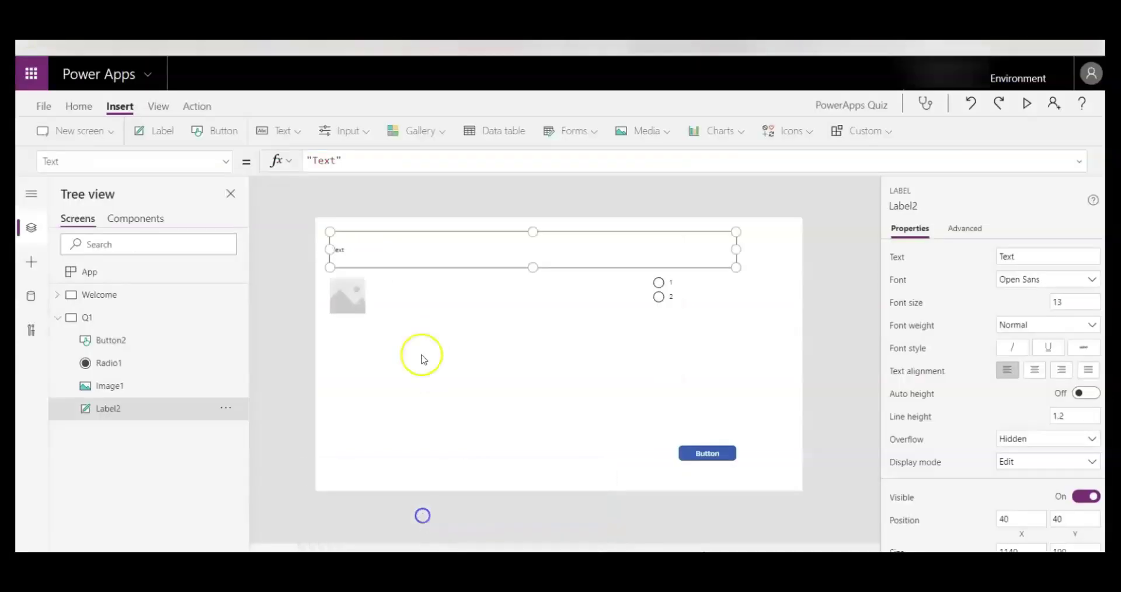
pyautogui.moveTo(339, 162); pyautogui.dragTo(316, 160)
pyautogui.write('Near what Chinese city are the terracotta warriors buried?')
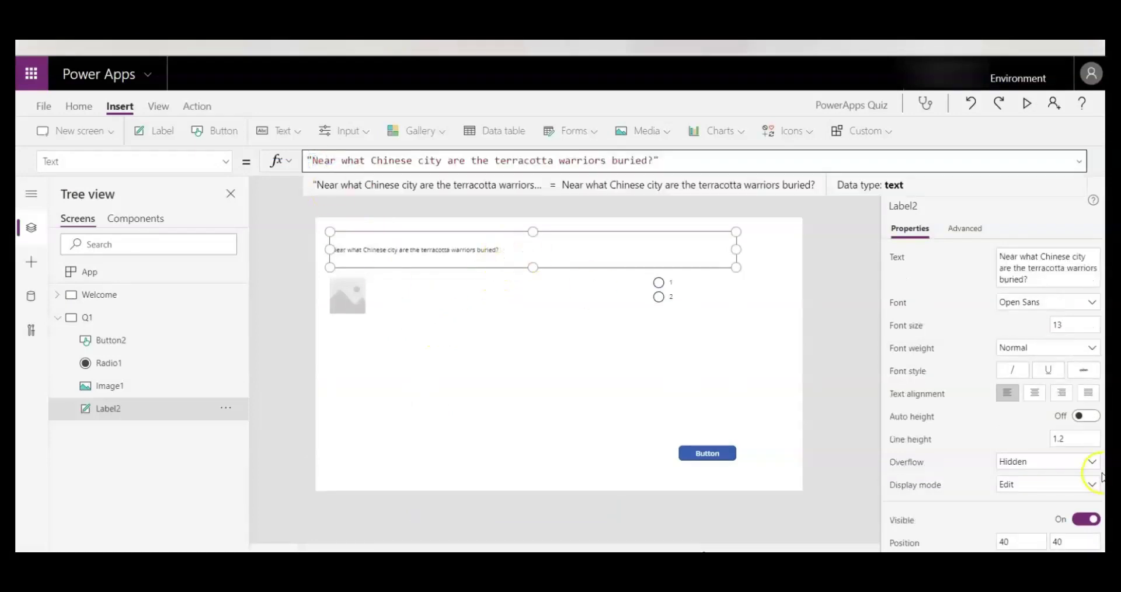
# - Enlarge the image control to about 806 by 422 and load the picture file "1.Terracota warriors" into it
pyautogui.click(352, 298)
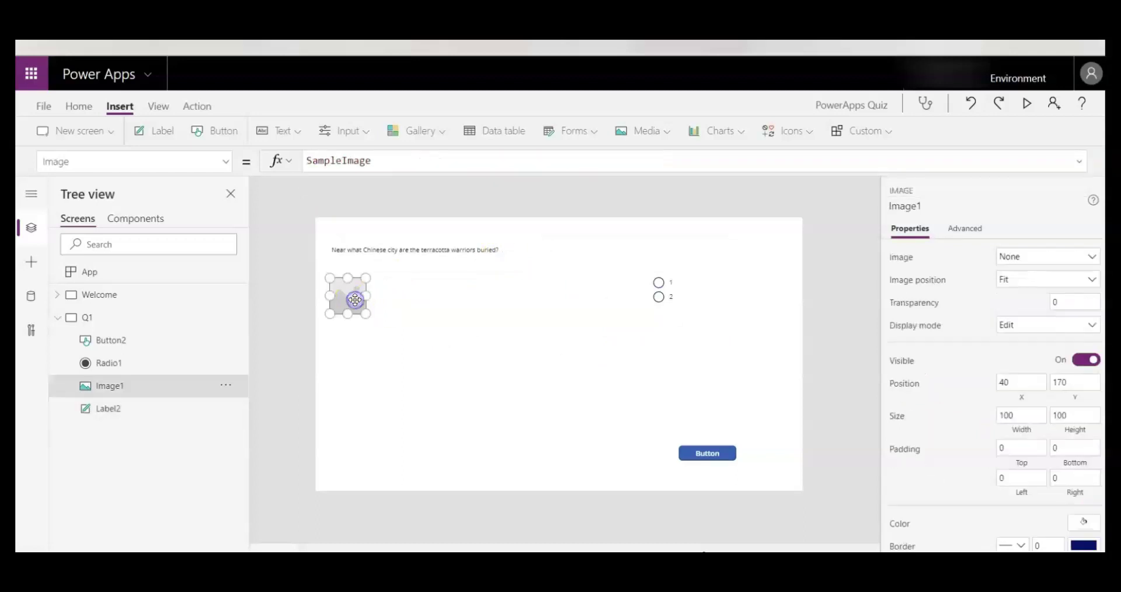
pyautogui.moveTo(366, 314); pyautogui.dragTo(617, 428)
pyautogui.click(1043, 264)
pyautogui.click(1032, 269)
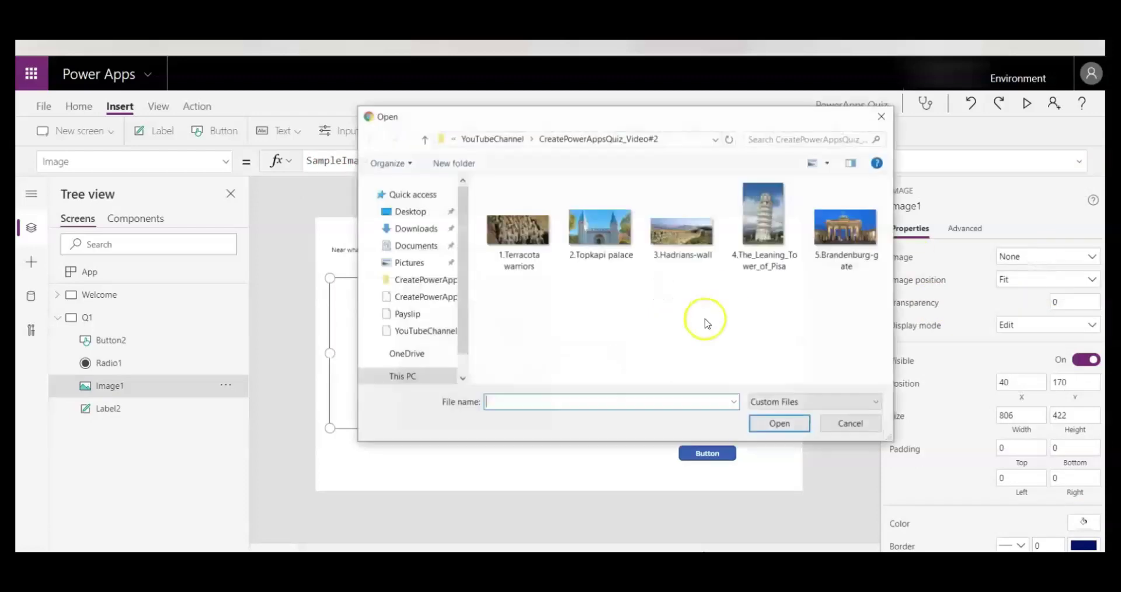
pyautogui.doubleClick(517, 234)
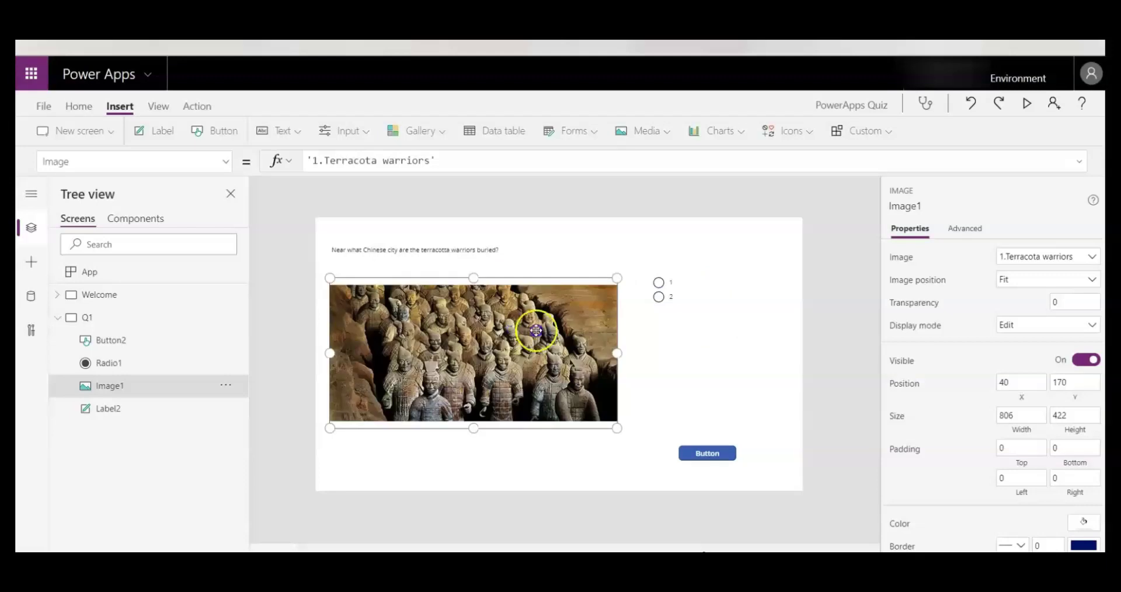
# - Switch to the QuizQ file in Notepad and copy the first question's four answer lines, Shanghai through Beijing
pyautogui.click(669, 289)
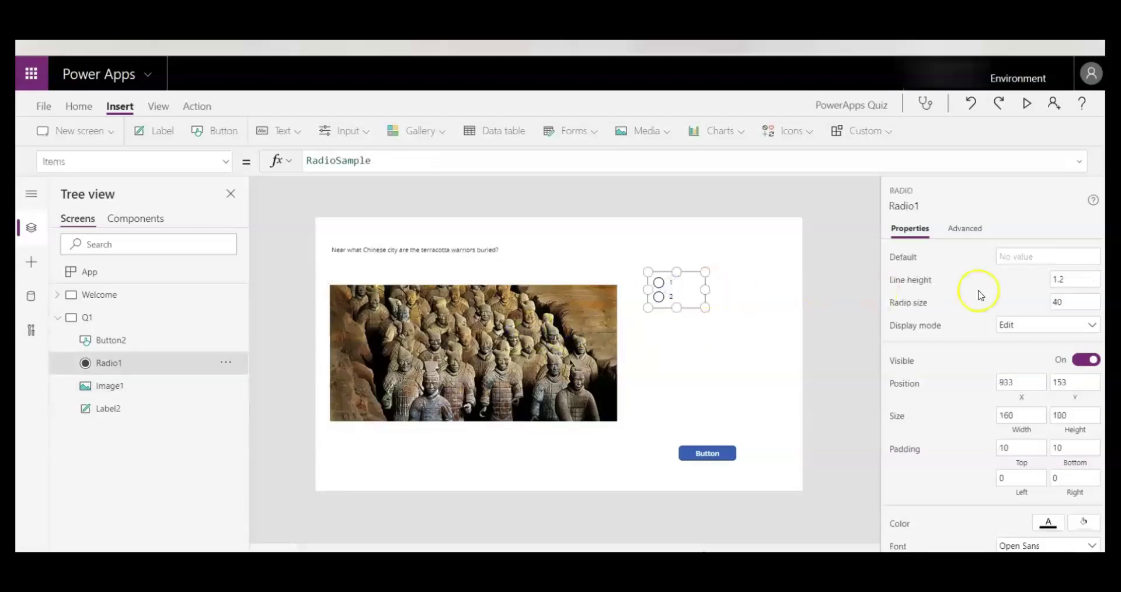
pyautogui.hotkey('alt', 'Tab')
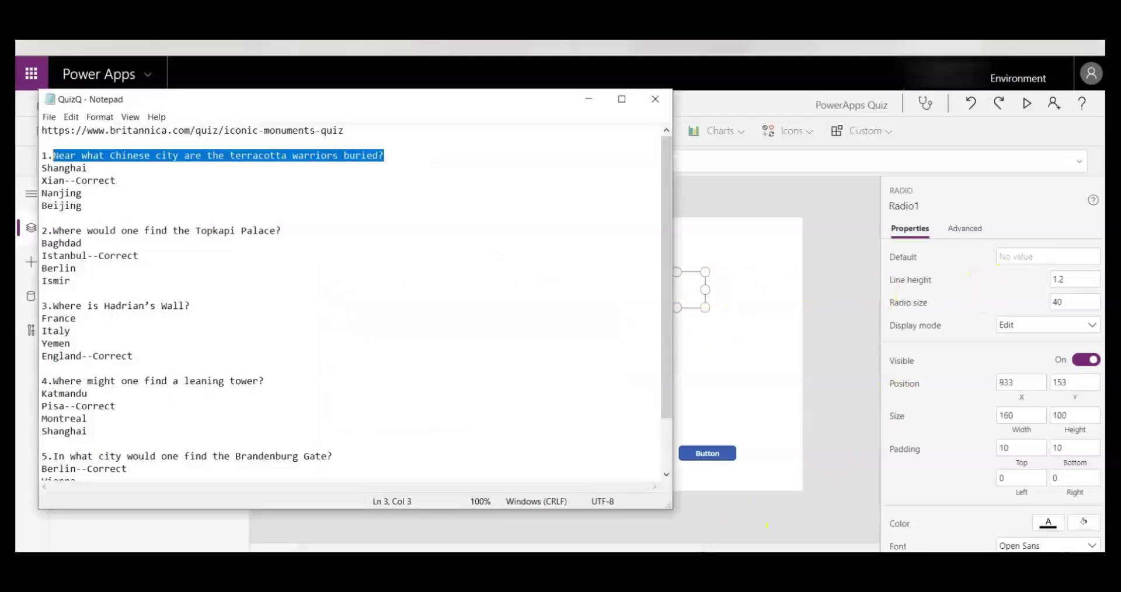
pyautogui.moveTo(84, 208); pyautogui.dragTo(34, 170)
pyautogui.hotkey('ctrl', 'c')
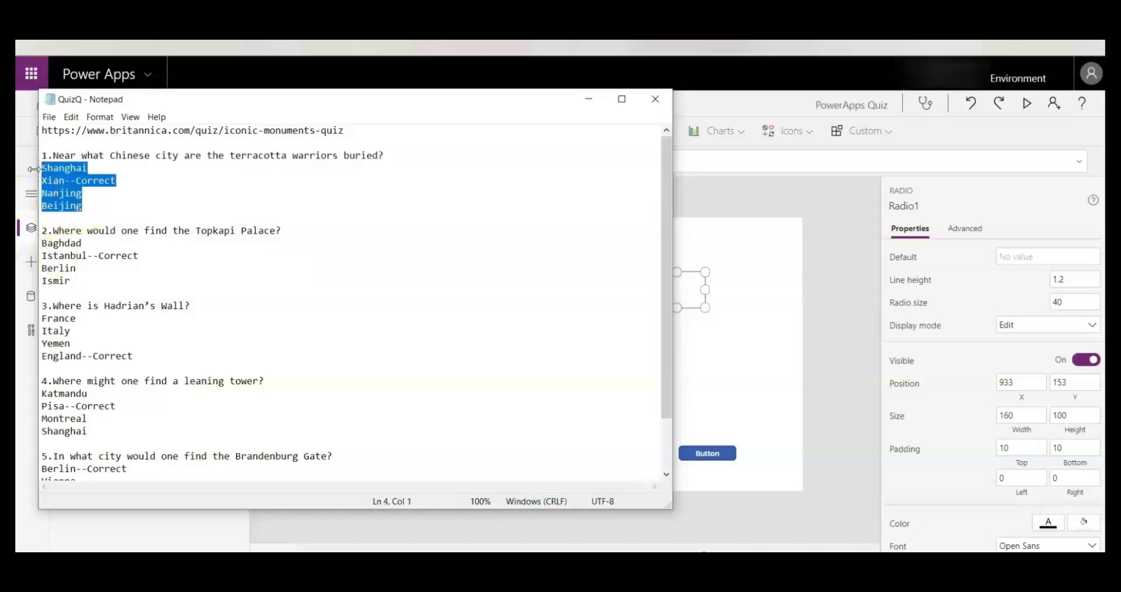
# - Return to Power Apps and replace the radio control's Items formula with the copied answer lines
pyautogui.click(753, 231)
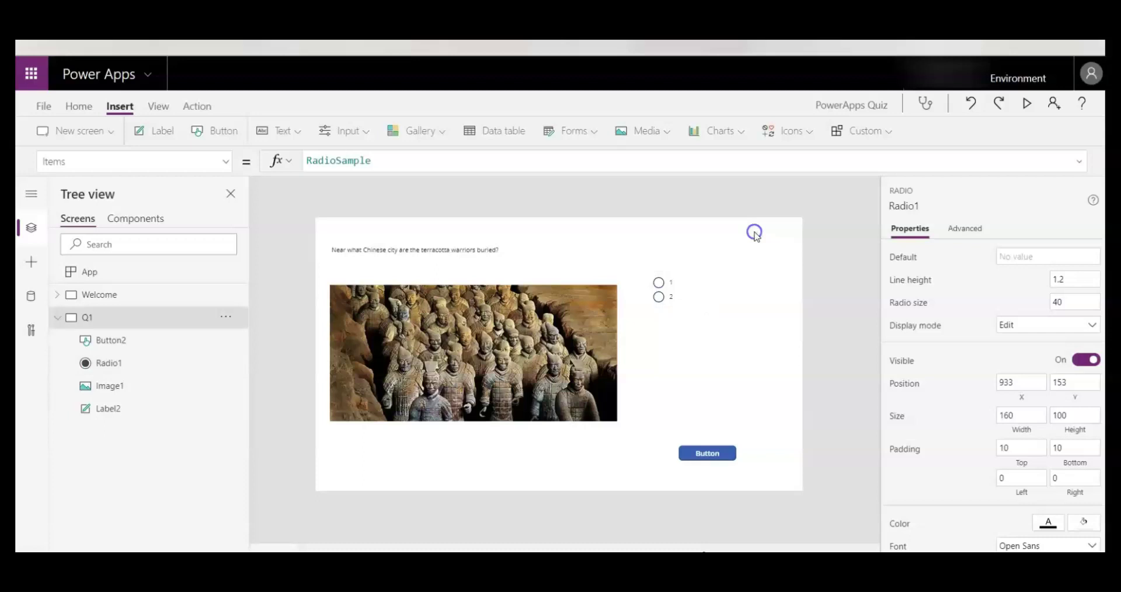
pyautogui.click(671, 286)
pyautogui.click(412, 174)
pyautogui.doubleClick(292, 161)
pyautogui.hotkey('ctrl', 'v')
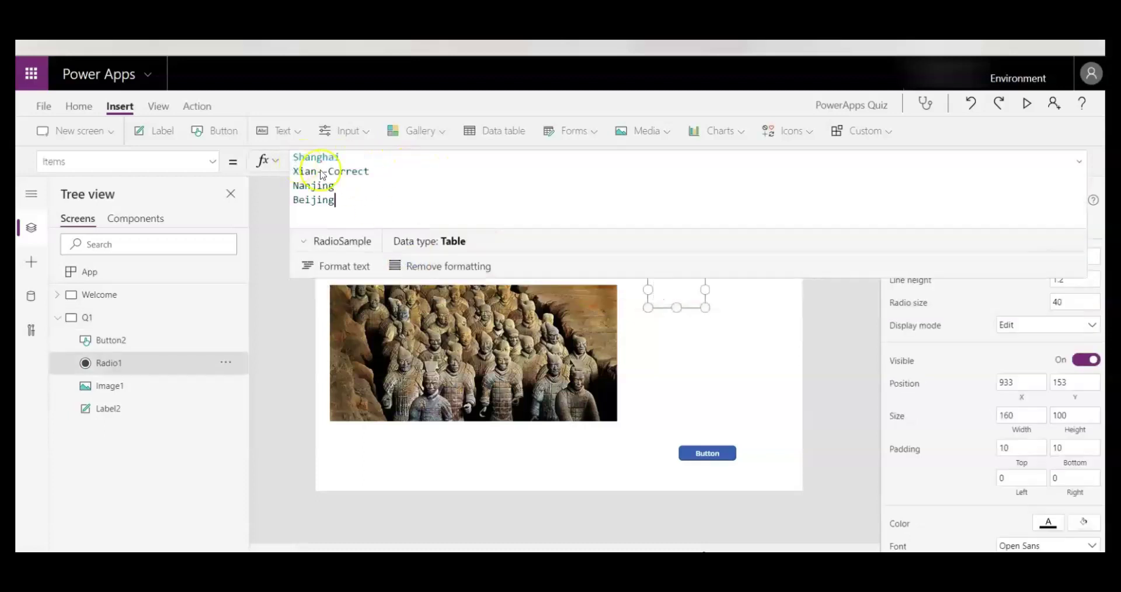
# - Enclose the pasted answer lines in the radio control's Items formula in square brackets
pyautogui.click(341, 204)
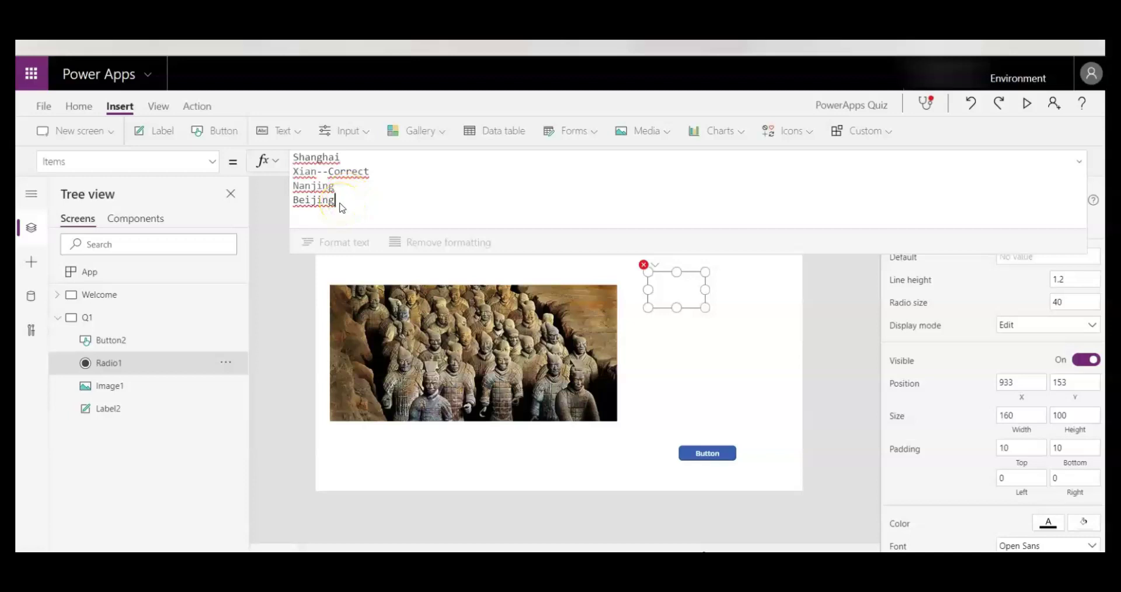
pyautogui.write(']')
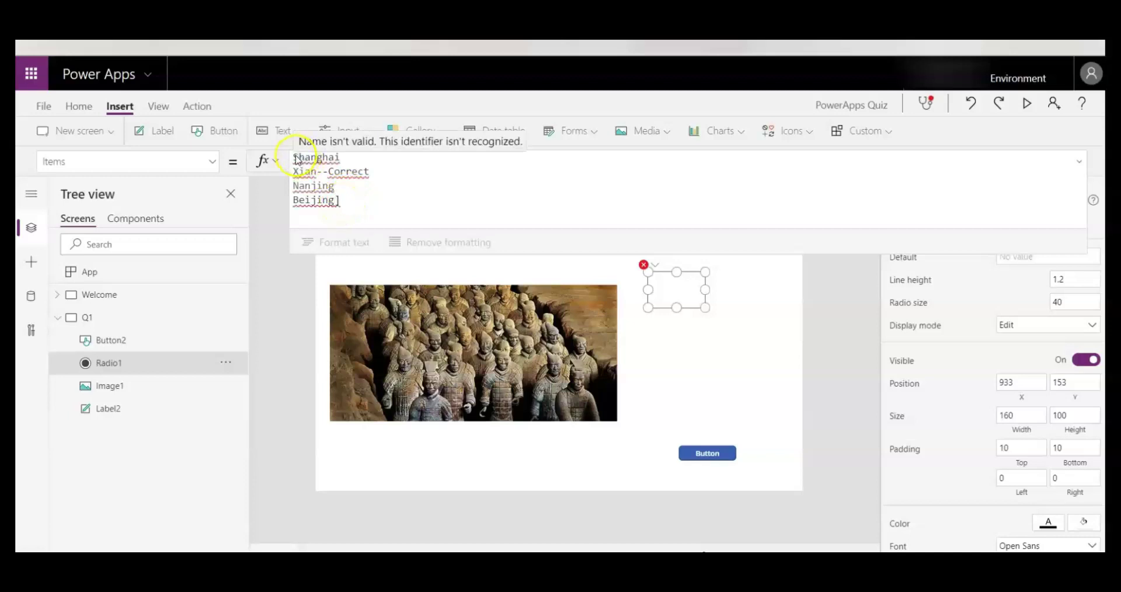
pyautogui.click(295, 156)
pyautogui.write('[')
pyautogui.click(349, 200)
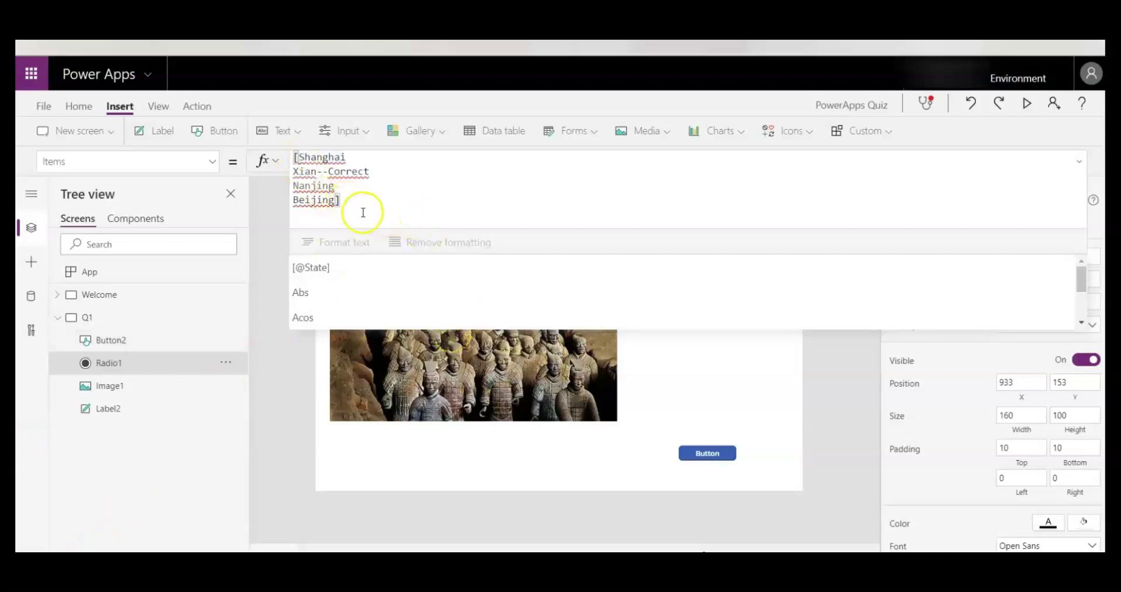
# - Clear the Q1 radio's Items formula and, in the IdentifyYourTeammates! app, copy the Items formula of the terracotta warriors radio on Screen1_14
pyautogui.moveTo(363, 213); pyautogui.dragTo(290, 158)
pyautogui.press('BackSpace')
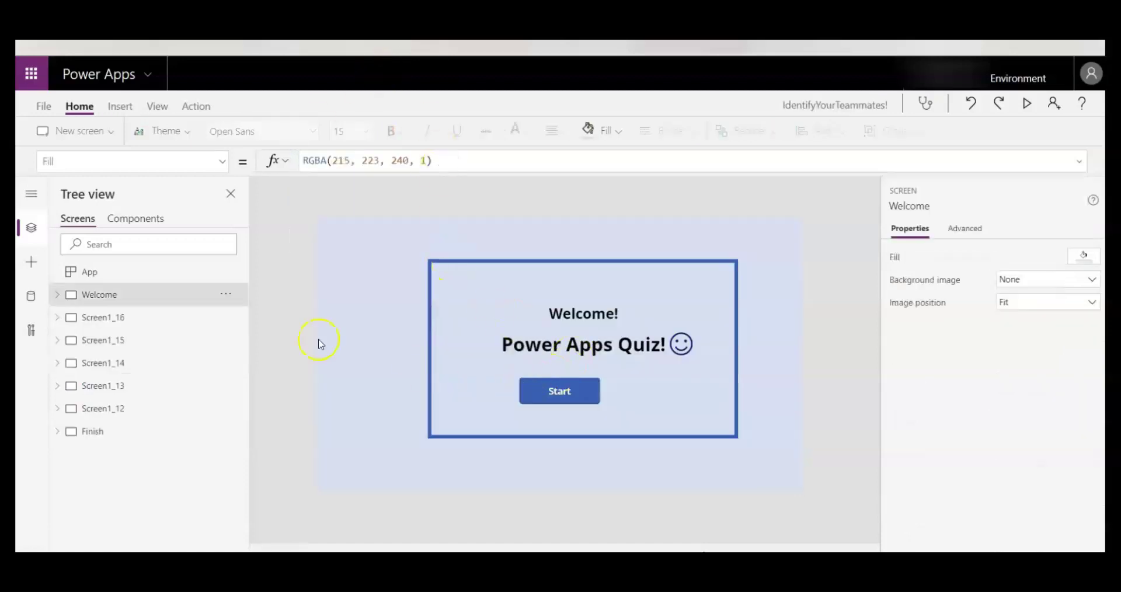
pyautogui.click(120, 318)
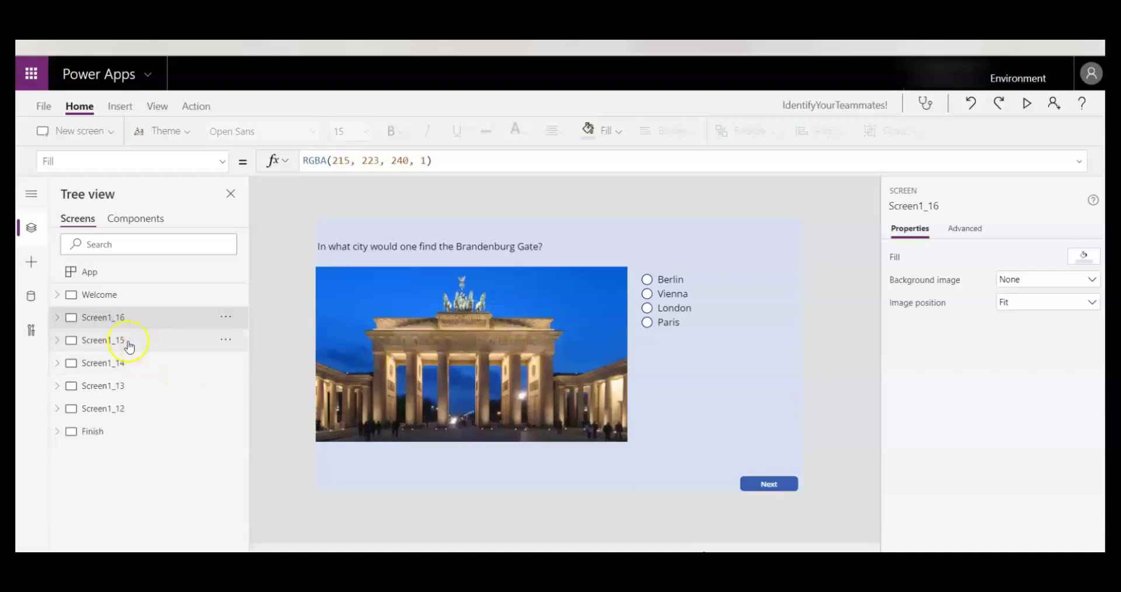
pyautogui.click(129, 347)
pyautogui.click(115, 362)
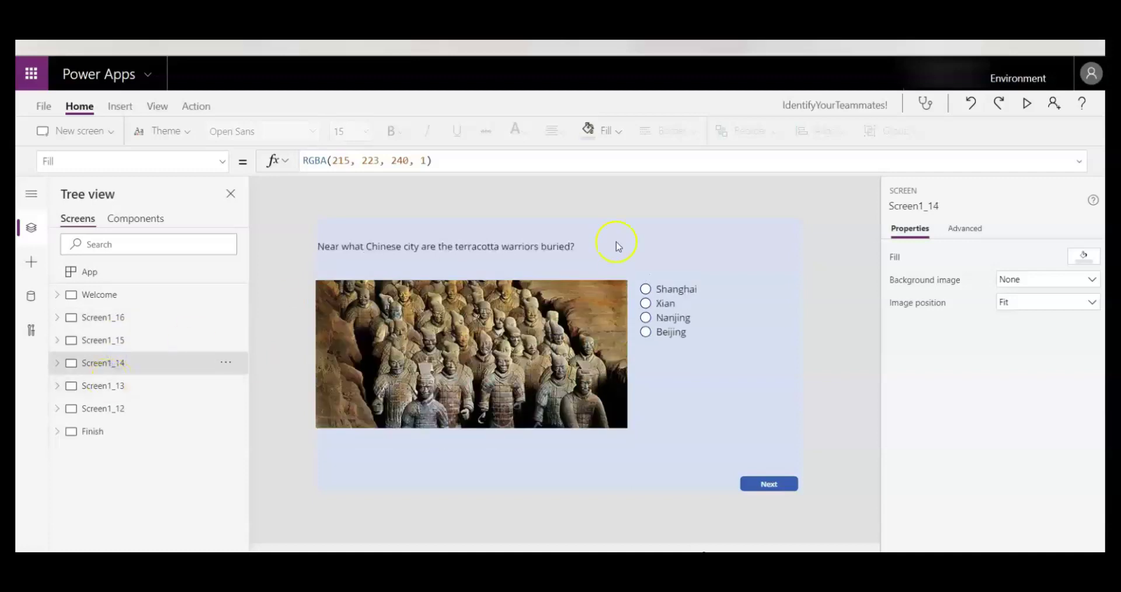
pyautogui.click(671, 317)
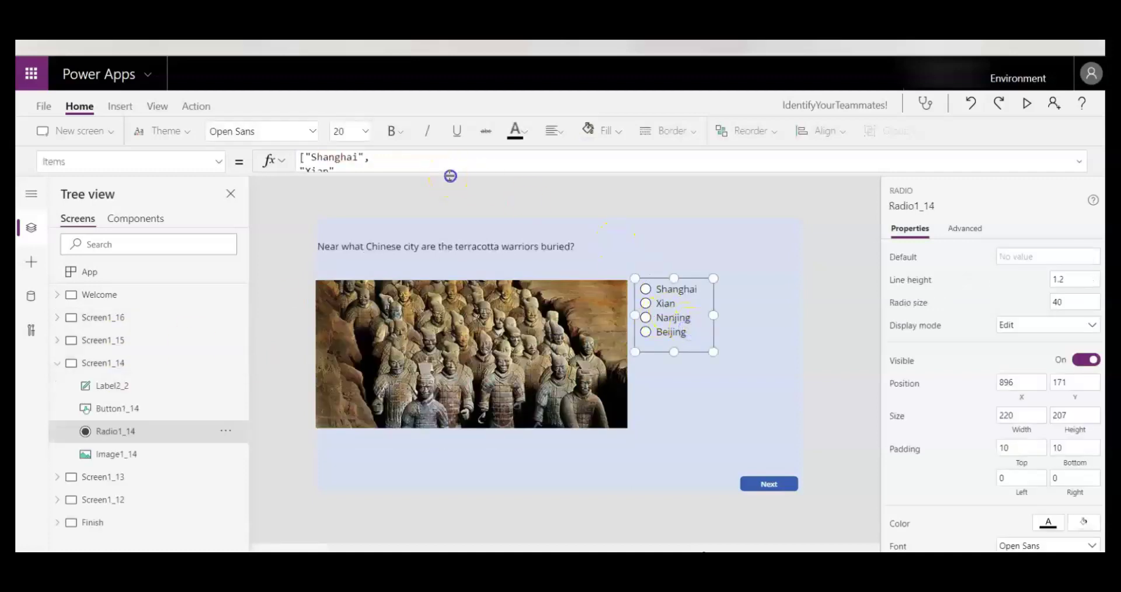
pyautogui.click(450, 174)
pyautogui.moveTo(356, 201); pyautogui.dragTo(277, 145)
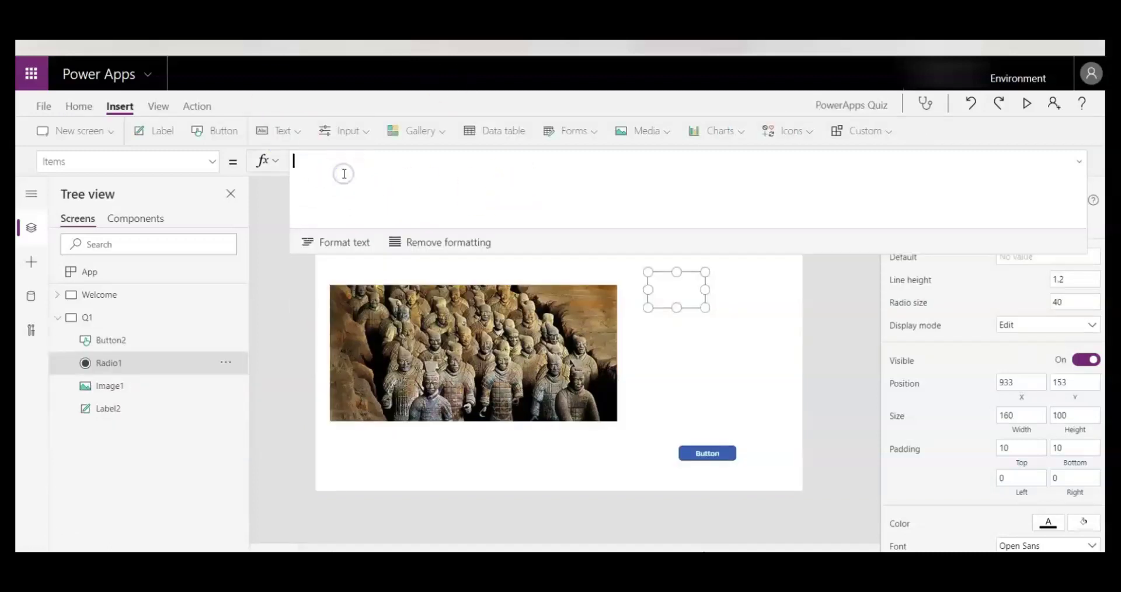
# - In the PowerApps Quiz app, set the Q1 radio's Items to ["Shanghai", "Xian", "Nanjing", "Beijing"] and enlarge the control to fit all four answers
pyautogui.write('["Shanghai", "Xian", "Nanjing", "Beijing"]')
pyautogui.click(695, 375)
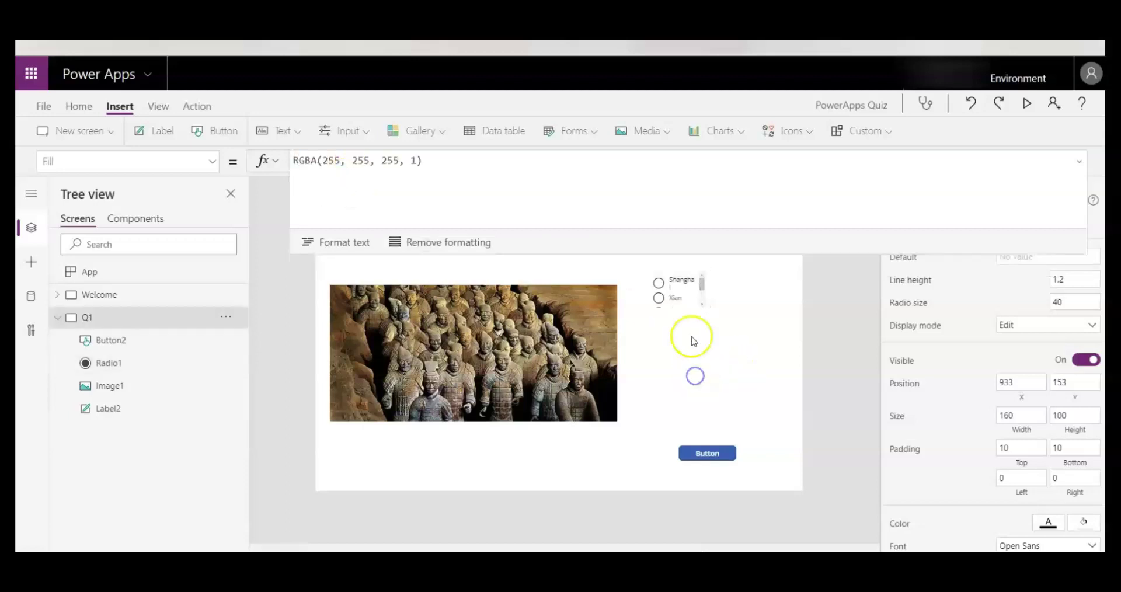
pyautogui.click(702, 305)
pyautogui.moveTo(705, 308); pyautogui.dragTo(723, 361)
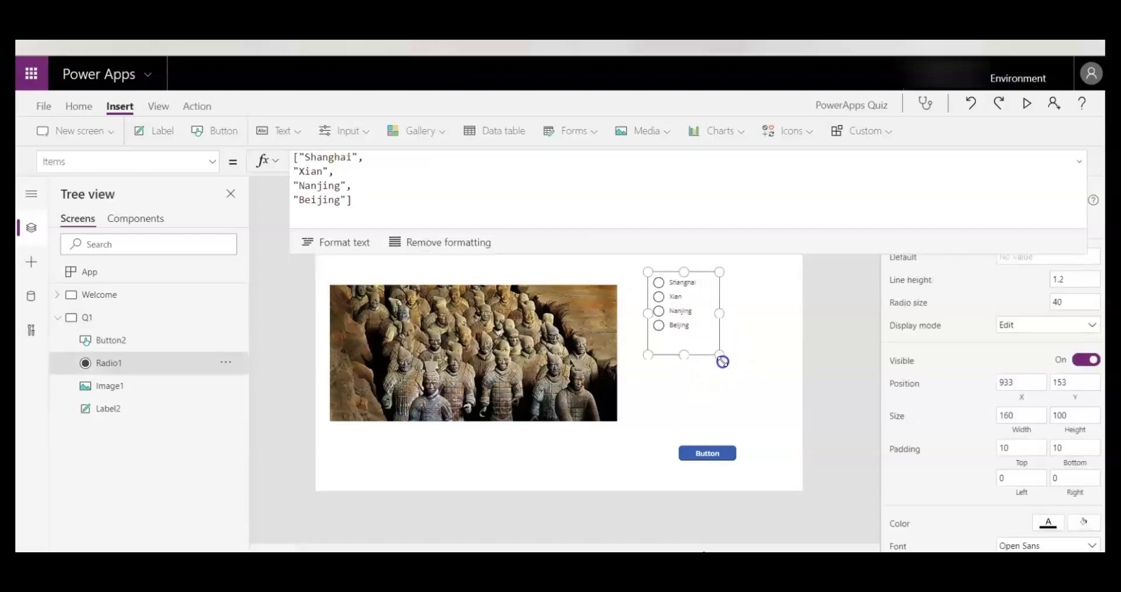
# - Change the text of the button on the Q1 screen to Next
pyautogui.click(768, 386)
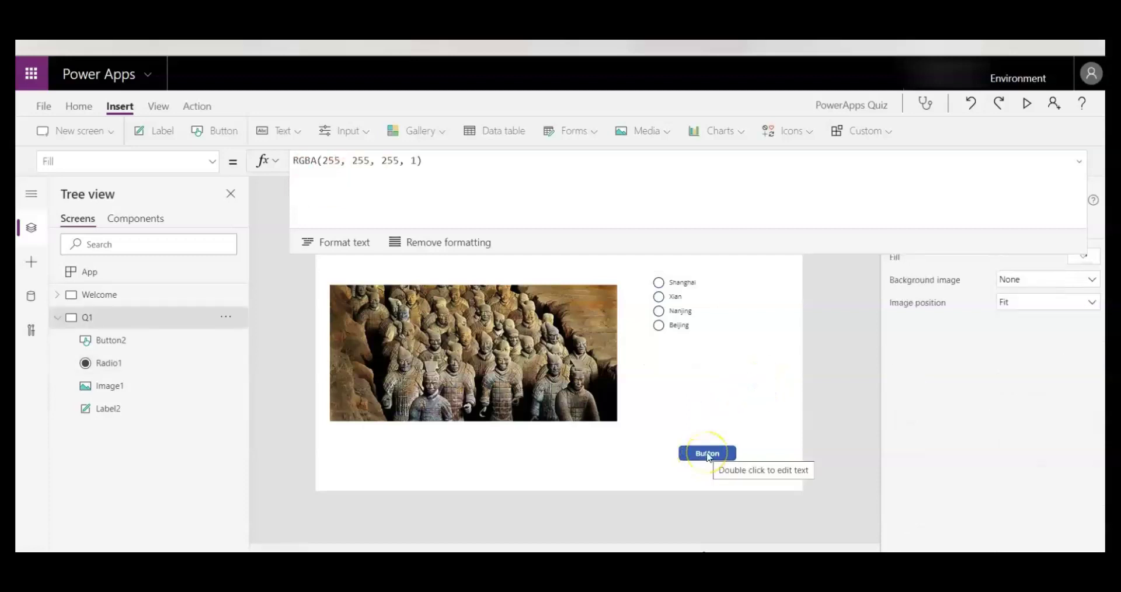
pyautogui.click(707, 455)
pyautogui.click(715, 456)
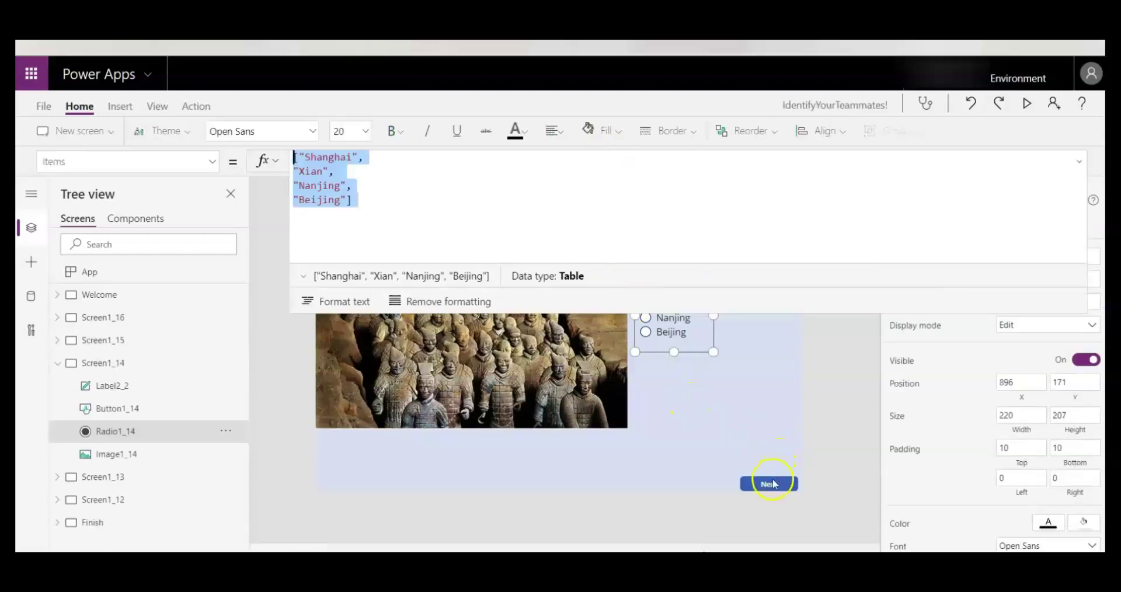
# - Copy the OnSelect formula of the Next button on Screen1_14 in IdentifyYourTeammates! and replace the Q1 Next button's OnSelect value false with it
pyautogui.click(767, 487)
pyautogui.moveTo(917, 161); pyautogui.dragTo(262, 155)
pyautogui.hotkey('ctrl', 'c')
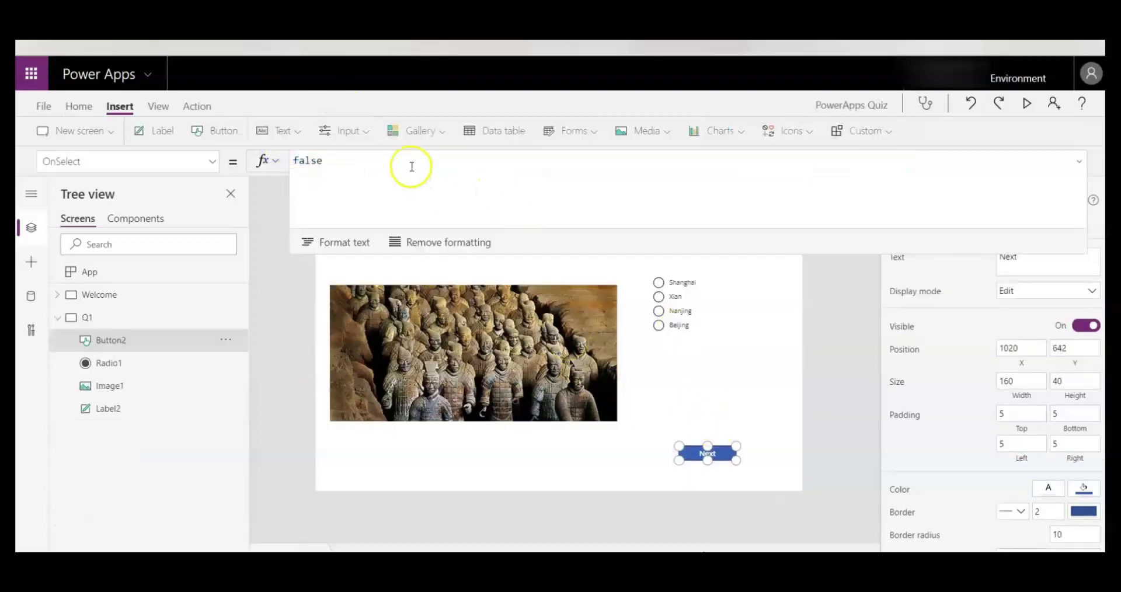
pyautogui.moveTo(408, 166); pyautogui.dragTo(251, 168)
pyautogui.hotkey('ctrl', 'v')
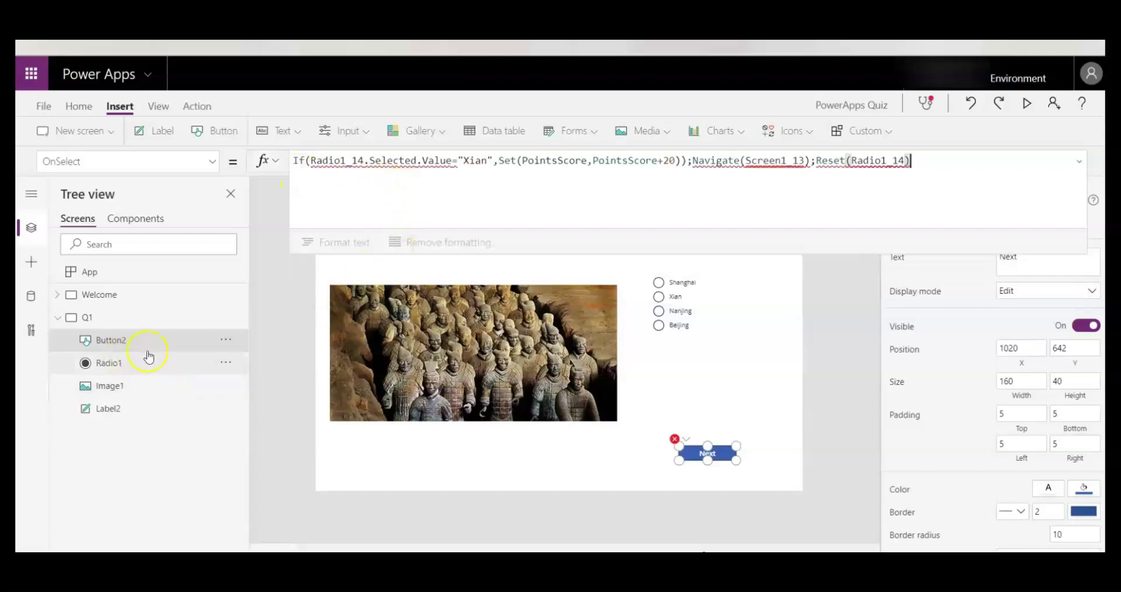
# - Change both Radio1_14 references in the Next button's OnSelect formula to Radio1
pyautogui.click(362, 162)
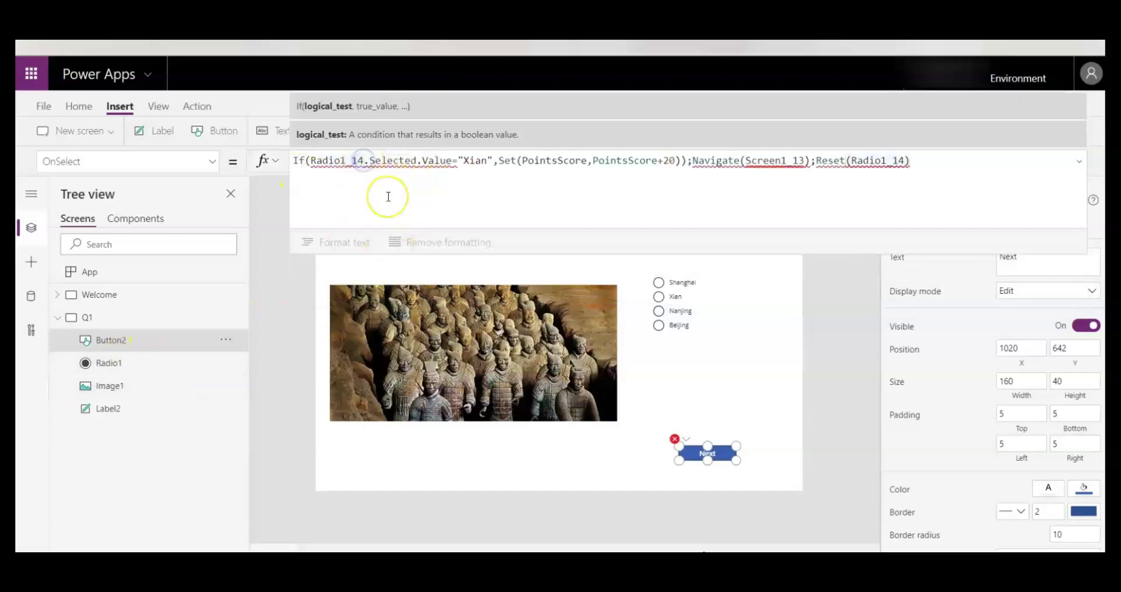
pyautogui.press('BackSpace')
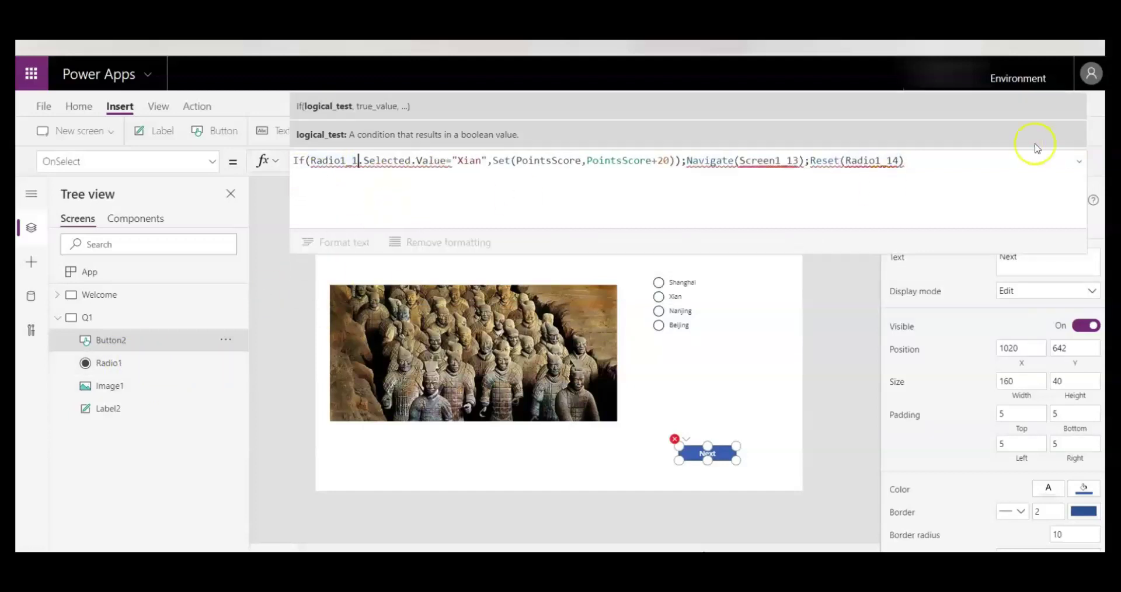
pyautogui.click(897, 161)
pyautogui.press('BackSpace')
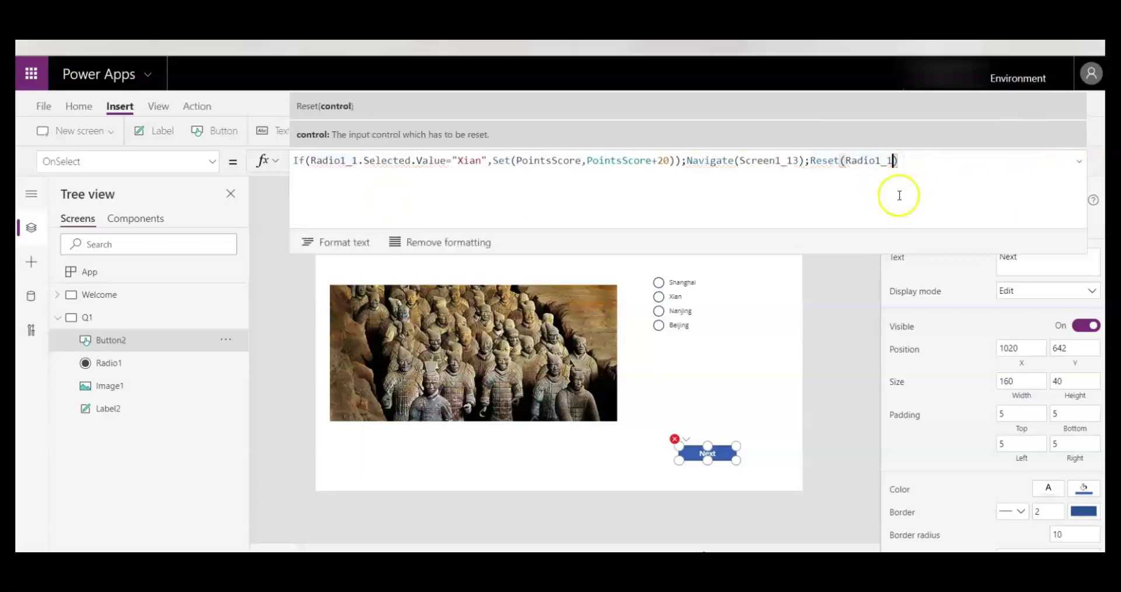
pyautogui.press('BackSpace')
pyautogui.press('BackSpace')
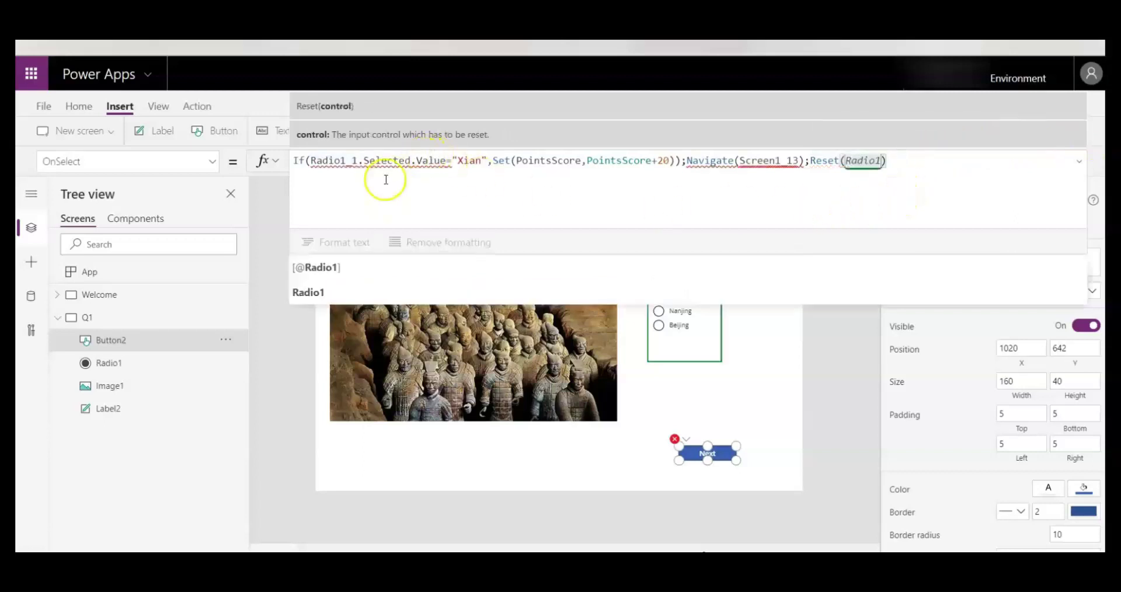
pyautogui.click(357, 161)
pyautogui.press('BackSpace')
pyautogui.press('BackSpace')
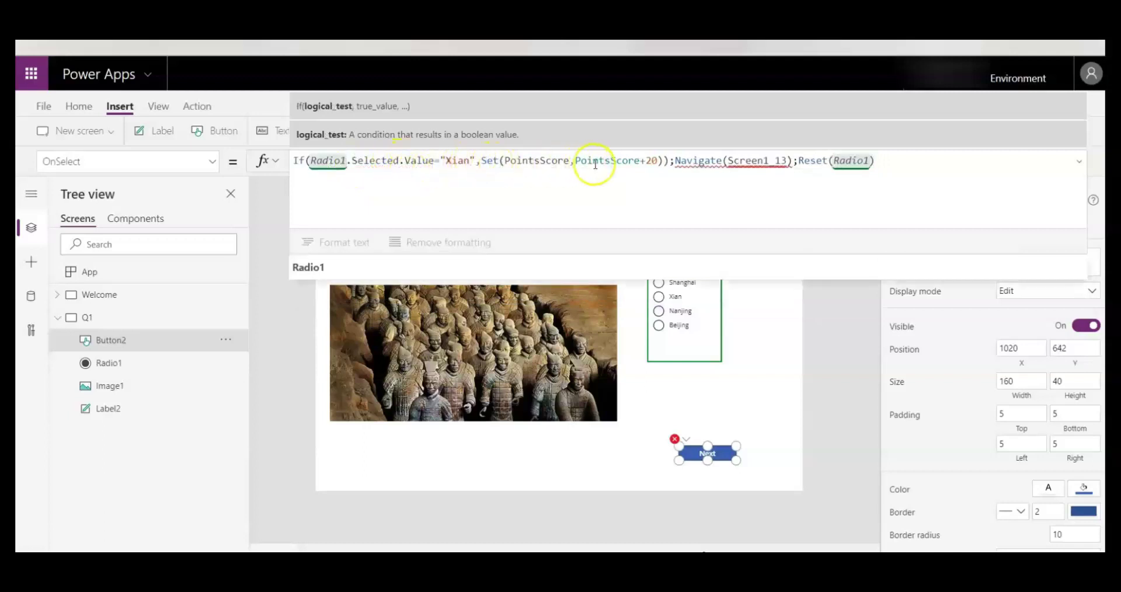
# - Replace the Navigate target Screen1_13 in the Next button's OnSelect formula with Q2
pyautogui.click(785, 161)
pyautogui.press('BackSpace')
pyautogui.press('BackSpace')
pyautogui.press('BackSpace')
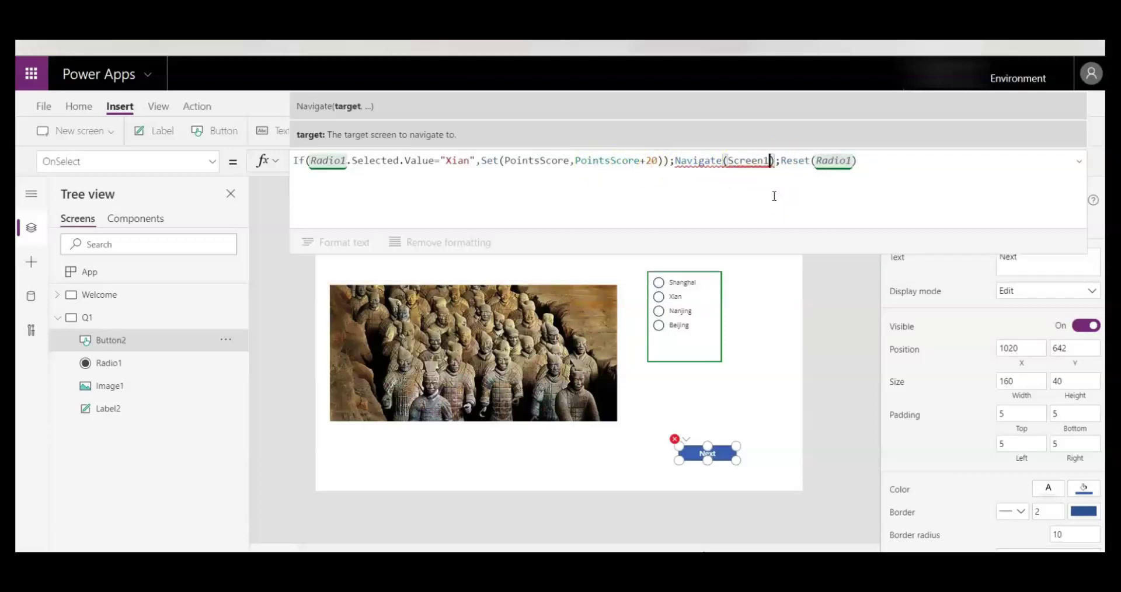
pyautogui.press('BackSpace')
pyautogui.press('BackSpace')
pyautogui.press('BackSpace')
pyautogui.press('BackSpace')
pyautogui.press('BackSpace')
pyautogui.press('BackSpace')
pyautogui.press('BackSpace')
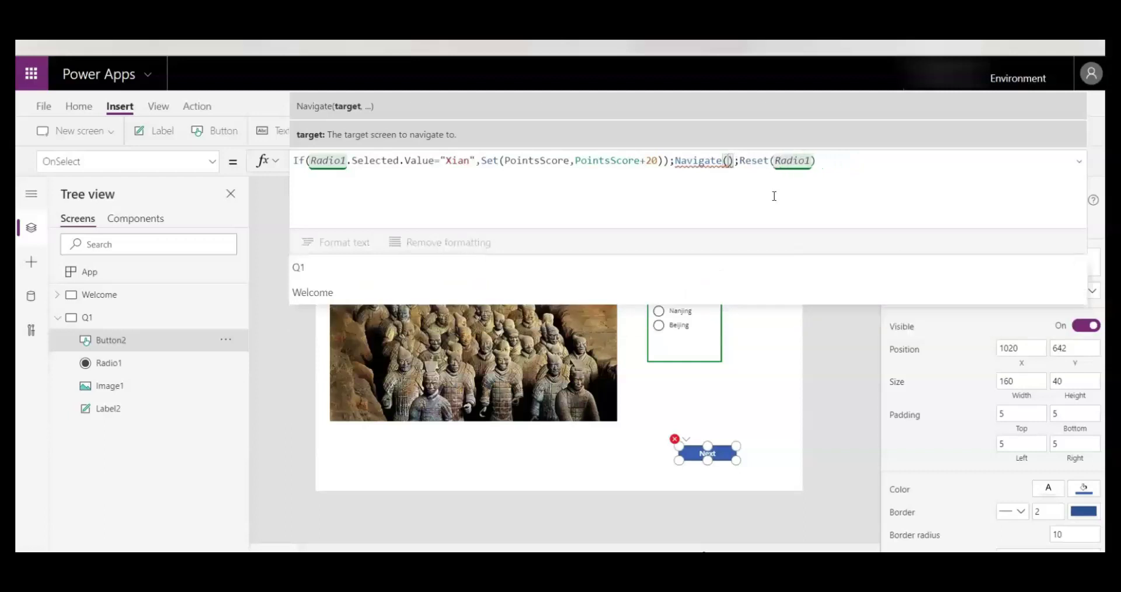
pyautogui.write('Q2')
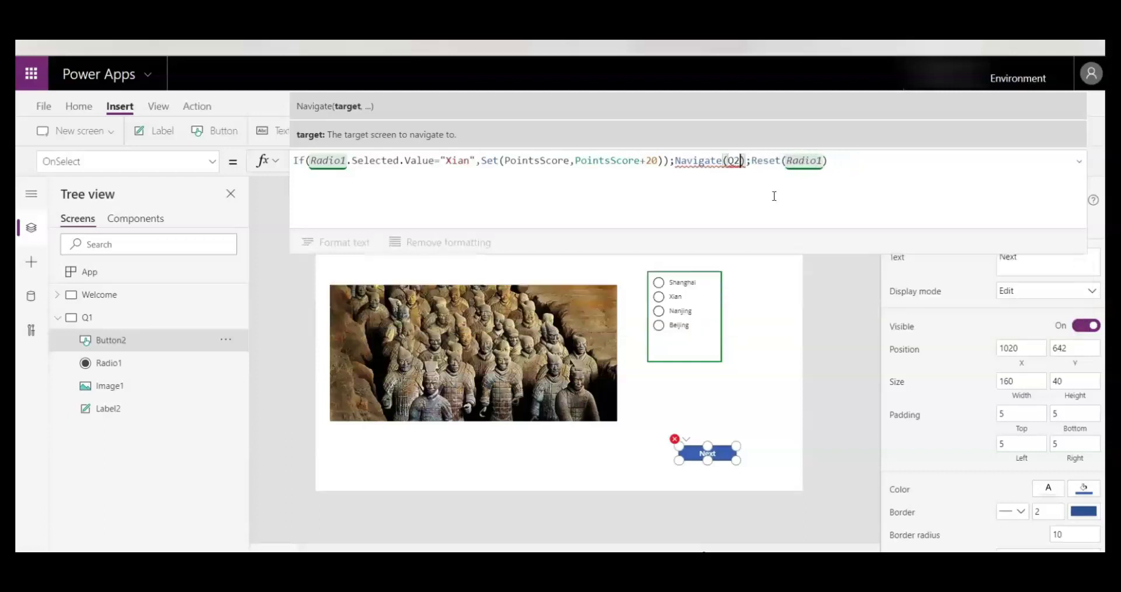
pyautogui.click(827, 160)
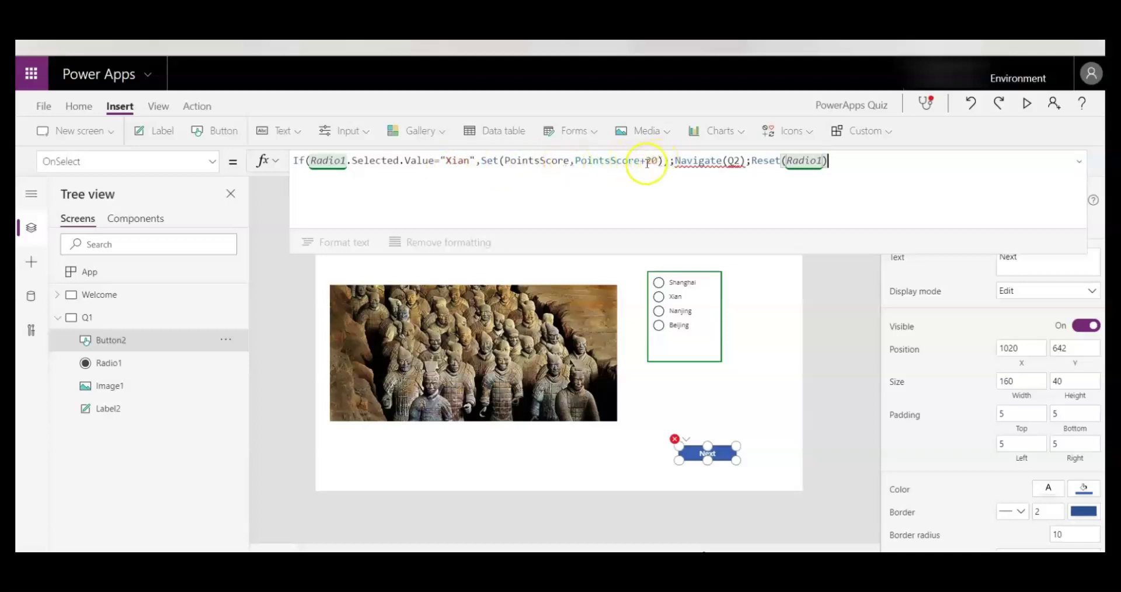
pyautogui.moveTo(681, 164)
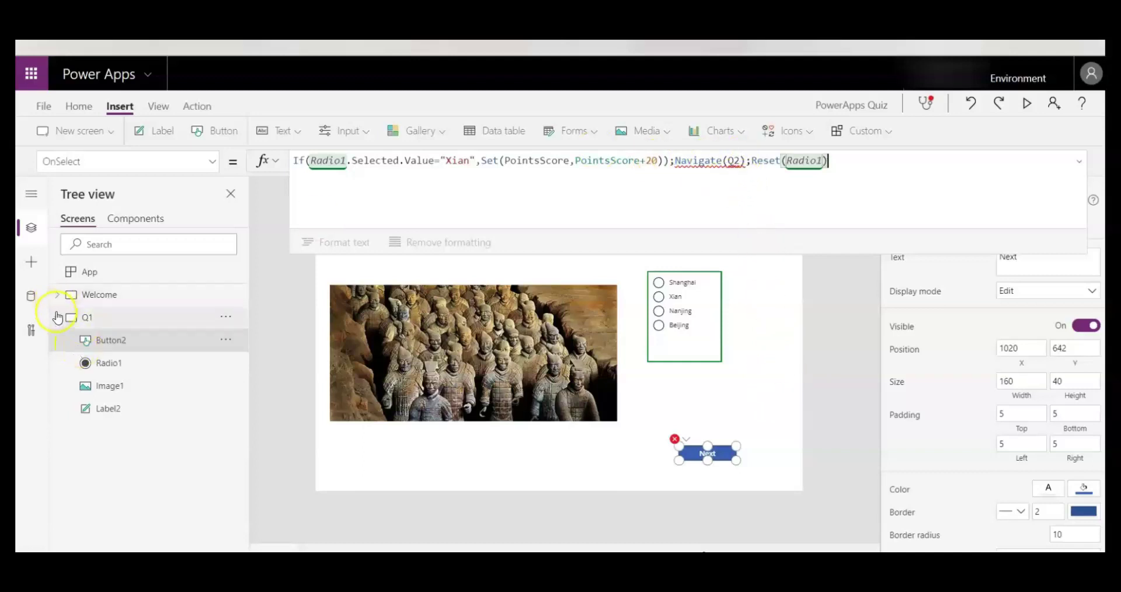
# - Collapse the Q1 controls and the expanded formula area, and duplicate the Q1 screen
pyautogui.click(58, 317)
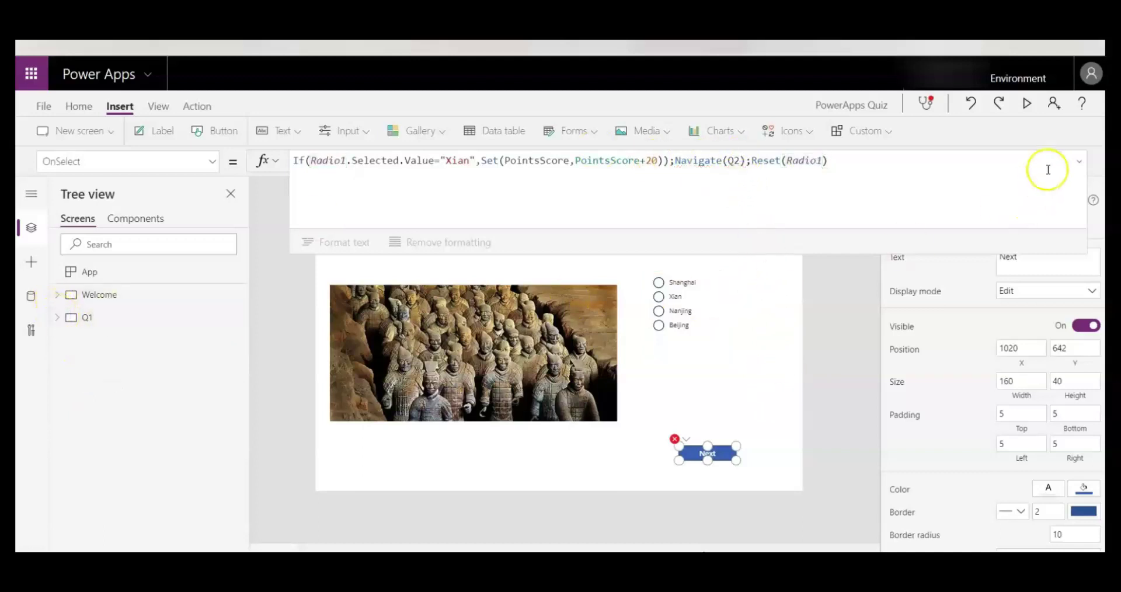
pyautogui.click(1078, 163)
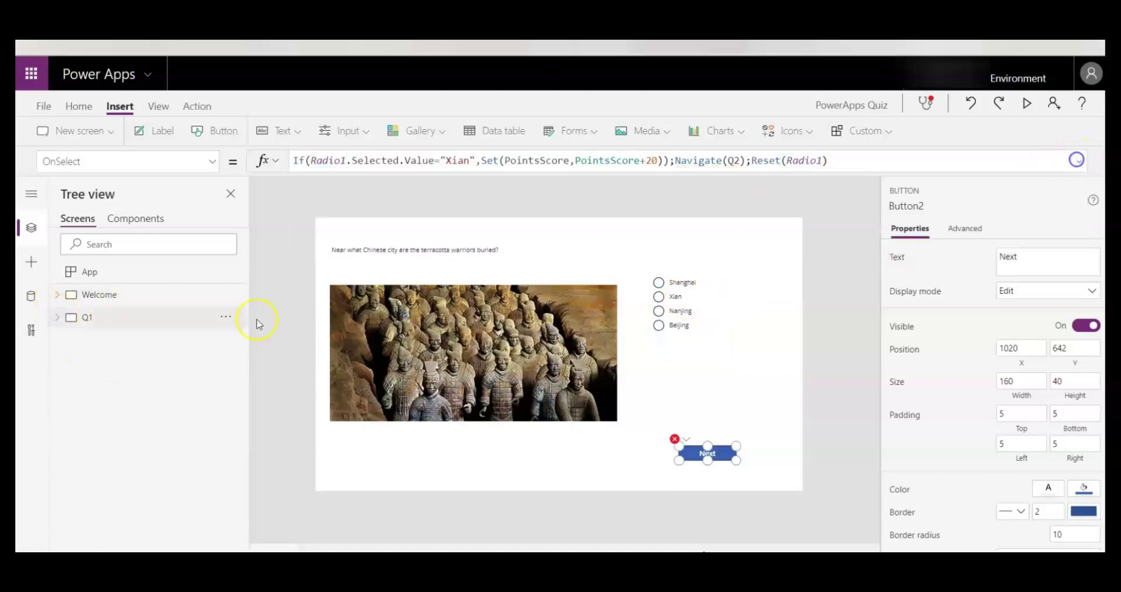
pyautogui.click(221, 316)
pyautogui.click(225, 319)
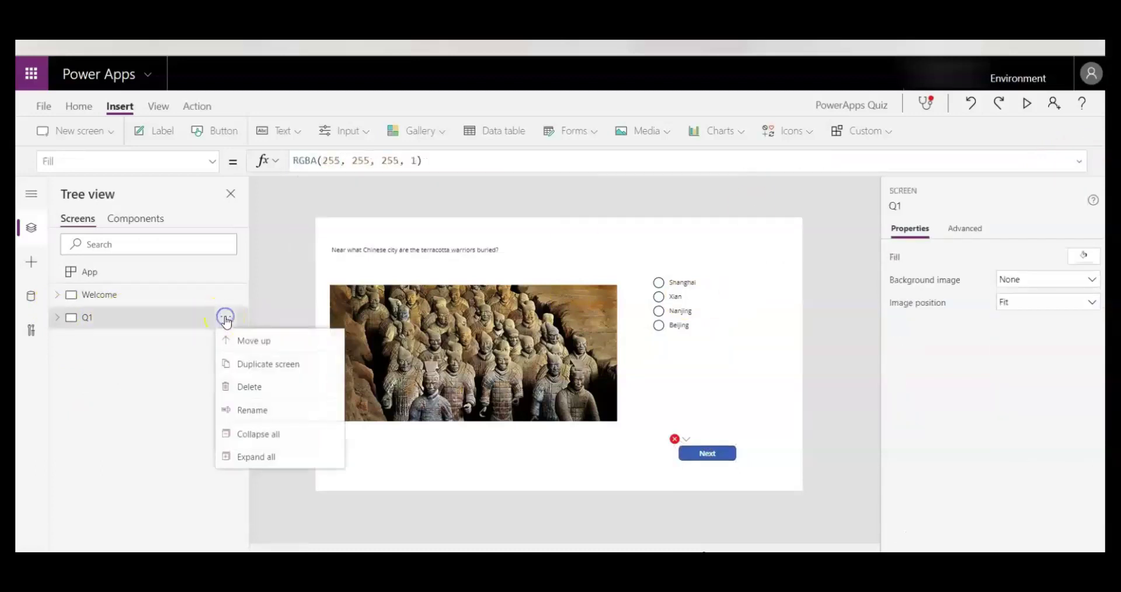
pyautogui.click(252, 365)
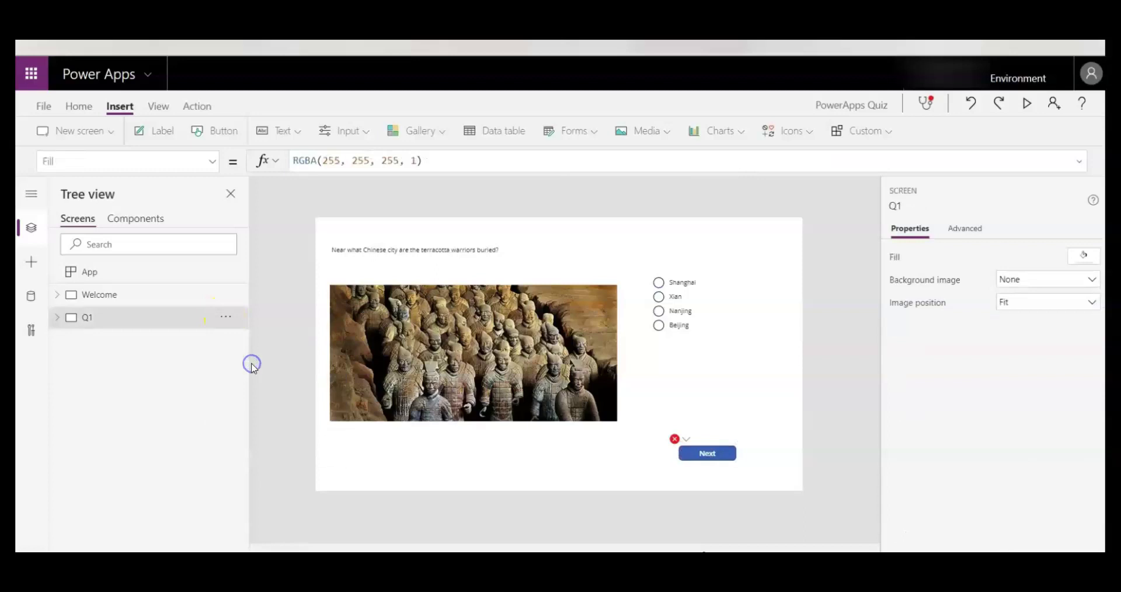
# - Duplicate the Q1_1 screen and collapse the control lists of both copies
pyautogui.click(227, 341)
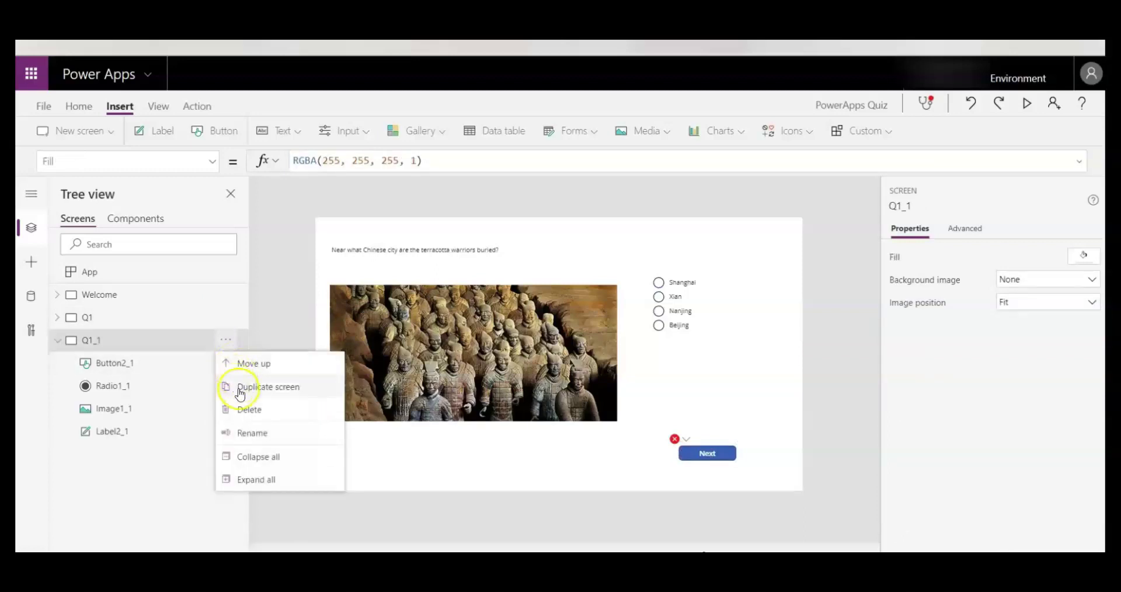
pyautogui.click(241, 387)
pyautogui.click(58, 341)
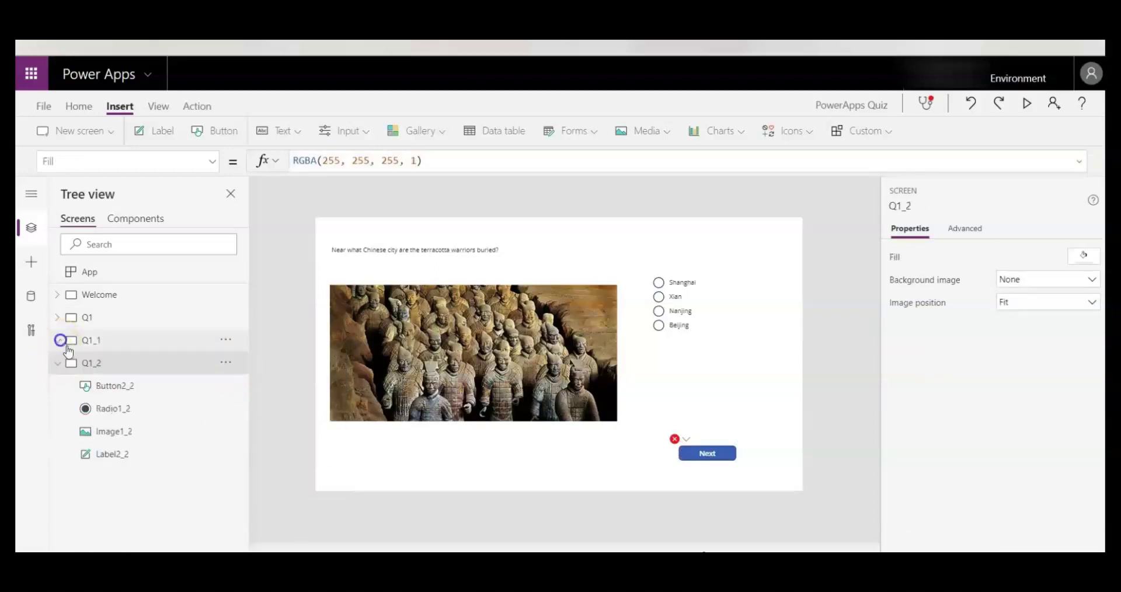
pyautogui.click(59, 362)
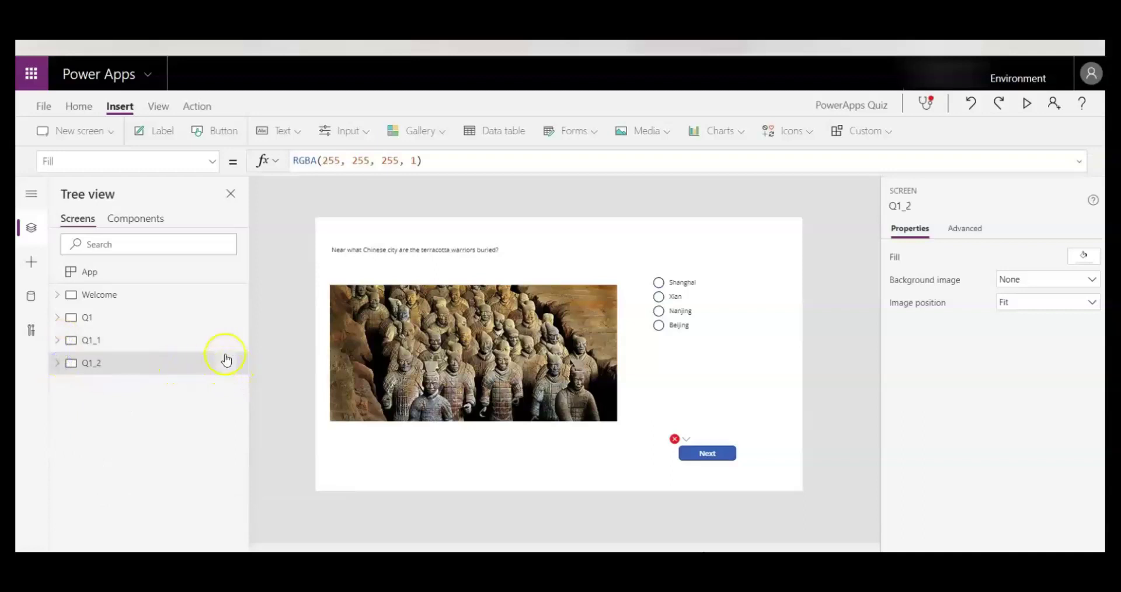
# - Make two more duplicates of the Q1 screen, collapsing the control list of each copy
pyautogui.click(225, 317)
pyautogui.click(244, 387)
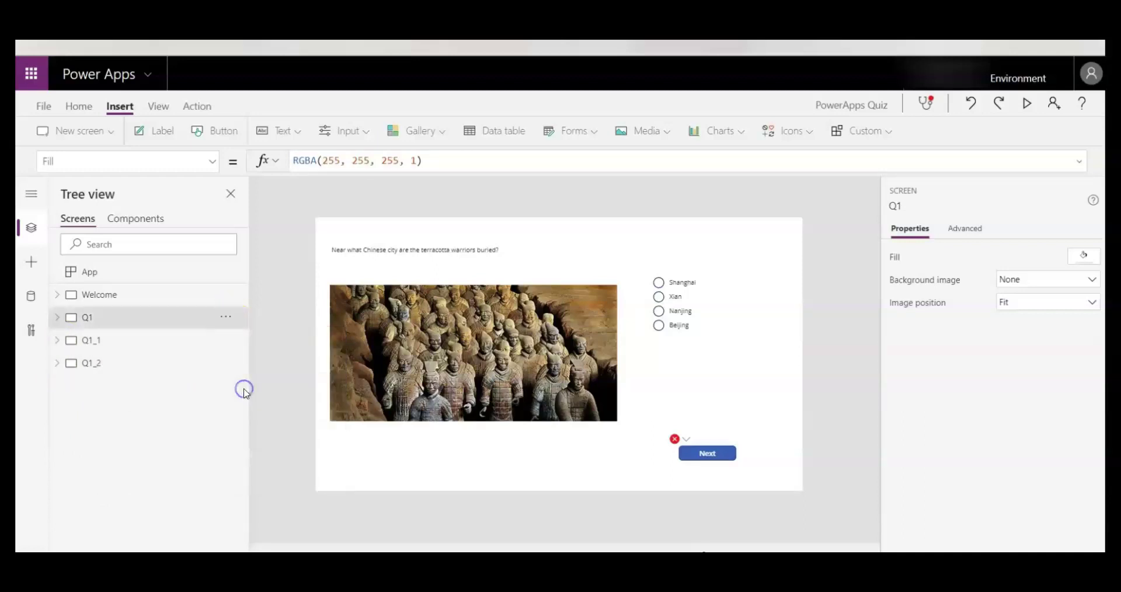
pyautogui.click(57, 340)
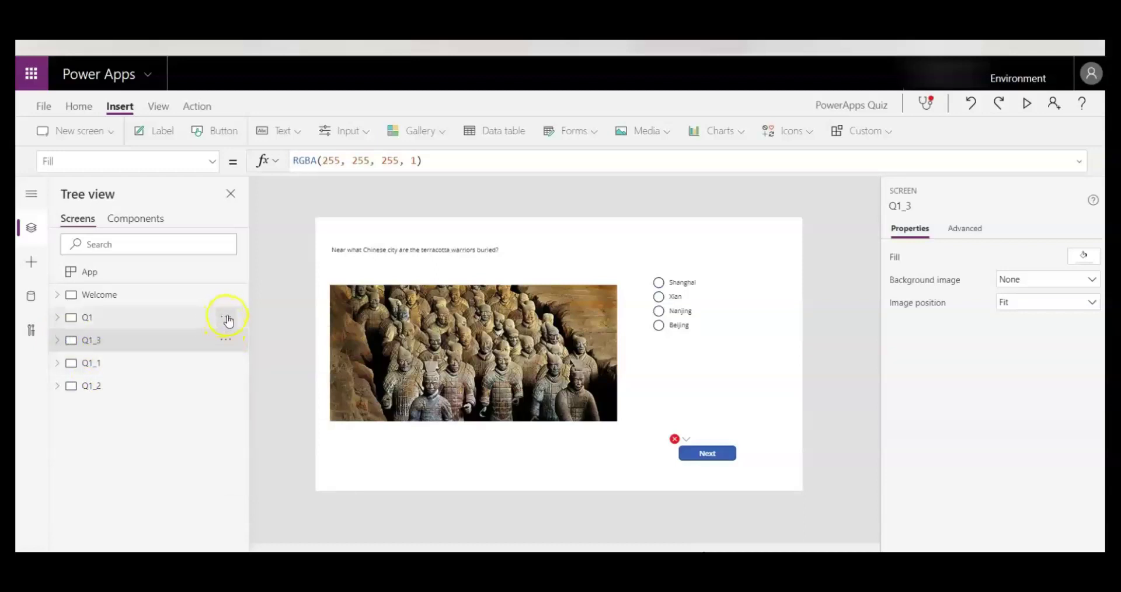
pyautogui.click(227, 318)
pyautogui.click(248, 388)
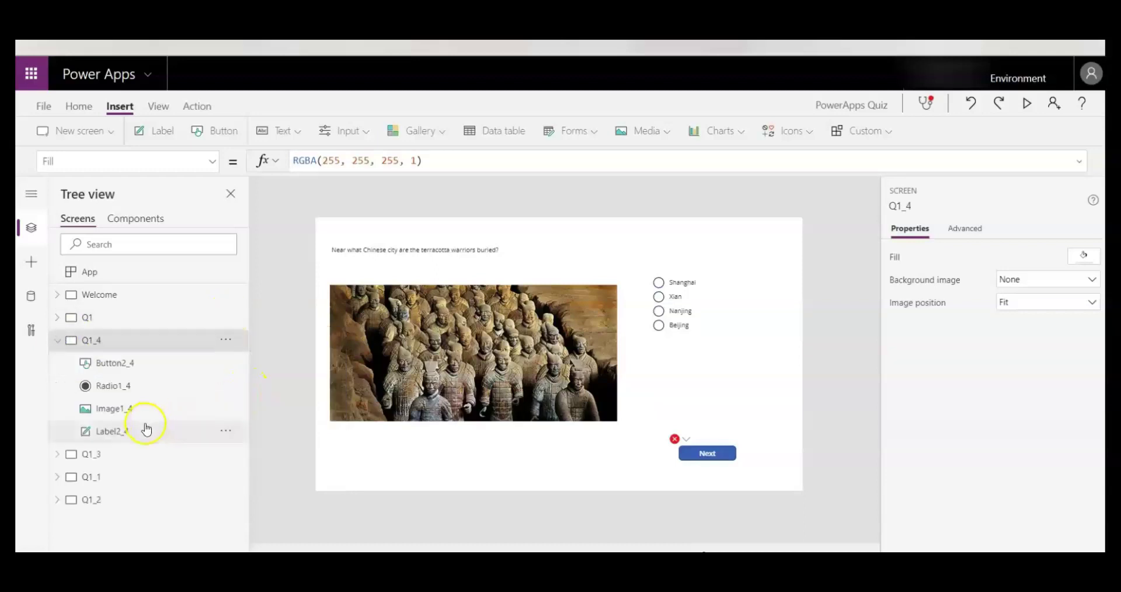
pyautogui.click(57, 340)
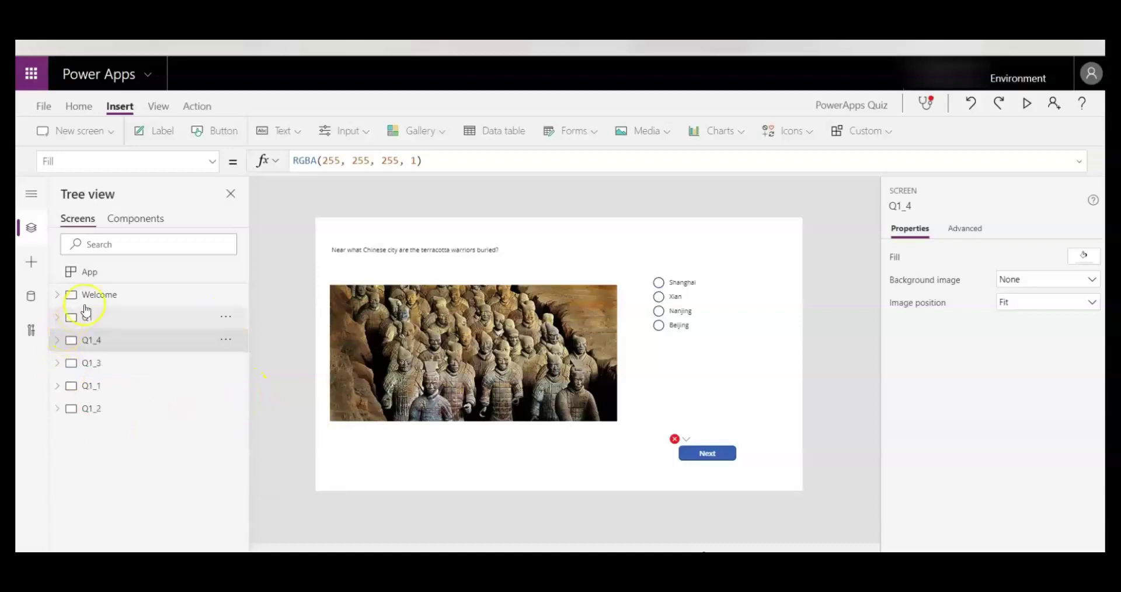
# - Add a new blank screen after Q1_2, the last question screen
pyautogui.click(96, 407)
pyautogui.click(99, 134)
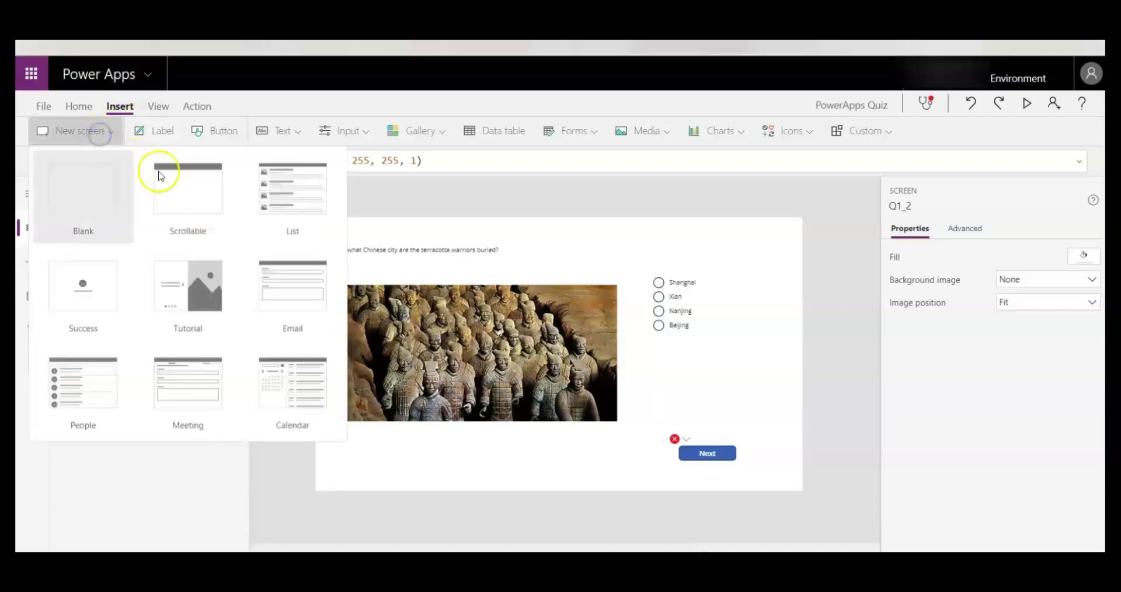
pyautogui.click(92, 198)
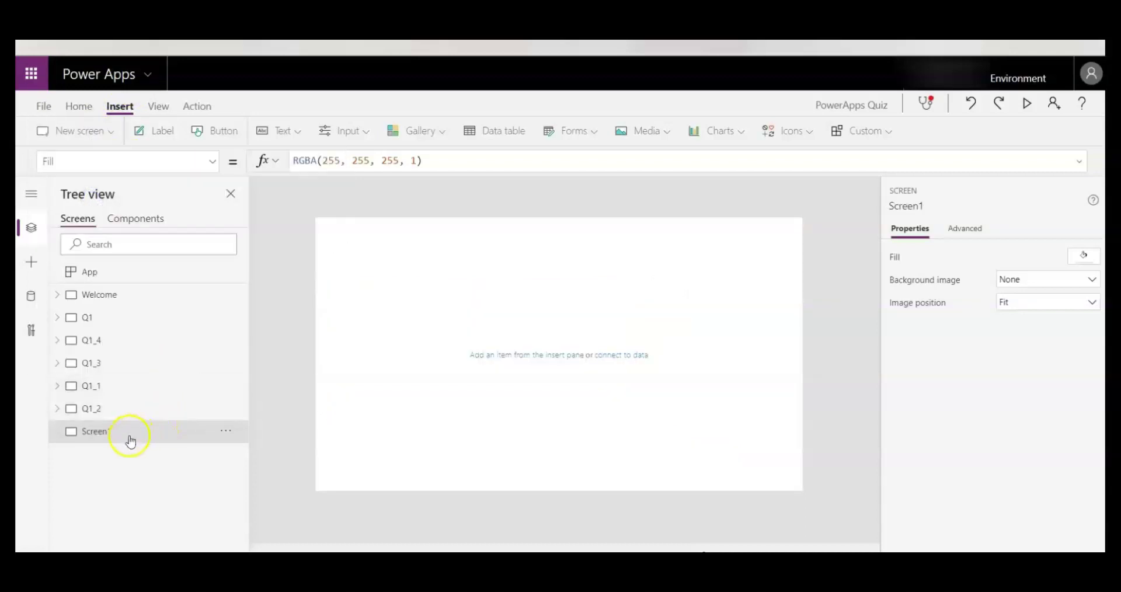
# - Rename the duplicated screens Q1_4 and Q1_3 as Q2 and Q3
pyautogui.click(117, 343)
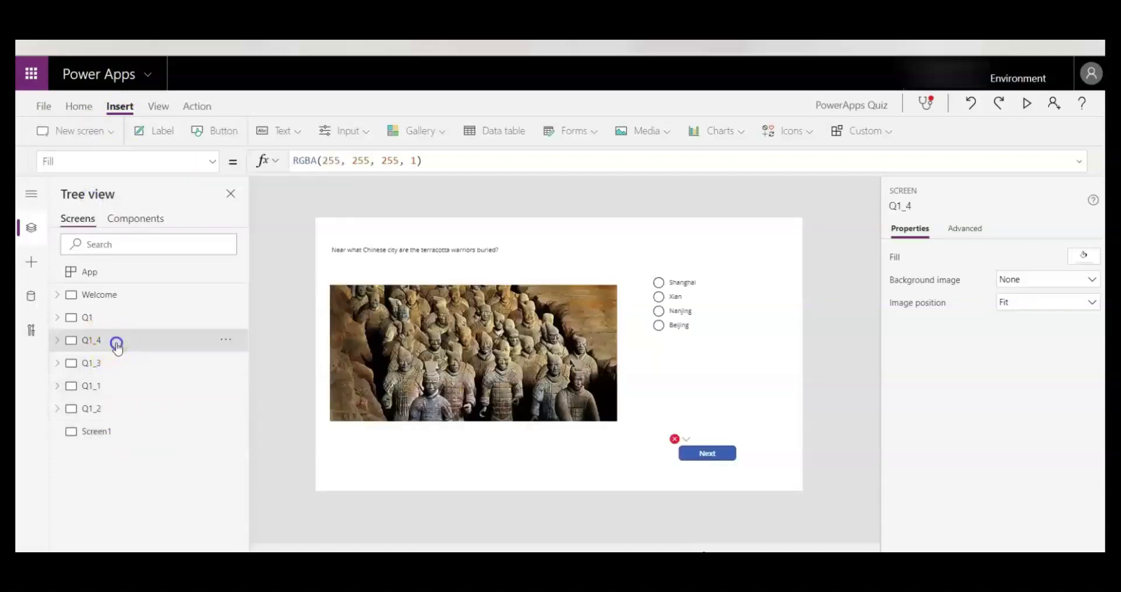
pyautogui.doubleClick(117, 343)
pyautogui.press('Return')
pyautogui.doubleClick(107, 365)
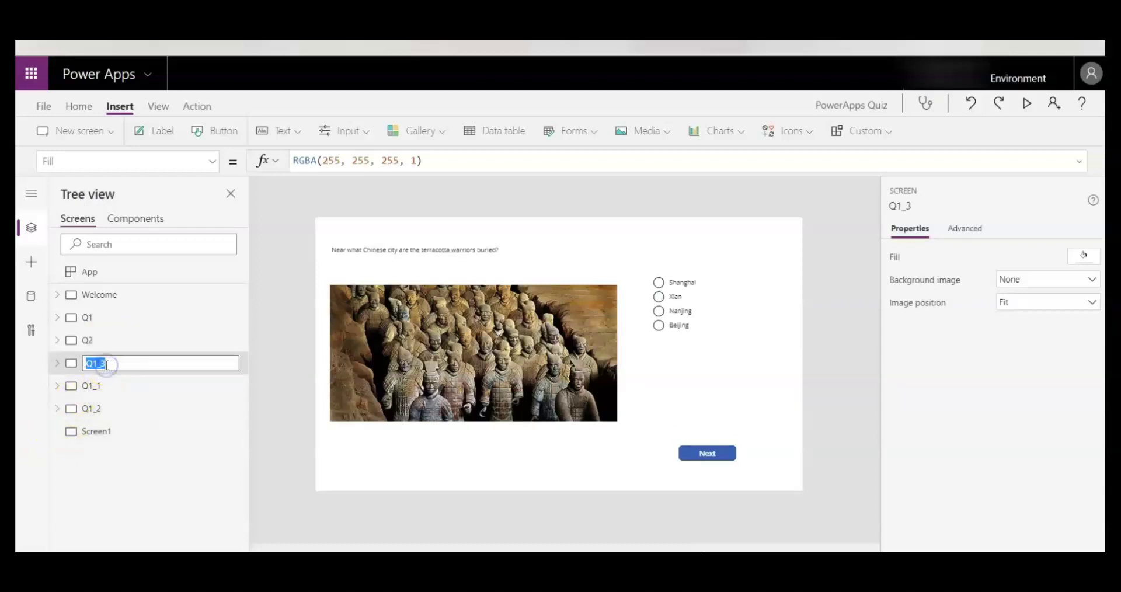
pyautogui.press('Escape')
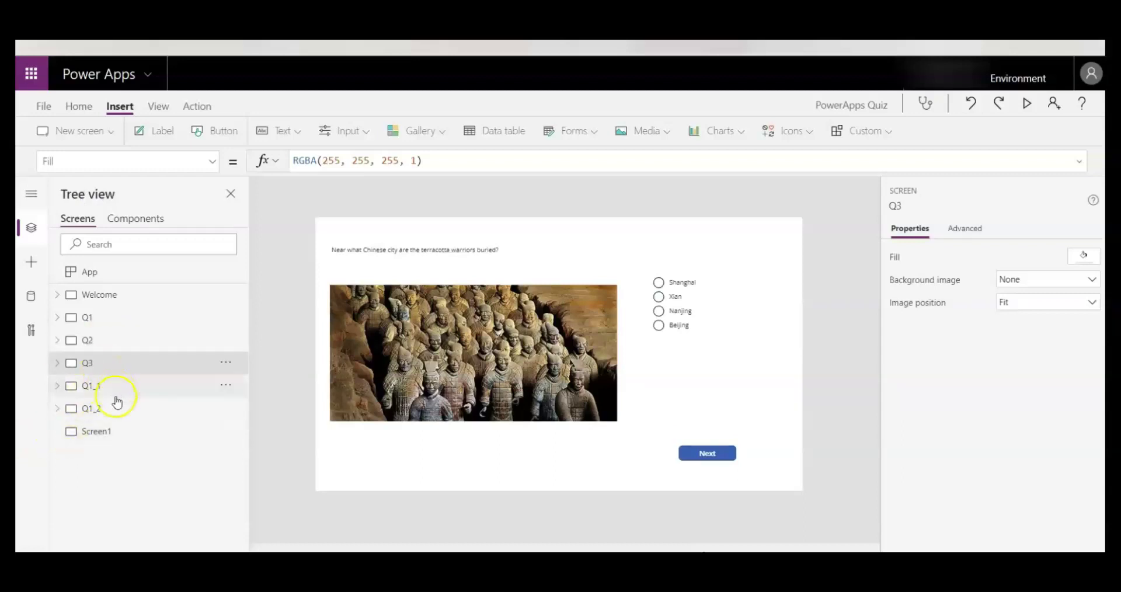
# - Rename the remaining duplicated screens Q1_1 and Q1_2 as Q4 and Q5
pyautogui.doubleClick(115, 386)
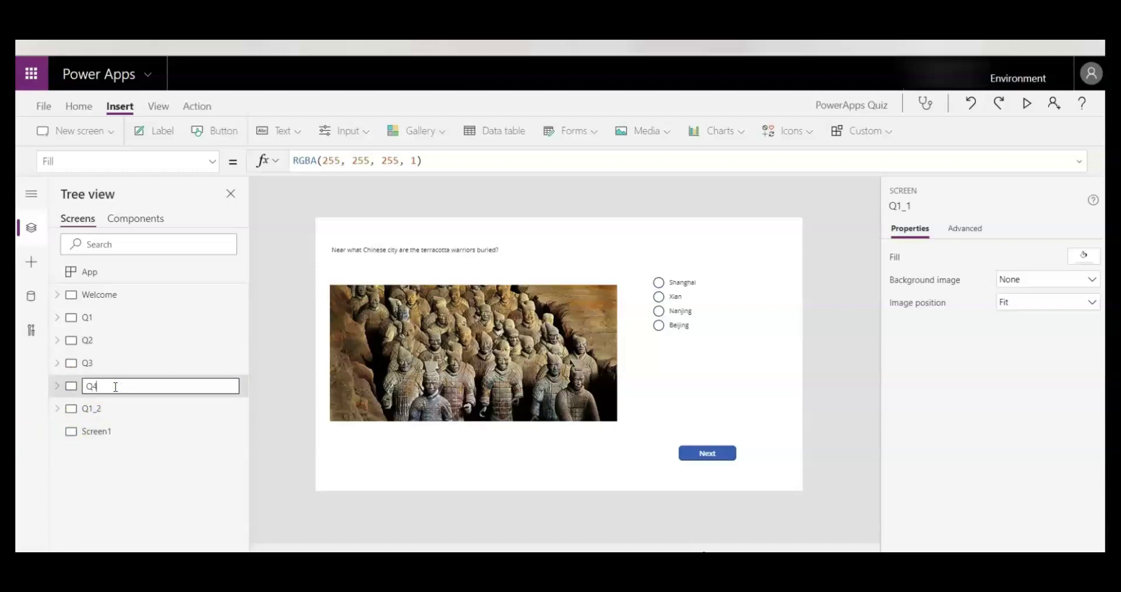
pyautogui.press('Return')
pyautogui.doubleClick(103, 407)
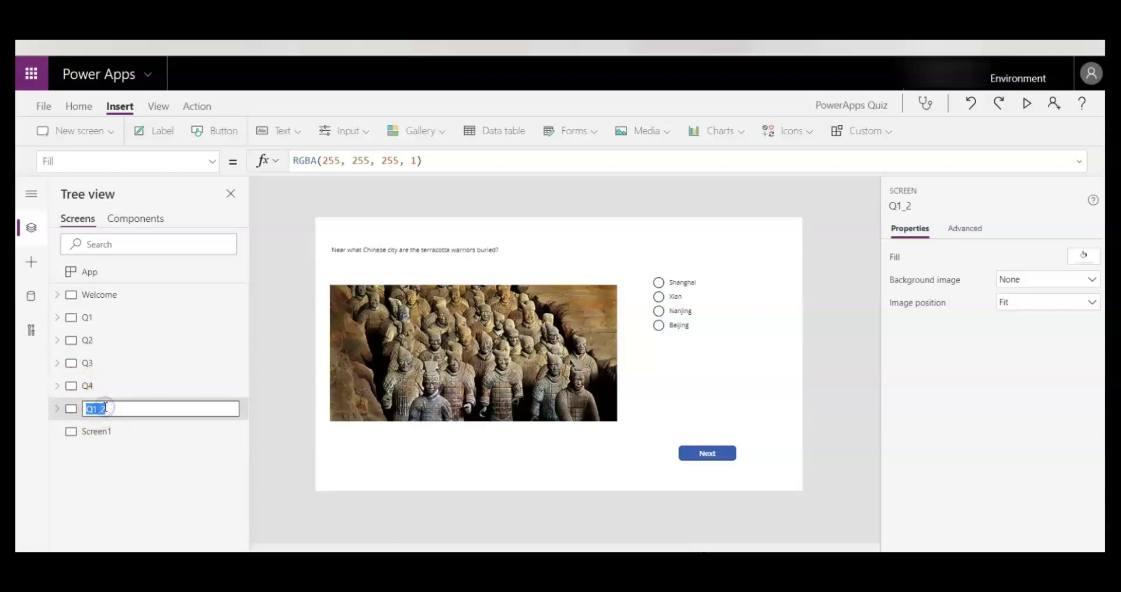
pyautogui.write('Q1_2')
pyautogui.press('Return')
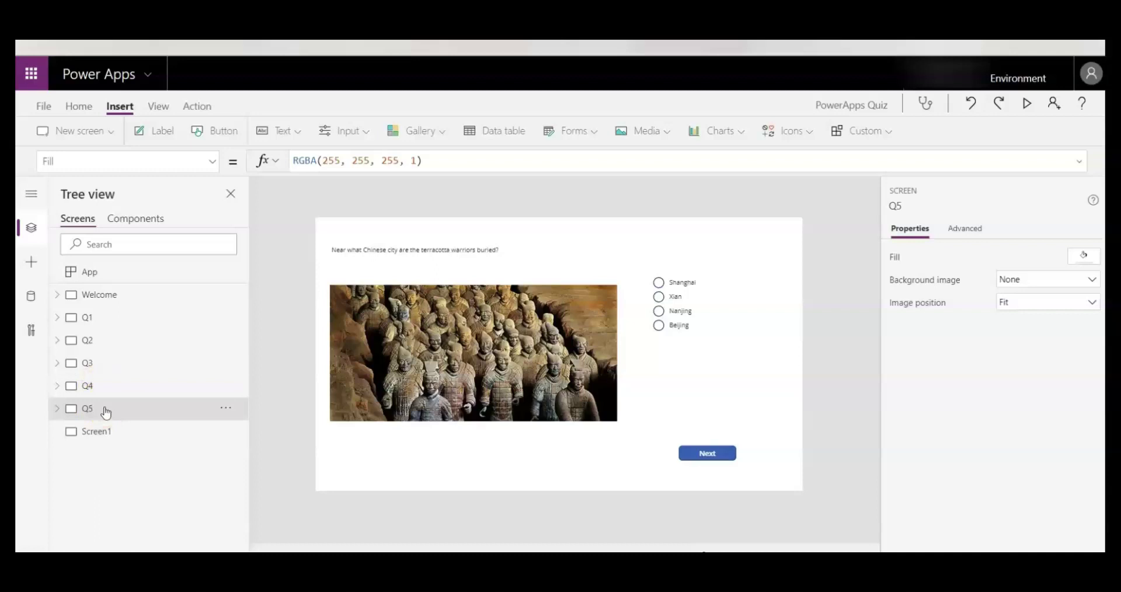
# - Replace the question label text on screen Q2 with "Where would one find the Topkapi Palace?" from the QuizQ Notepad file
pyautogui.click(120, 341)
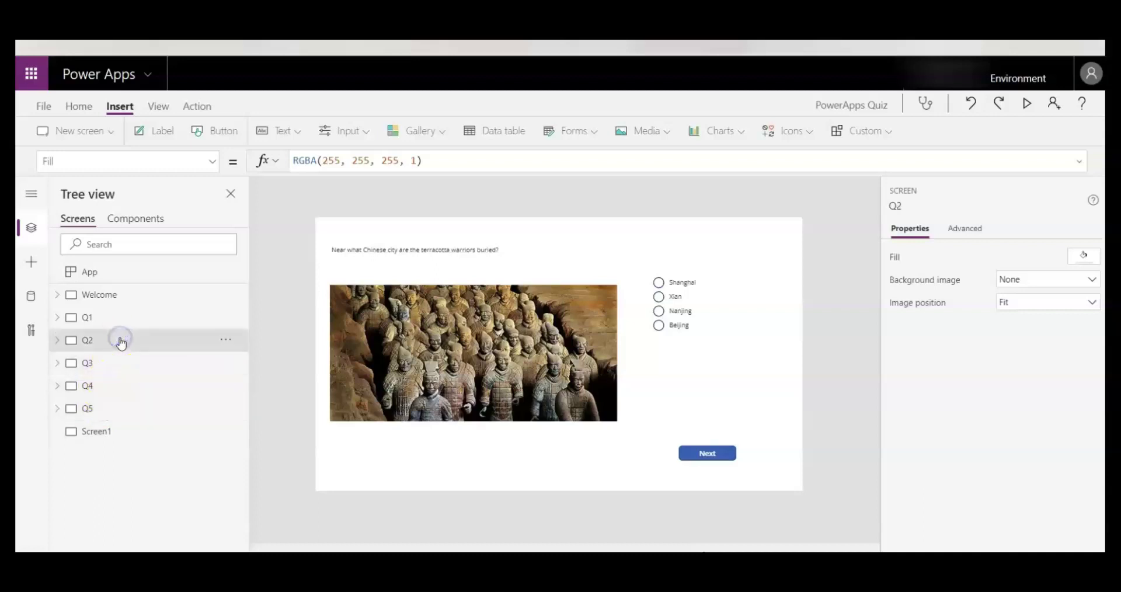
pyautogui.click(460, 253)
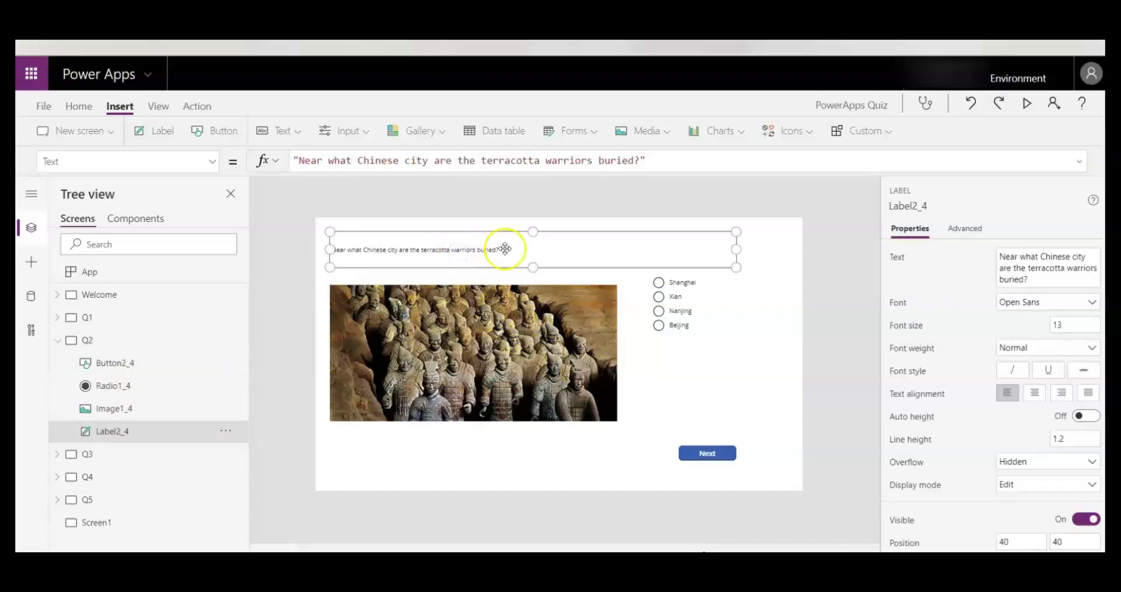
pyautogui.hotkey('alt', 'Tab')
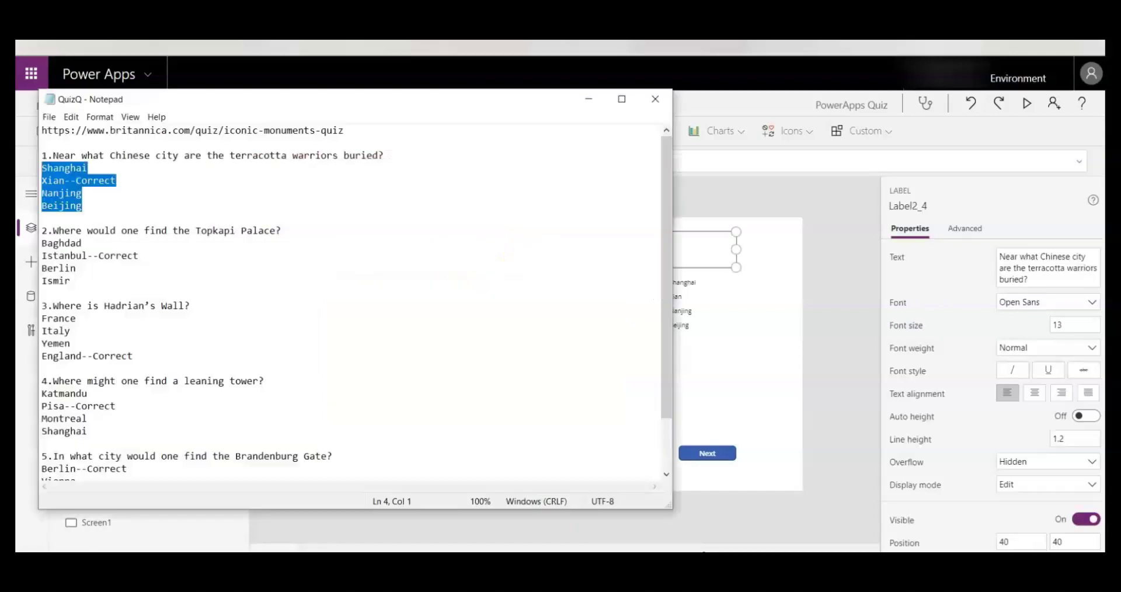
pyautogui.moveTo(282, 231); pyautogui.dragTo(78, 233)
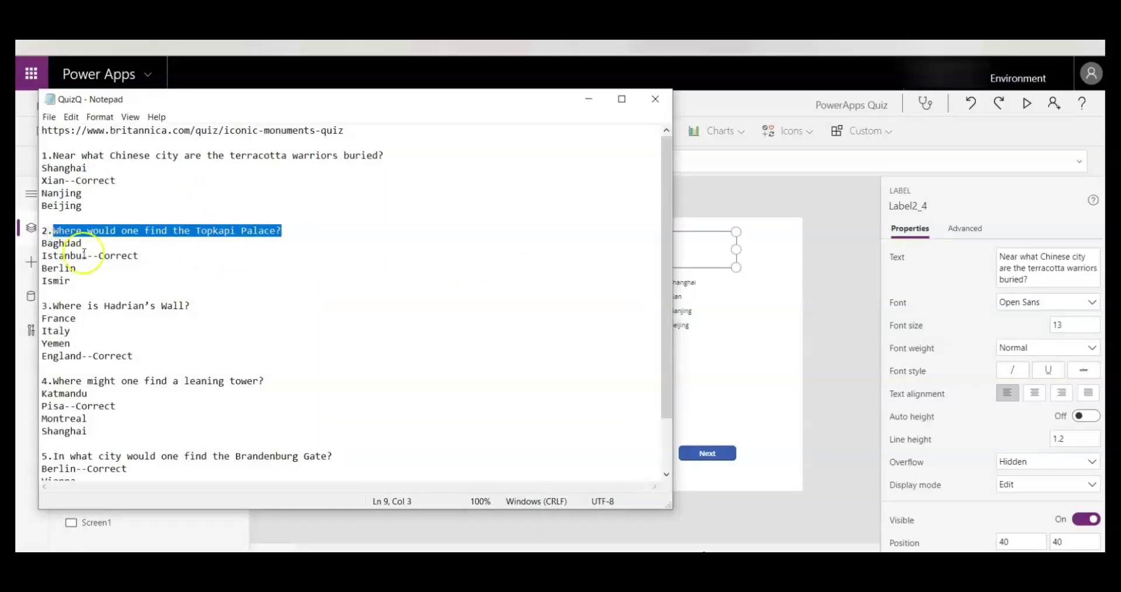
pyautogui.hotkey('alt', 'Tab')
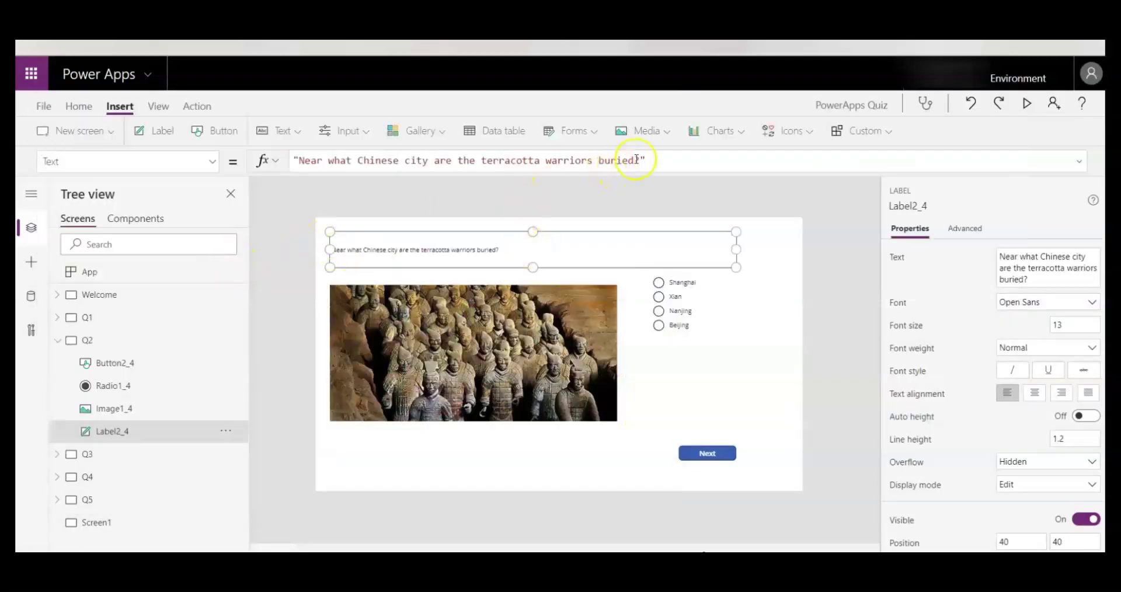
pyautogui.moveTo(640, 159); pyautogui.dragTo(308, 159)
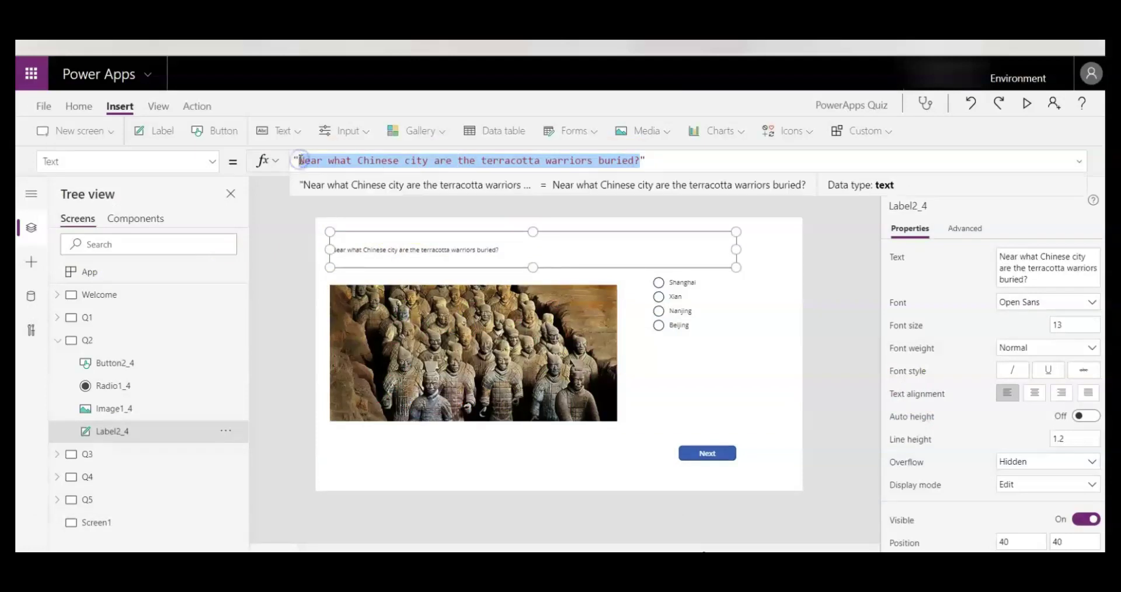
pyautogui.write('Where would one find the Topkapi Palace?')
pyautogui.click(653, 312)
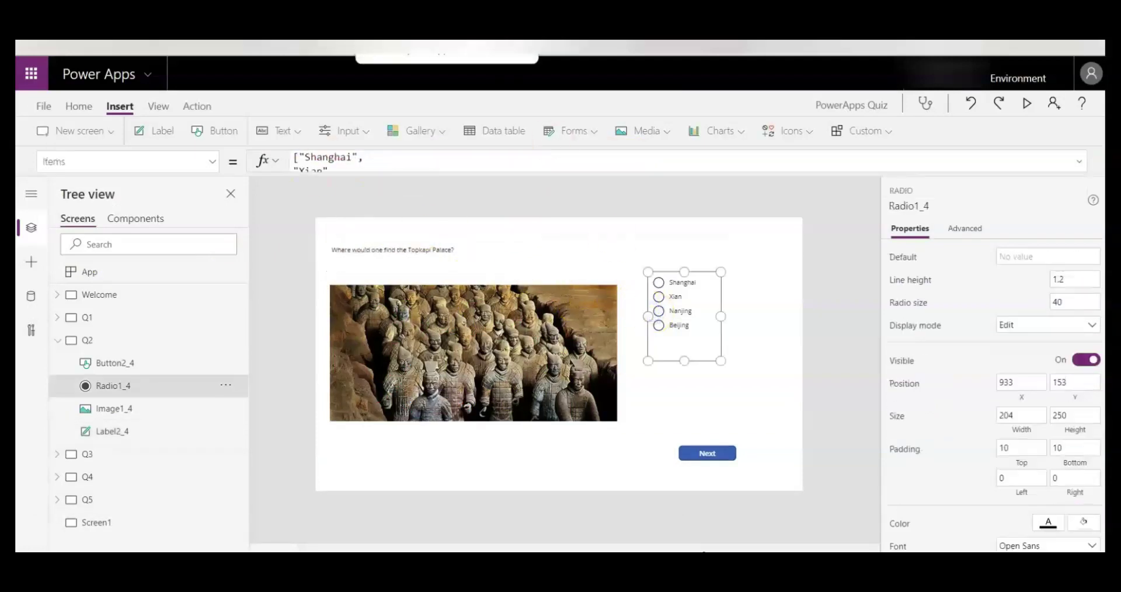
pyautogui.hotkey('alt', 'Tab')
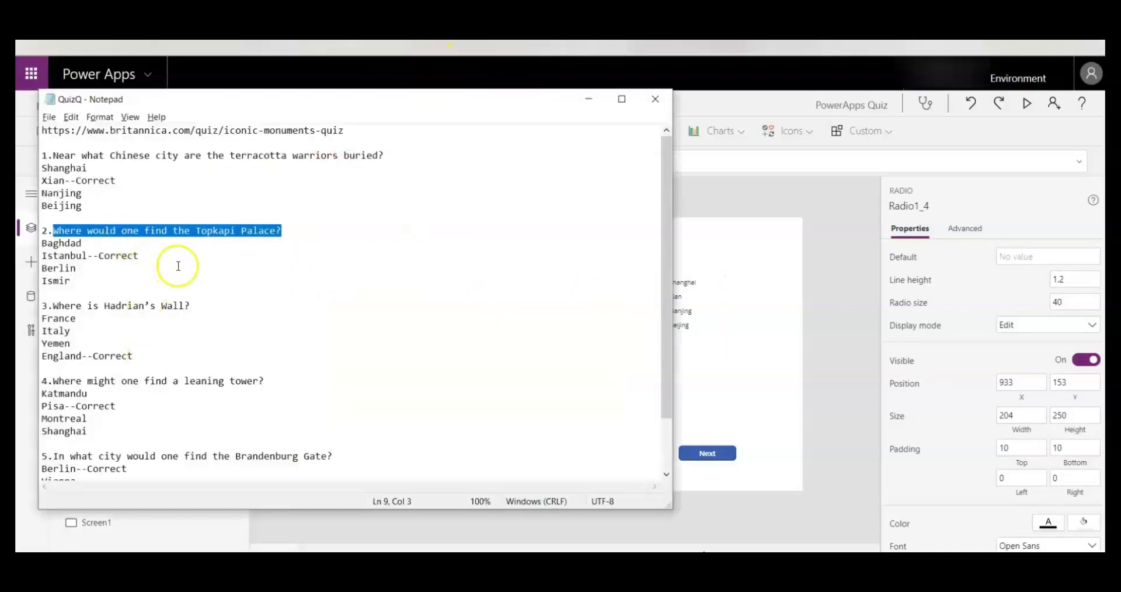
pyautogui.hotkey('alt', 'Tab')
# - Replace the picture on screen Q2 with the image file "2.Topkapi palace"
pyautogui.click(496, 327)
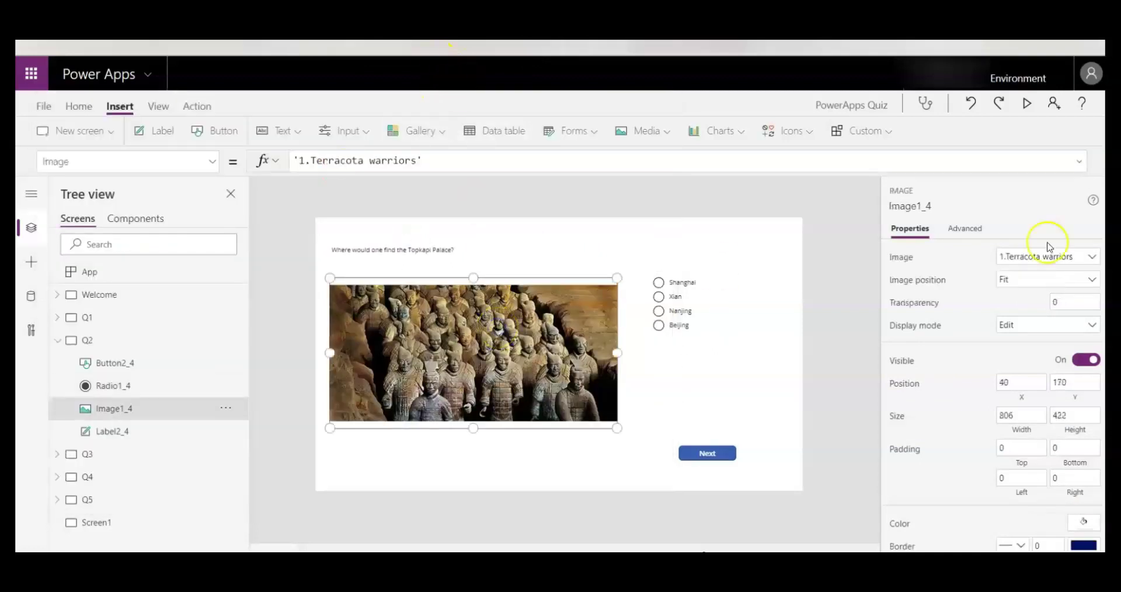
pyautogui.click(1071, 257)
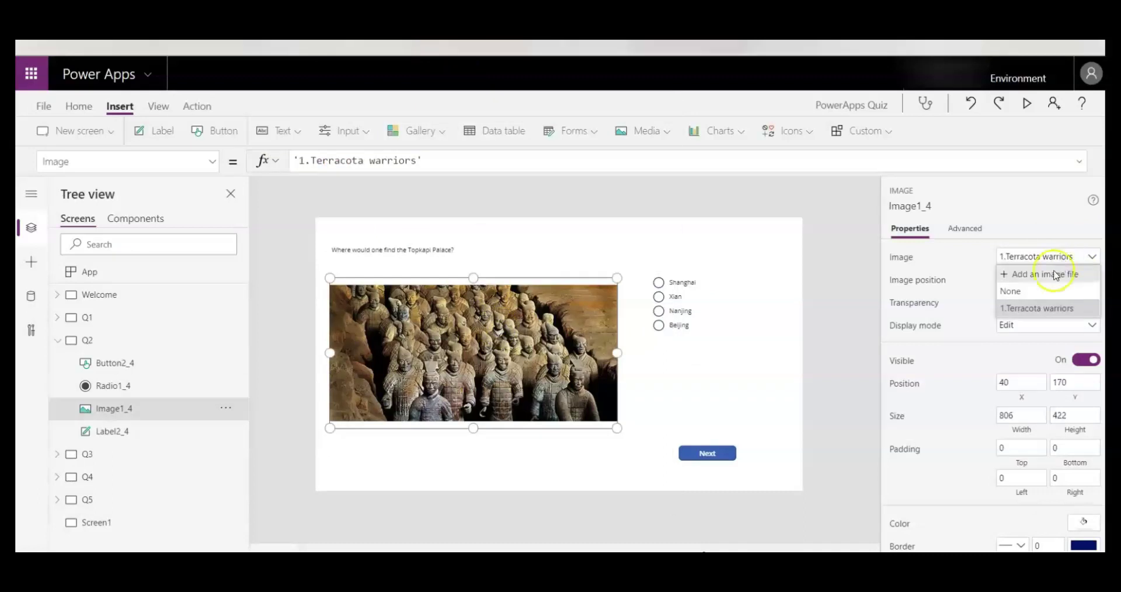
pyautogui.click(1055, 275)
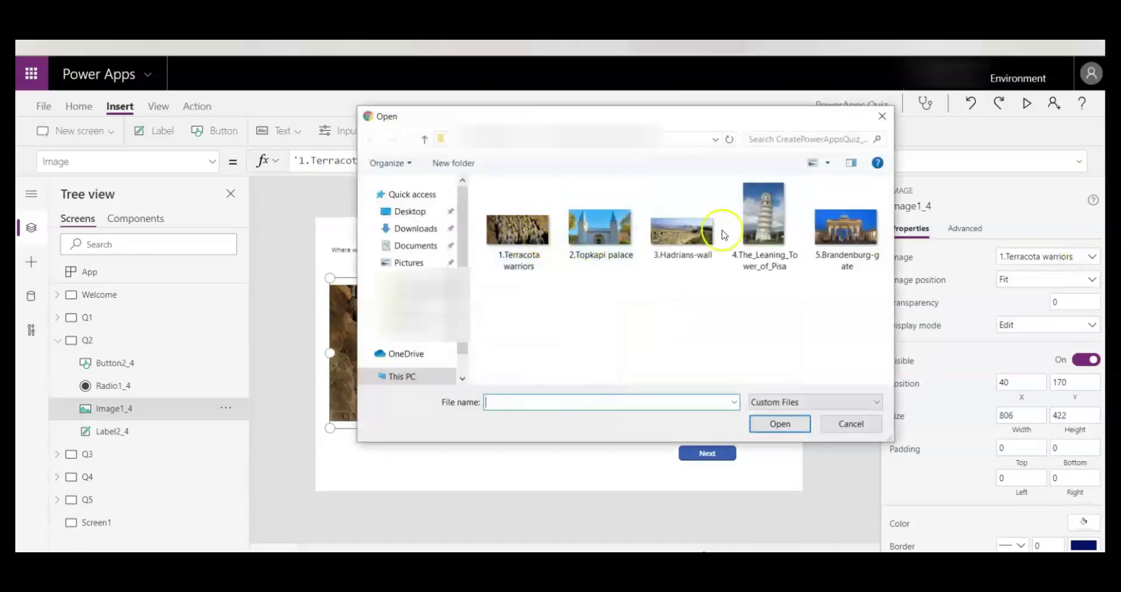
pyautogui.doubleClick(597, 233)
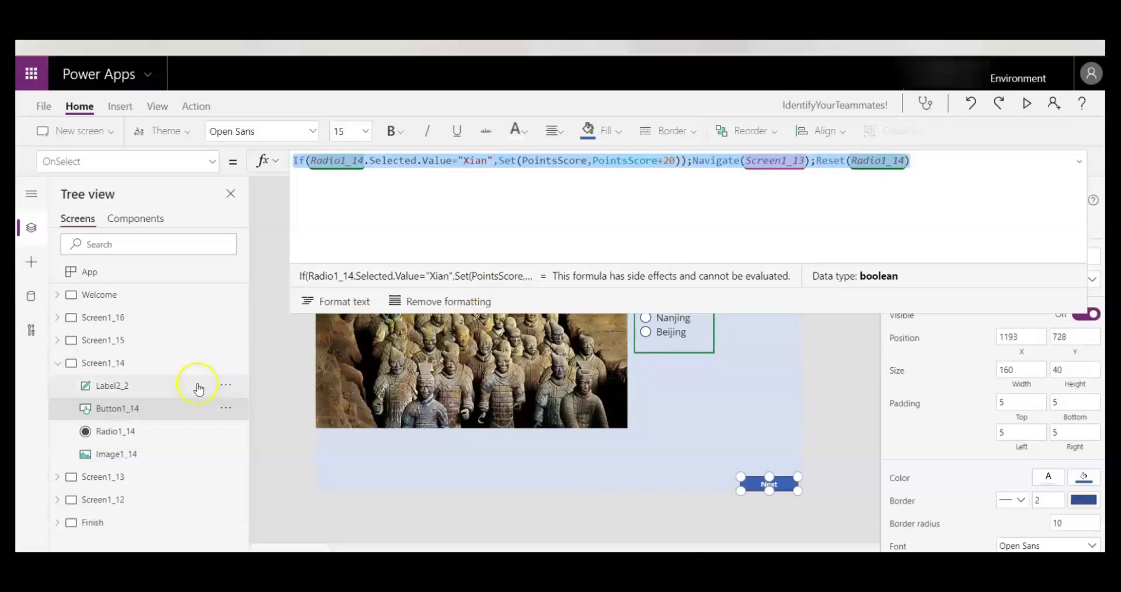
# - In the IdentifyYourTeammates! app, find the Topkapi Palace question on Screen1_15 and copy its radio control's Items formula
pyautogui.click(57, 362)
pyautogui.click(108, 316)
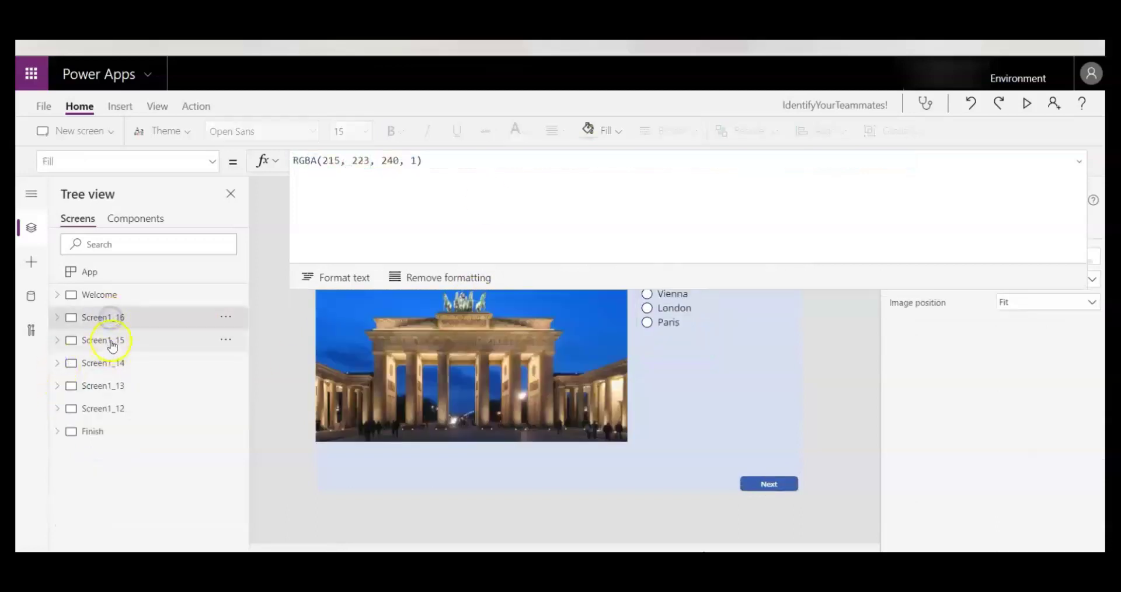
pyautogui.click(111, 340)
pyautogui.click(115, 363)
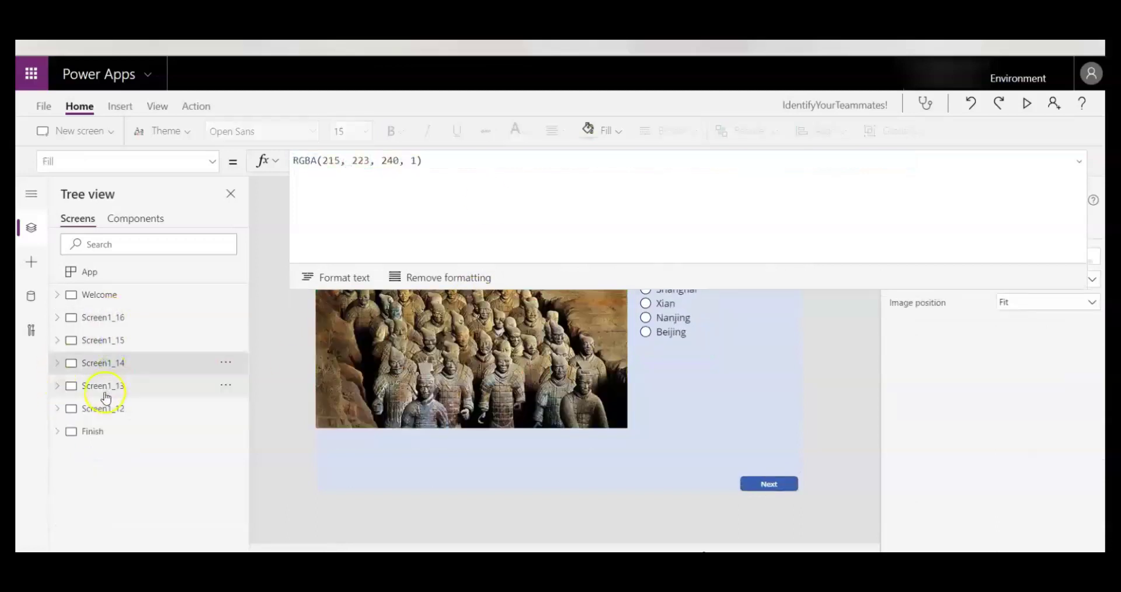
pyautogui.click(104, 386)
pyautogui.click(105, 408)
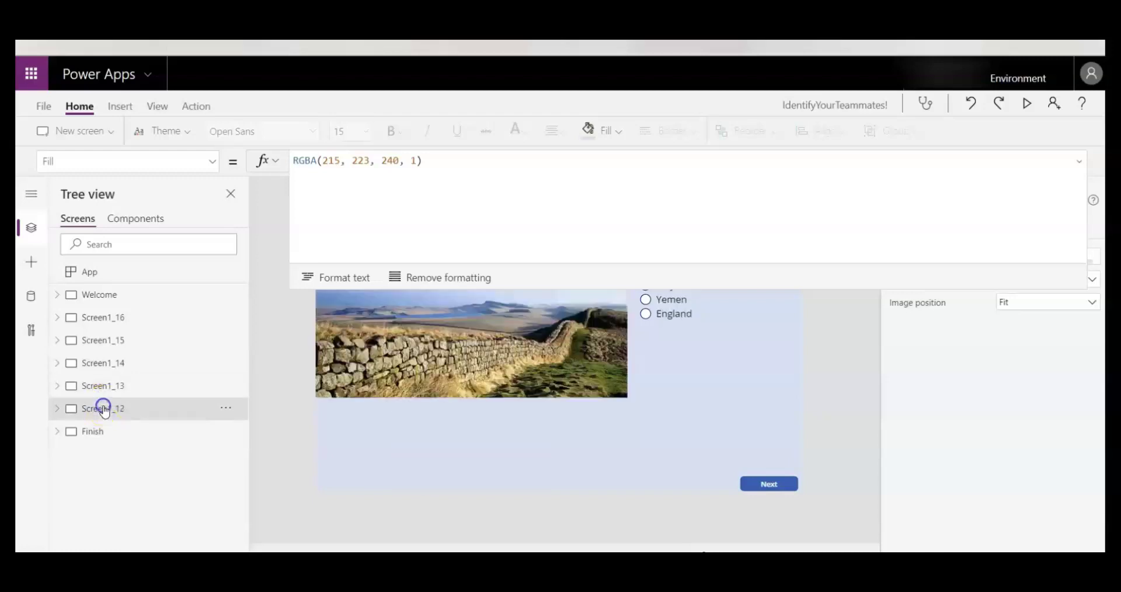
pyautogui.click(104, 340)
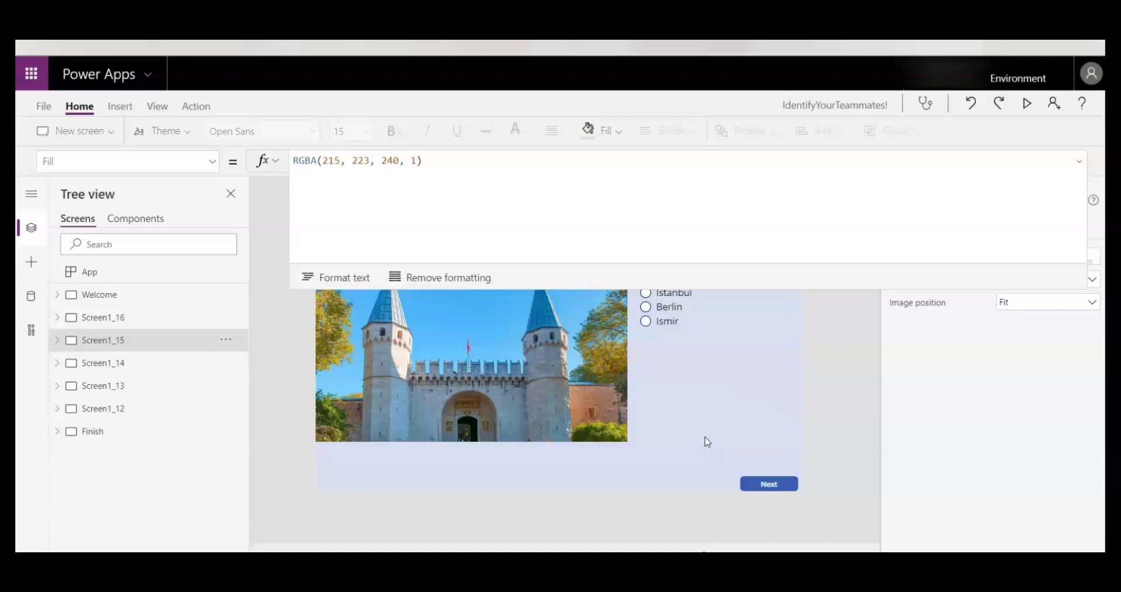
pyautogui.click(677, 309)
pyautogui.click(343, 201)
pyautogui.moveTo(344, 200); pyautogui.dragTo(295, 148)
pyautogui.hotkey('ctrl', 'c')
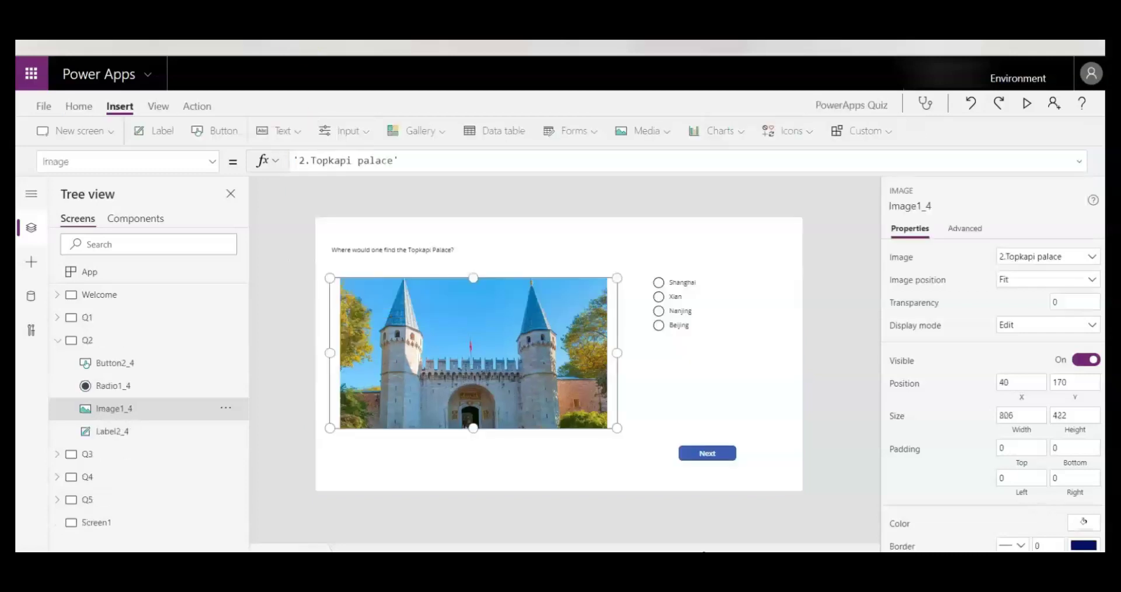
# - Replace the Items of the Q2 radio control in PowerApps Quiz with the copied list: Baghdad, Istanbul, Berlin, Ismir
pyautogui.click(689, 325)
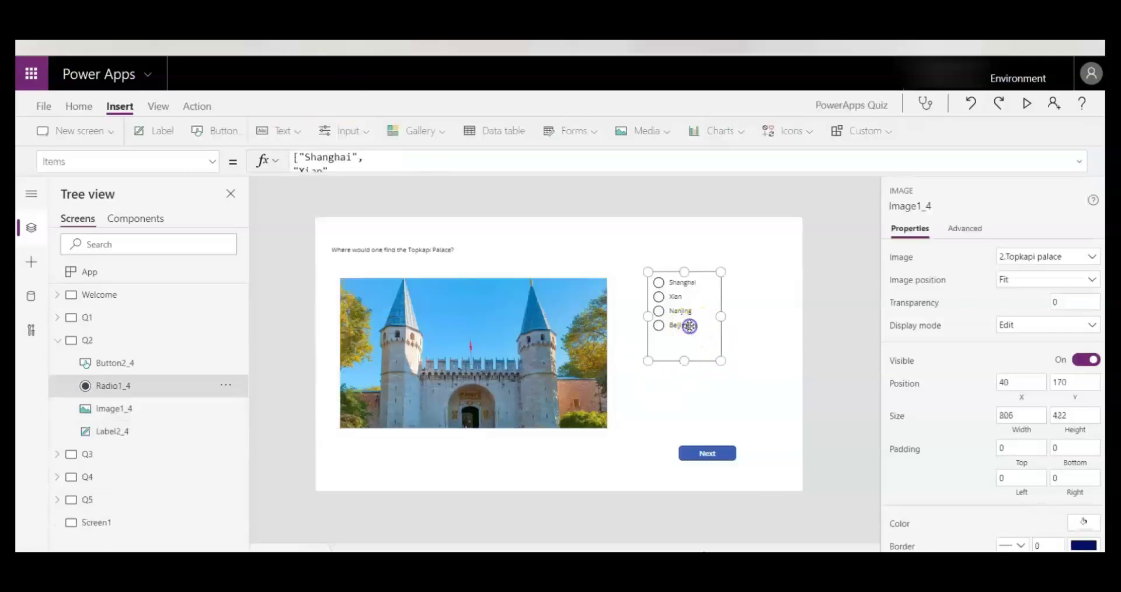
pyautogui.click(364, 167)
pyautogui.hotkey('ctrl', 'a')
pyautogui.hotkey('ctrl', 'v')
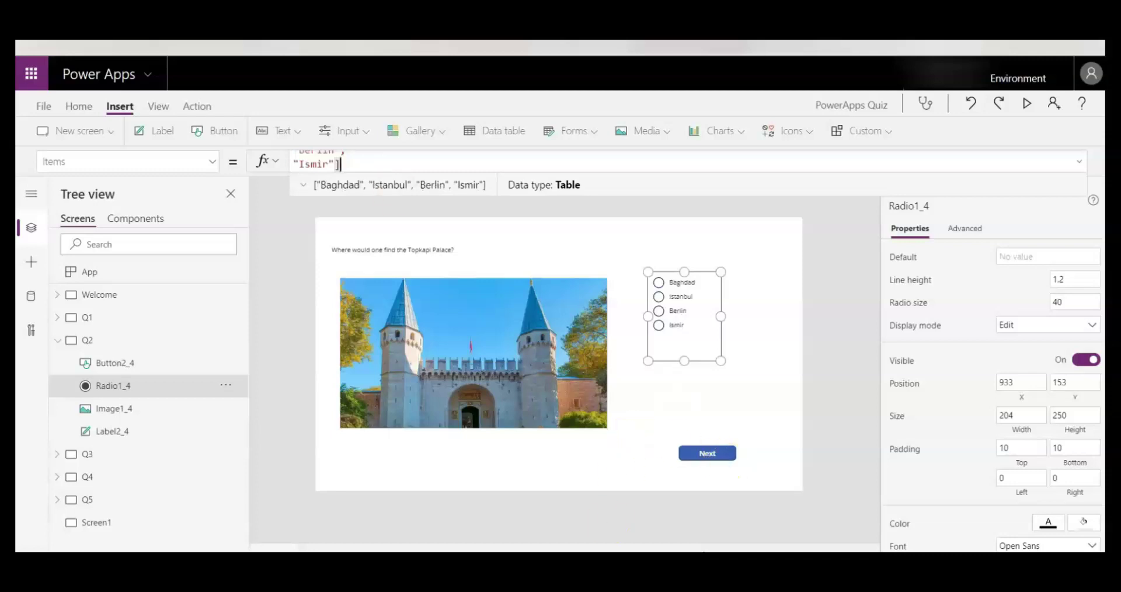
# - Examine the OnSelect formula of the Next button on screen Q1, collapsing the Q2 and Q1 control lists
pyautogui.hotkey('alt', 'Tab')
pyautogui.hotkey('alt', 'Tab')
pyautogui.click(56, 340)
pyautogui.click(105, 321)
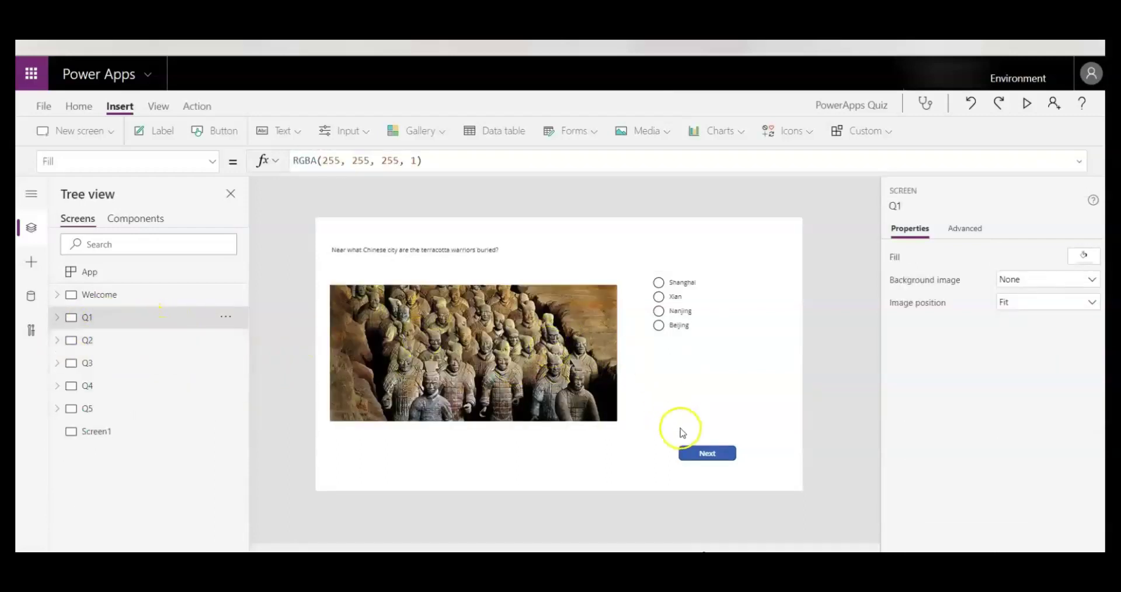
pyautogui.click(705, 452)
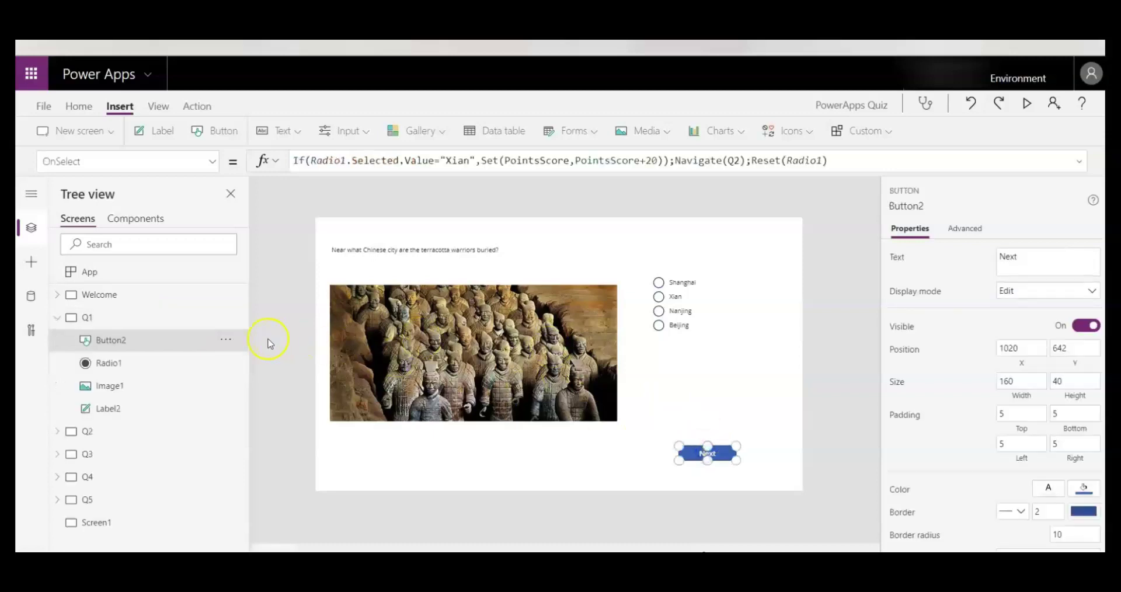
pyautogui.click(60, 320)
# - Set the correct answer in the OnSelect formula of the Q2 Next button to "Istanbul"
pyautogui.click(98, 338)
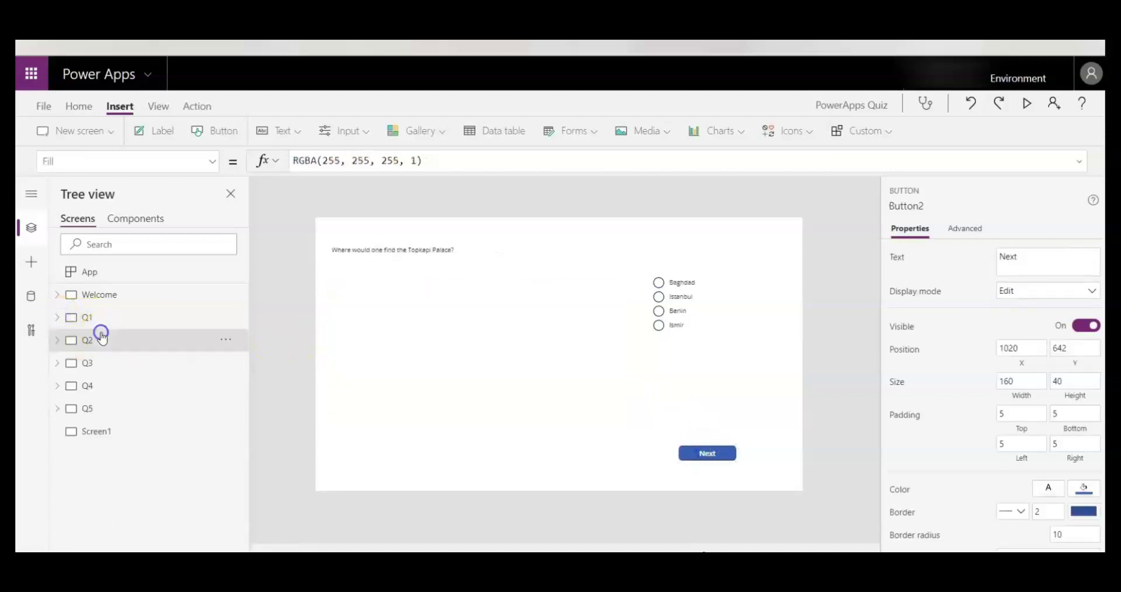
pyautogui.click(722, 461)
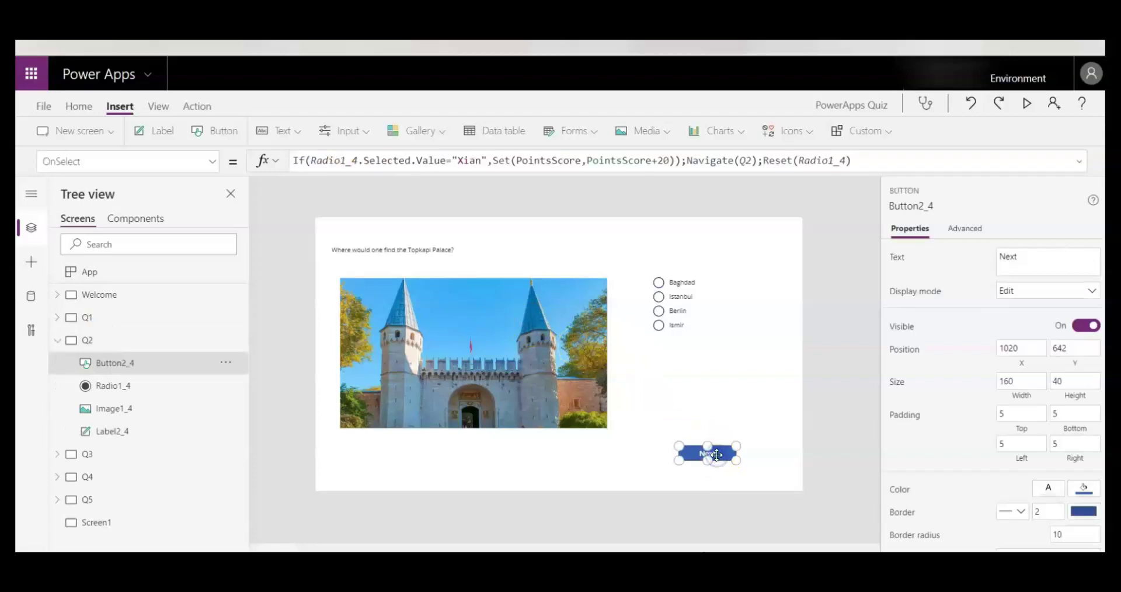
pyautogui.moveTo(618, 174); pyautogui.dragTo(623, 212)
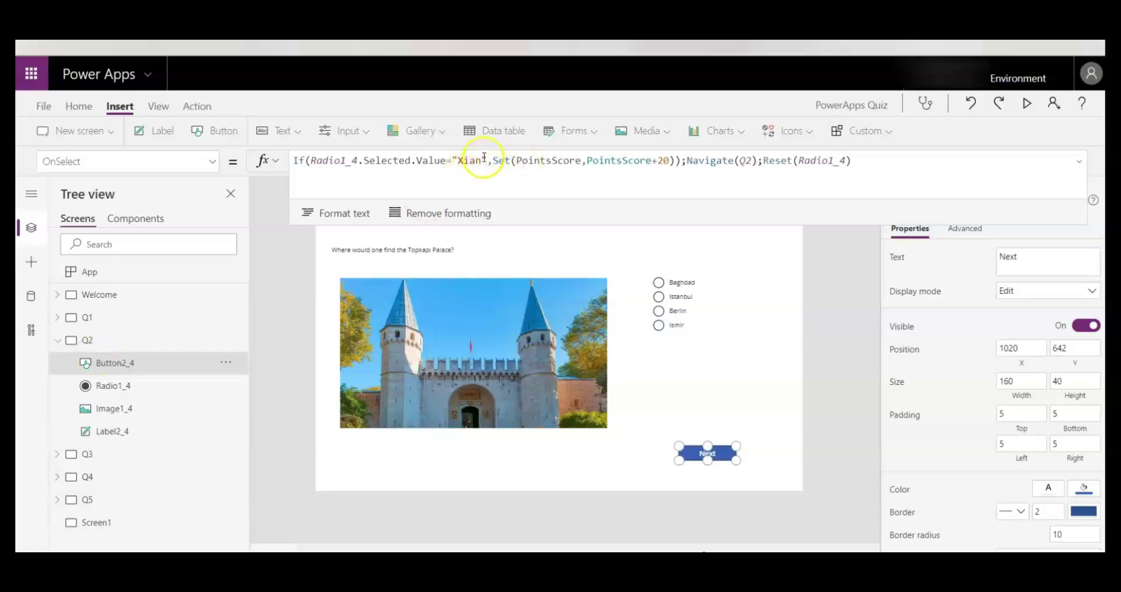
pyautogui.moveTo(483, 159); pyautogui.dragTo(458, 160)
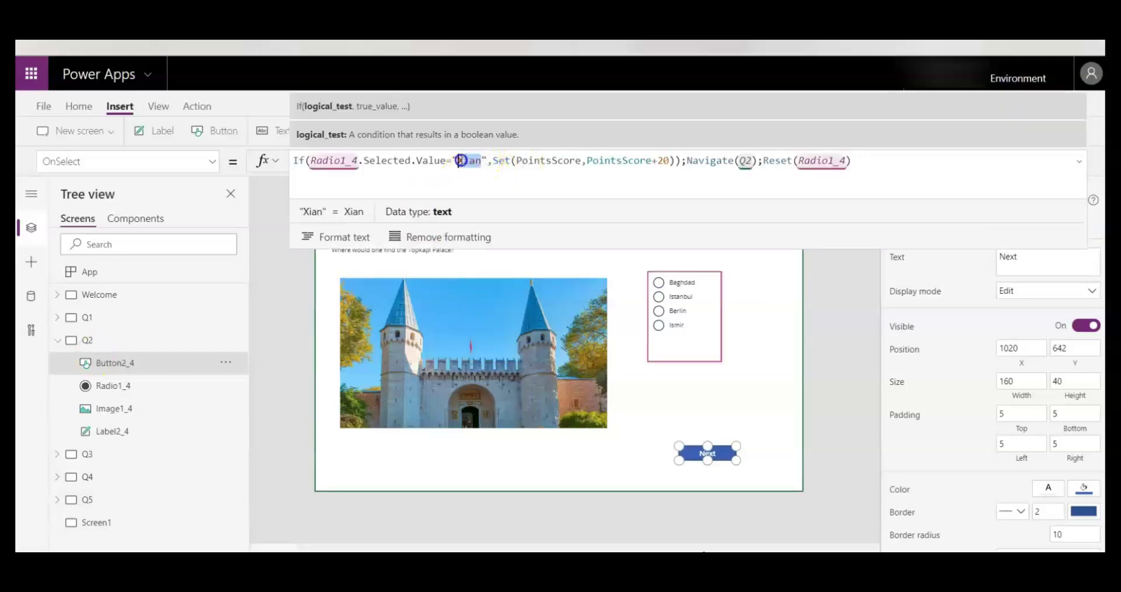
pyautogui.write('Istanbul')
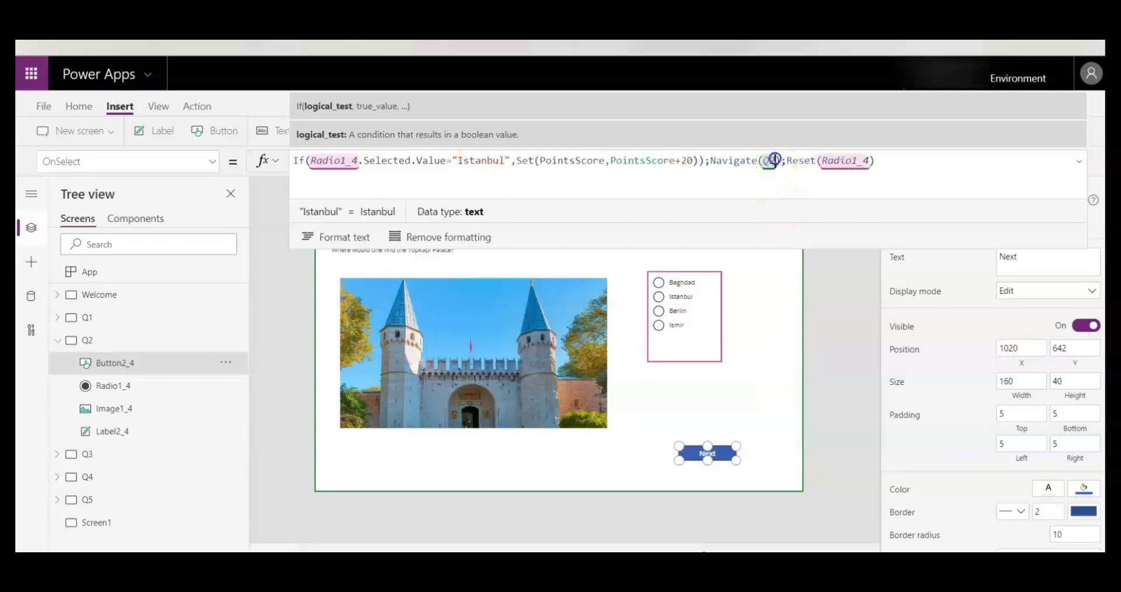
# - Change the Navigate target in the Q2 Next button's formula to Q3 and leave the formula
pyautogui.click(775, 159)
pyautogui.press('BackSpace')
pyautogui.write('3')
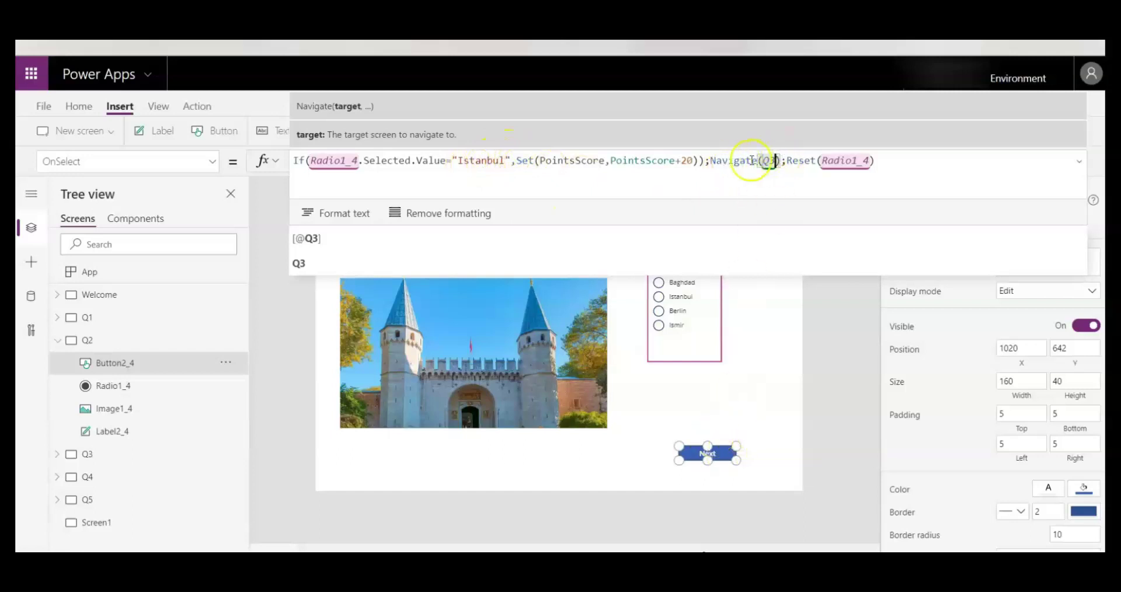
pyautogui.click(777, 161)
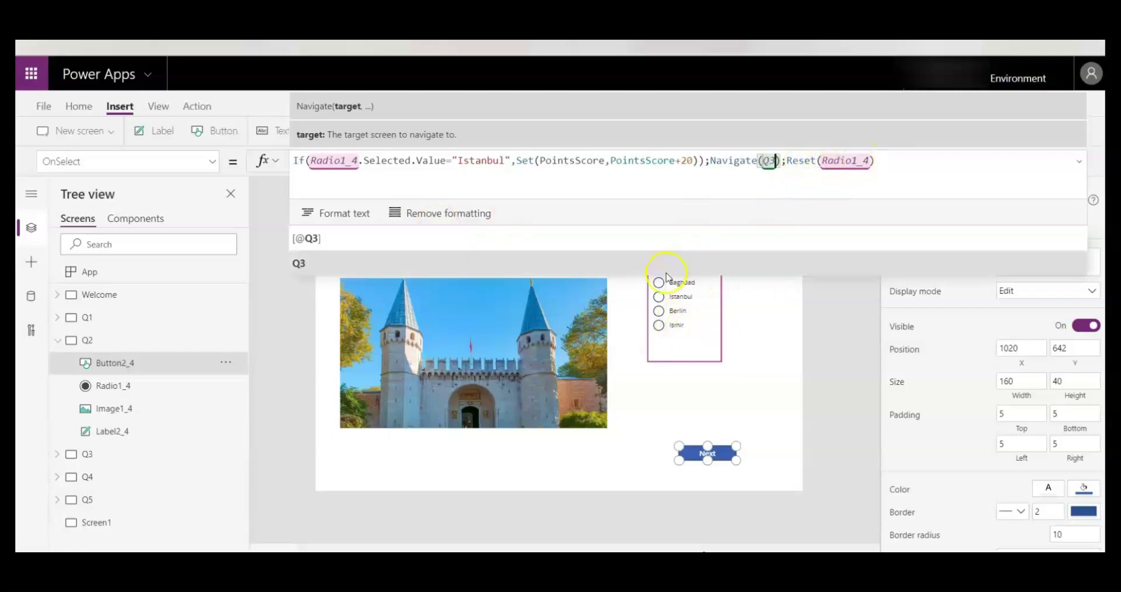
pyautogui.click(748, 368)
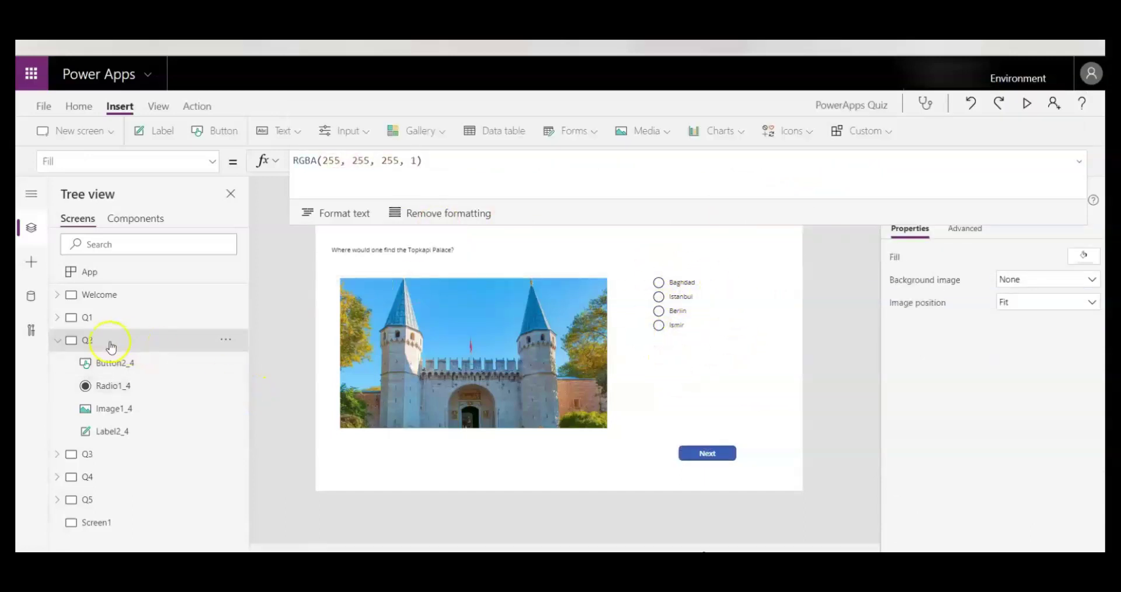
# - Replace the question label on screen Q3 with "Where is Hadrian's Wall?" copied from the QuizQ file in Notepad
pyautogui.click(61, 342)
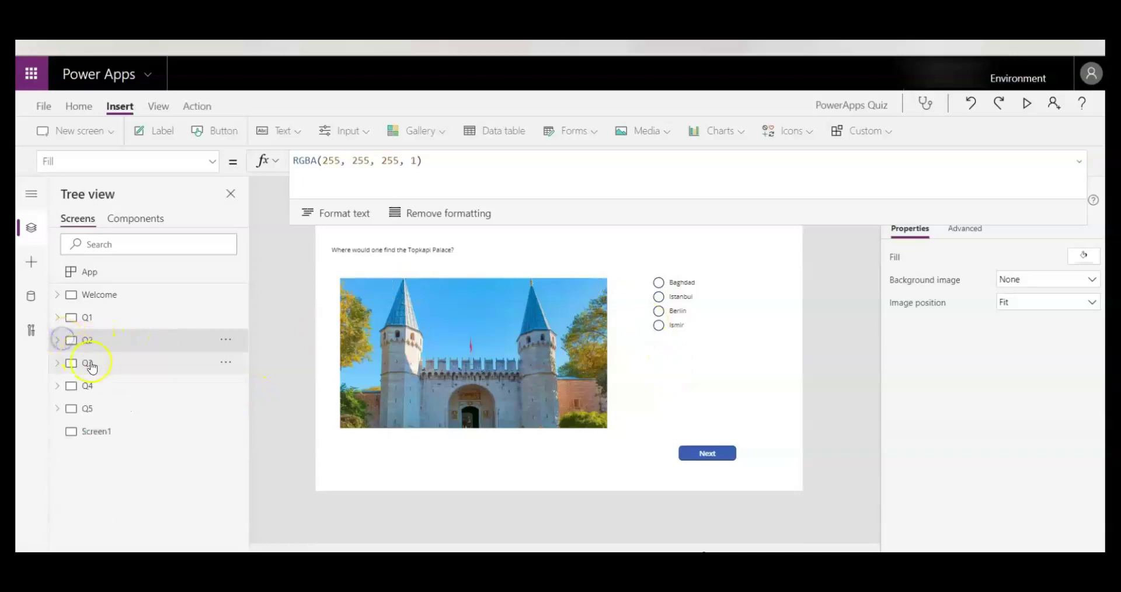
pyautogui.click(92, 365)
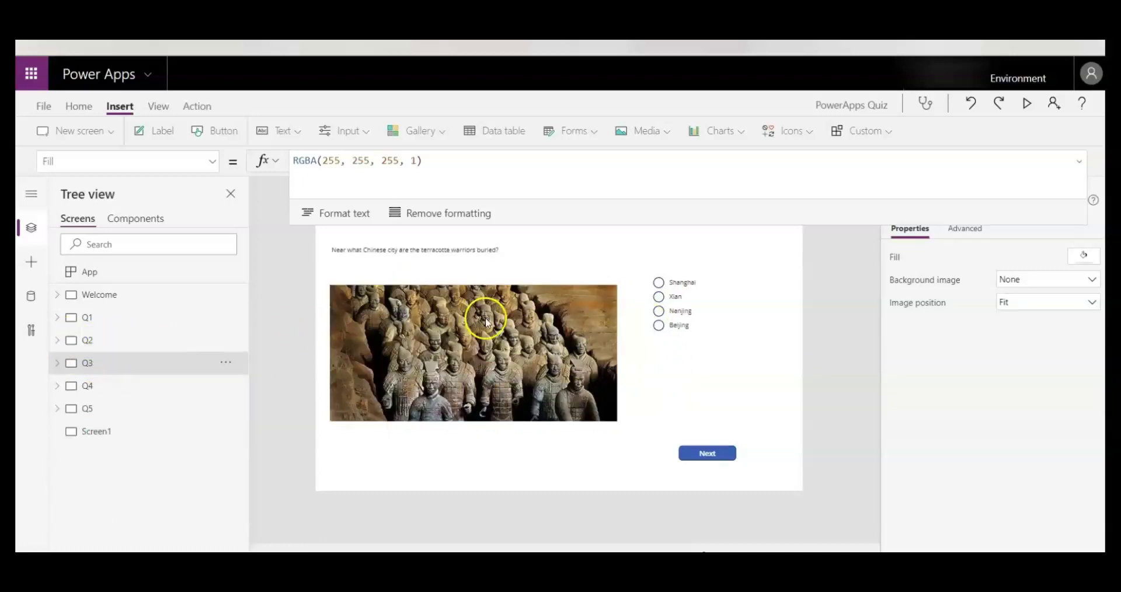
pyautogui.click(446, 251)
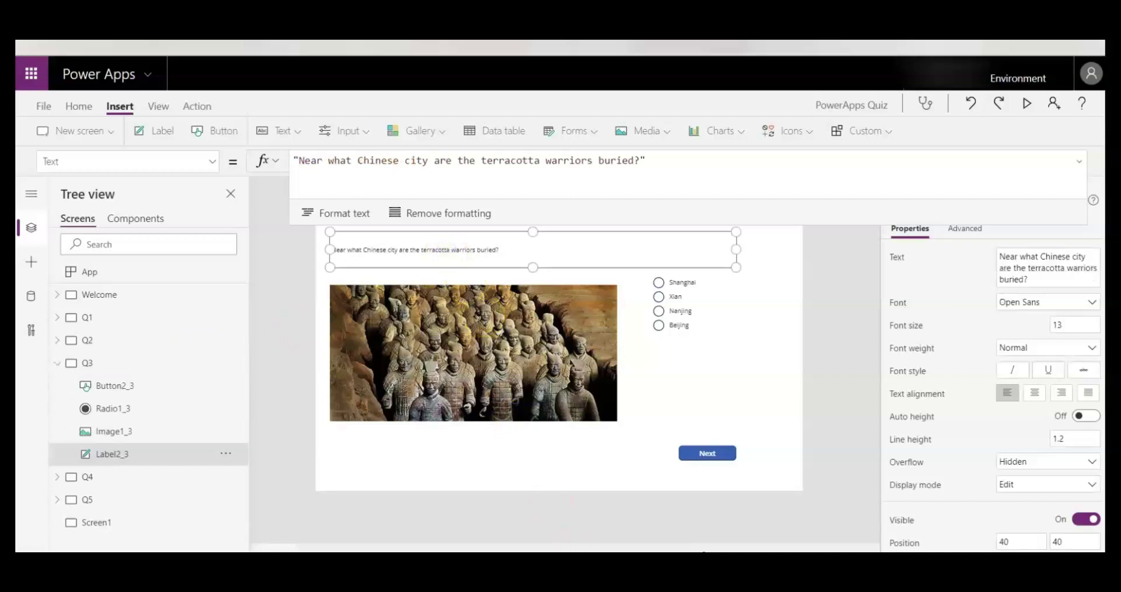
pyautogui.hotkey('alt', 'Tab')
pyautogui.moveTo(191, 305); pyautogui.dragTo(62, 305)
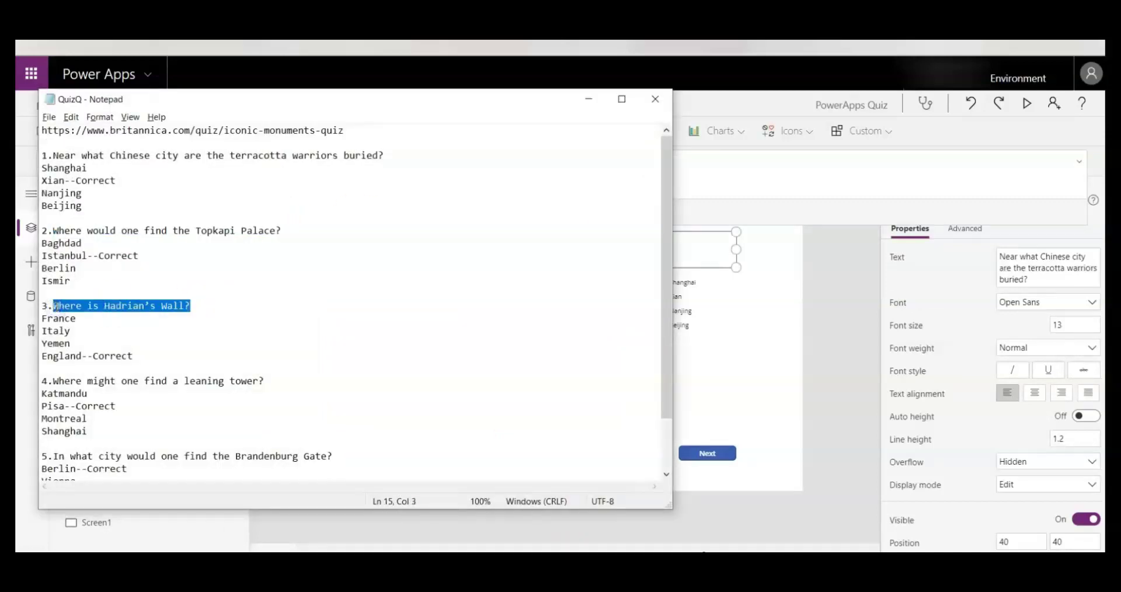
pyautogui.hotkey('alt', 'Tab')
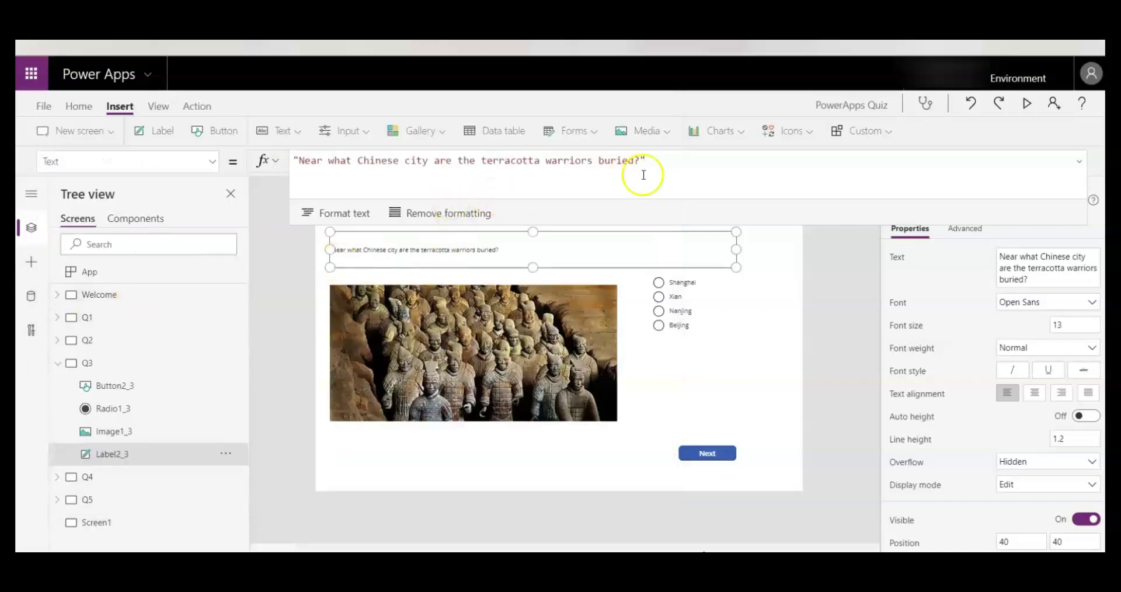
pyautogui.moveTo(640, 161); pyautogui.dragTo(303, 160)
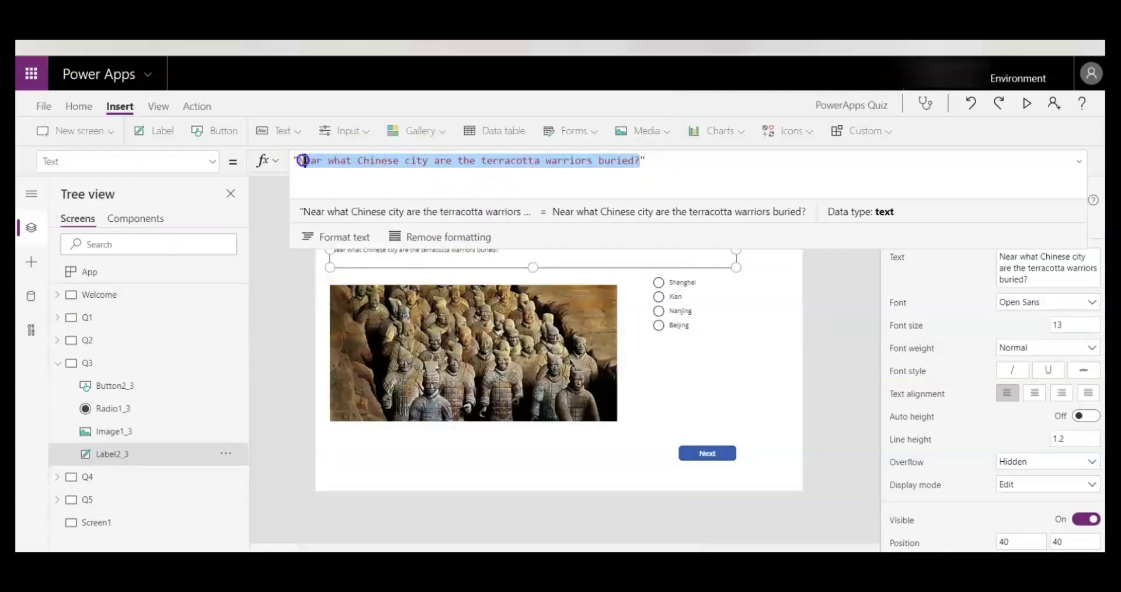
pyautogui.write("Where is Hadrian's Wall?")
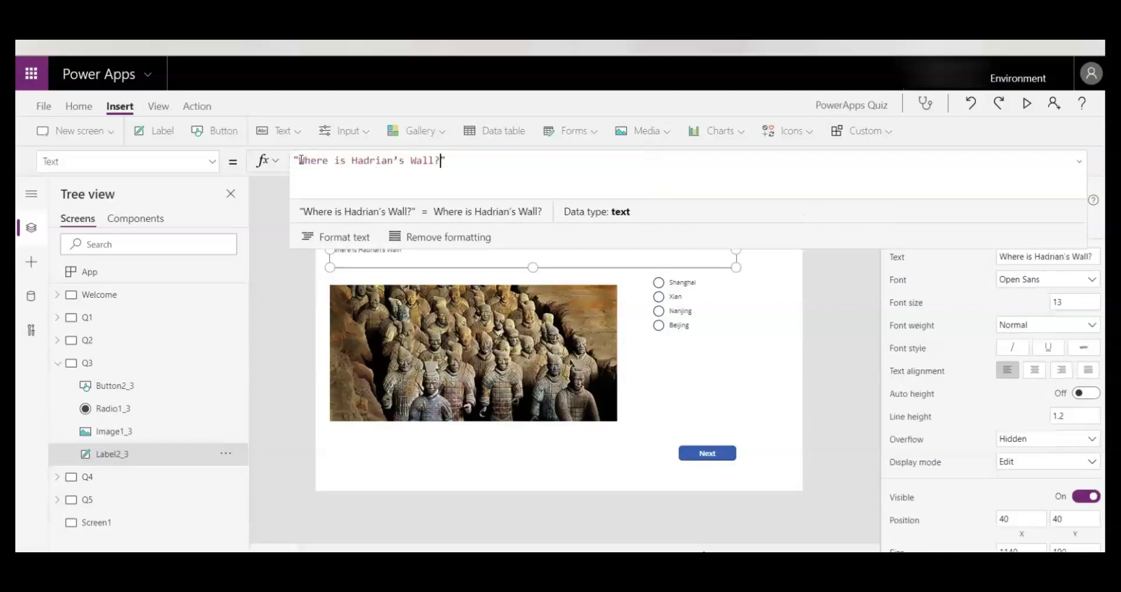
# - Replace the terracotta warriors picture on screen Q3 with the image file 3.Hadrians-wall
pyautogui.click(533, 323)
pyautogui.click(1077, 256)
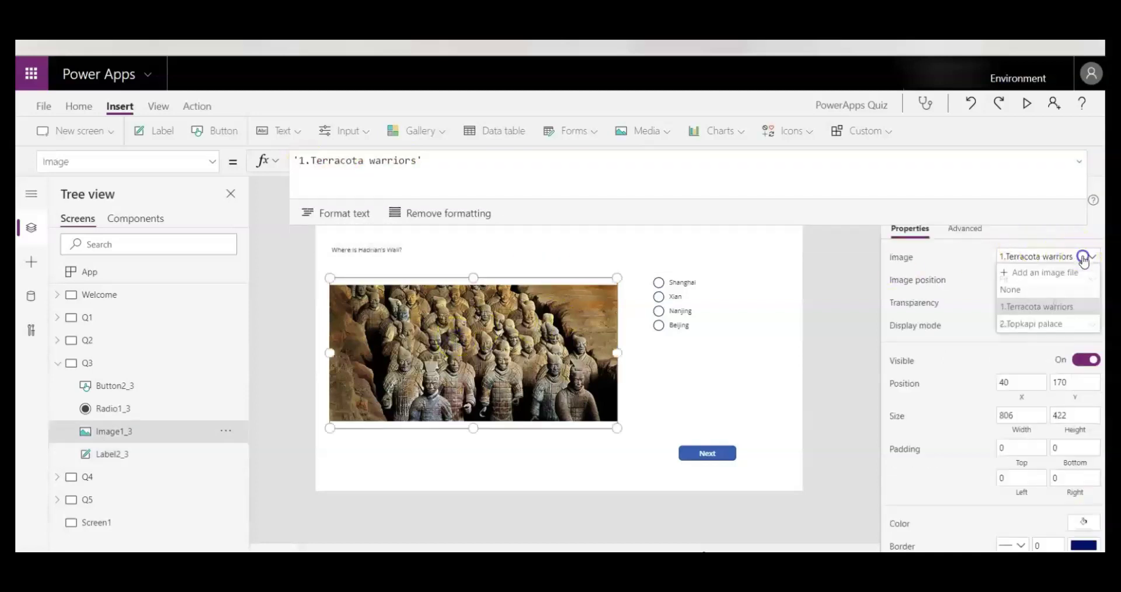
pyautogui.click(1021, 275)
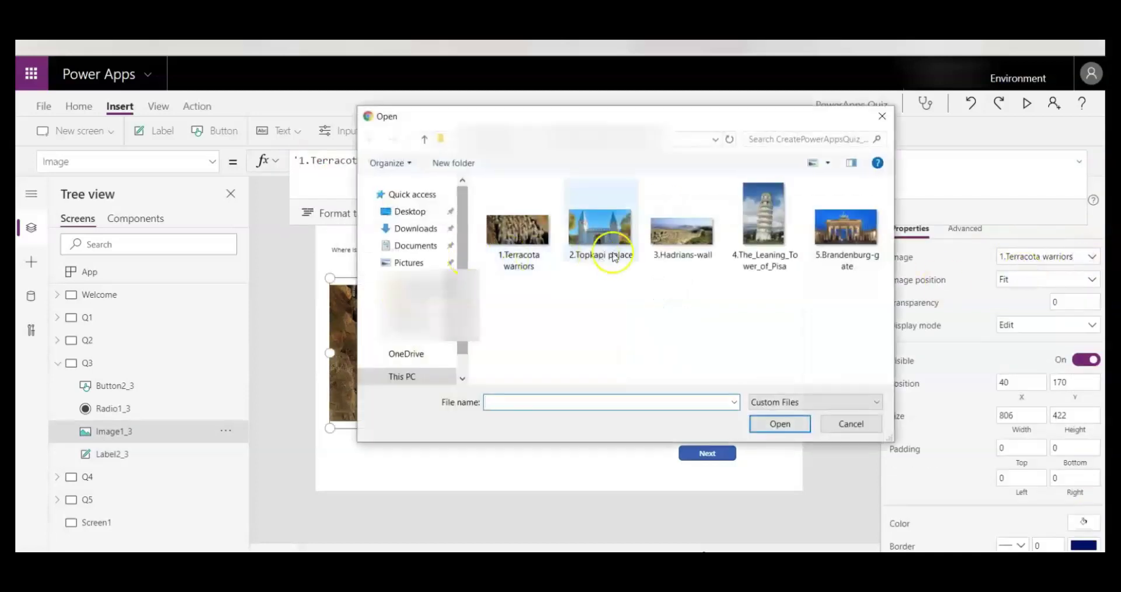
pyautogui.click(682, 239)
pyautogui.click(776, 423)
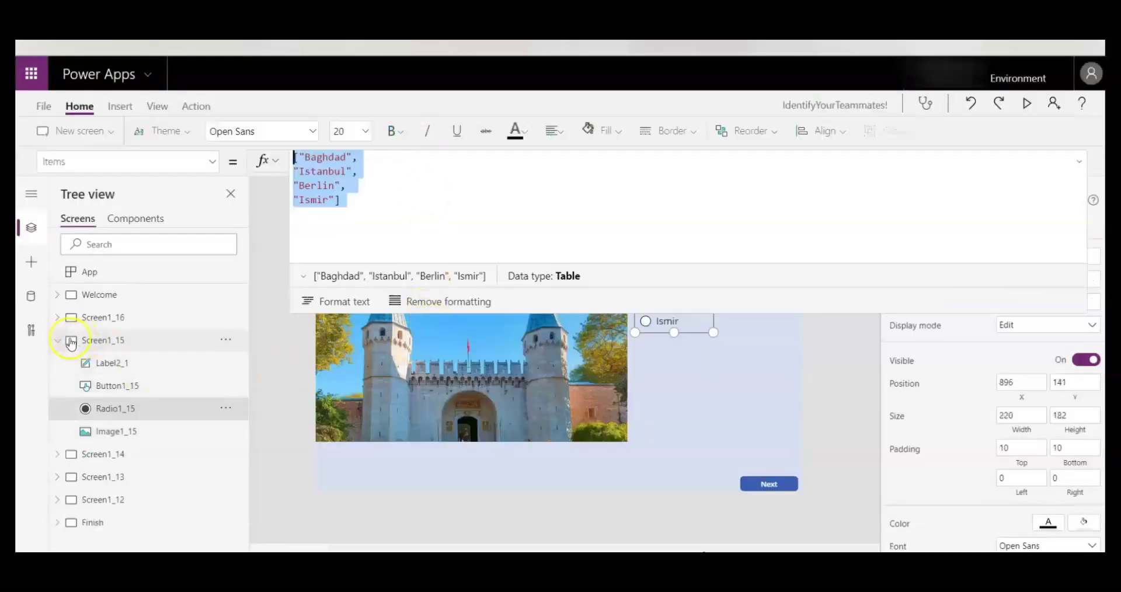
# - Switch to the IdentifyYourTeammates! app and copy the radio Items list from Screen1_12: France, Italy, Yemen, England
pyautogui.click(71, 341)
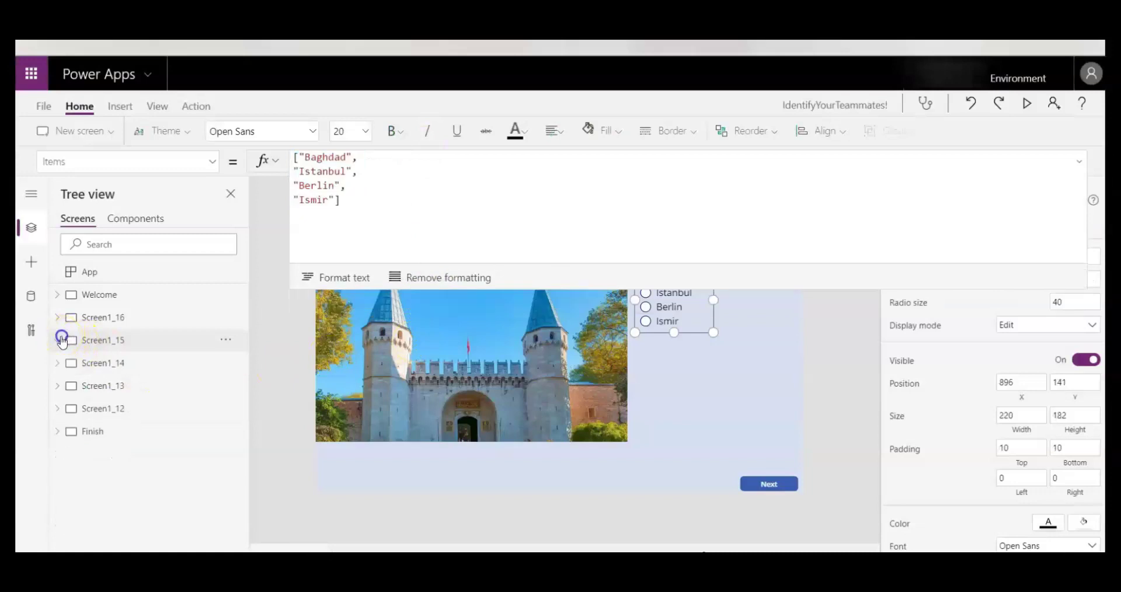
pyautogui.click(115, 364)
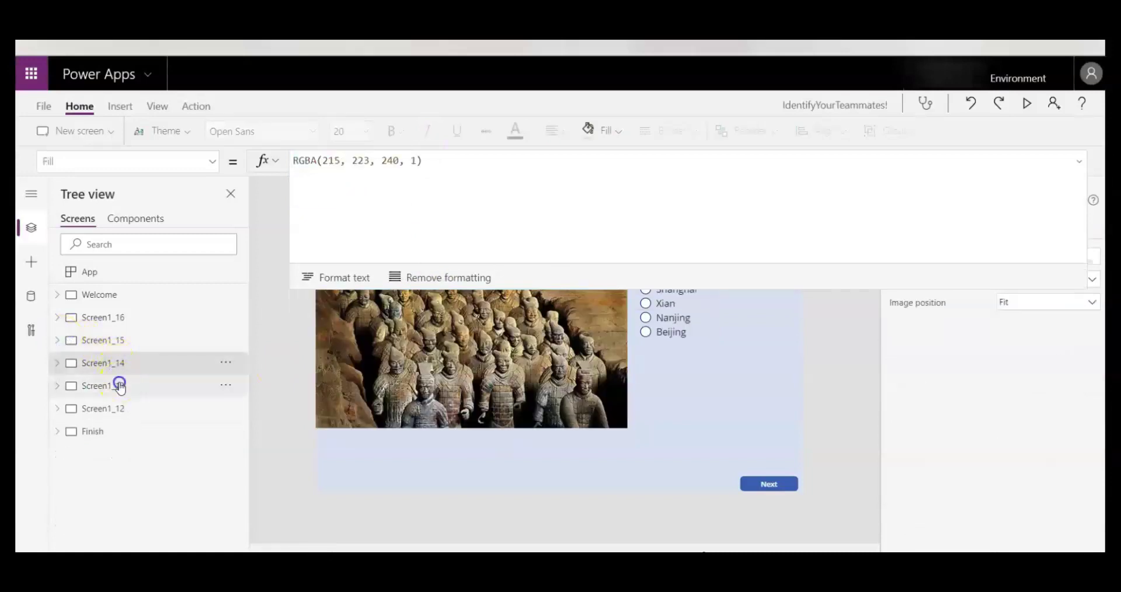
pyautogui.click(116, 386)
pyautogui.click(100, 410)
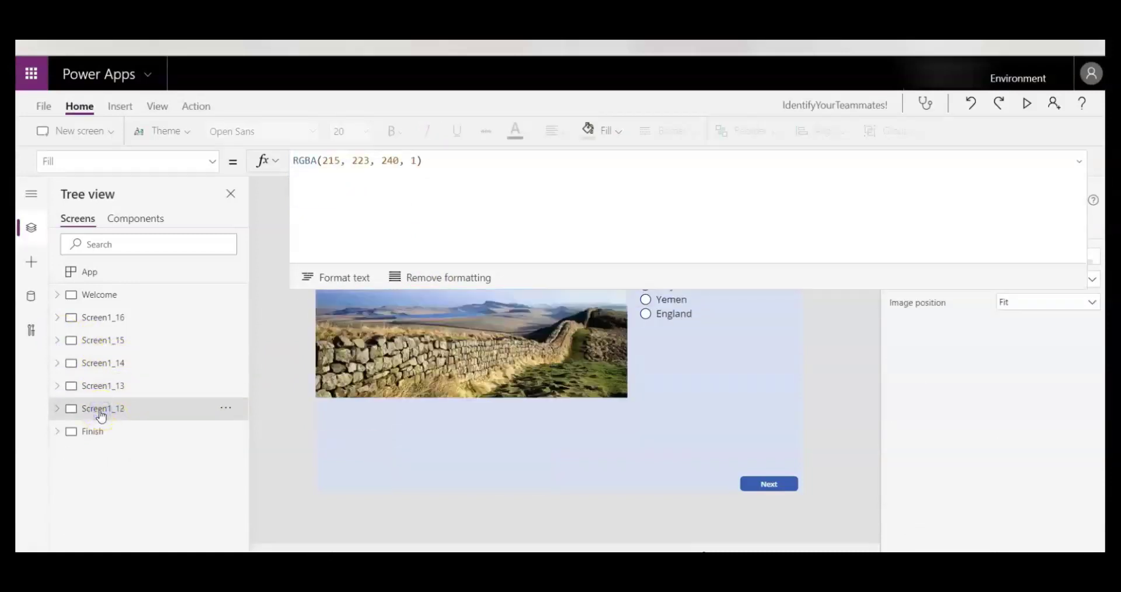
pyautogui.click(678, 314)
pyautogui.moveTo(352, 200); pyautogui.dragTo(283, 150)
pyautogui.hotkey('ctrl', 'c')
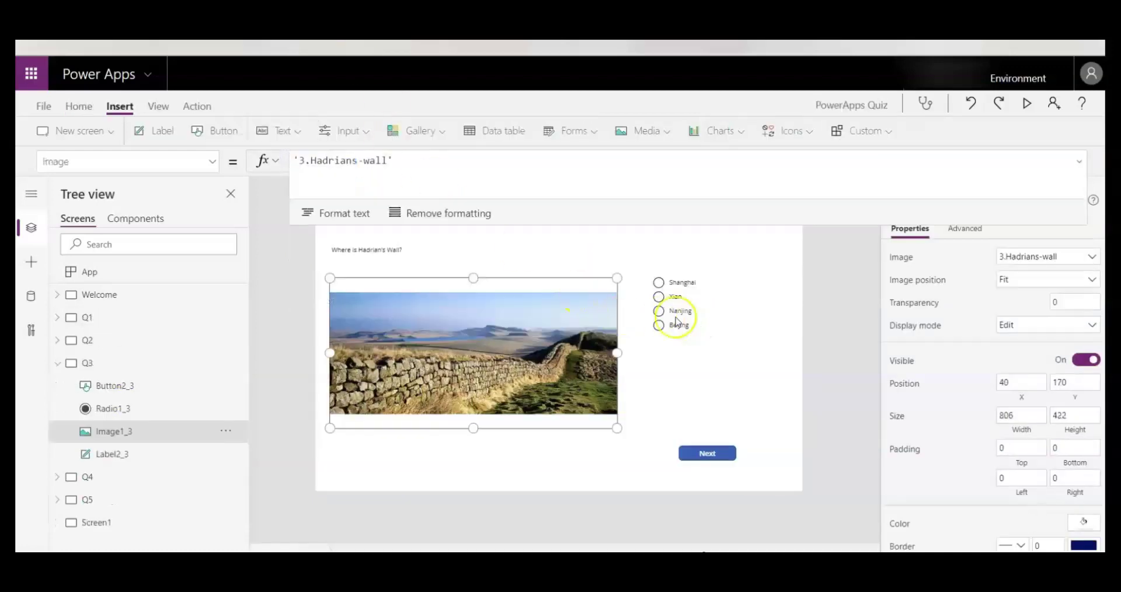
# - Replace the Items of the Q3 radio control in PowerApps Quiz with the copied list: France, Italy, Yemen, England
pyautogui.click(676, 318)
pyautogui.click(416, 176)
pyautogui.hotkey('ctrl', 'a')
pyautogui.hotkey('ctrl', 'v')
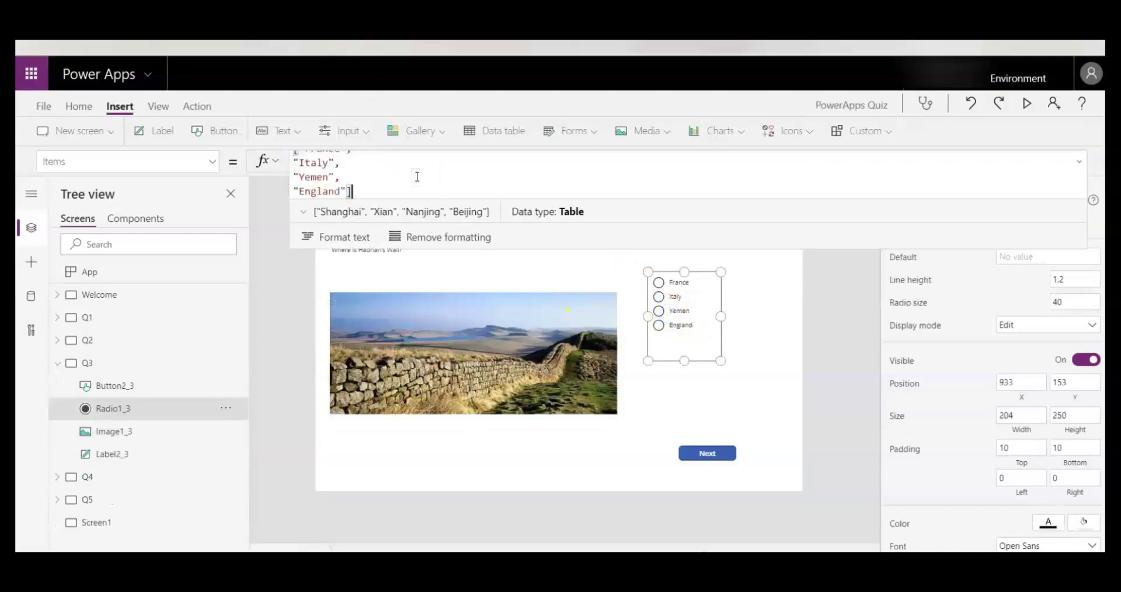
# - Set the correct answer in the OnSelect formula of the Q3 Next button to "England", checking it against the QuizQ file
pyautogui.click(705, 453)
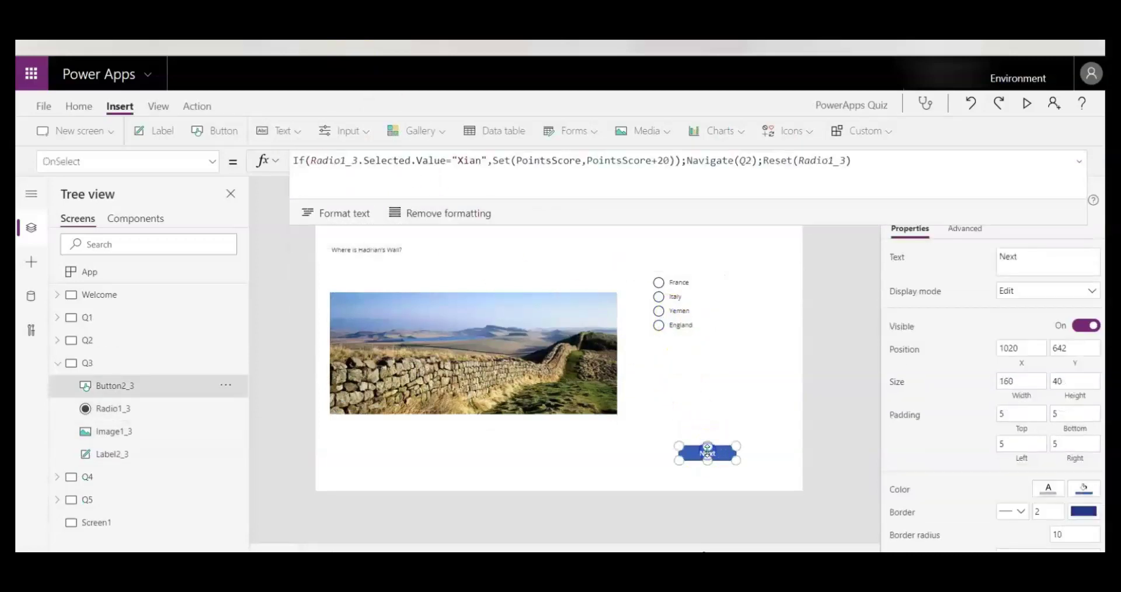
pyautogui.hotkey('alt', 'Tab')
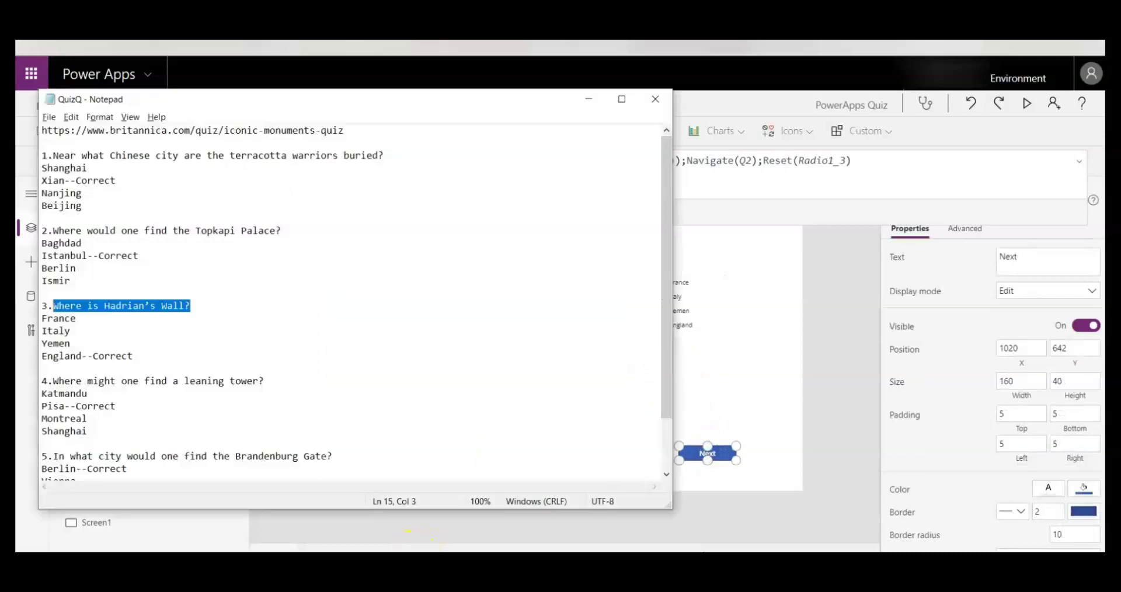
pyautogui.hotkey('alt', 'Tab')
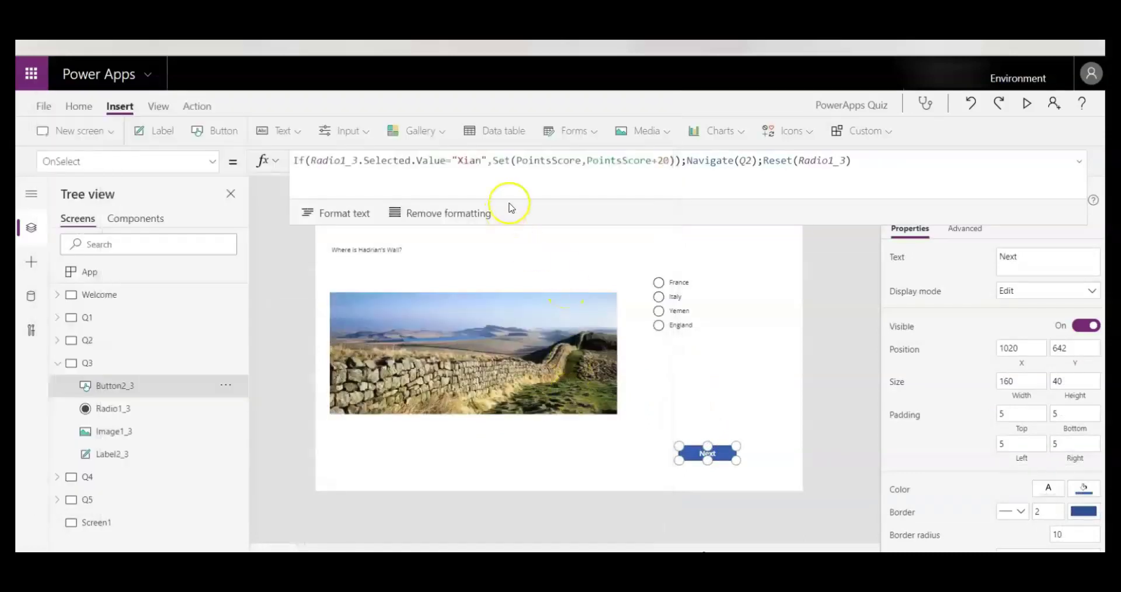
pyautogui.doubleClick(470, 160)
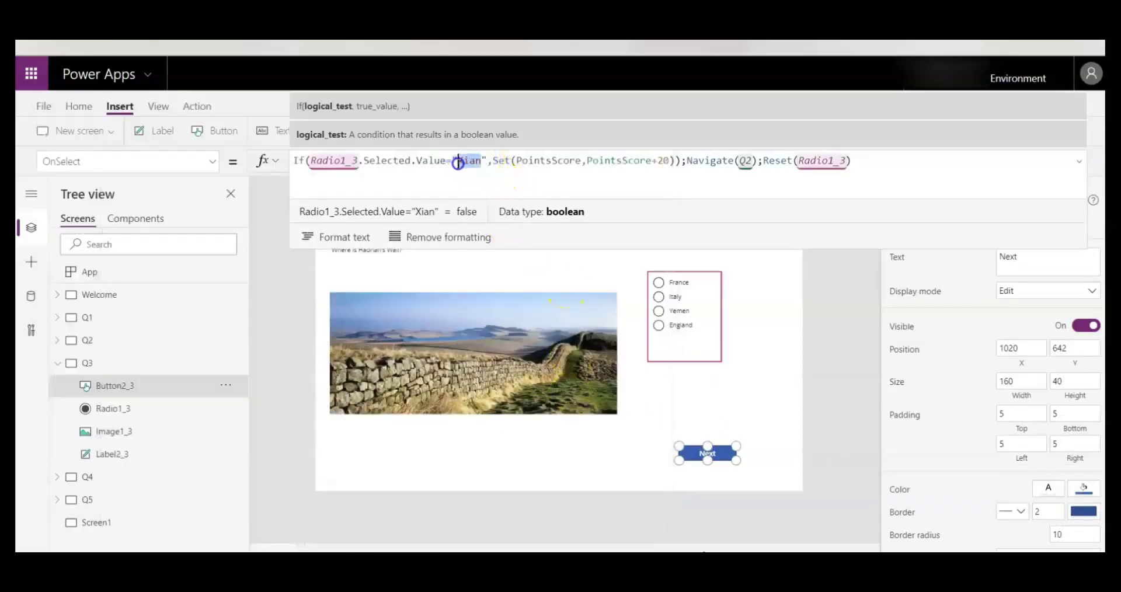
pyautogui.write('England')
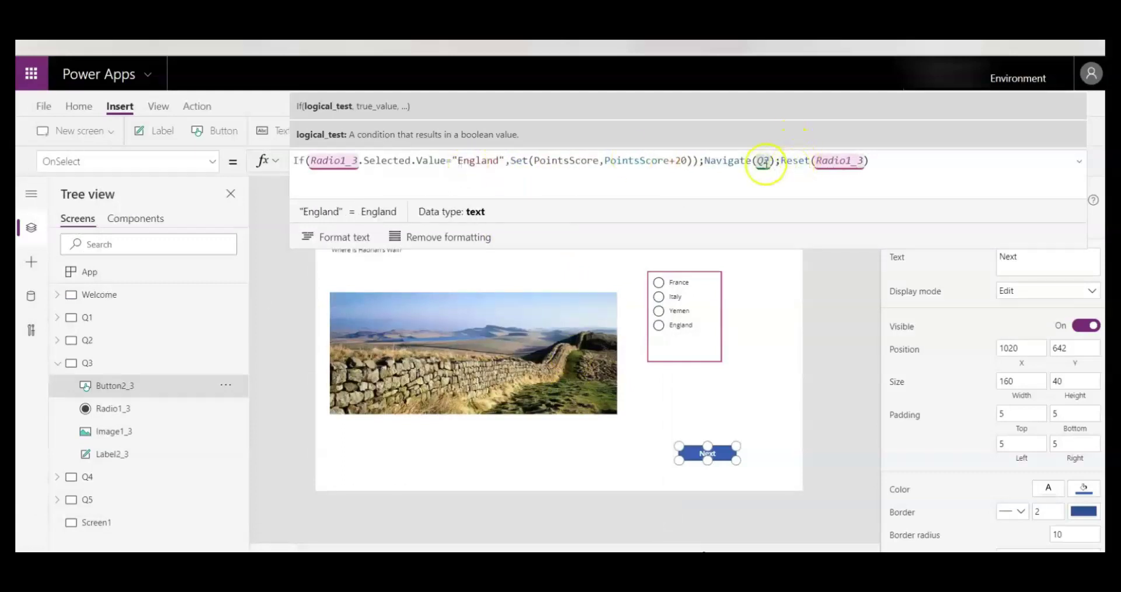
# - Change the Navigate target in the Q3 Next button's formula to Q4 and collapse the Q3 control list
pyautogui.click(769, 160)
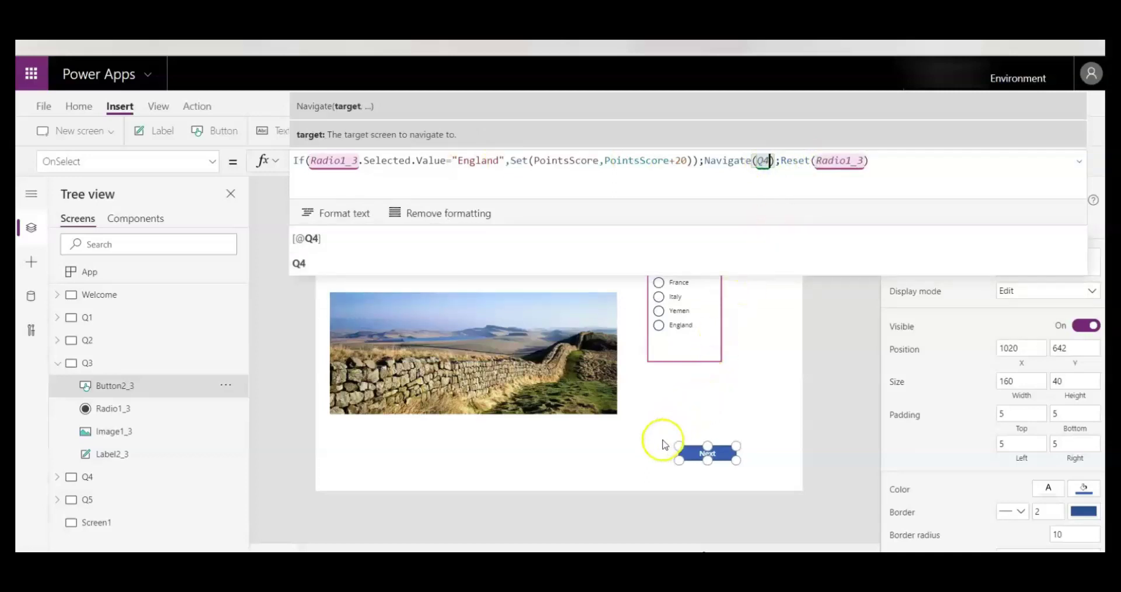
pyautogui.click(662, 440)
pyautogui.click(60, 362)
pyautogui.click(54, 363)
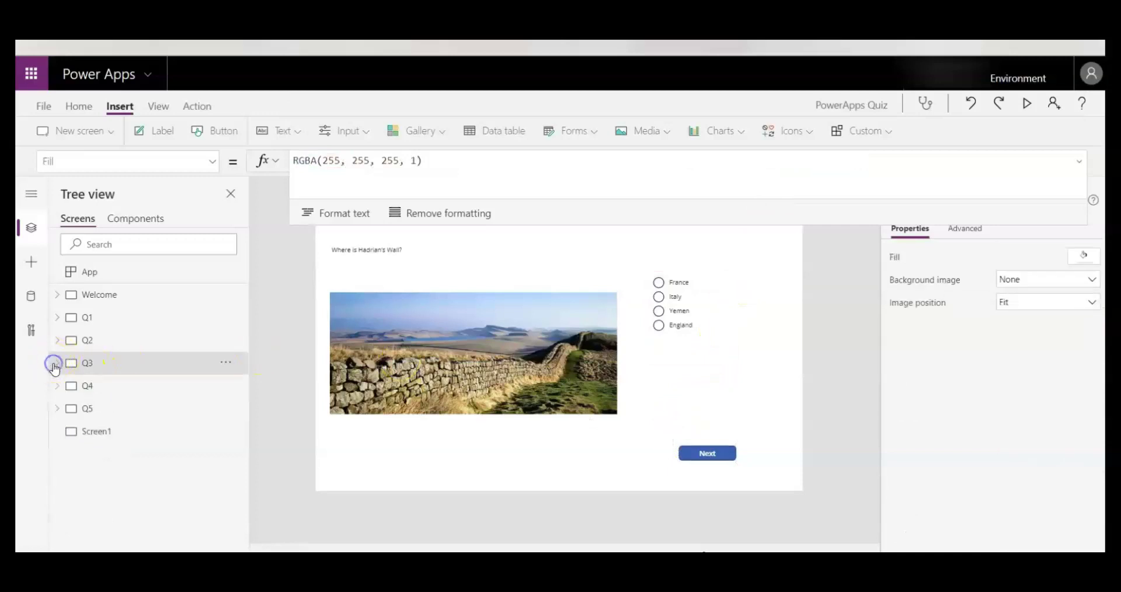
# - Replace the question label on screen Q4 with "Where might one find a leaning tower?" copied from the QuizQ file in Notepad
pyautogui.click(98, 386)
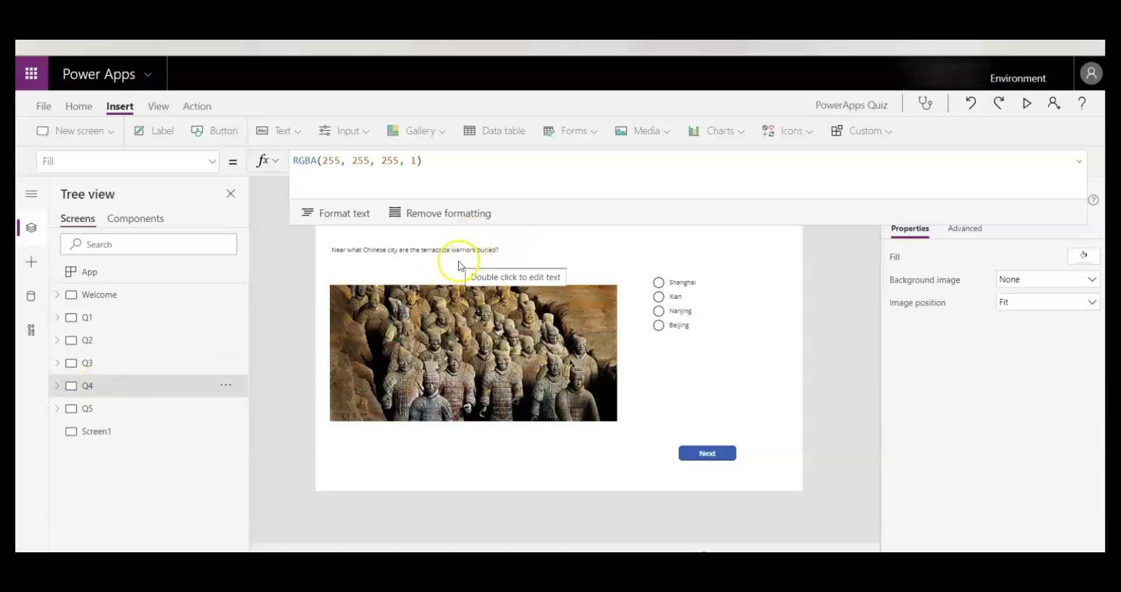
pyautogui.click(472, 251)
pyautogui.hotkey('alt', 'Tab')
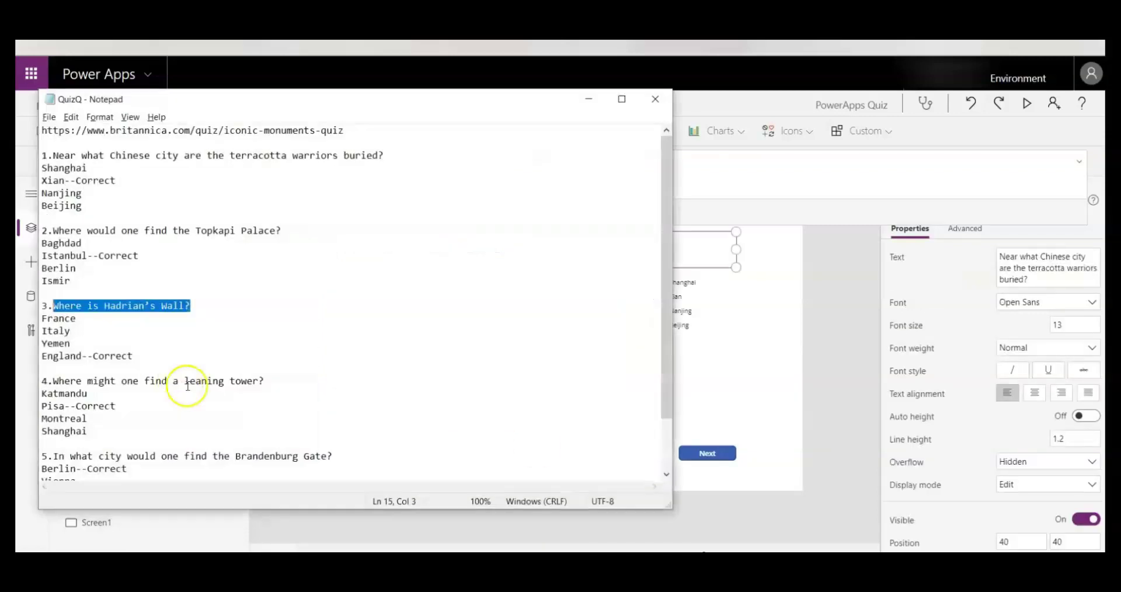
pyautogui.scroll(-2, 188, 387)
pyautogui.moveTo(266, 318); pyautogui.dragTo(54, 319)
pyautogui.hotkey('ctrl', 'c')
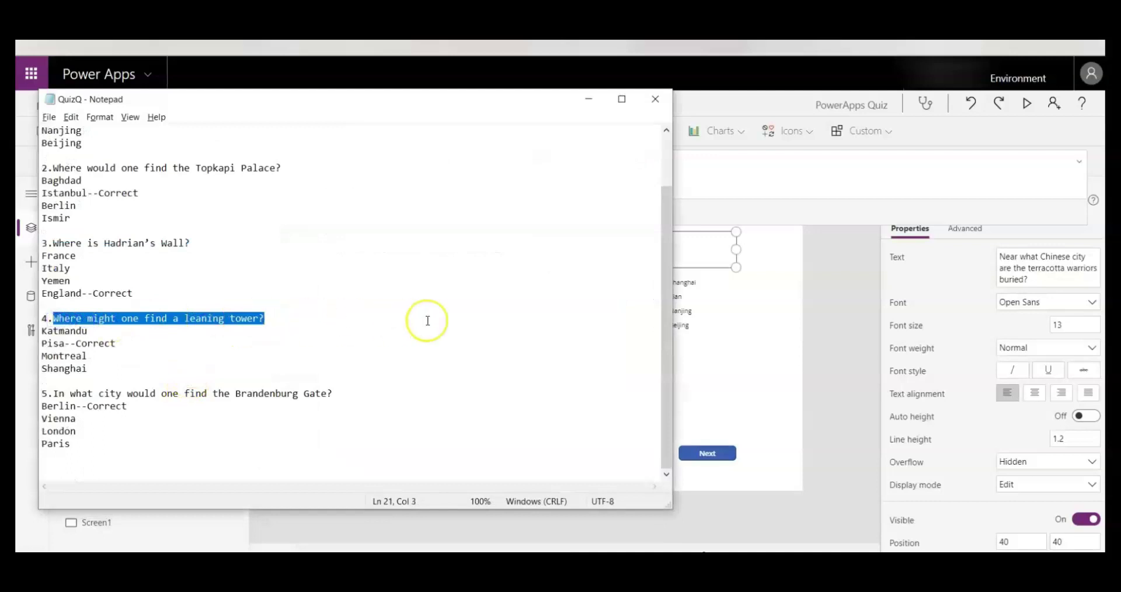
pyautogui.hotkey('alt', 'Tab')
pyautogui.moveTo(639, 160); pyautogui.dragTo(293, 161)
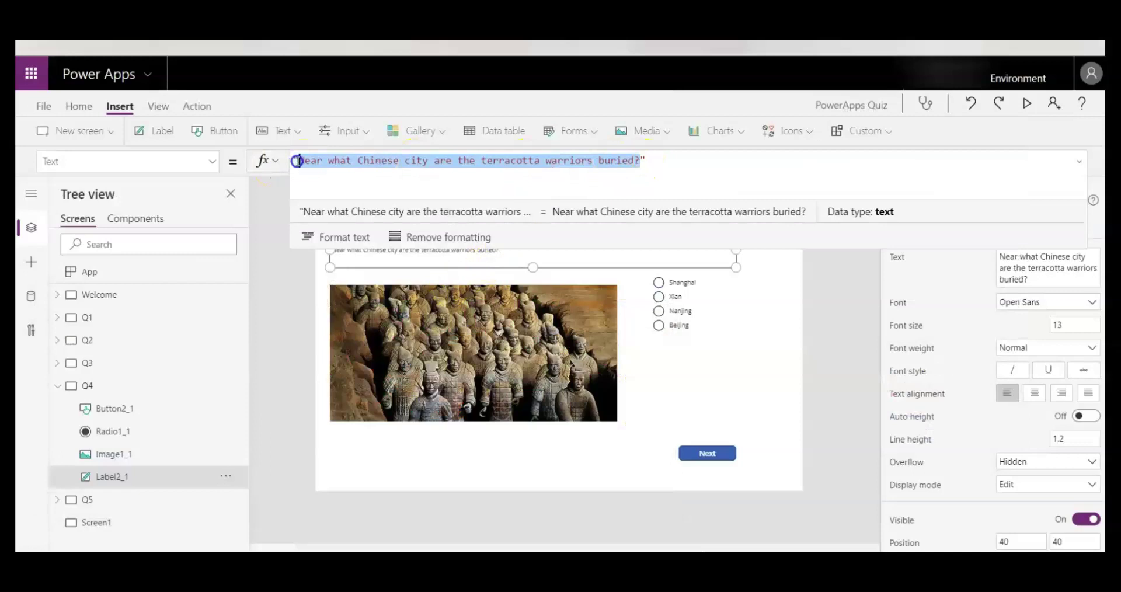
pyautogui.hotkey('ctrl', 'v')
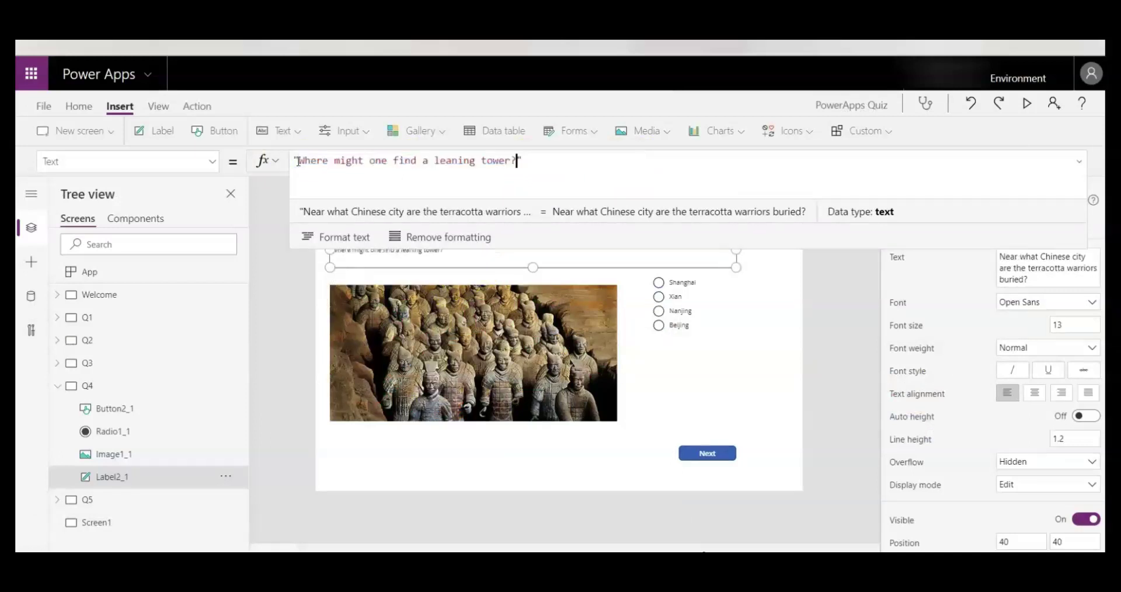
# - Switch to the IdentifyYourTeammates! app and copy the radio Items list from Screen1_13: Katmandu, Pisa, Montreal, Shanghai
pyautogui.click(648, 315)
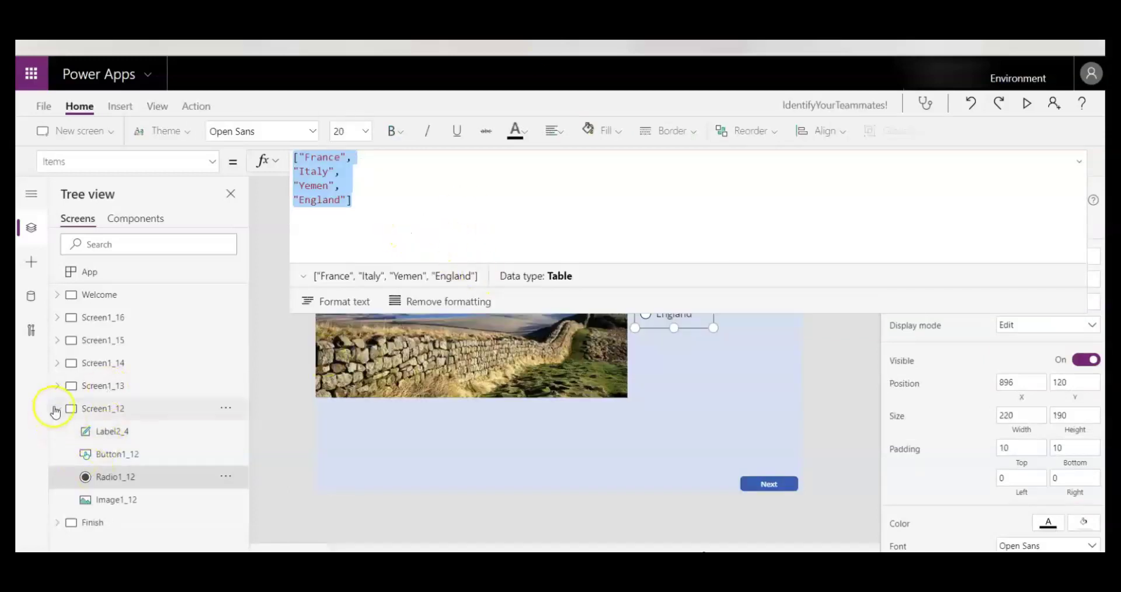
pyautogui.click(56, 410)
pyautogui.click(123, 432)
pyautogui.click(120, 409)
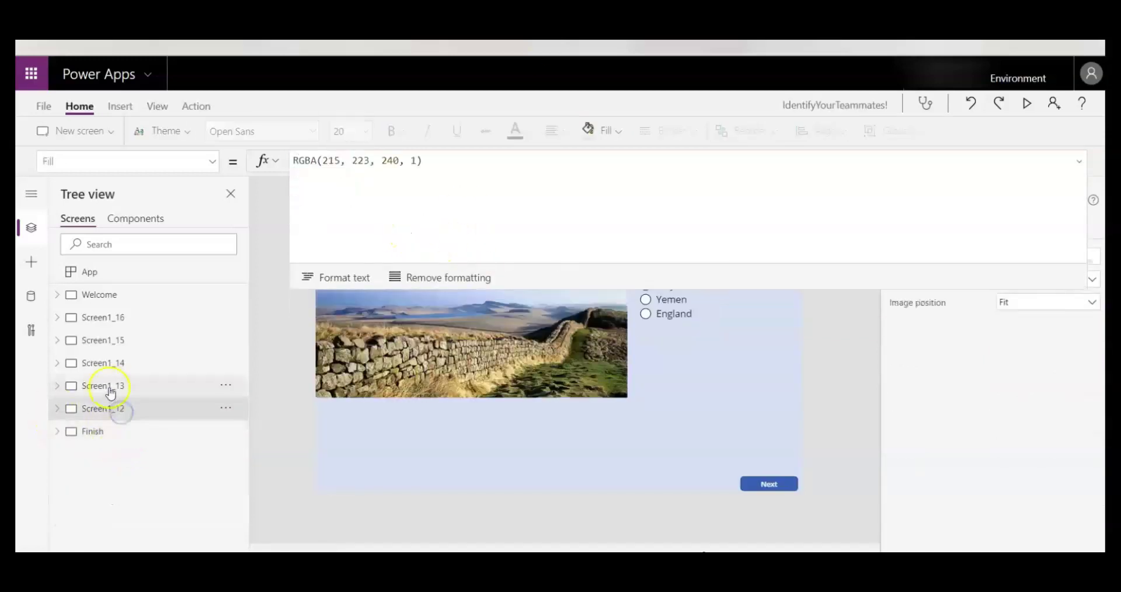
pyautogui.click(109, 388)
pyautogui.click(101, 362)
pyautogui.click(114, 383)
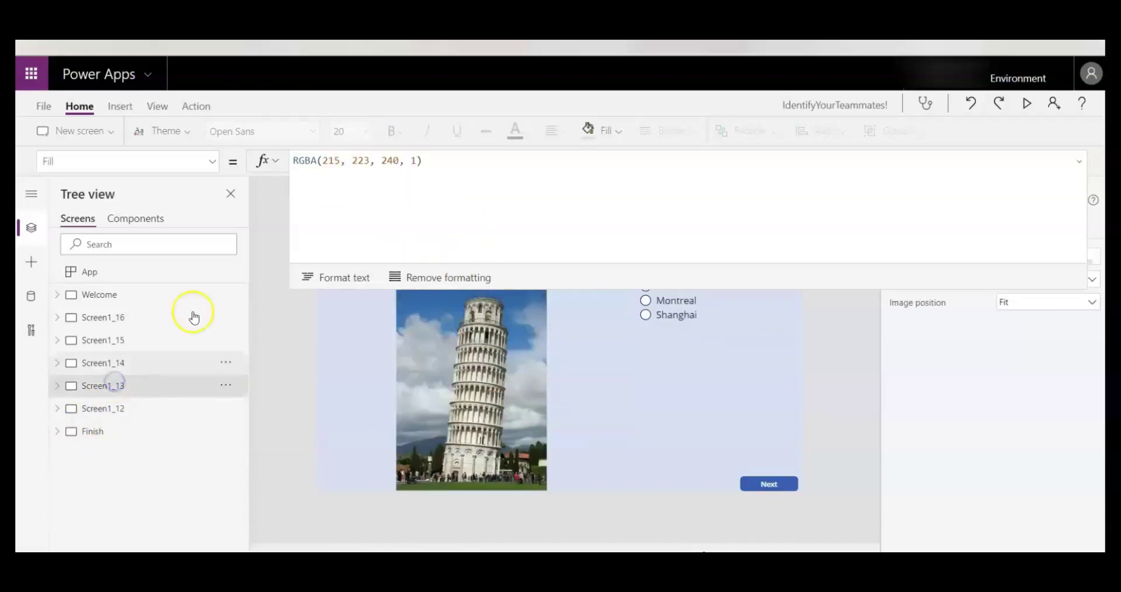
pyautogui.click(654, 321)
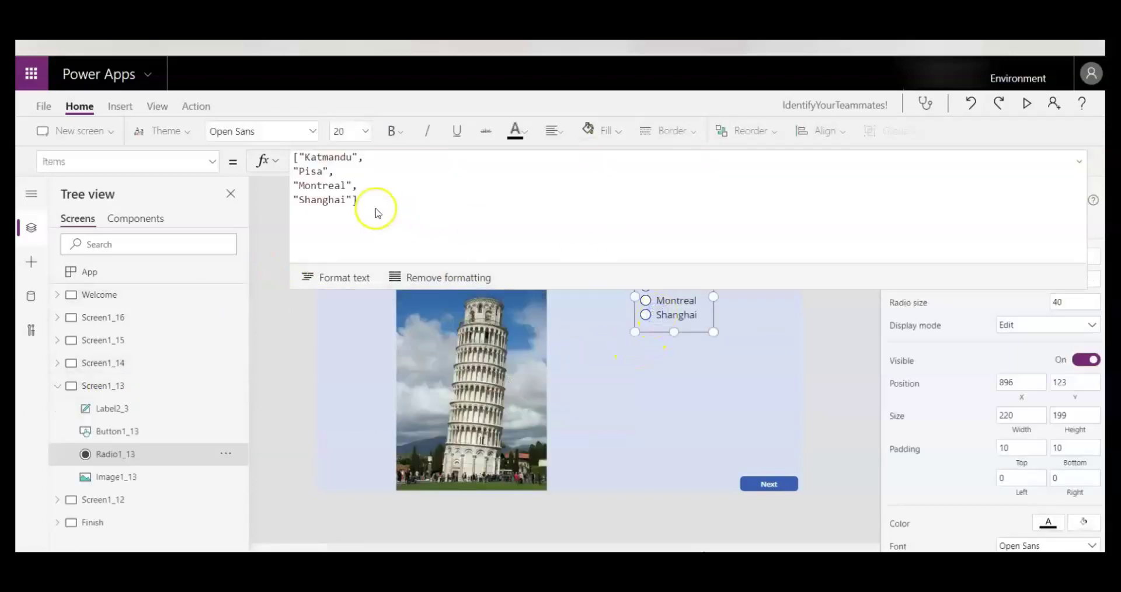
pyautogui.moveTo(368, 202); pyautogui.dragTo(294, 155)
pyautogui.hotkey('ctrl', 'c')
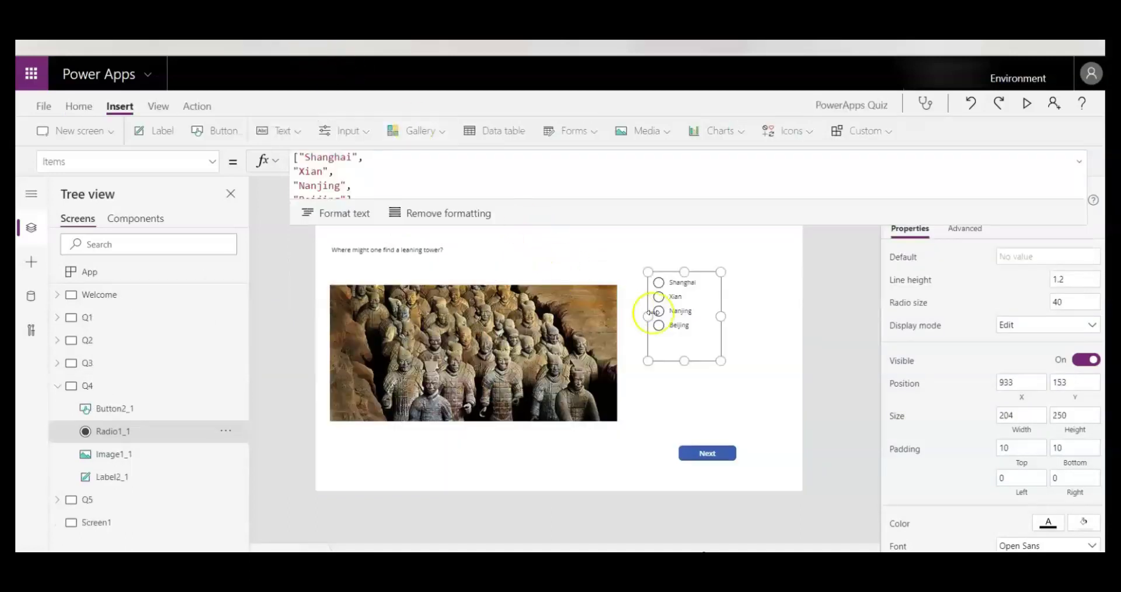
# - Replace the Items of the Q4 radio control in PowerApps Quiz with the copied list: Katmandu, Pisa, Montreal, Shanghai
pyautogui.click(393, 183)
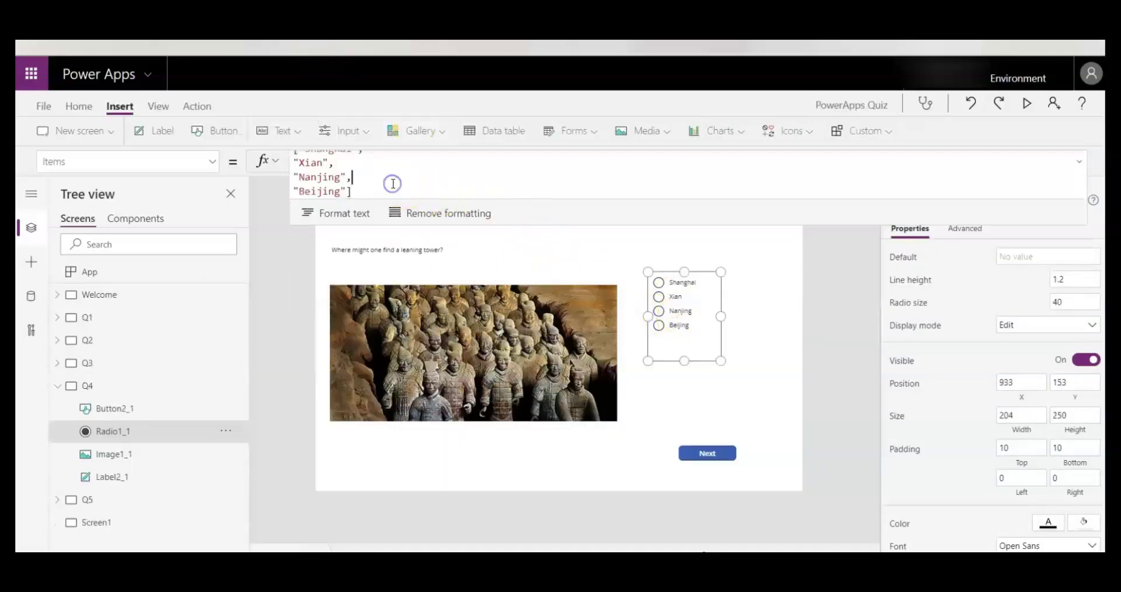
pyautogui.hotkey('ctrl', 'a')
pyautogui.hotkey('ctrl', 'v')
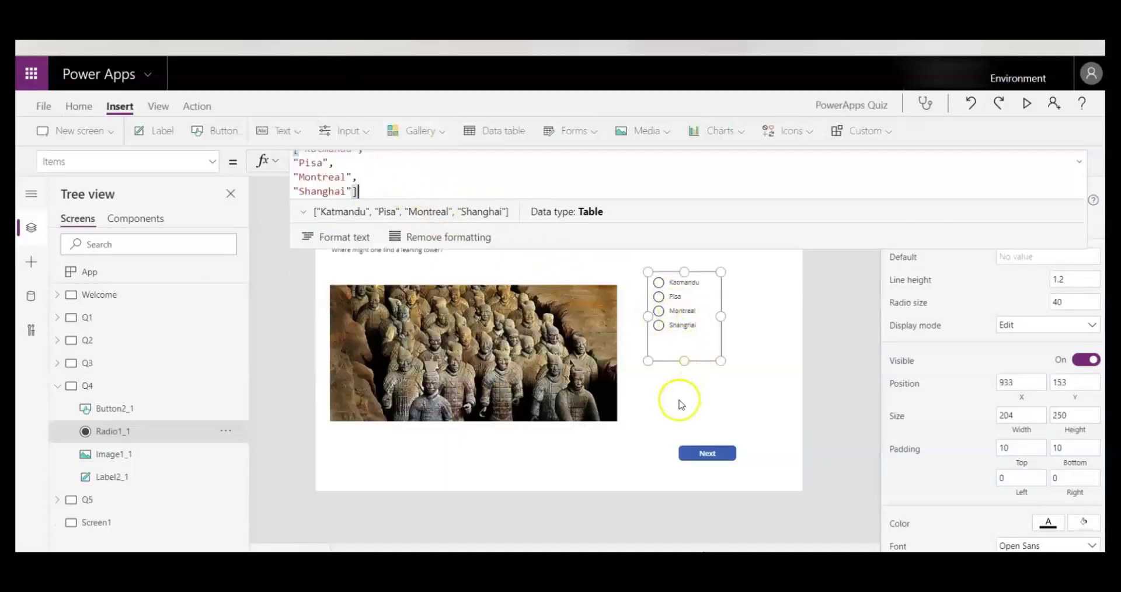
pyautogui.click(677, 401)
# - In the Q4 Next button's formula, set the correct answer to "Pisa" and the Navigate target to Q5, and collapse the Q4 control list
pyautogui.click(704, 454)
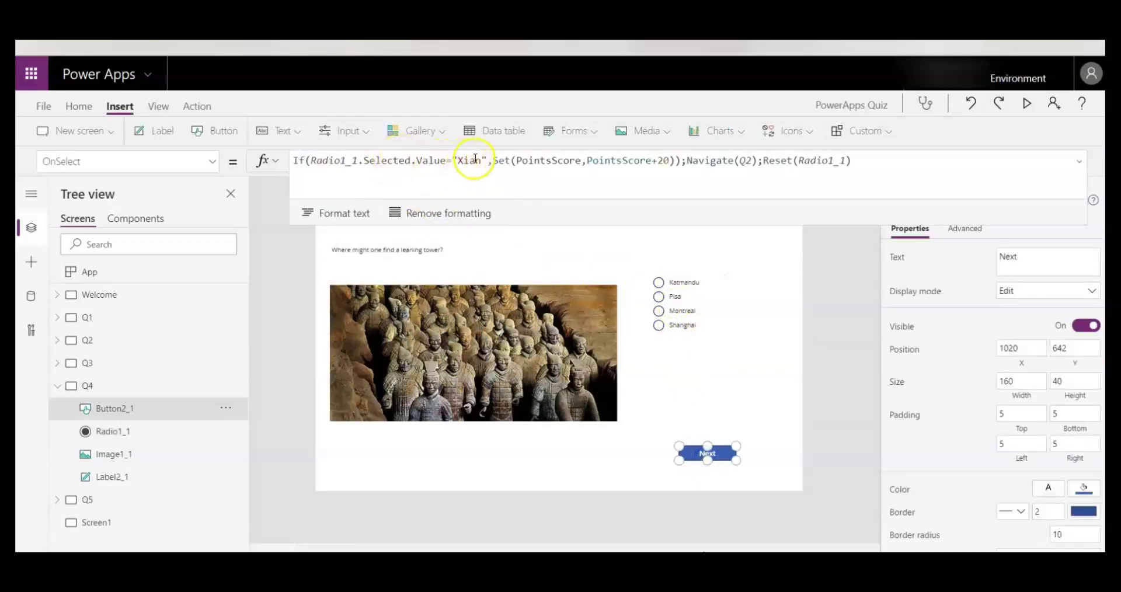
pyautogui.doubleClick(460, 160)
pyautogui.write('Pisa')
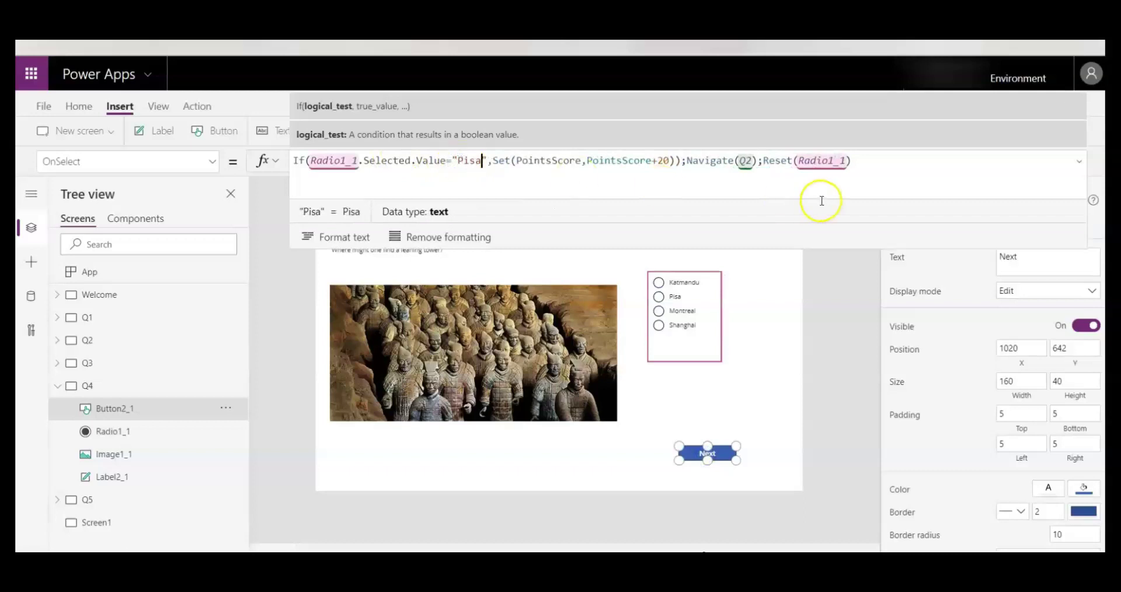
pyautogui.doubleClick(746, 161)
pyautogui.write('Q5')
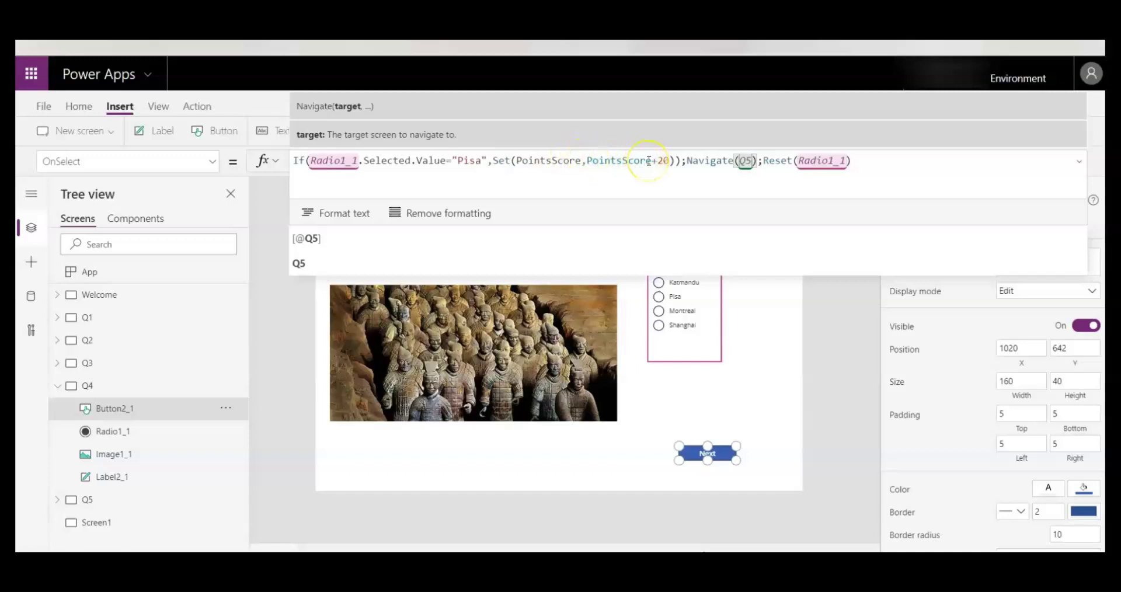
pyautogui.click(668, 160)
pyautogui.click(655, 387)
pyautogui.click(56, 385)
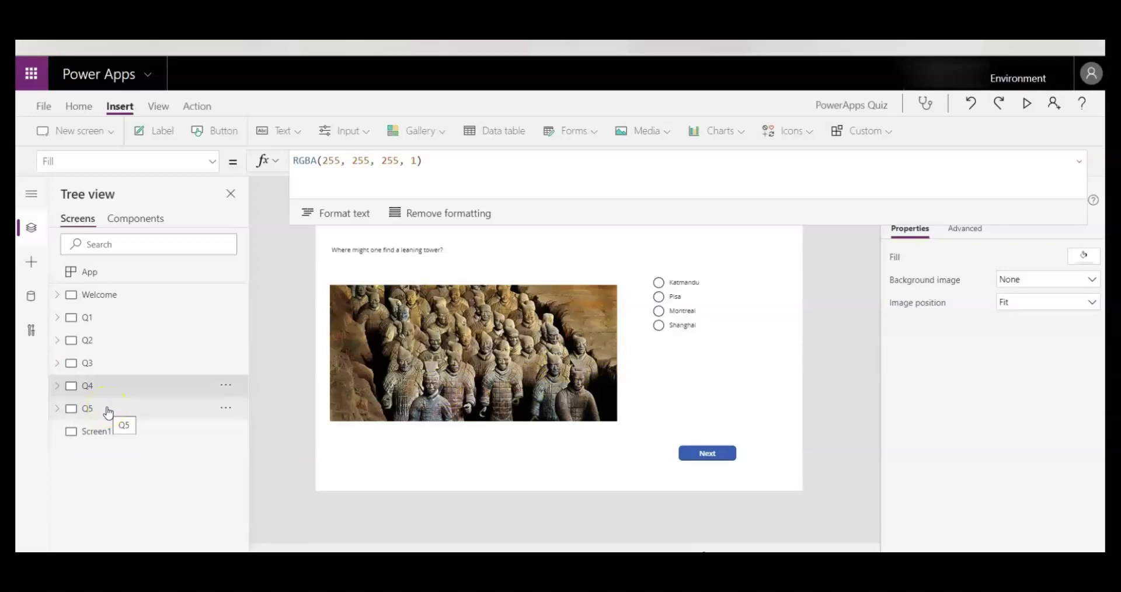
# - Replace the question label on screen Q5 with "In what city would one find the Brandenburg Gate?" copied from the QuizQ file in Notepad
pyautogui.click(139, 409)
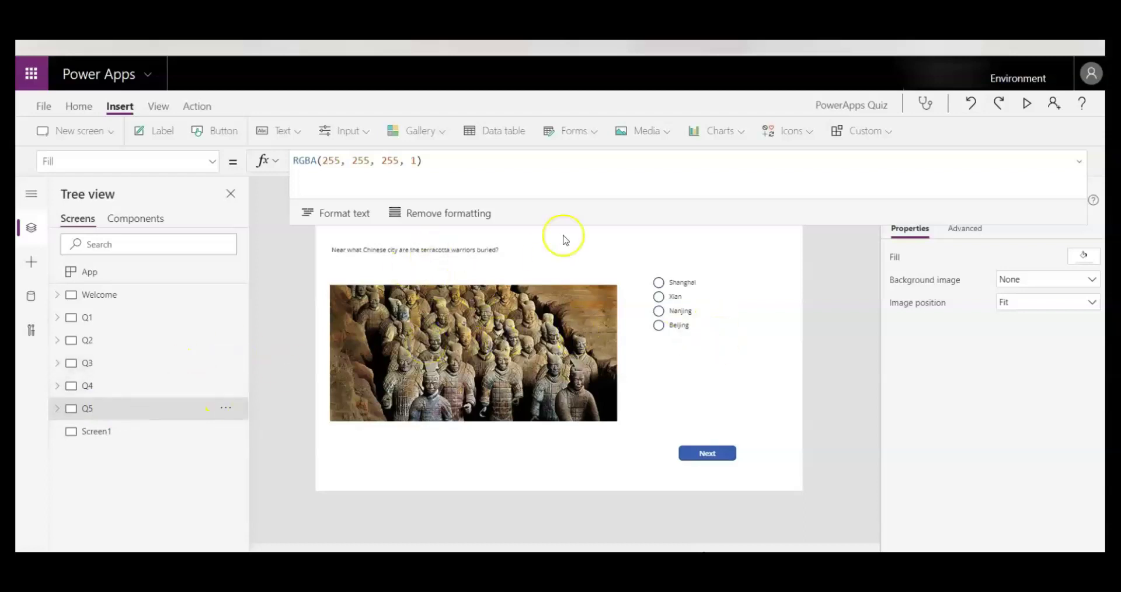
pyautogui.click(494, 251)
pyautogui.hotkey('alt', 'Tab')
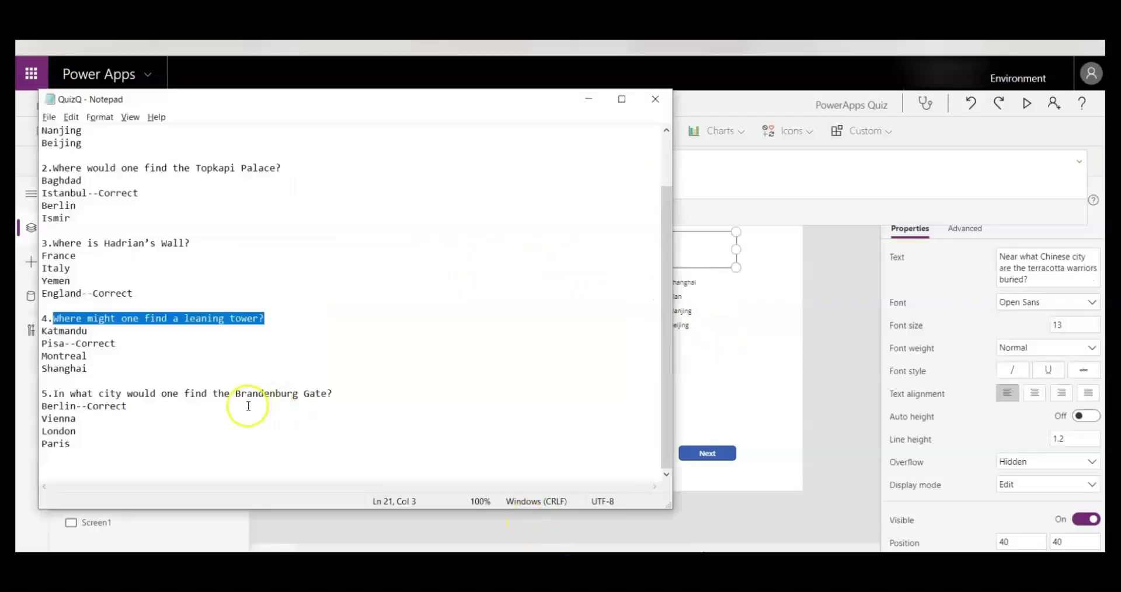
pyautogui.moveTo(338, 395); pyautogui.dragTo(58, 387)
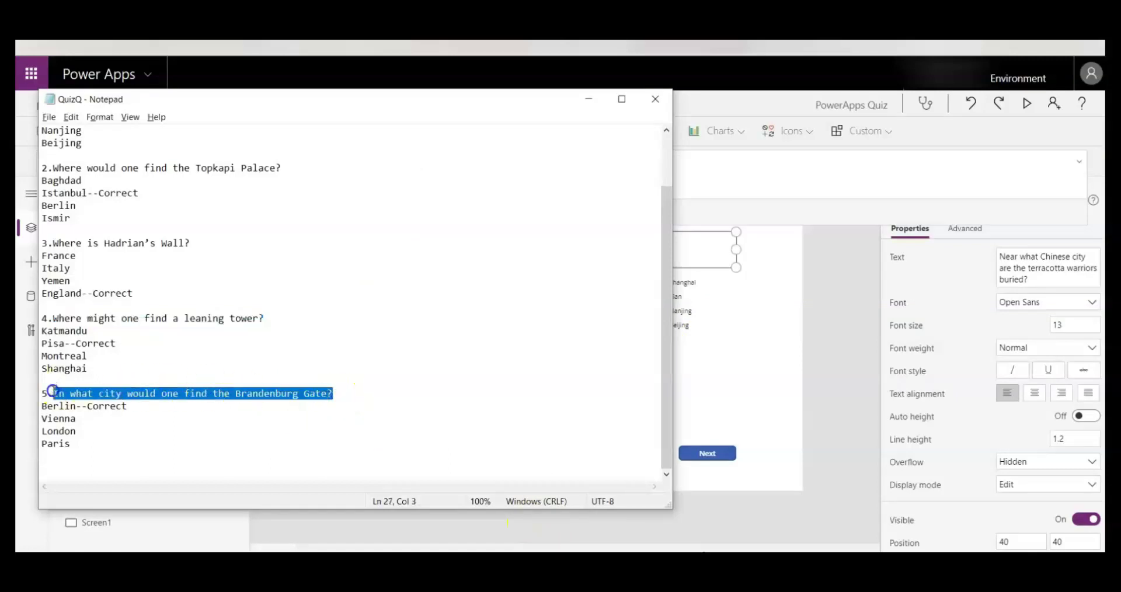
pyautogui.hotkey('alt', 'Tab')
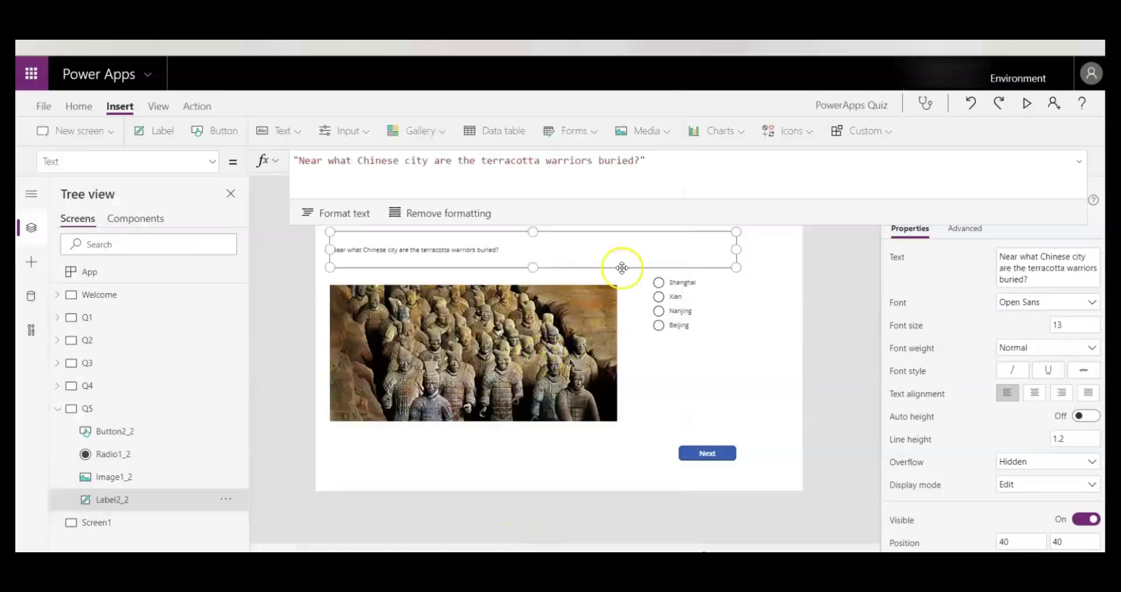
pyautogui.click(640, 161)
pyautogui.moveTo(593, 162); pyautogui.dragTo(300, 163)
pyautogui.write('In what city would one find the Brandenburg Gate?')
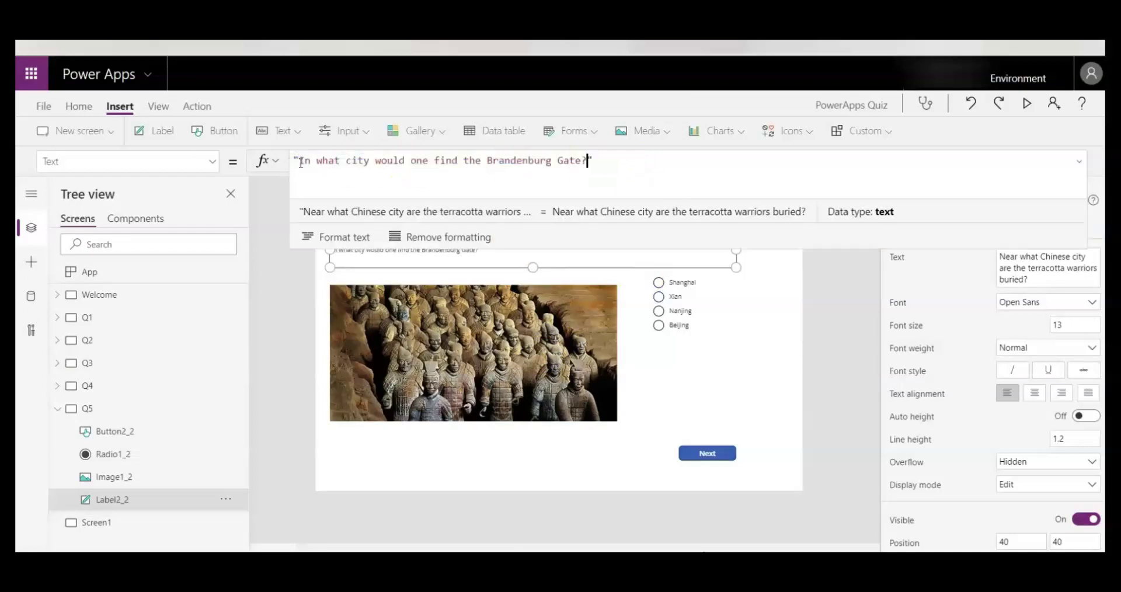
# - Switch to the IdentifyYourTeammates! app and copy the radio Items list from Screen1_16: Berlin, Vienna, London, Paris
pyautogui.click(677, 315)
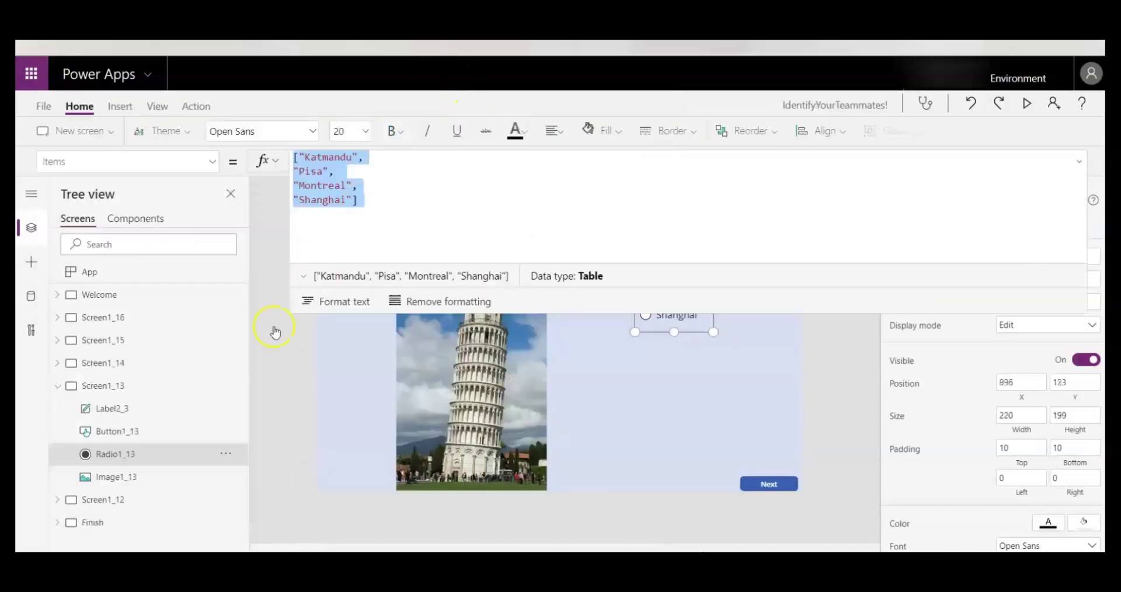
pyautogui.click(59, 385)
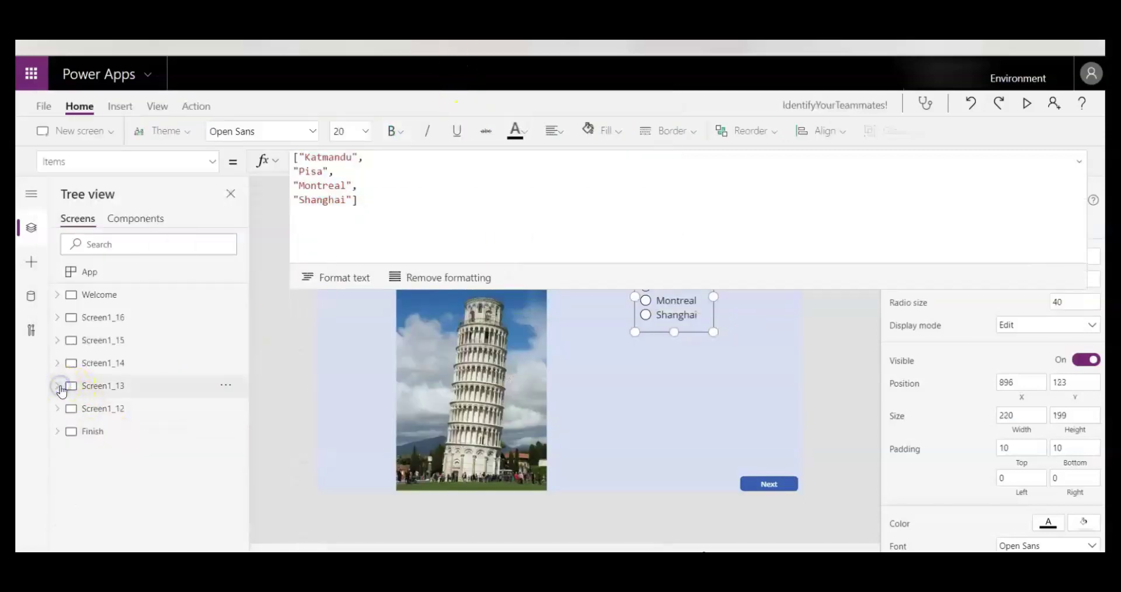
pyautogui.hotkey('alt', 'Tab')
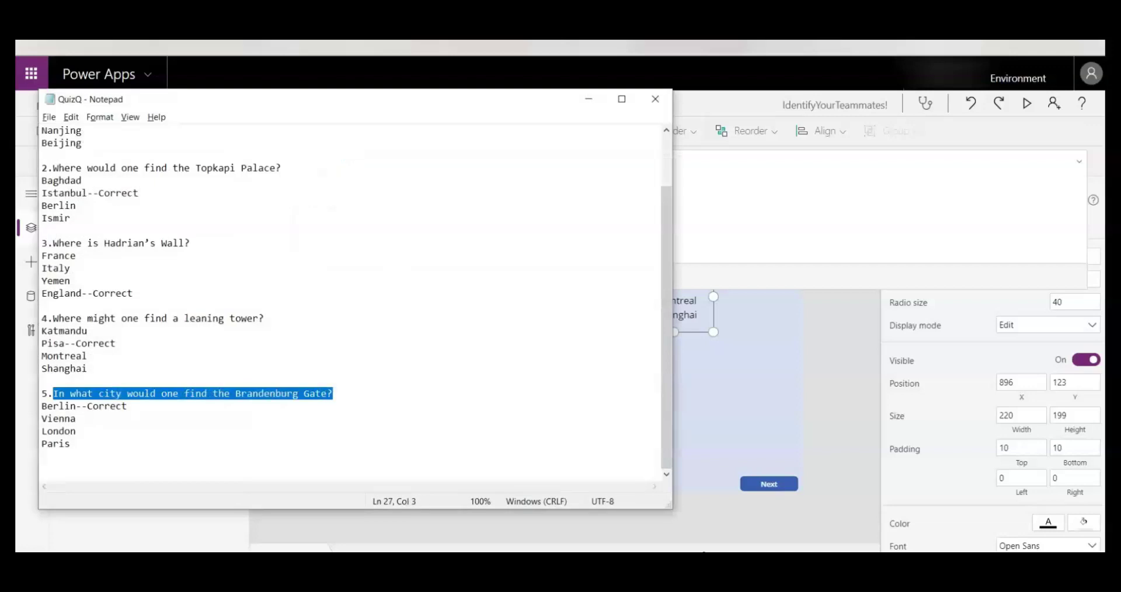
pyautogui.hotkey('alt', 'Tab')
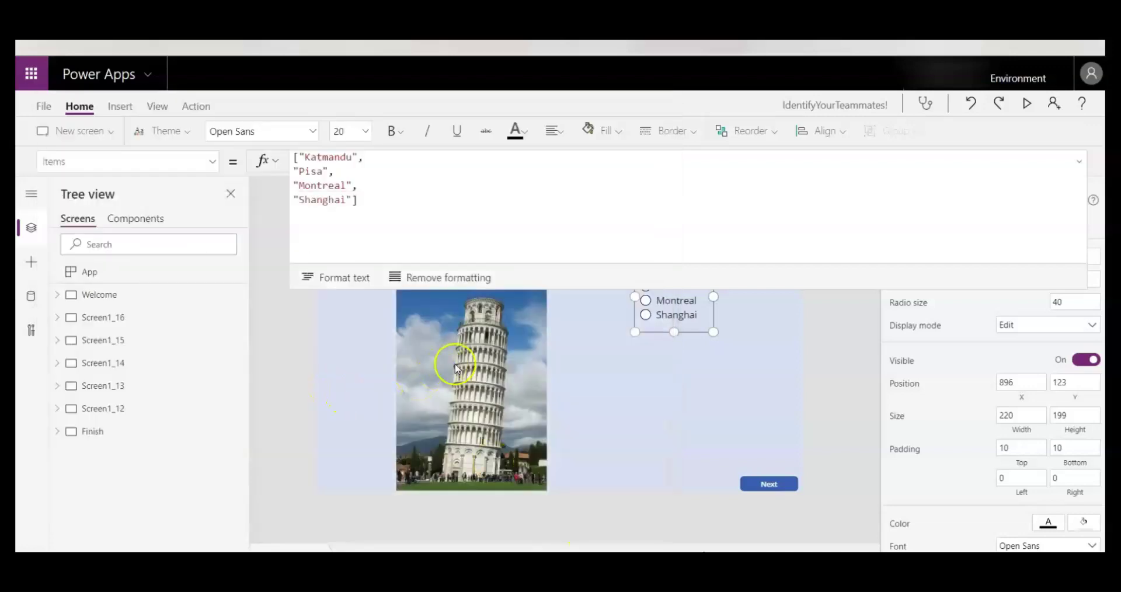
pyautogui.click(129, 407)
pyautogui.click(120, 384)
pyautogui.click(113, 361)
pyautogui.click(112, 343)
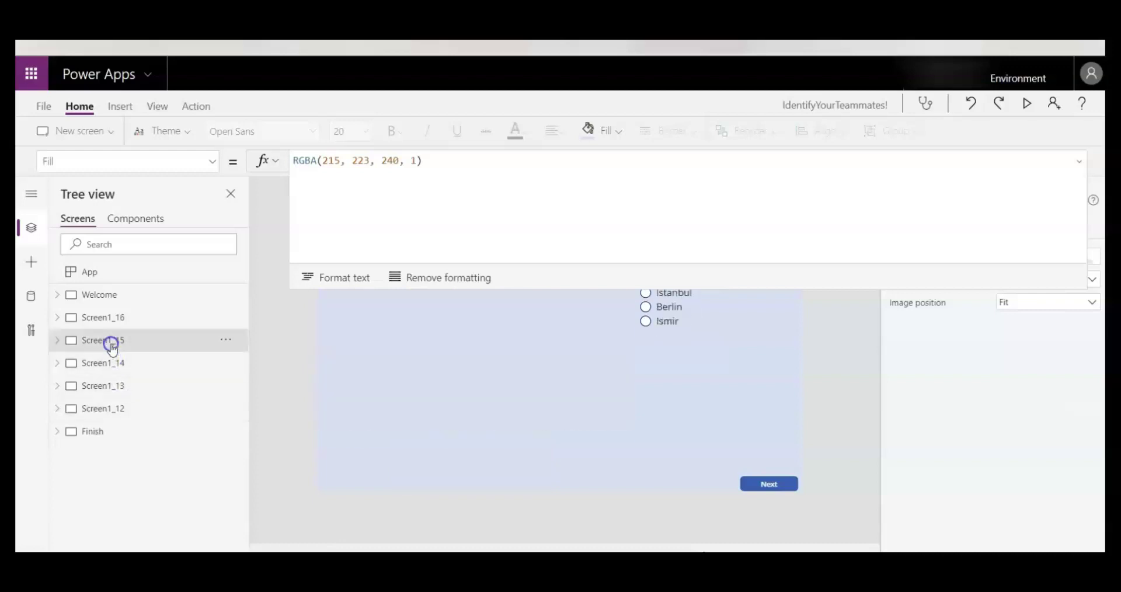
pyautogui.click(104, 319)
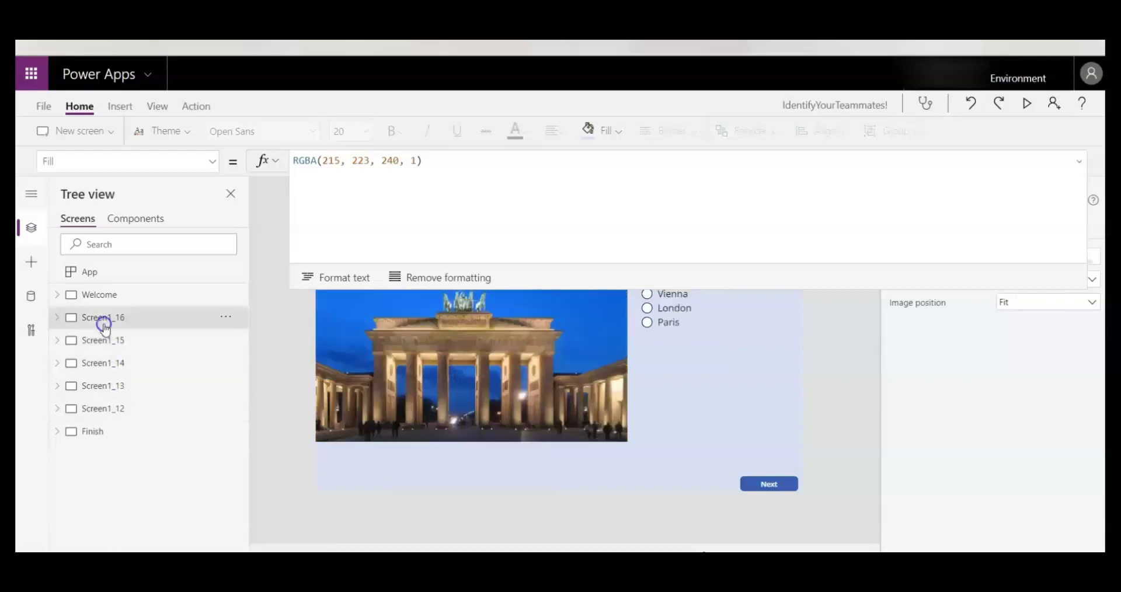
pyautogui.click(645, 327)
pyautogui.click(390, 209)
pyautogui.hotkey('ctrl', 'a')
pyautogui.hotkey('ctrl', 'c')
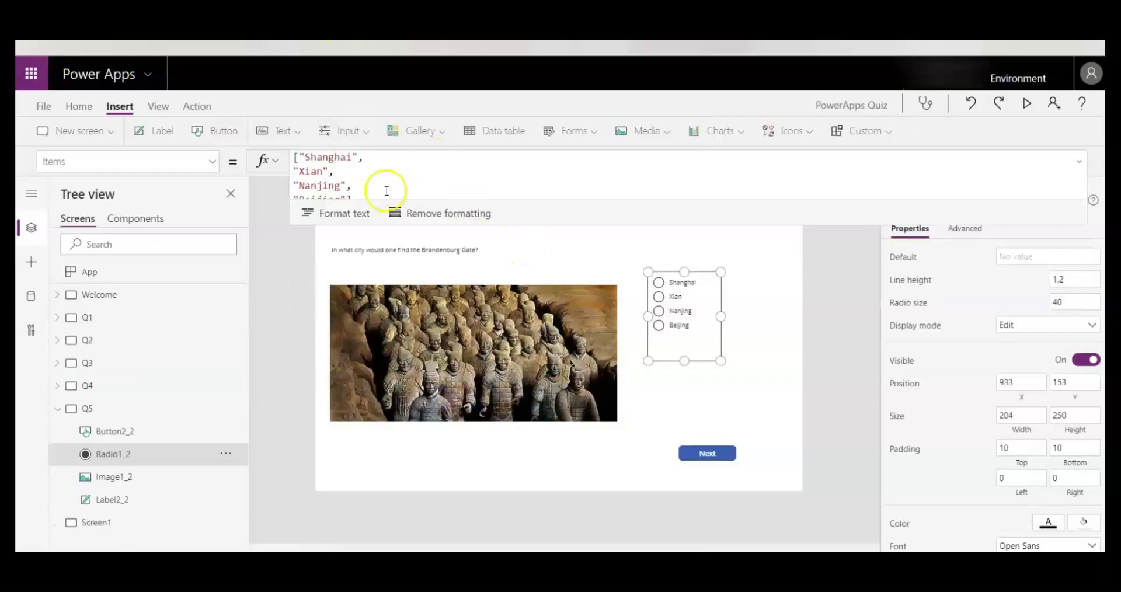
# - Replace the Items of the Q5 radio control in PowerApps Quiz with the copied list: Berlin, Vienna, London, Paris
pyautogui.click(373, 187)
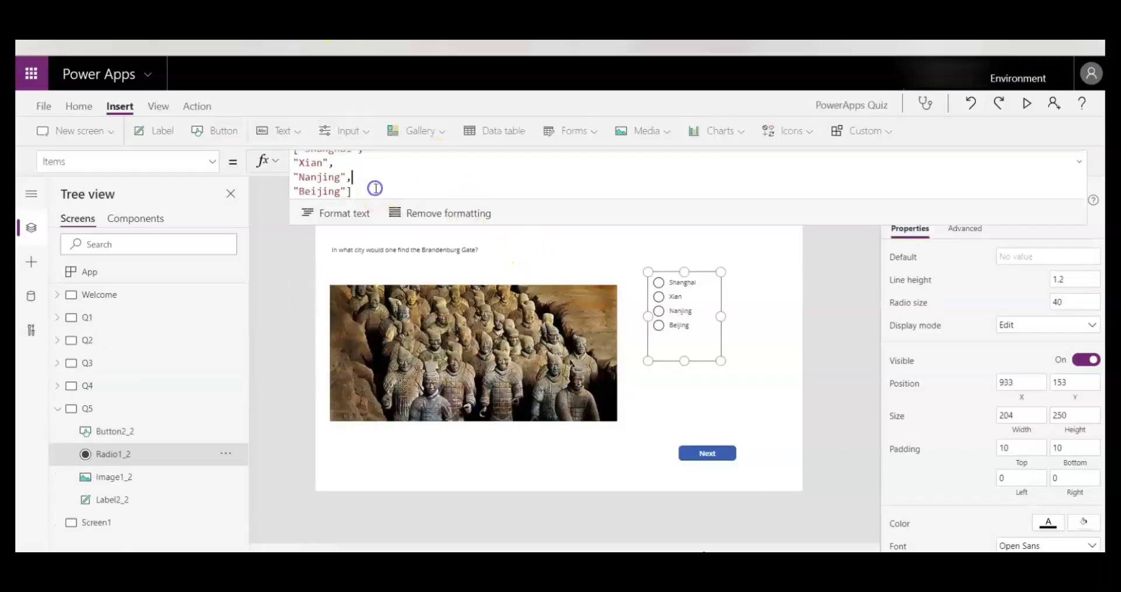
pyautogui.hotkey('ctrl', 'a')
pyautogui.hotkey('ctrl', 'v')
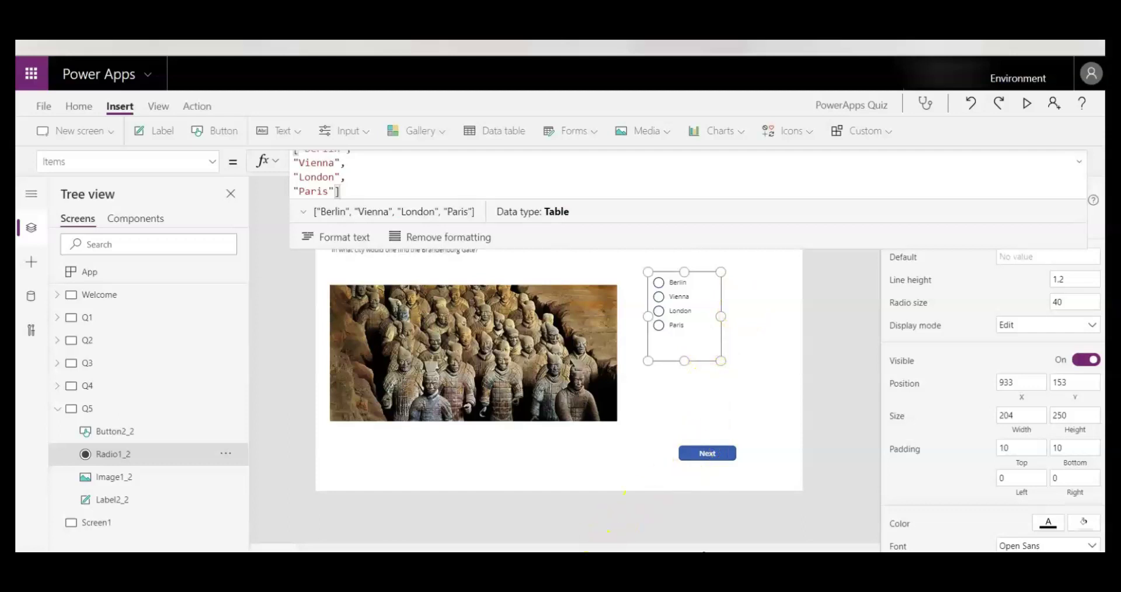
# - Check question 5's correct answer in the QuizQ file and set the compared value in the Q5 Next button's formula to "Berlin"
pyautogui.hotkey('alt', 'Tab')
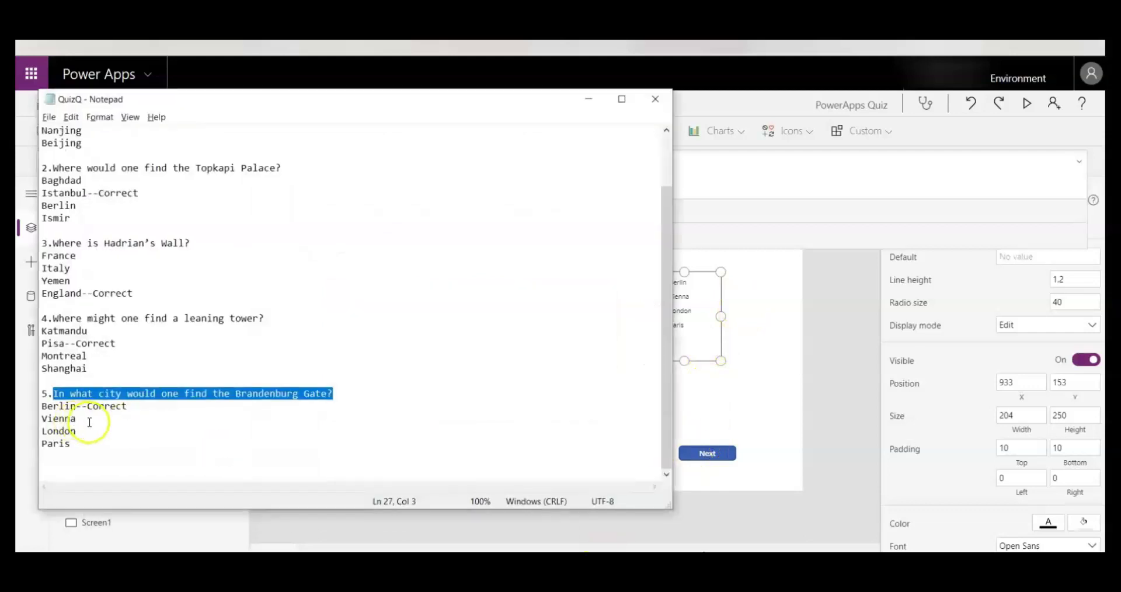
pyautogui.click(737, 424)
pyautogui.click(706, 453)
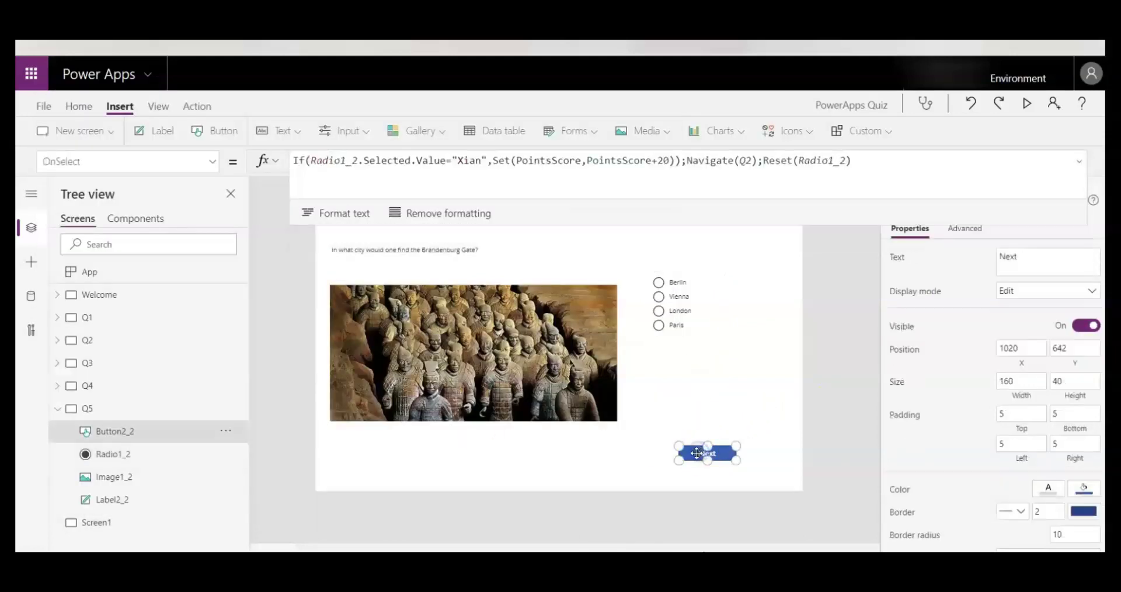
pyautogui.click(497, 165)
pyautogui.doubleClick(479, 160)
pyautogui.write('Berlin')
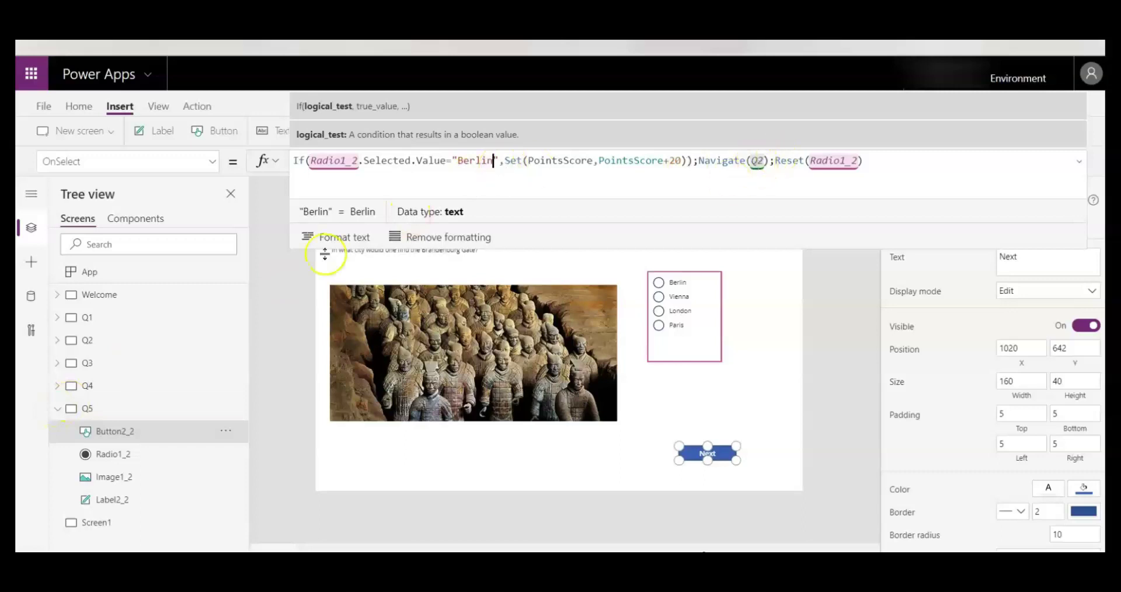
# - Collapse the Q5 control list and rename Screen1 to Finish
pyautogui.click(58, 409)
pyautogui.doubleClick(99, 432)
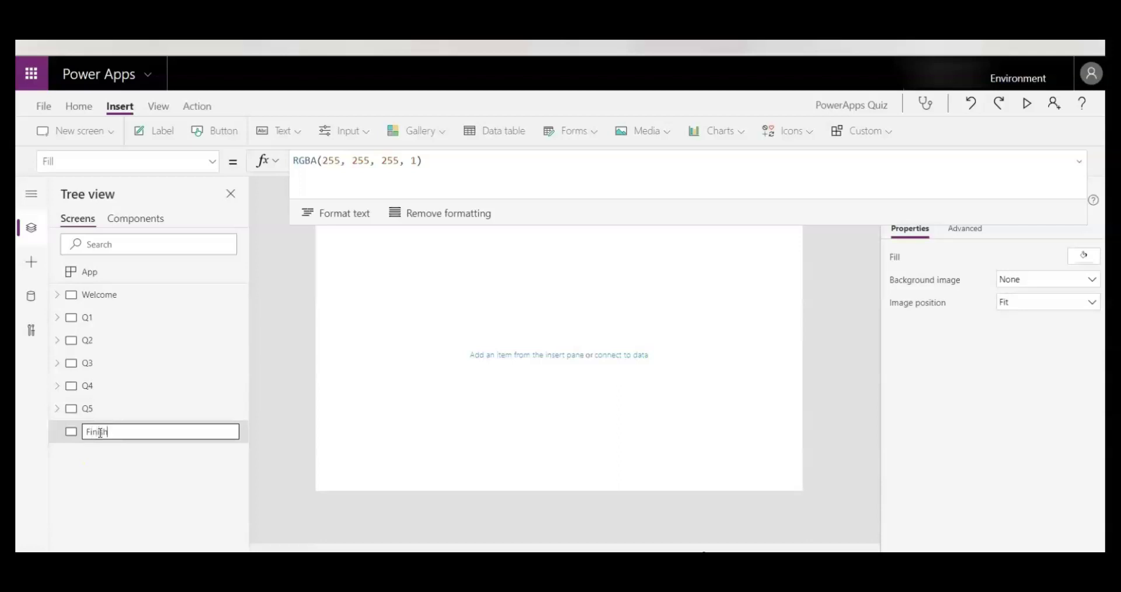
pyautogui.click(132, 448)
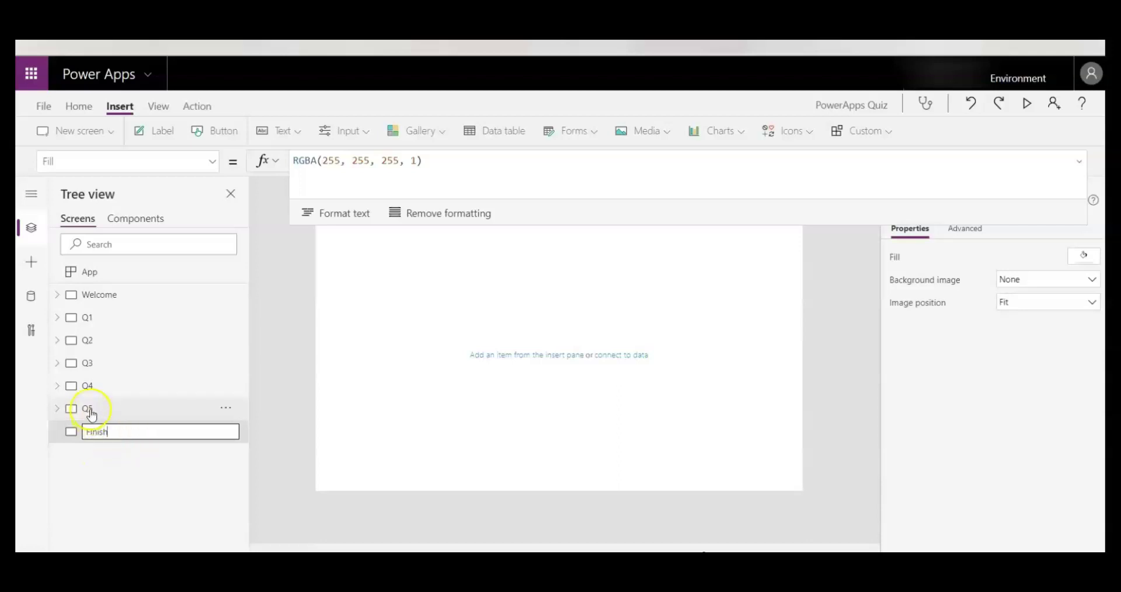
pyautogui.click(89, 409)
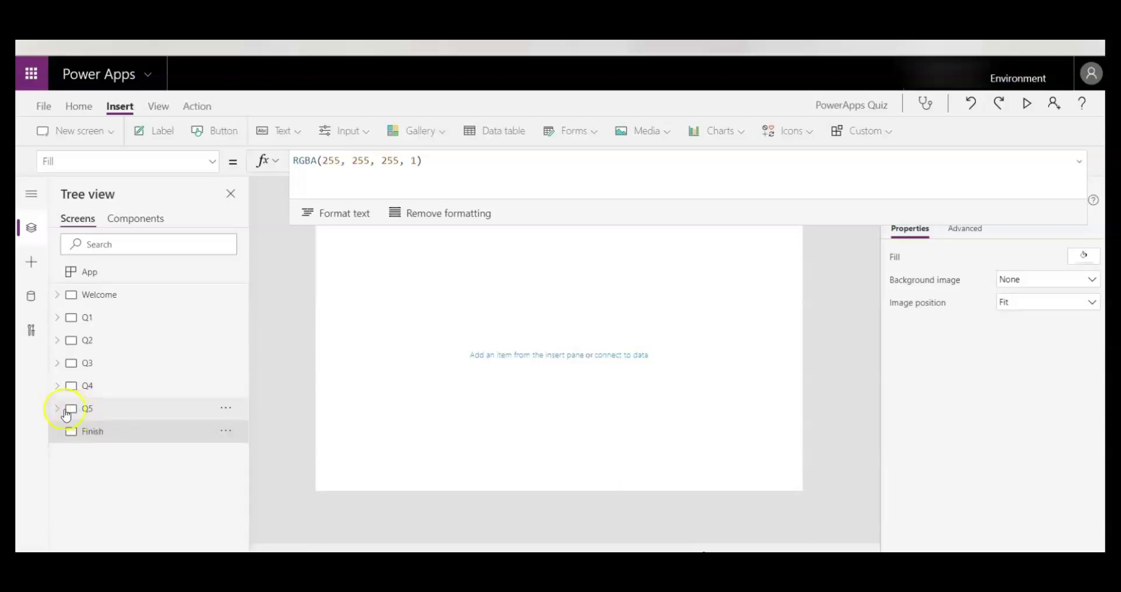
# - Change the Navigate target in the Q5 Next button's formula to Finish and collapse the Q5 control list
pyautogui.click(99, 408)
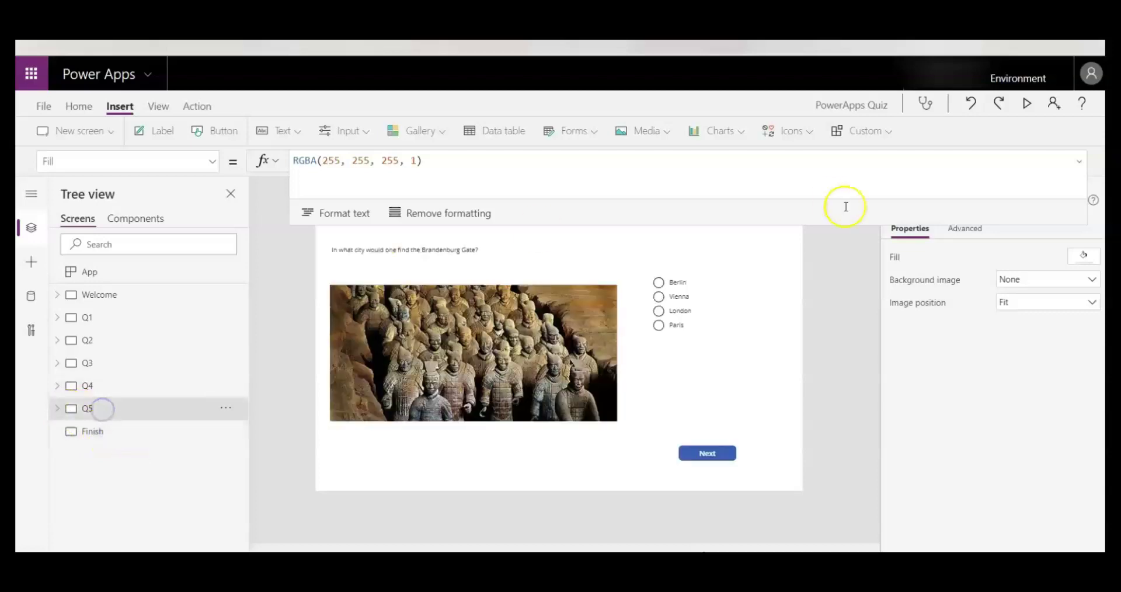
pyautogui.click(721, 448)
pyautogui.doubleClick(758, 160)
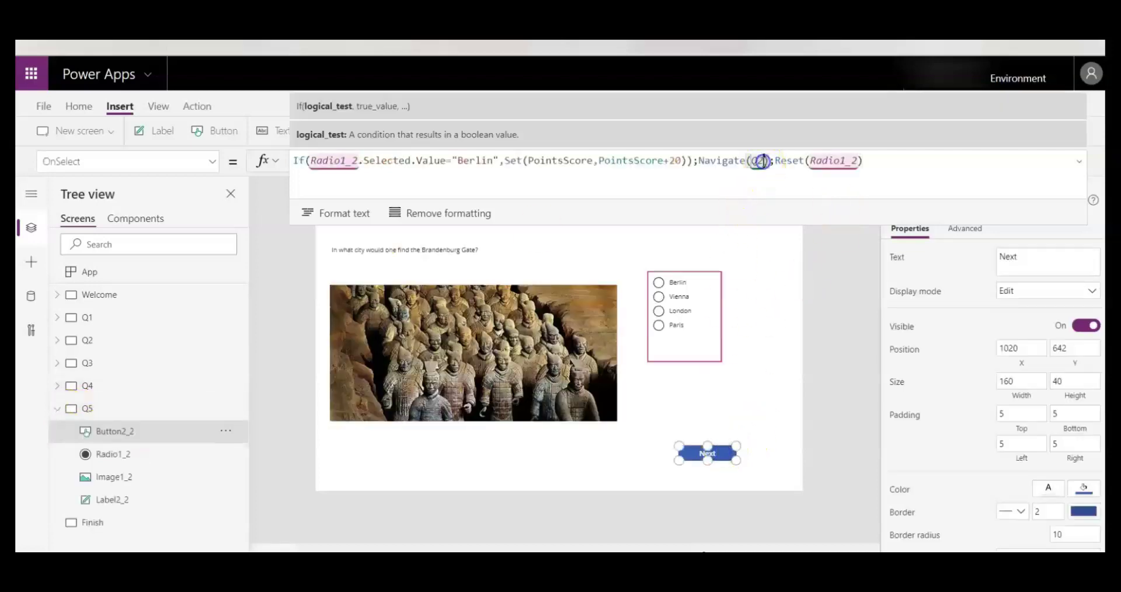
pyautogui.press('BackSpace')
pyautogui.write('Finish')
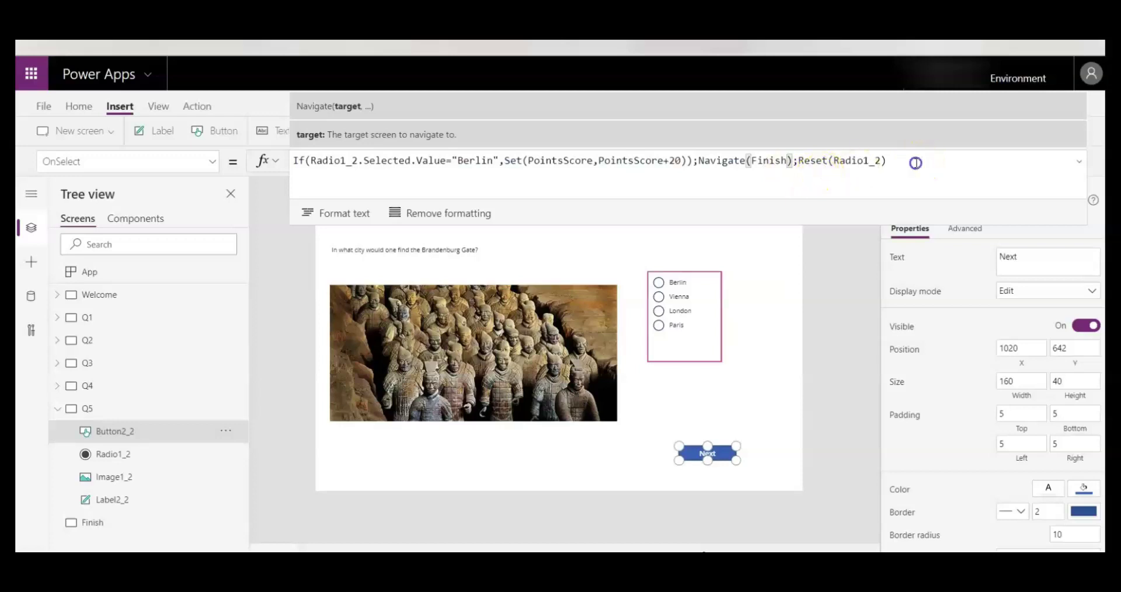
pyautogui.click(916, 163)
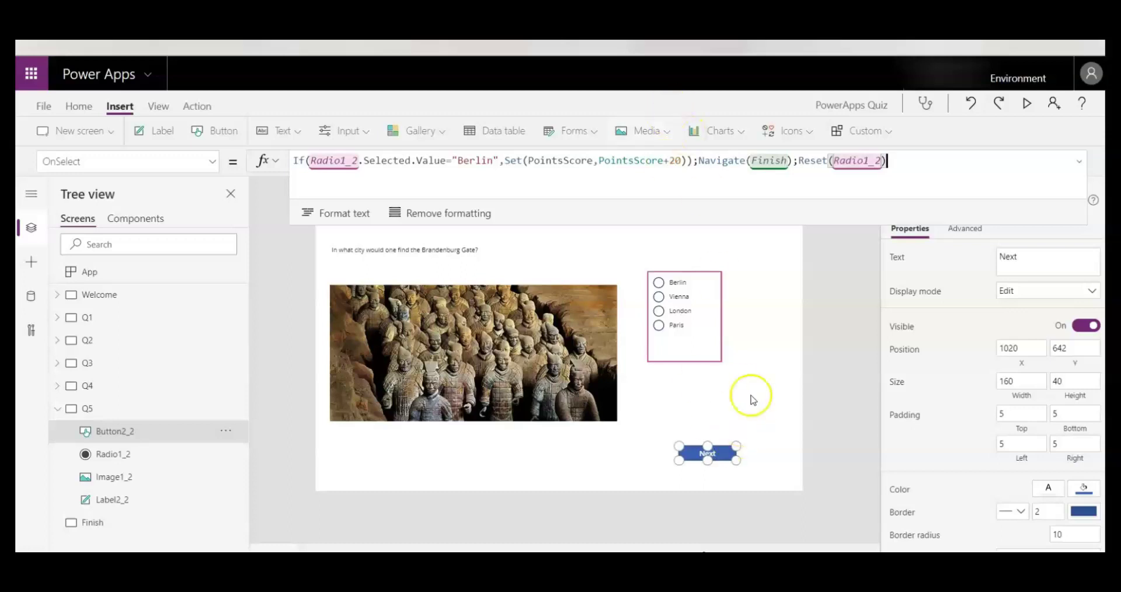
pyautogui.click(57, 408)
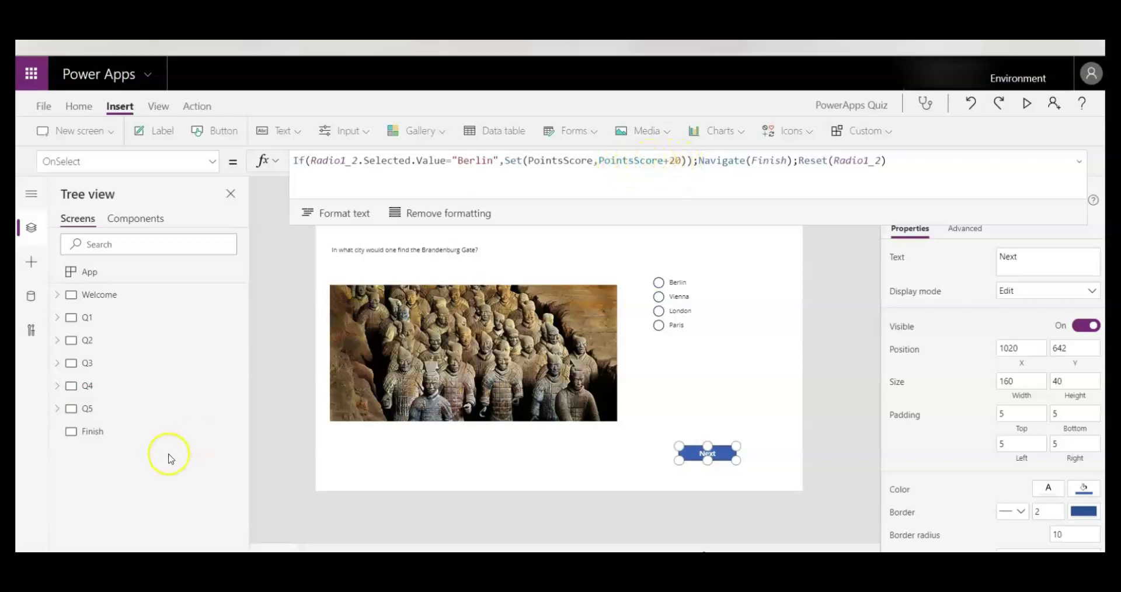
# - Add a label near the middle of the Finish screen, at about X 321, Y 240, and a button just below it
pyautogui.click(92, 432)
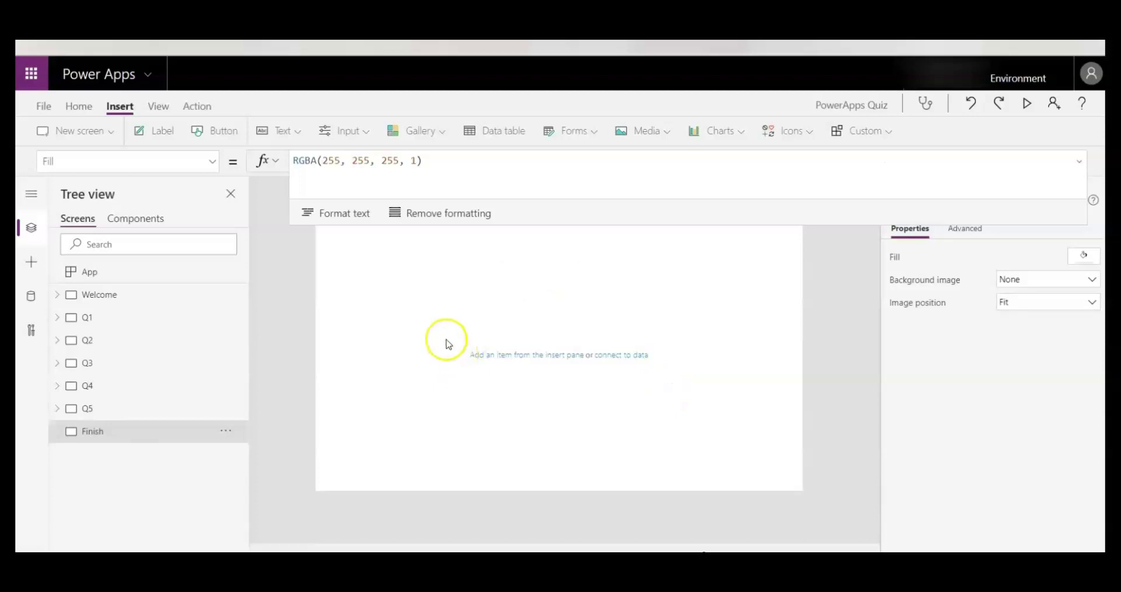
pyautogui.click(158, 131)
pyautogui.moveTo(381, 245); pyautogui.dragTo(677, 351)
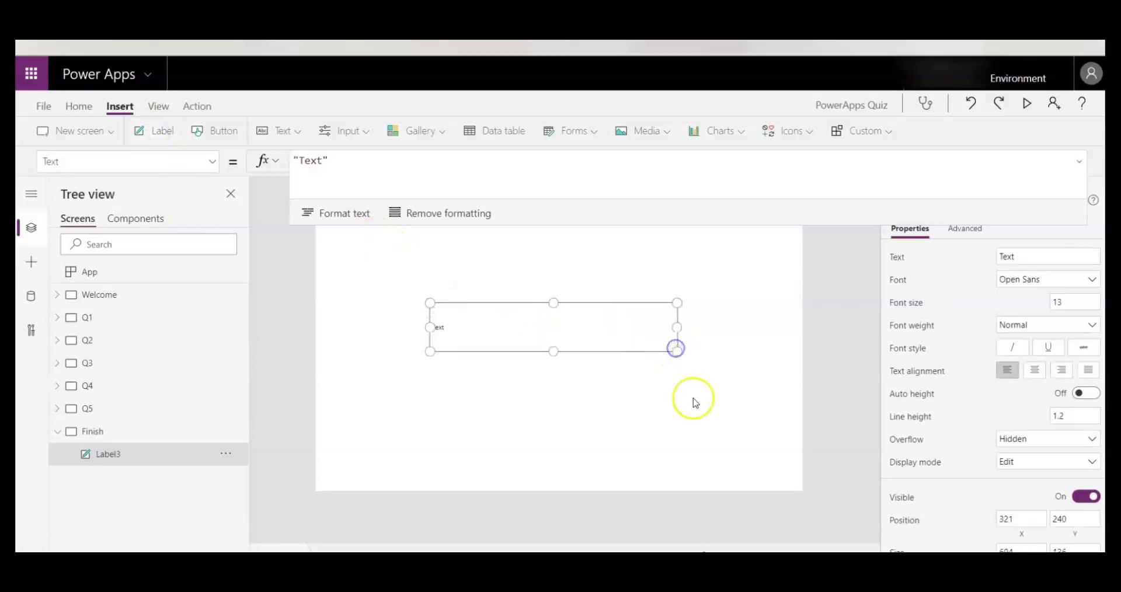
pyautogui.click(225, 131)
pyautogui.moveTo(344, 238); pyautogui.dragTo(509, 346)
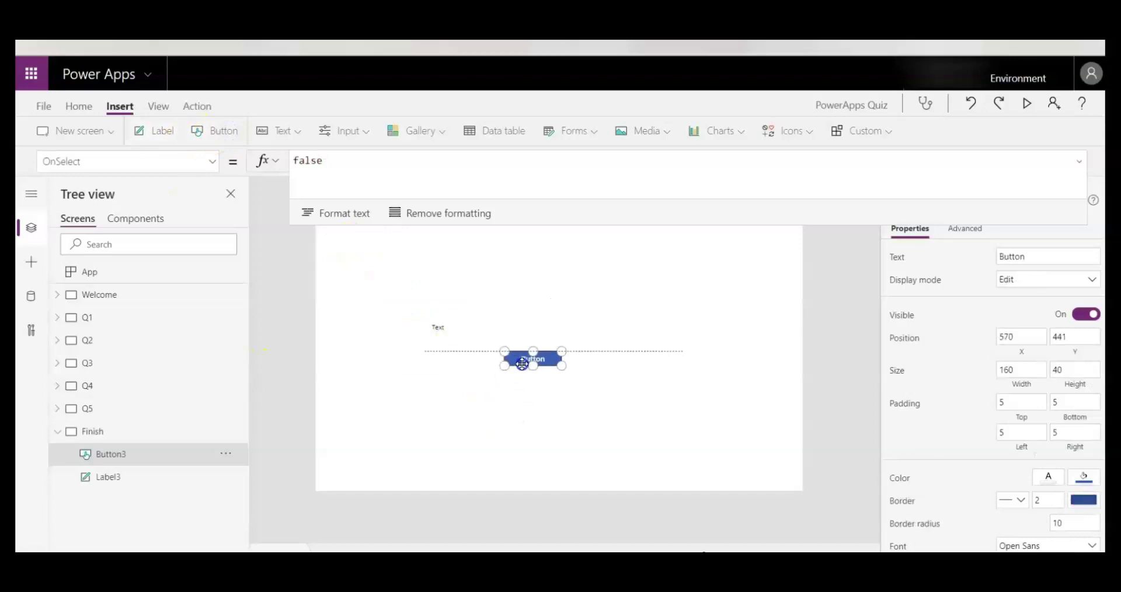
# - Set the Finish screen label's text formula to "Thanks for participation , your score is: " & PointsScore
pyautogui.click(503, 324)
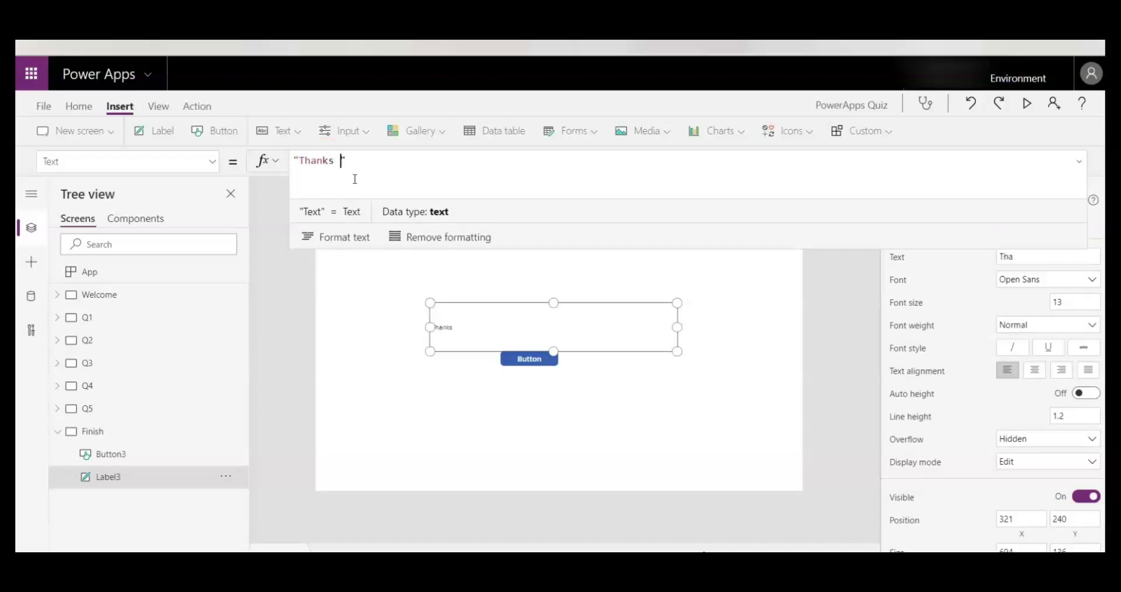
pyautogui.write('rticipation')
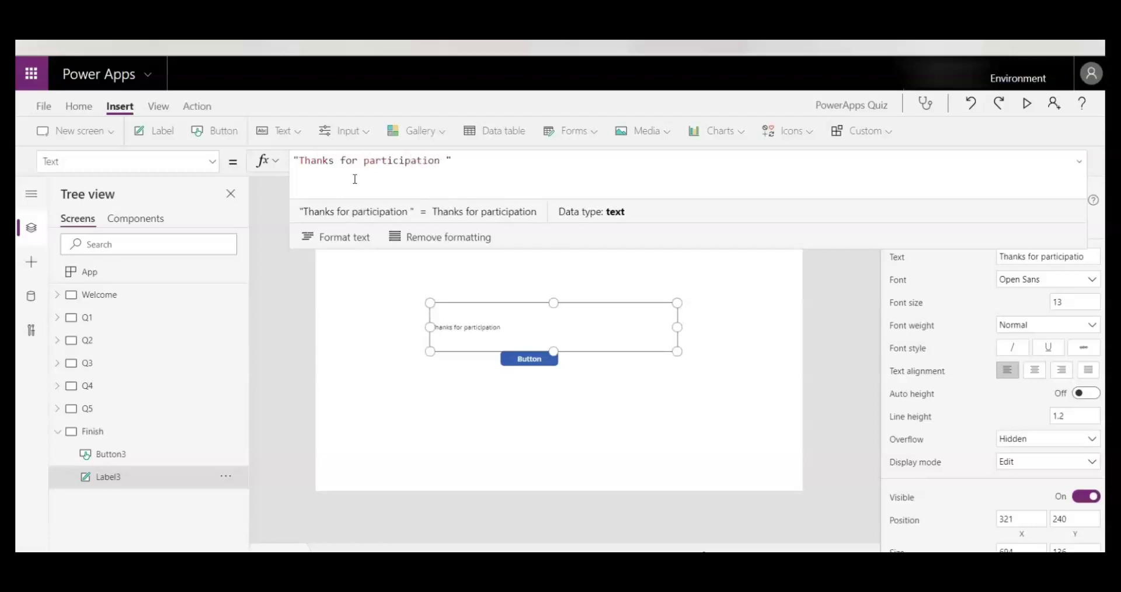
pyautogui.write(' , your score is" ')
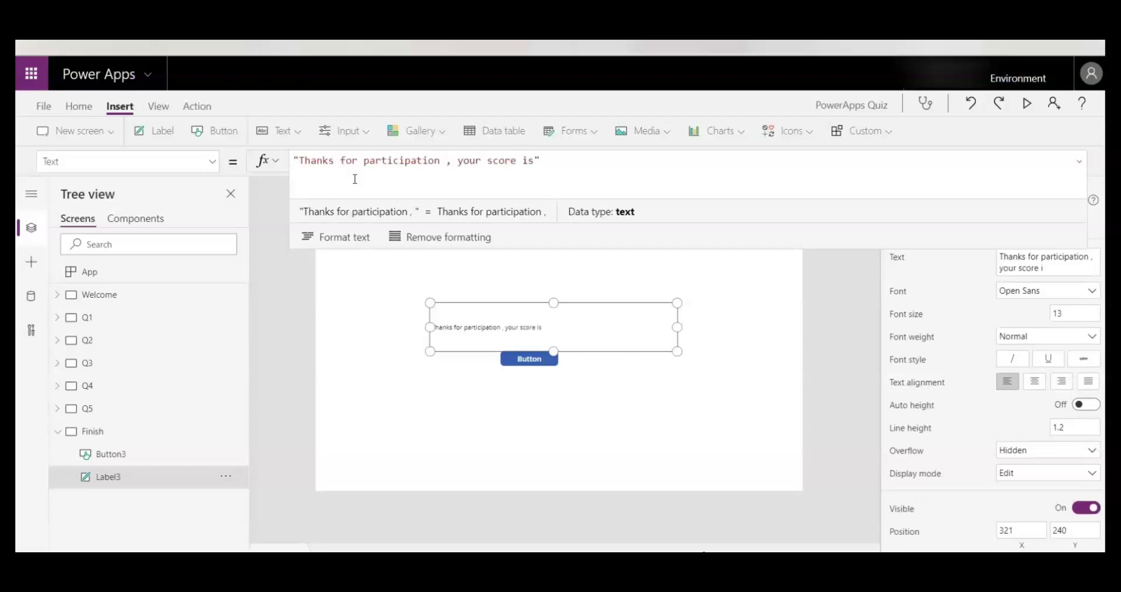
pyautogui.write('&')
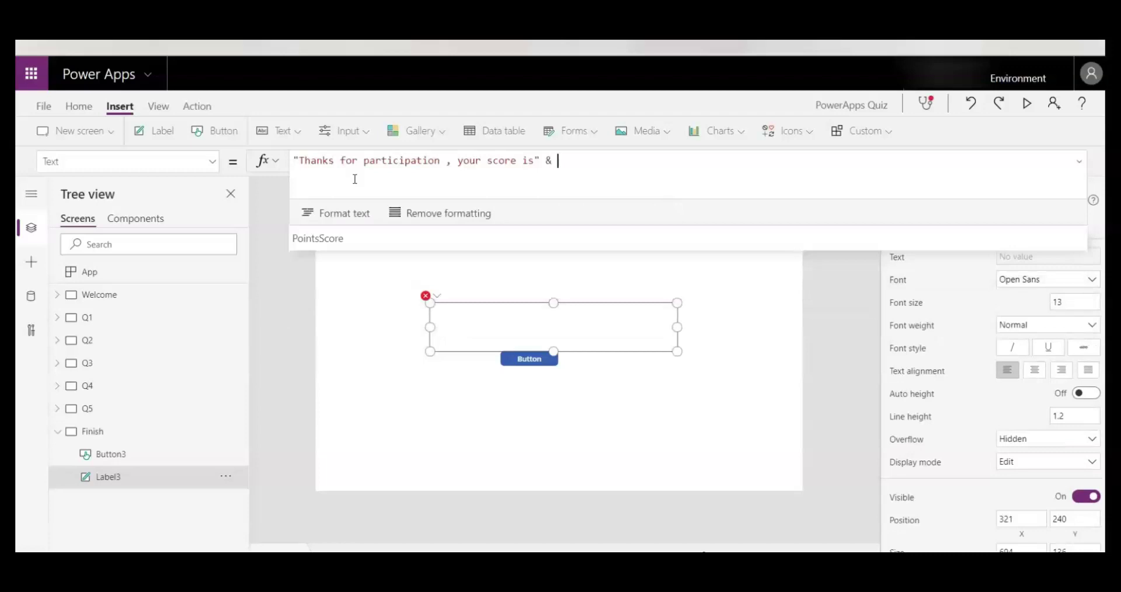
pyautogui.press('Tab')
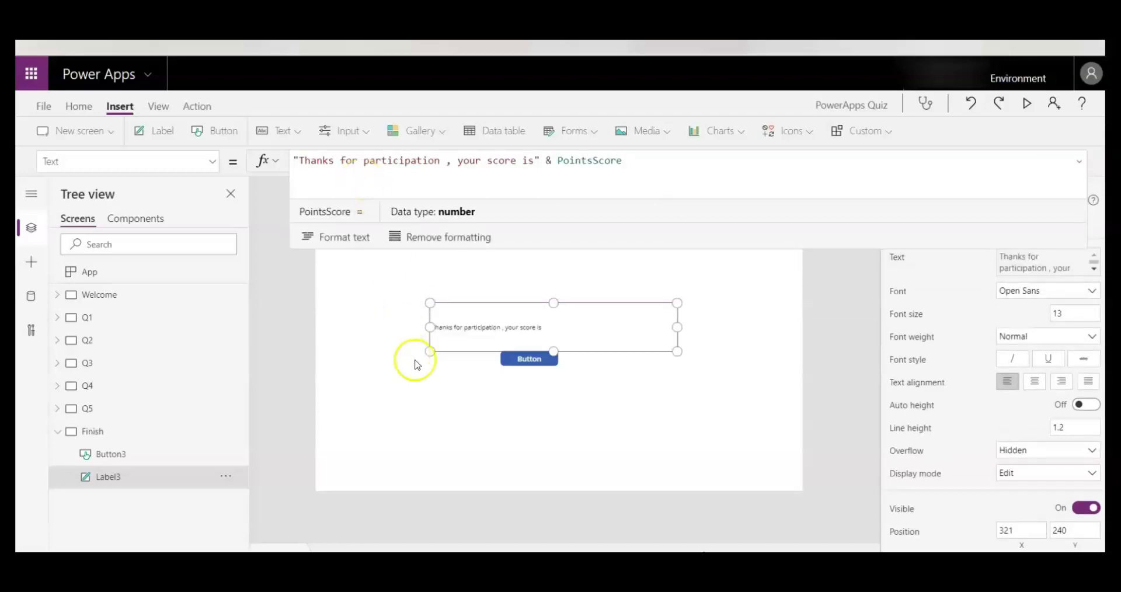
pyautogui.click(537, 160)
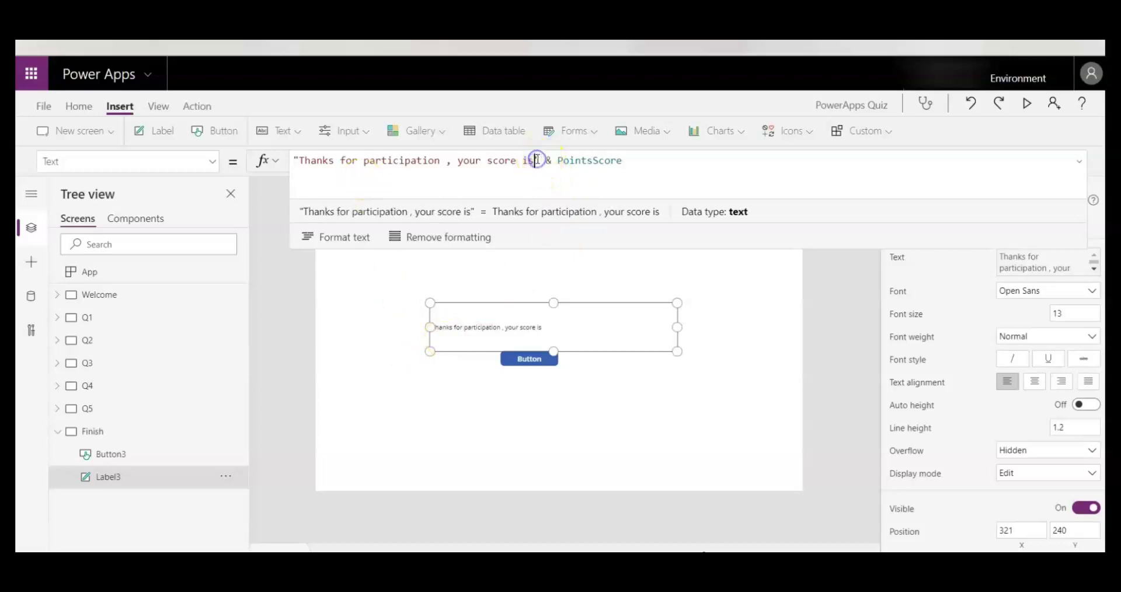
pyautogui.write(':')
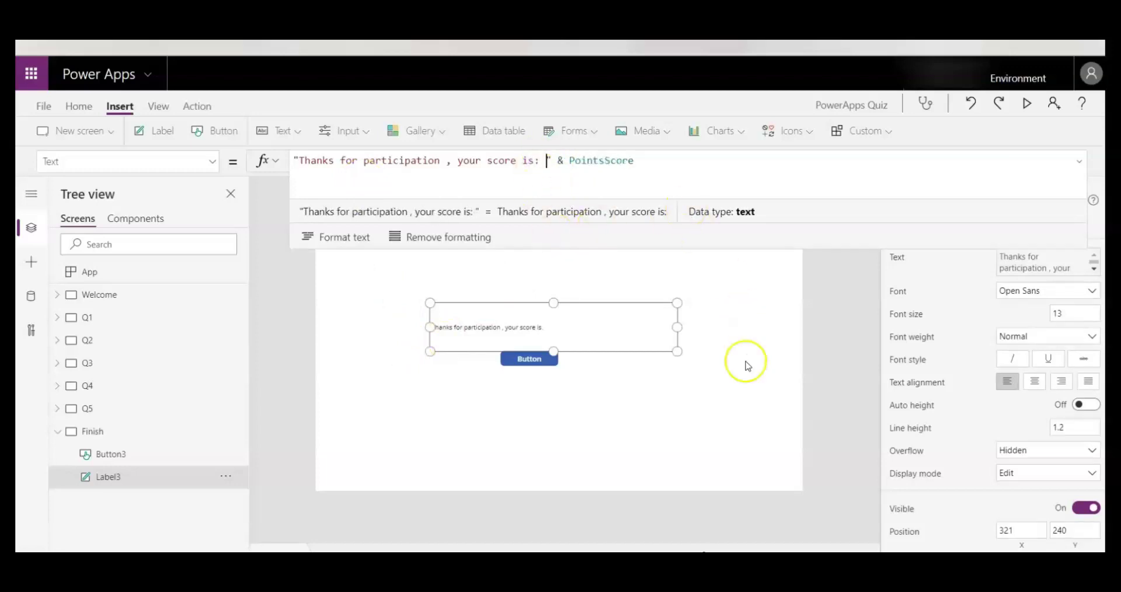
# - Change the Finish screen button's text to Exit and collapse the Finish control list
pyautogui.click(527, 362)
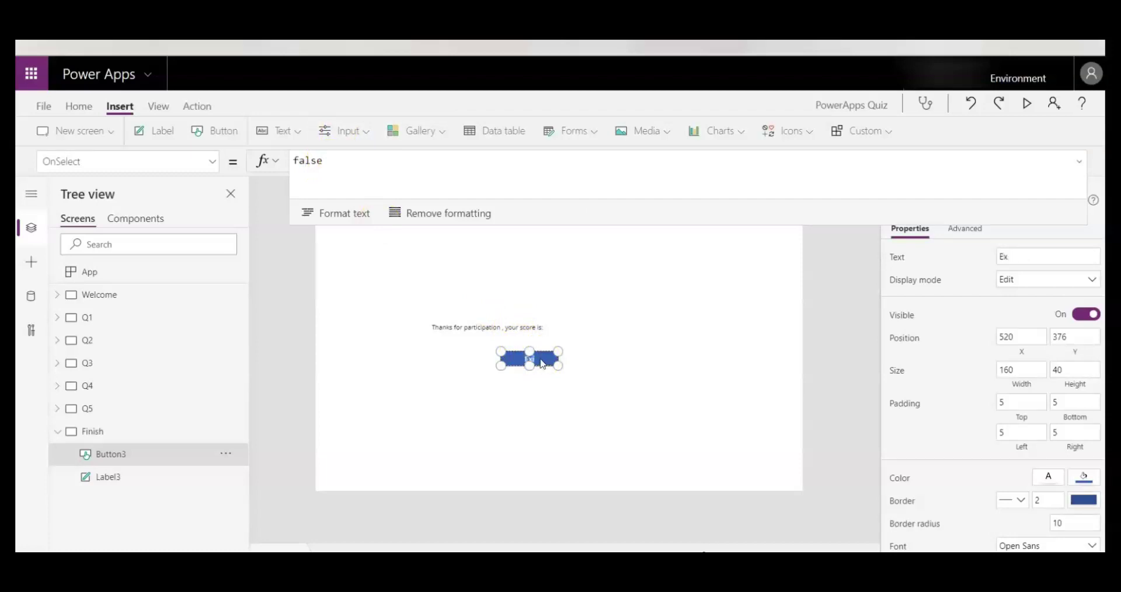
pyautogui.click(549, 390)
pyautogui.click(554, 390)
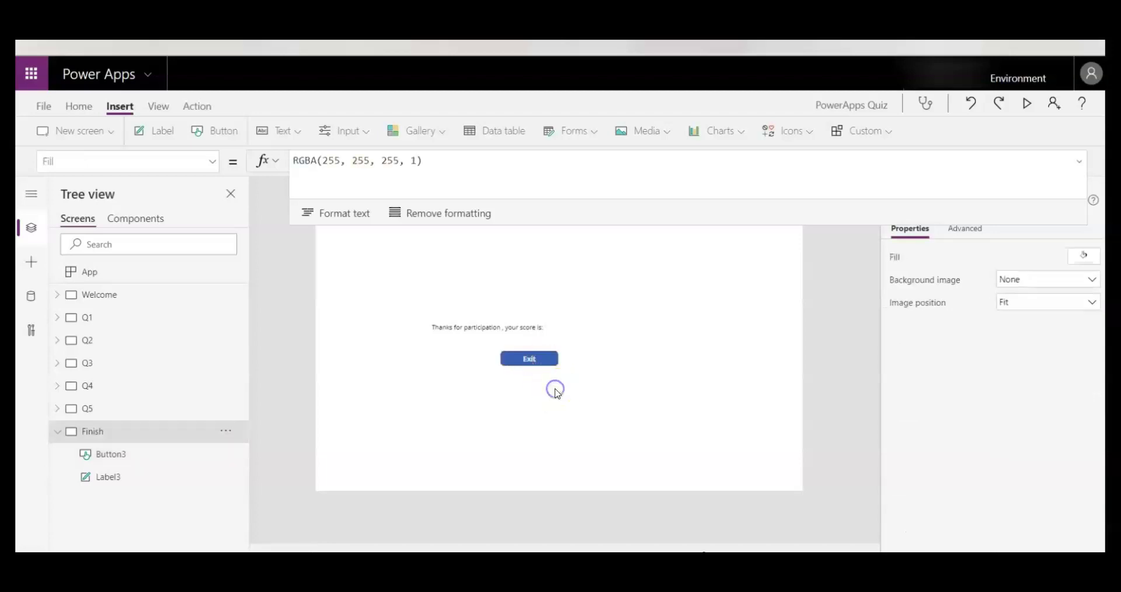
pyautogui.click(58, 432)
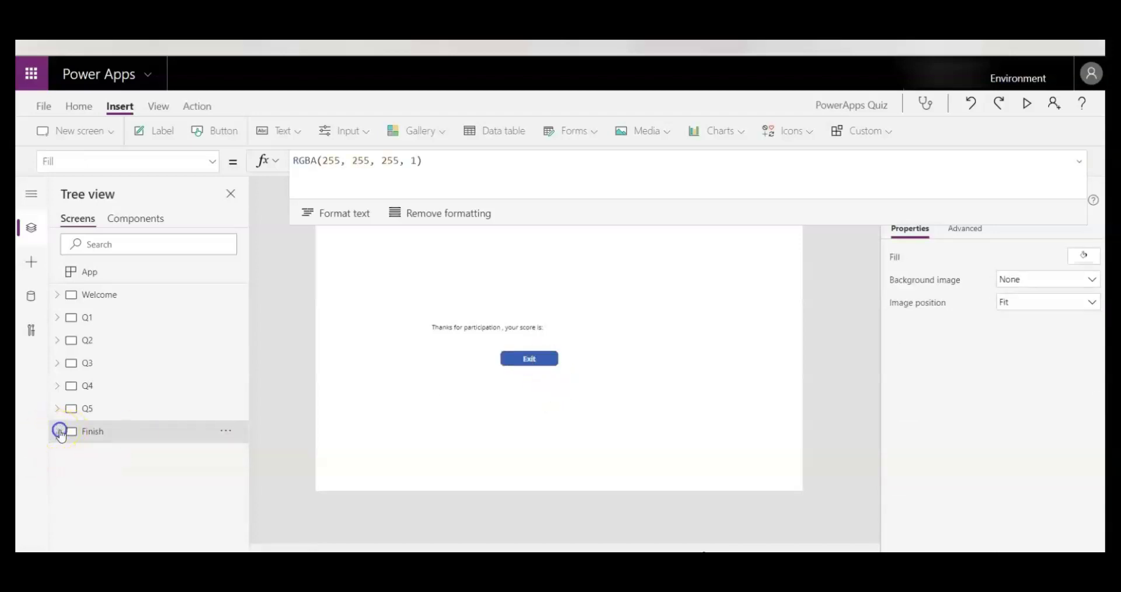
pyautogui.click(99, 295)
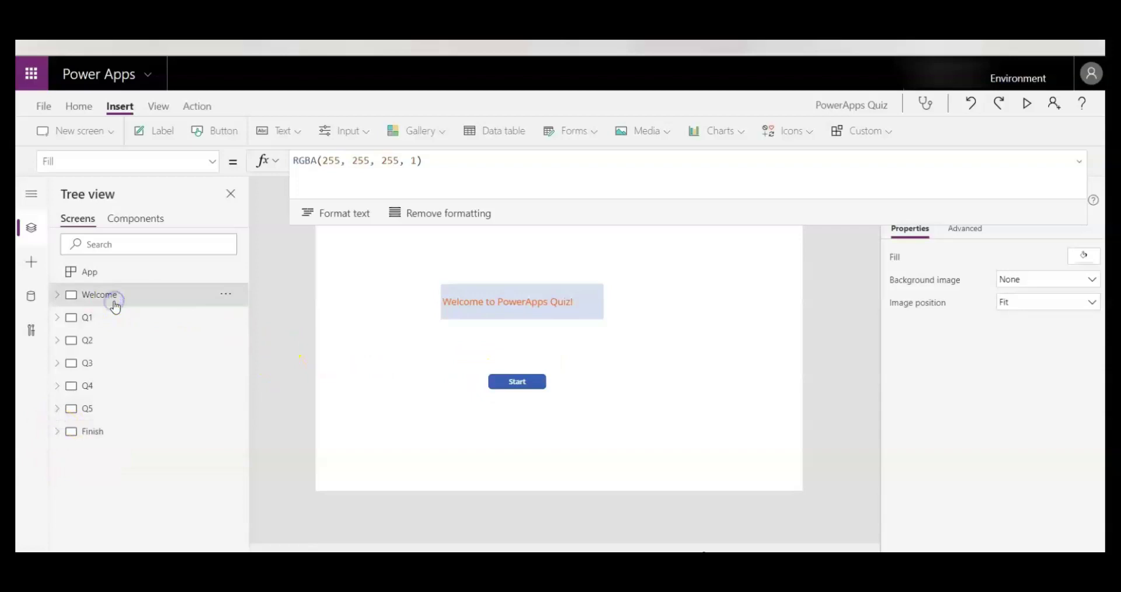
pyautogui.click(93, 430)
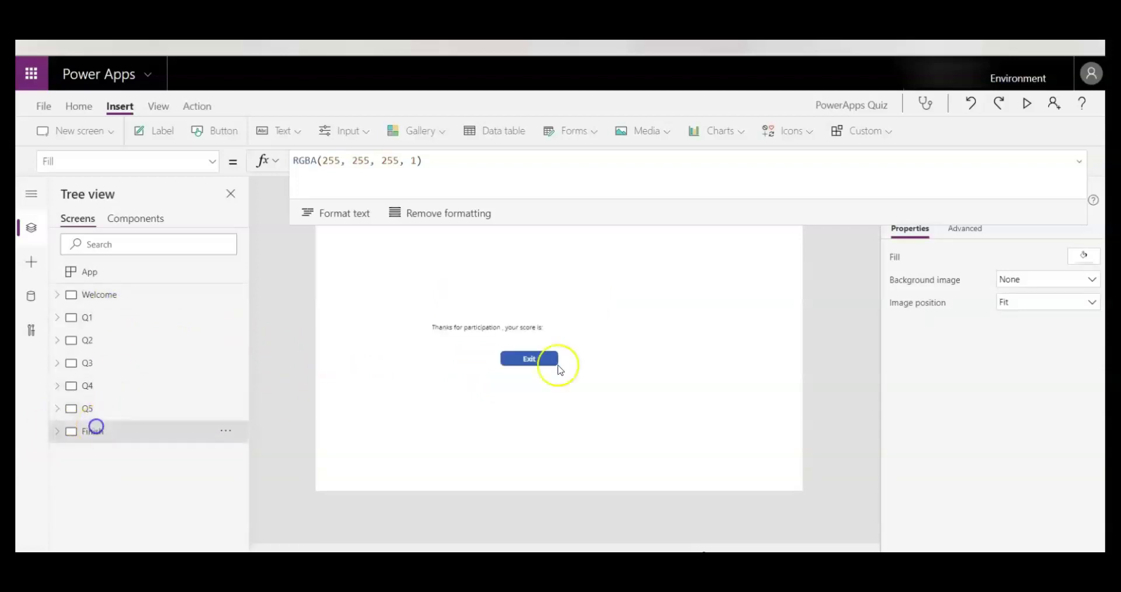
# - Switch to the IdentifyYourTeammates! app and copy the OnSelect formula of its Finish screen's Exit button
pyautogui.click(528, 357)
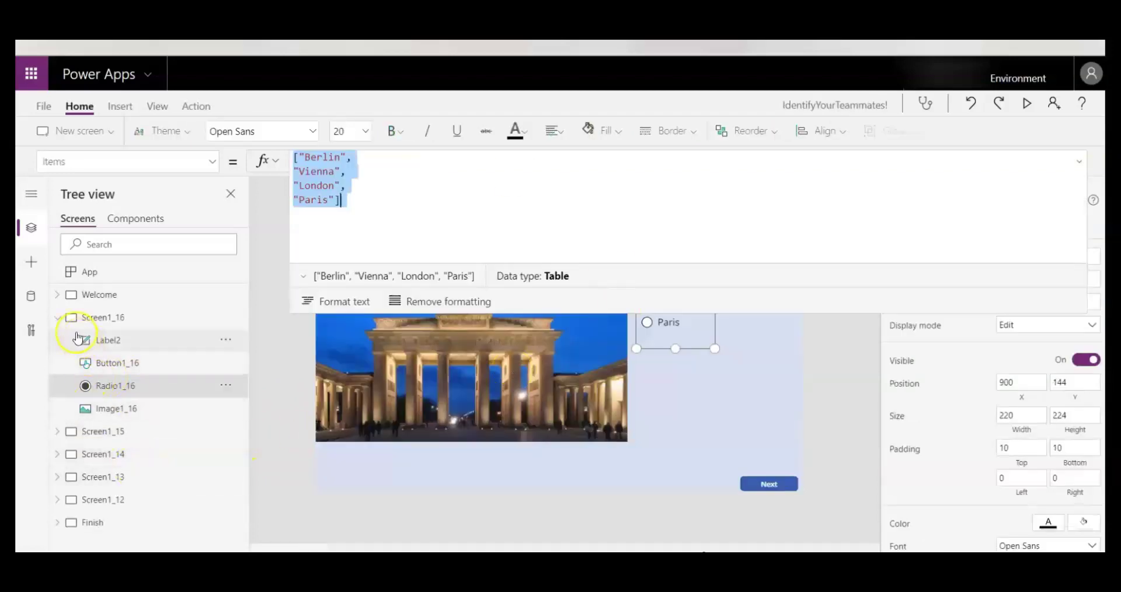
pyautogui.click(58, 317)
pyautogui.click(114, 432)
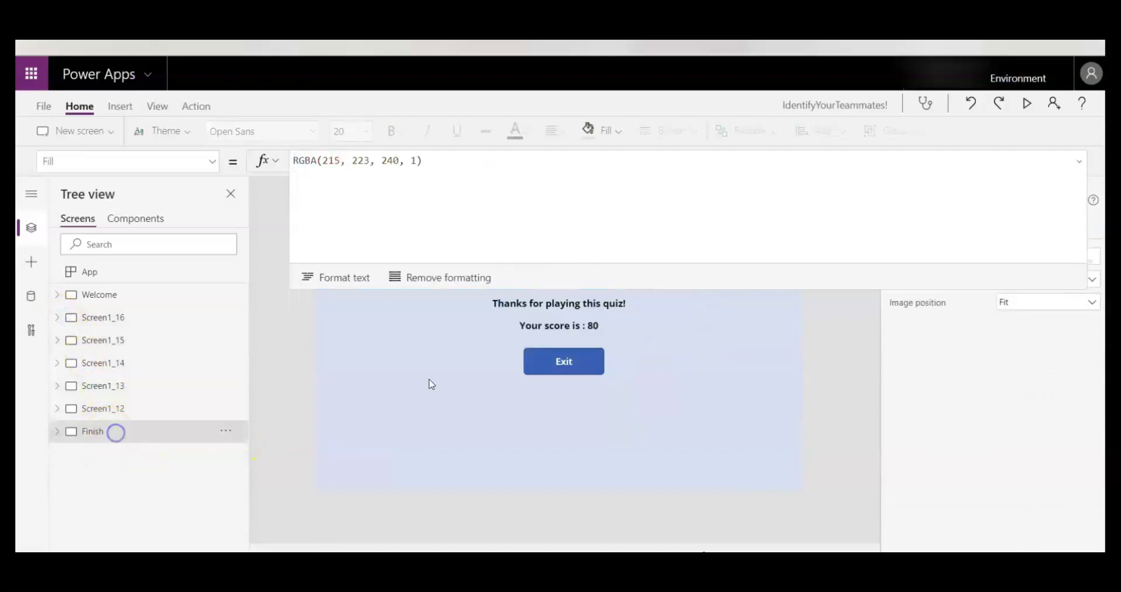
pyautogui.click(545, 366)
pyautogui.moveTo(413, 207); pyautogui.dragTo(303, 153)
pyautogui.hotkey('ctrl', 'c')
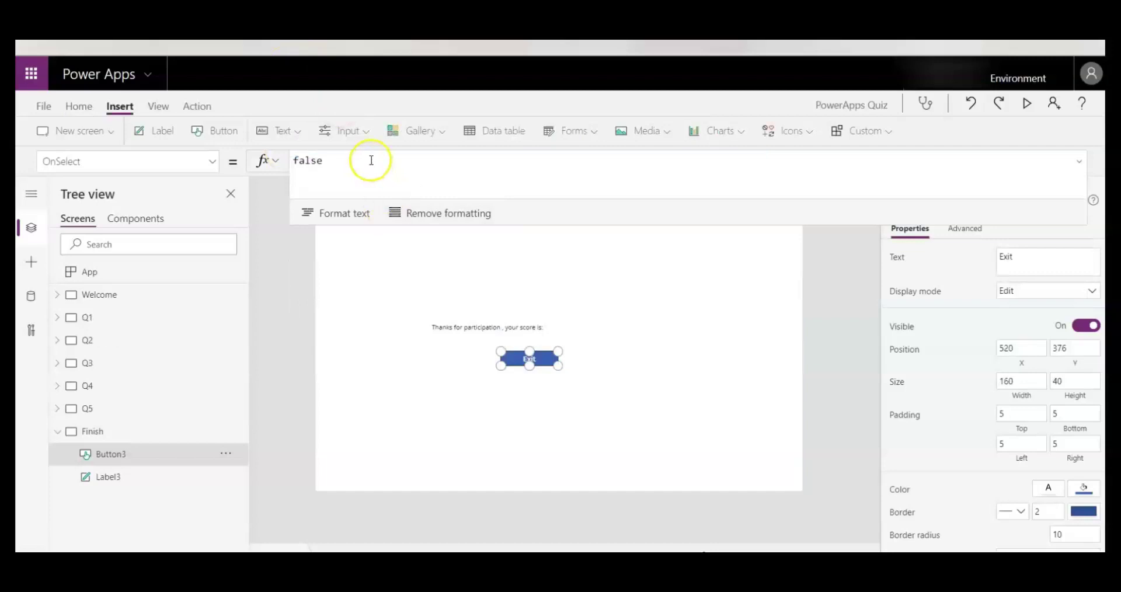
# - Replace the Exit button's OnSelect formula in PowerApps Quiz with the copied Patch, Exit(true) and Set(PointsScore,0) formula, and check its error
pyautogui.moveTo(367, 160); pyautogui.dragTo(238, 161)
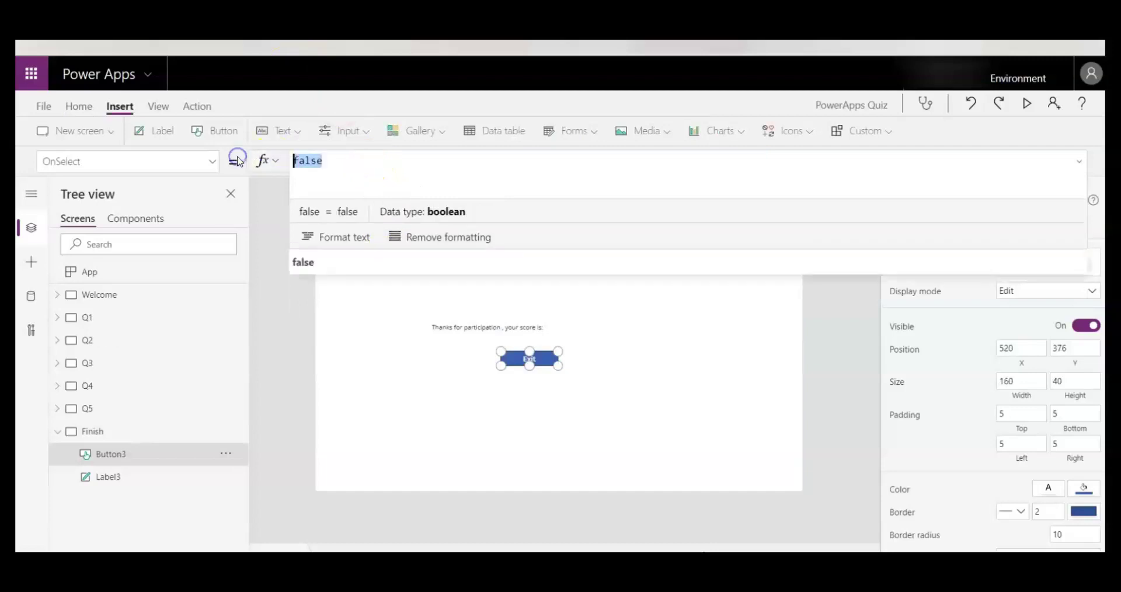
pyautogui.hotkey('ctrl', 'v')
pyautogui.moveTo(497, 224); pyautogui.dragTo(501, 261)
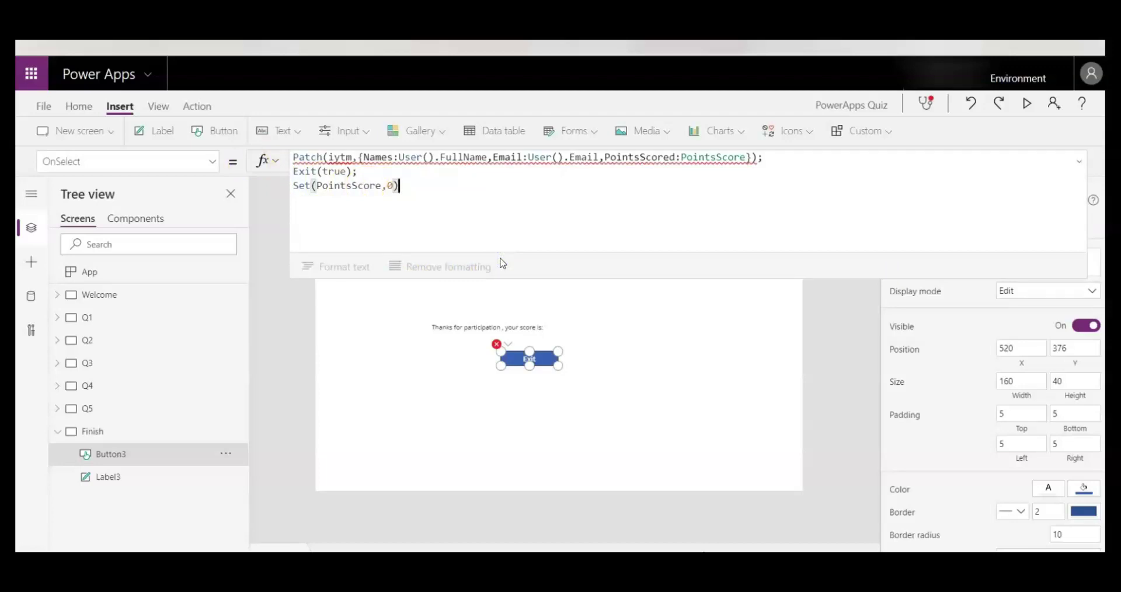
pyautogui.moveTo(498, 345)
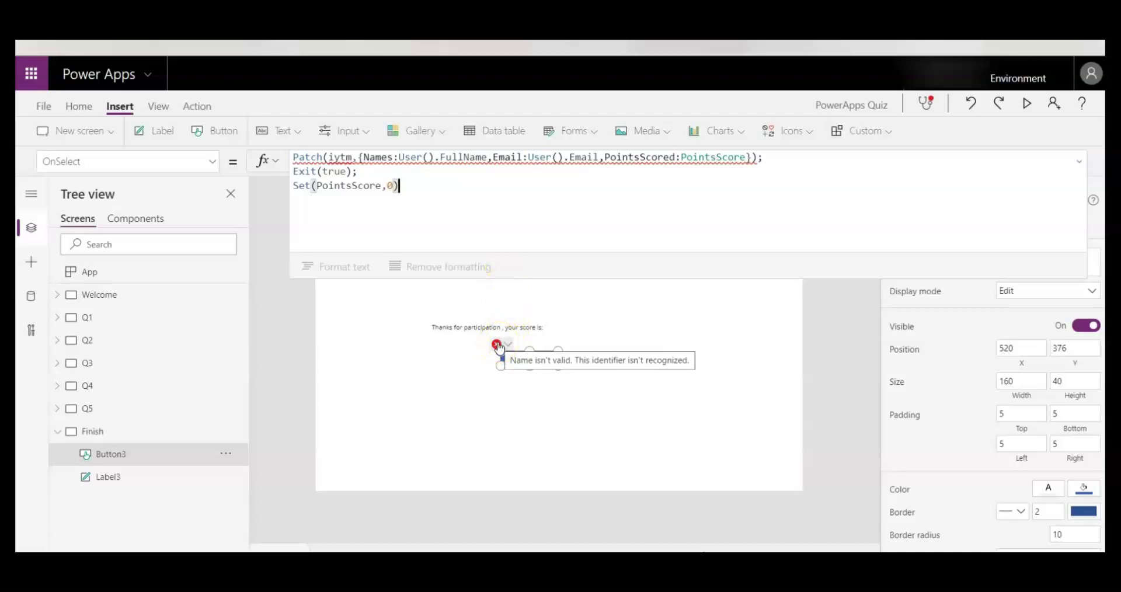
pyautogui.moveTo(366, 168)
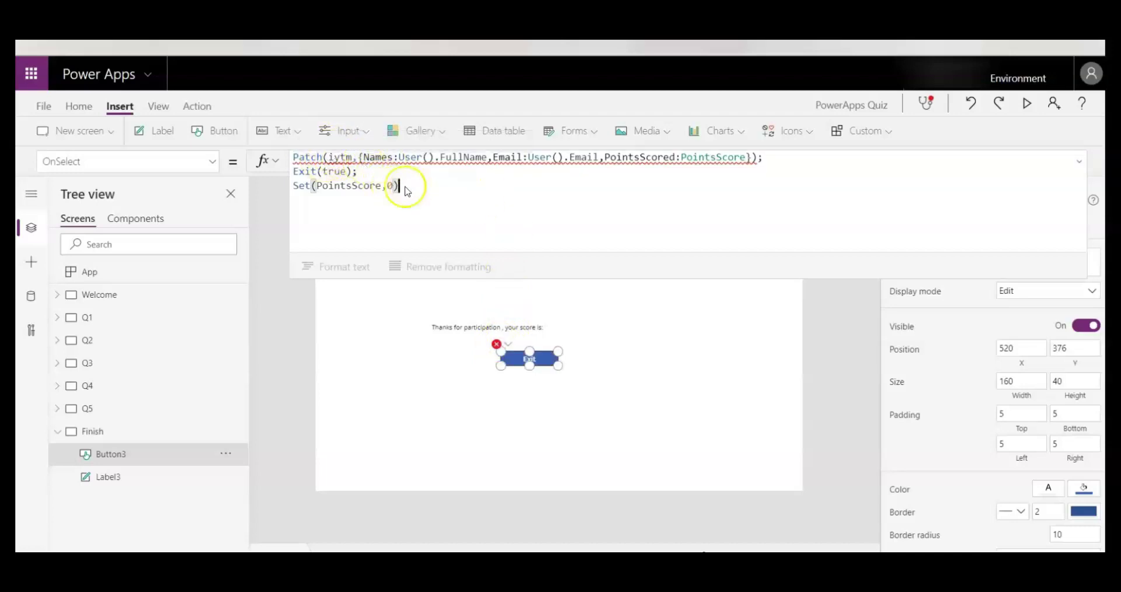
pyautogui.click(434, 204)
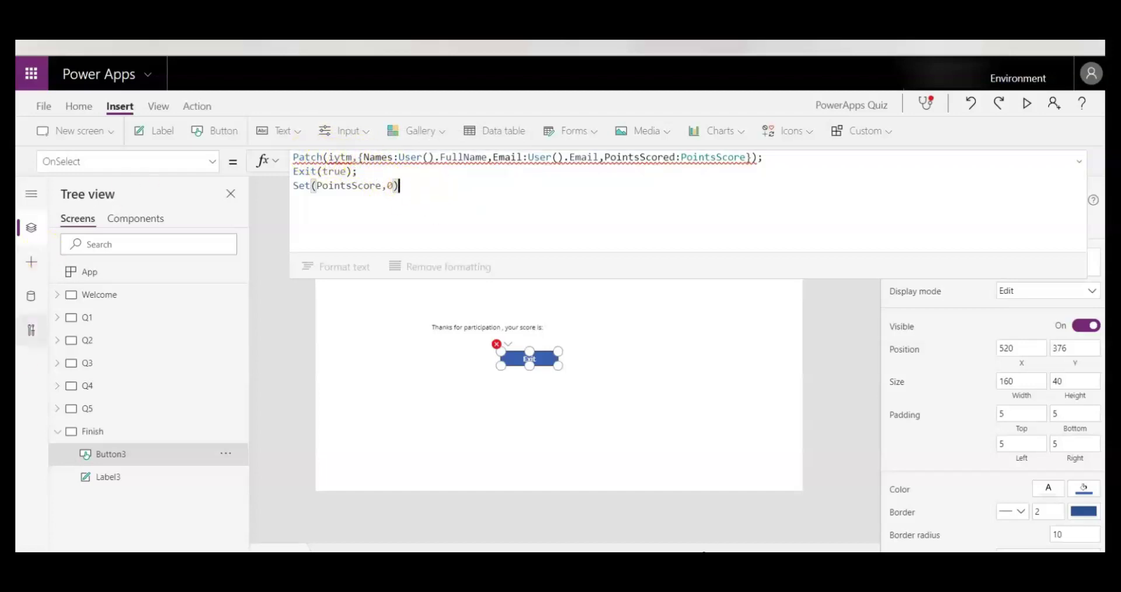
# - Connect the iytm Excel table as a data source through OneDrive for Business and collapse the In your app and Entities groups
pyautogui.click(33, 297)
pyautogui.click(129, 221)
pyautogui.write('onedrive')
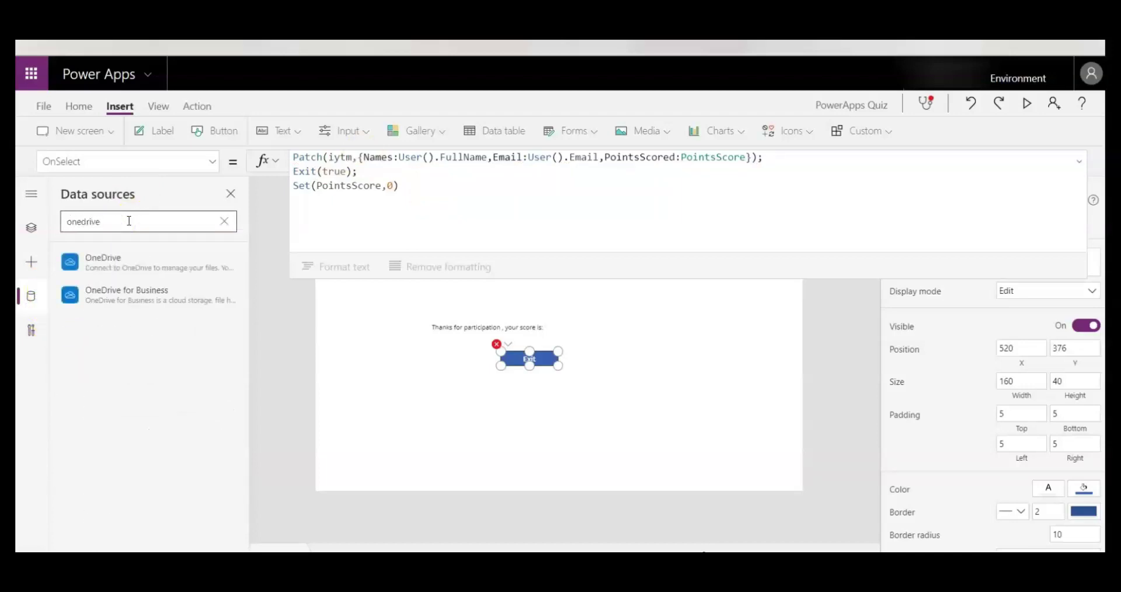
pyautogui.click(138, 295)
pyautogui.click(392, 350)
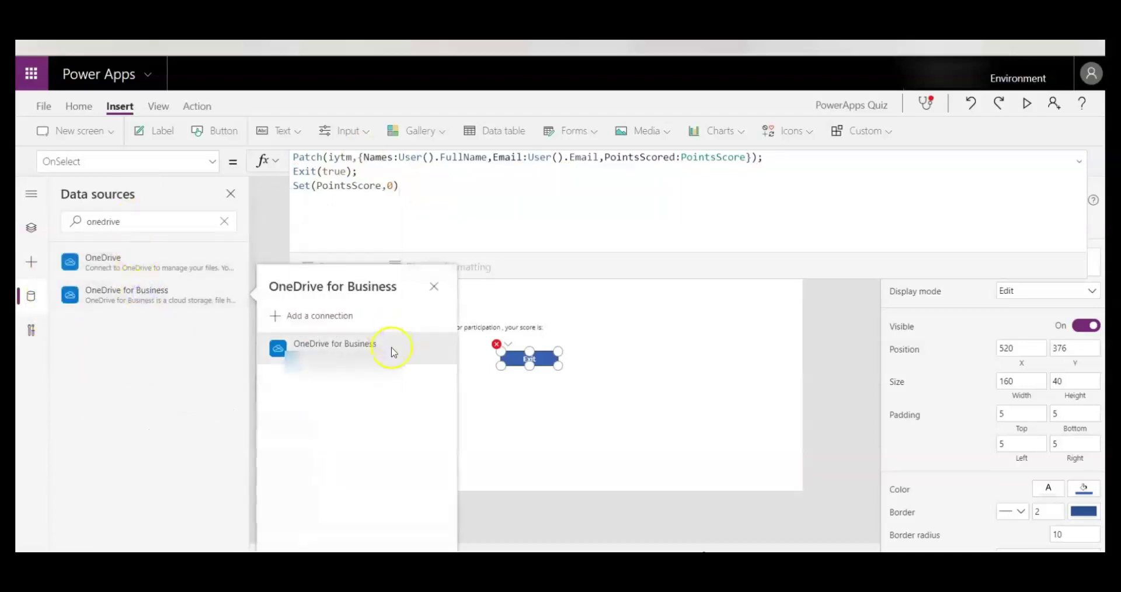
pyautogui.click(968, 146)
pyautogui.click(968, 147)
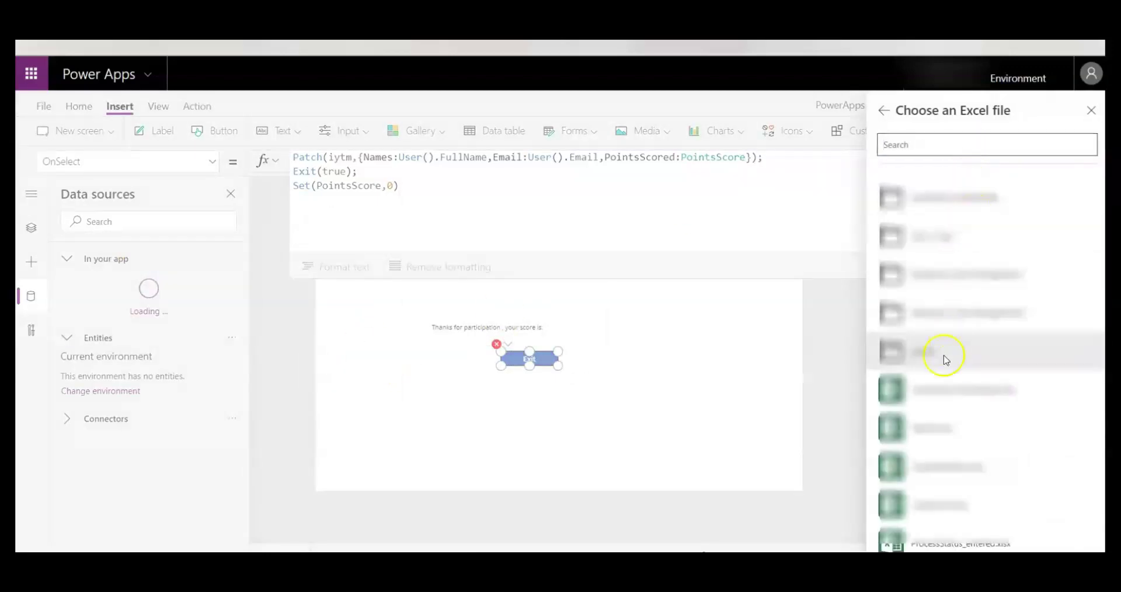
pyautogui.click(950, 389)
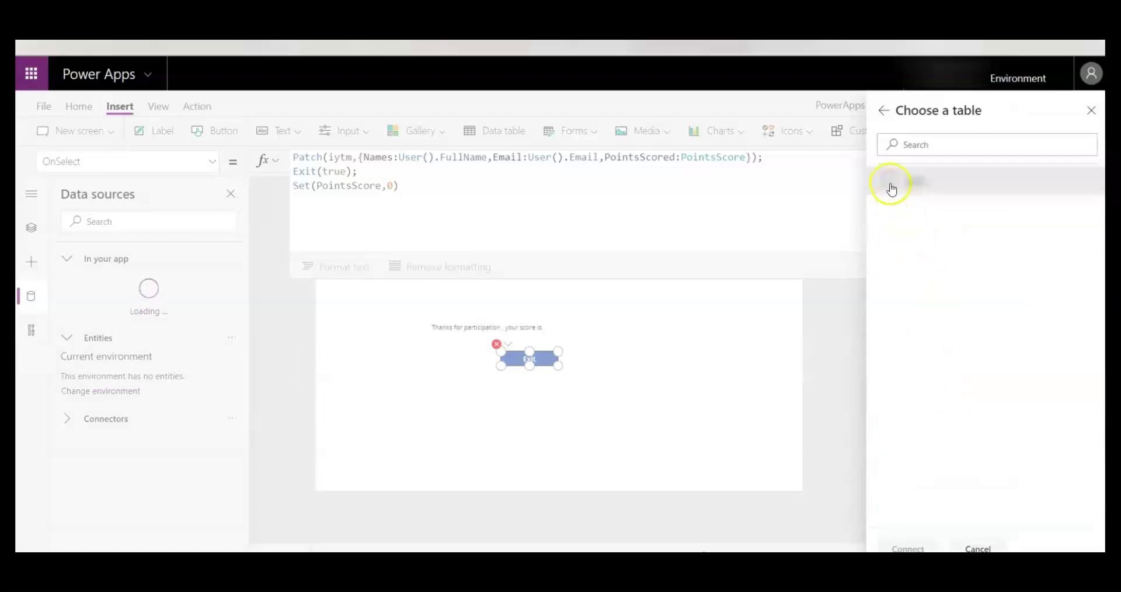
pyautogui.click(890, 186)
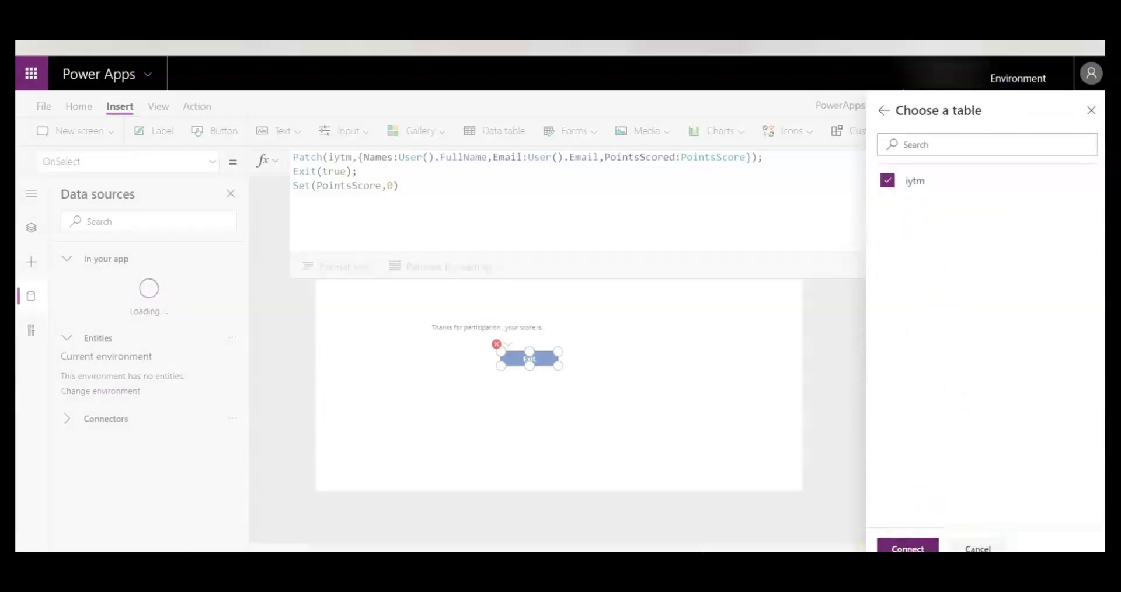
pyautogui.click(905, 547)
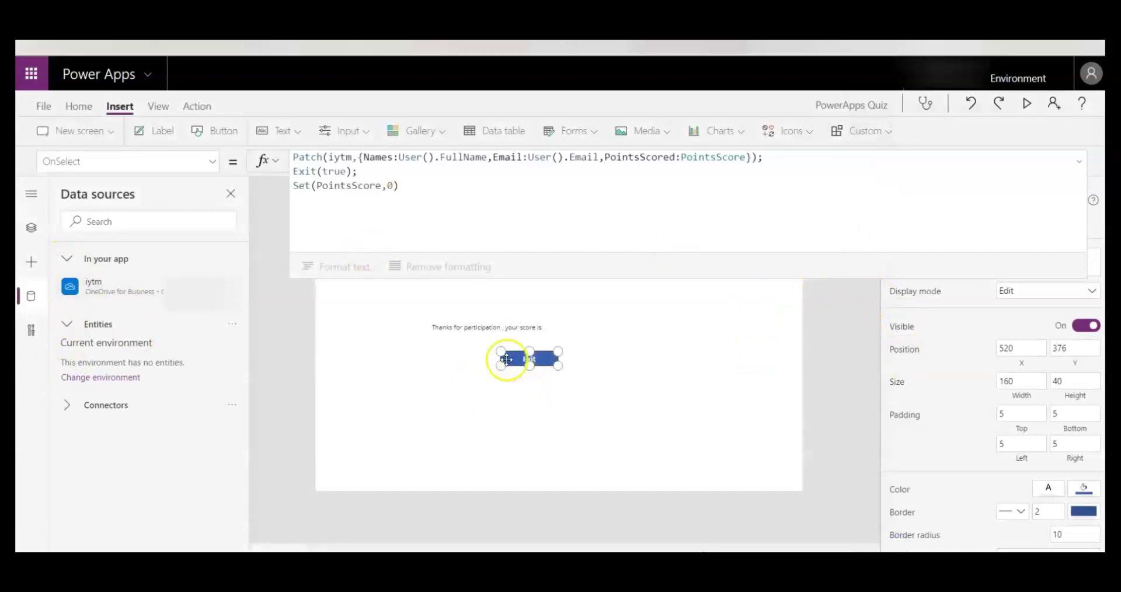
pyautogui.click(68, 258)
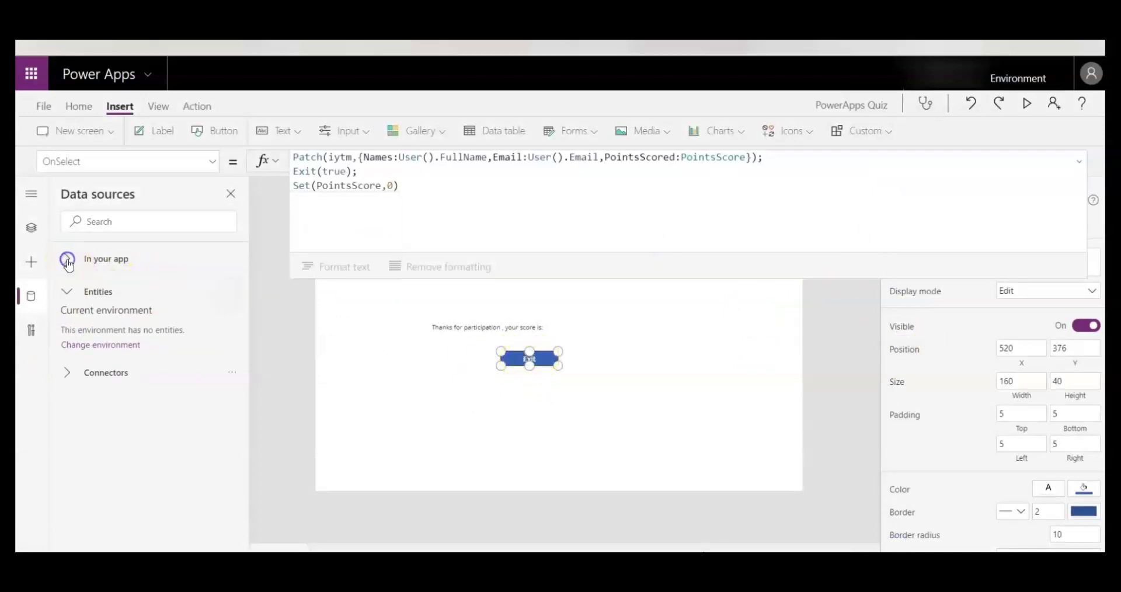
pyautogui.click(67, 289)
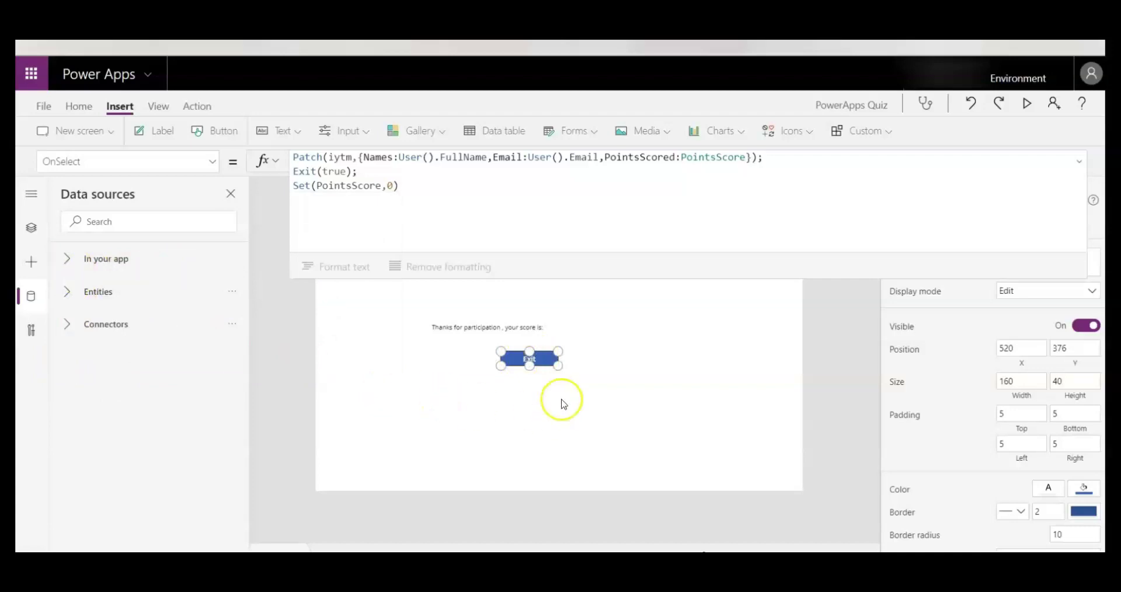
# - Examine the iytm source and the Names and Email fields in the Exit button's Patch formula, undoing the accidental text move
pyautogui.click(398, 186)
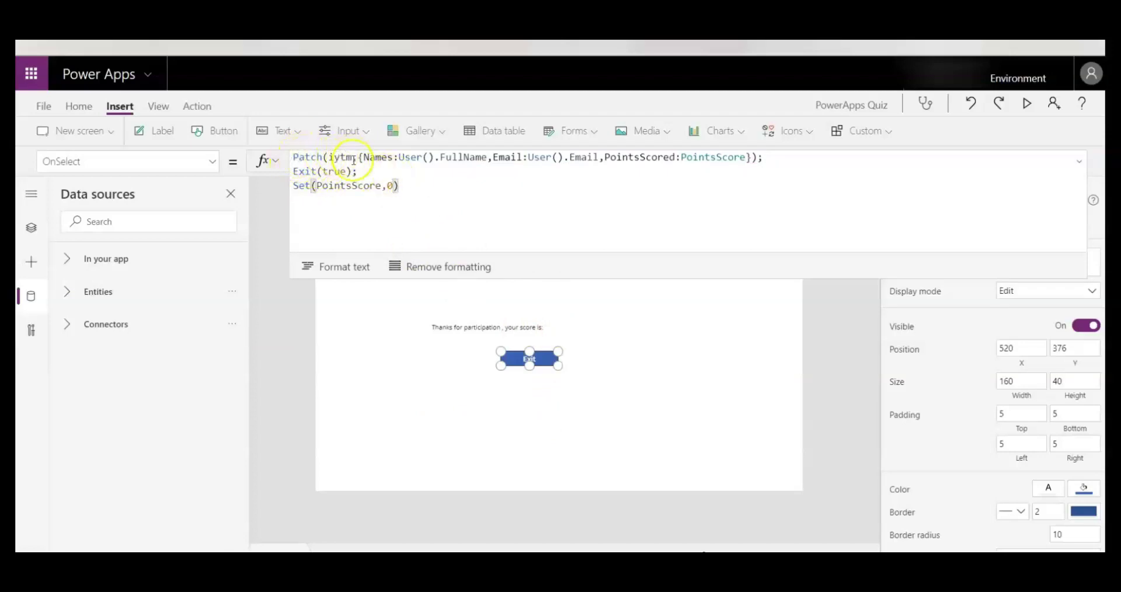
pyautogui.doubleClick(328, 157)
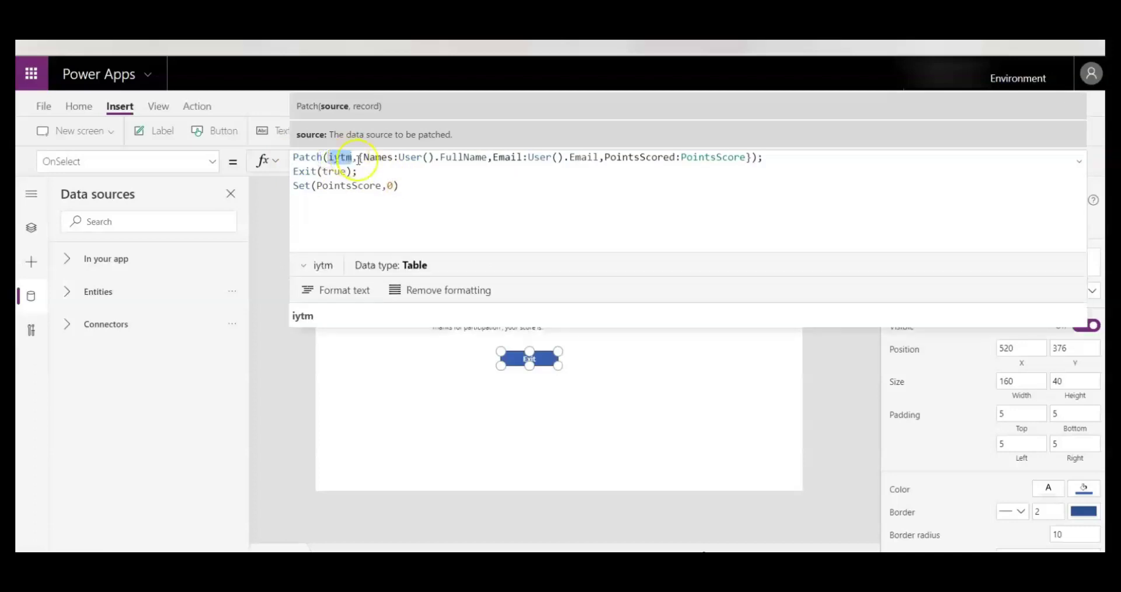
pyautogui.click(358, 159)
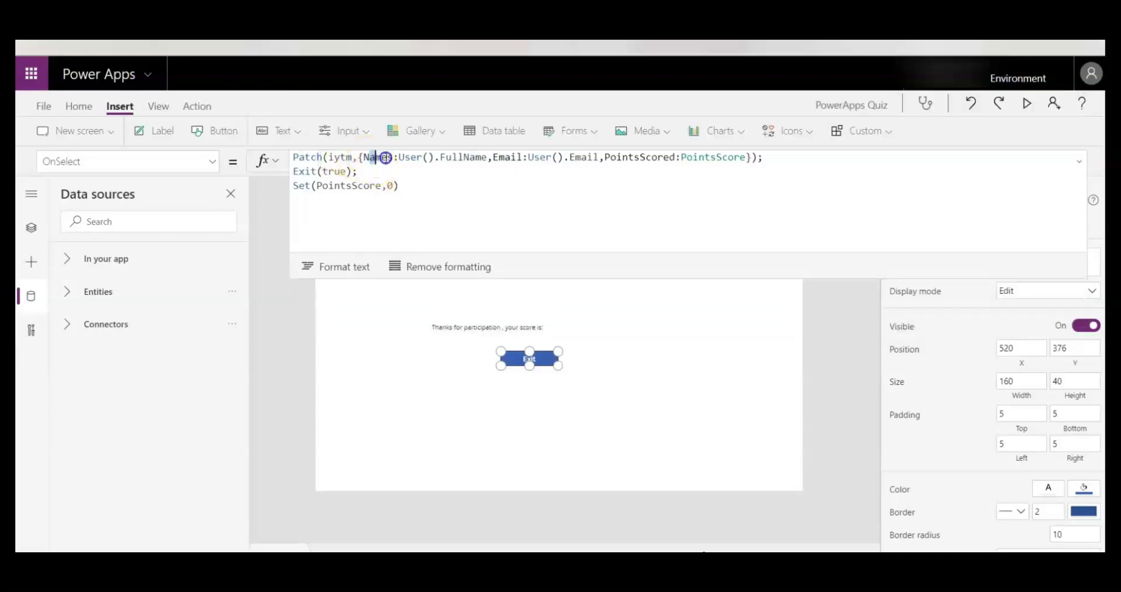
pyautogui.doubleClick(385, 157)
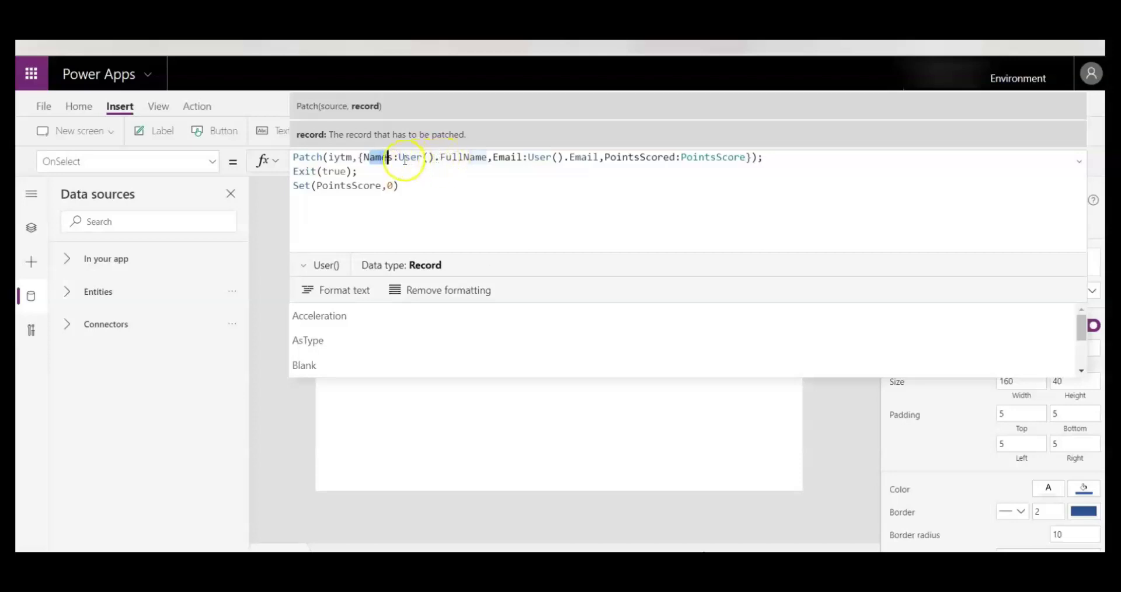
pyautogui.moveTo(400, 157); pyautogui.dragTo(555, 168)
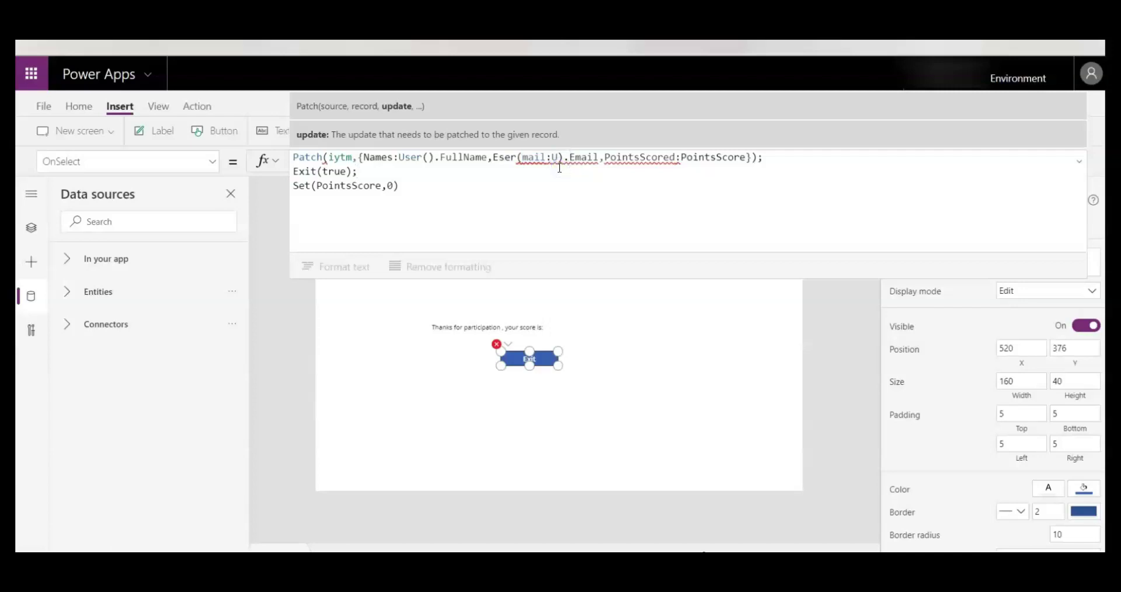
pyautogui.hotkey('ctrl', 'z')
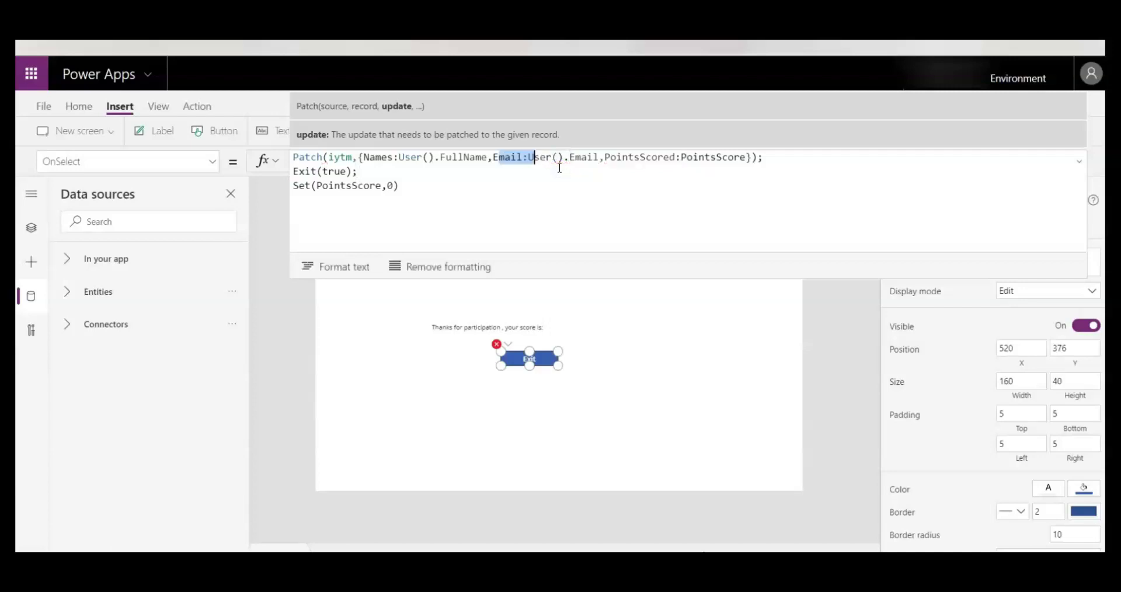
pyautogui.click(571, 170)
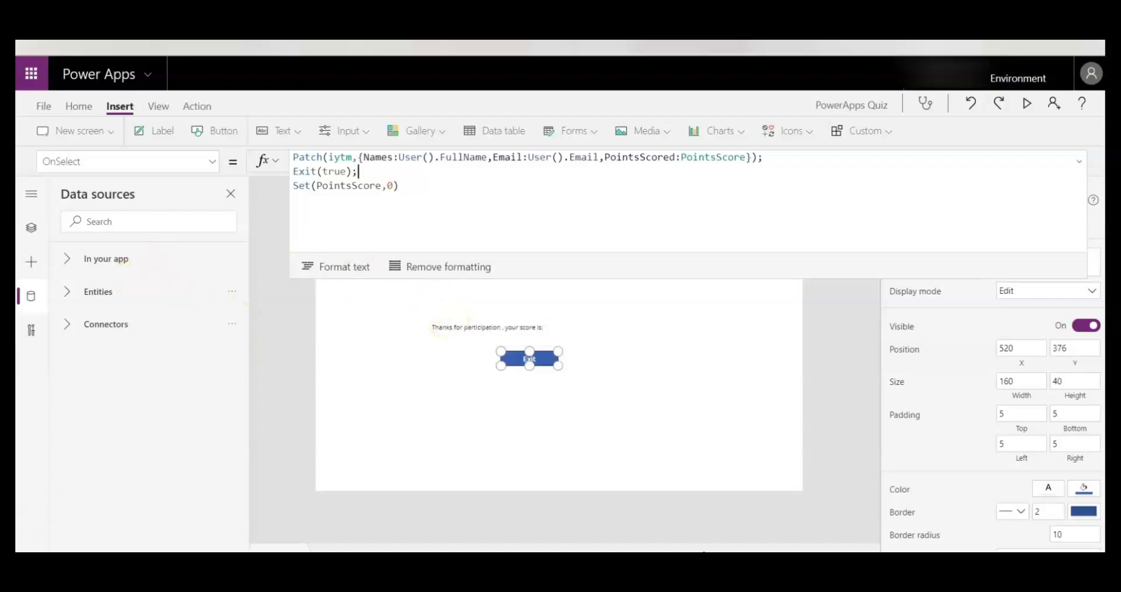
# - Search the data sources for office and connect Office 365 Users to the app through the existing account connection
pyautogui.click(32, 296)
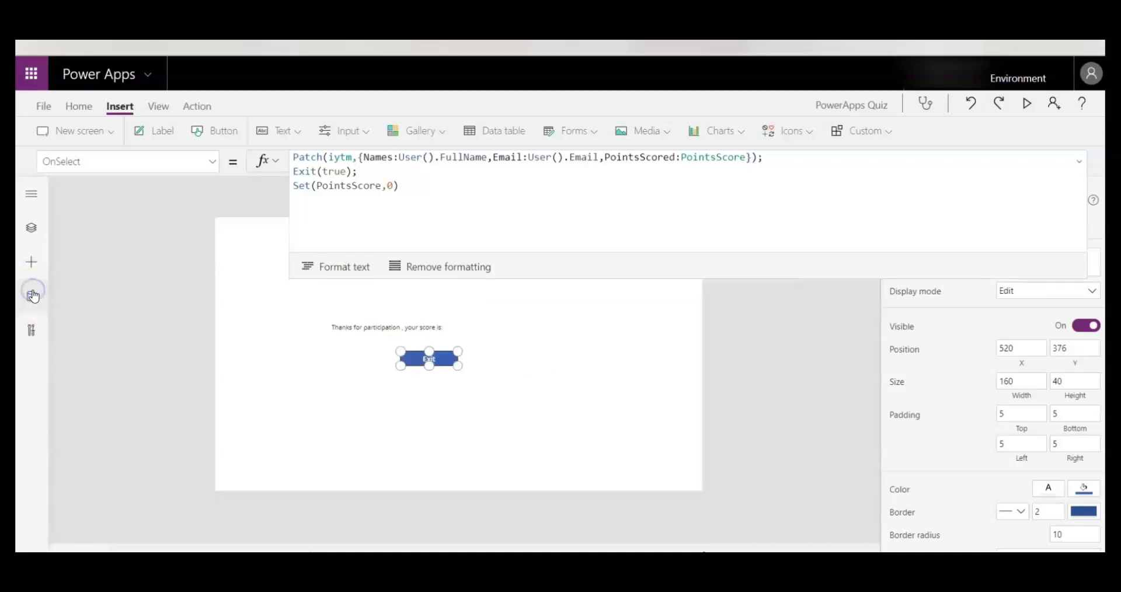
pyautogui.click(32, 295)
pyautogui.click(122, 216)
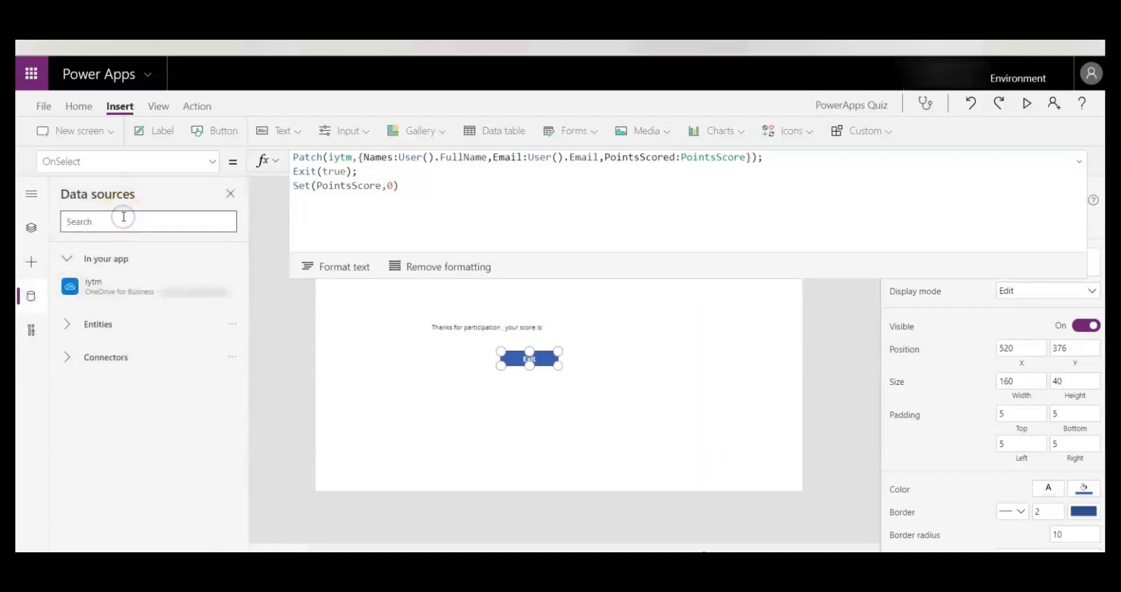
pyautogui.write('office')
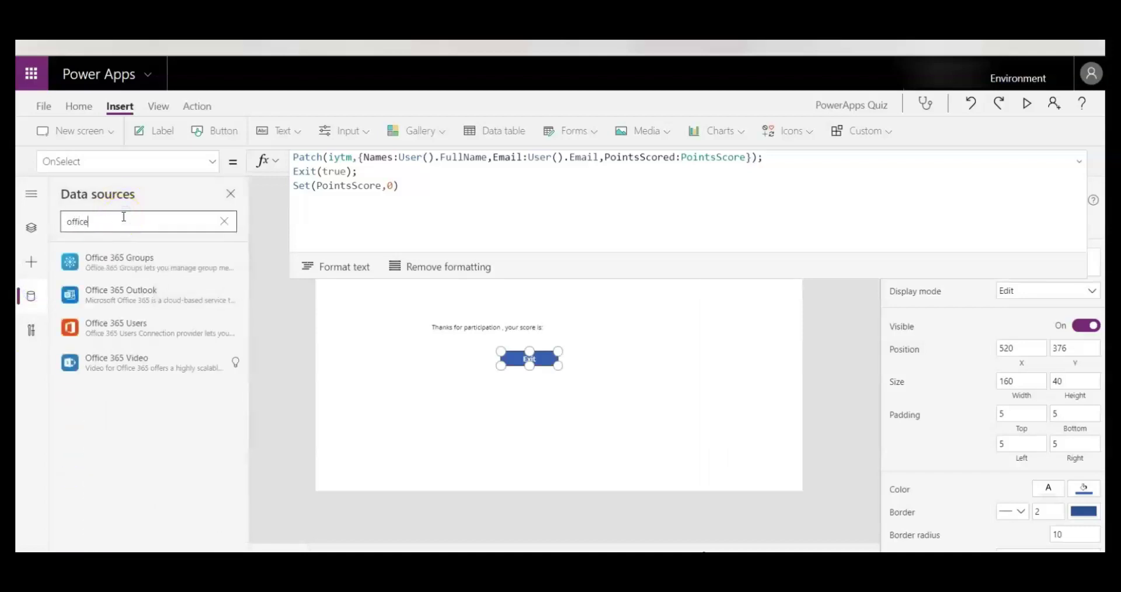
pyautogui.write('365')
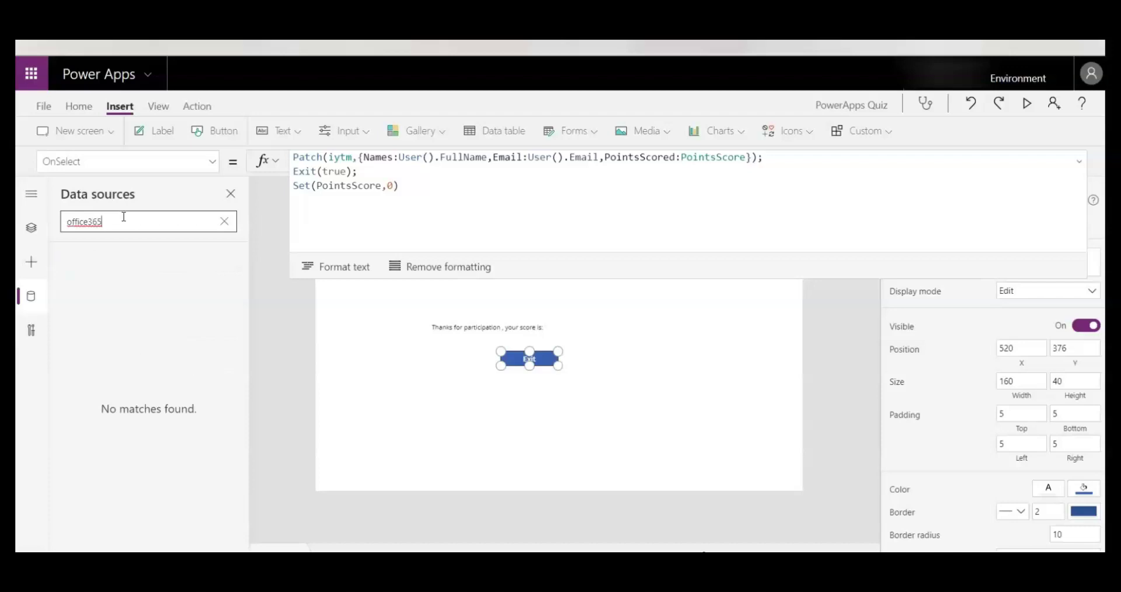
pyautogui.press('BackSpace')
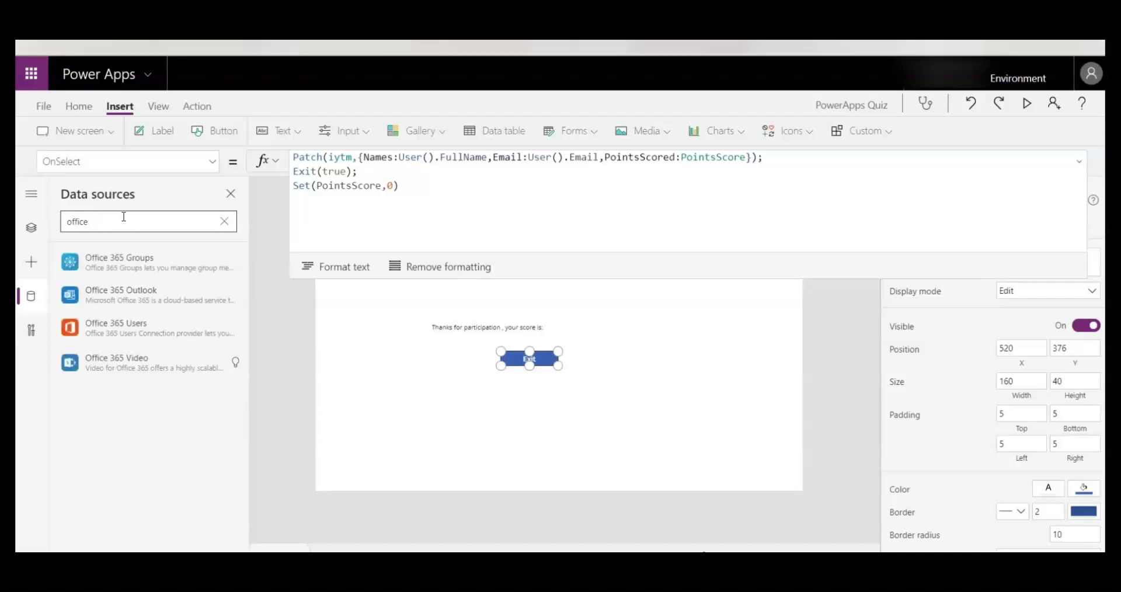
pyautogui.click(127, 335)
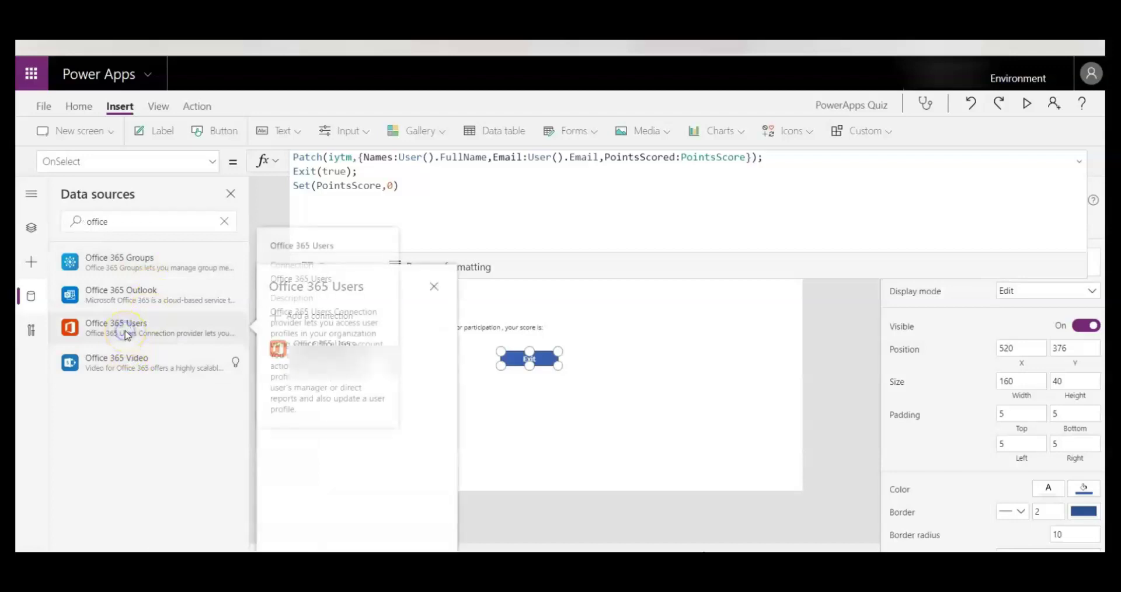
pyautogui.click(388, 360)
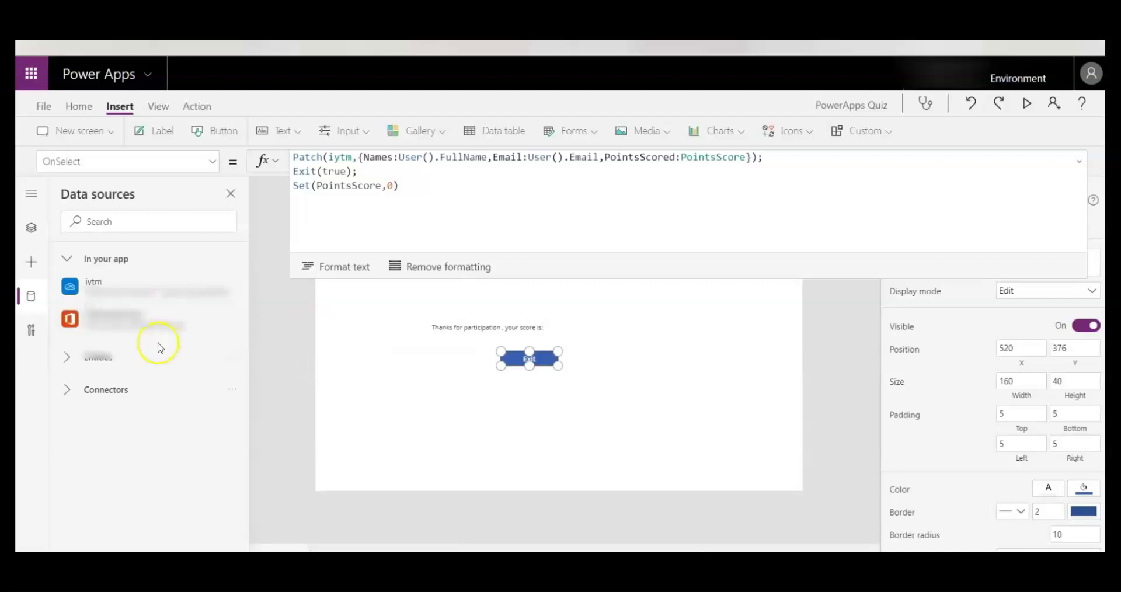
# - Check the iytm and Office365Users connections in the app's data sources, and close the data source list
pyautogui.moveTo(115, 324)
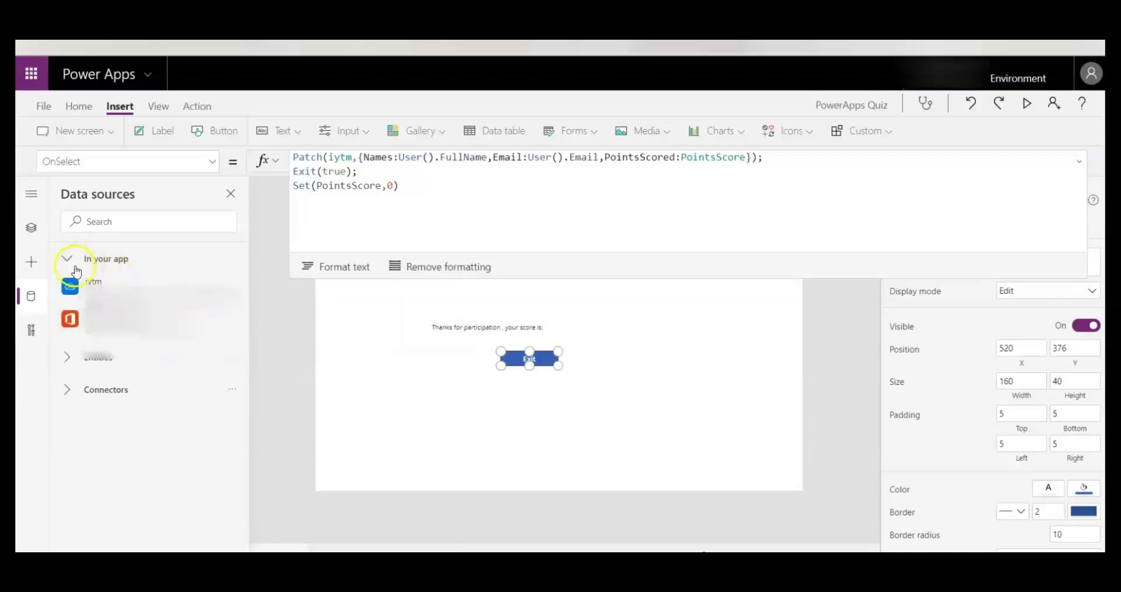
pyautogui.moveTo(97, 285)
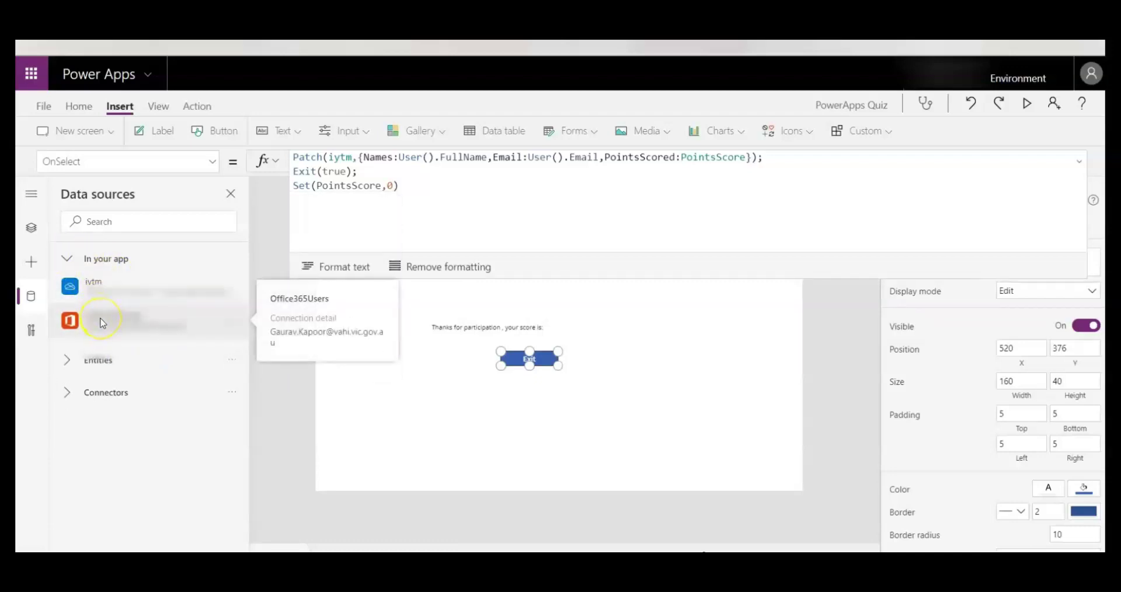
pyautogui.click(68, 261)
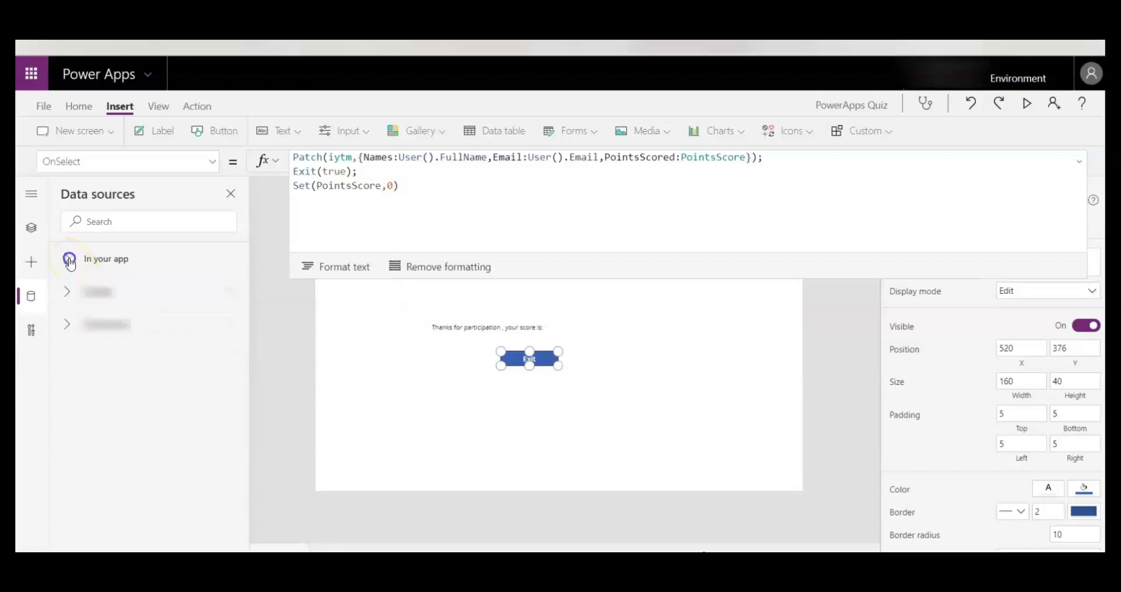
pyautogui.click(231, 193)
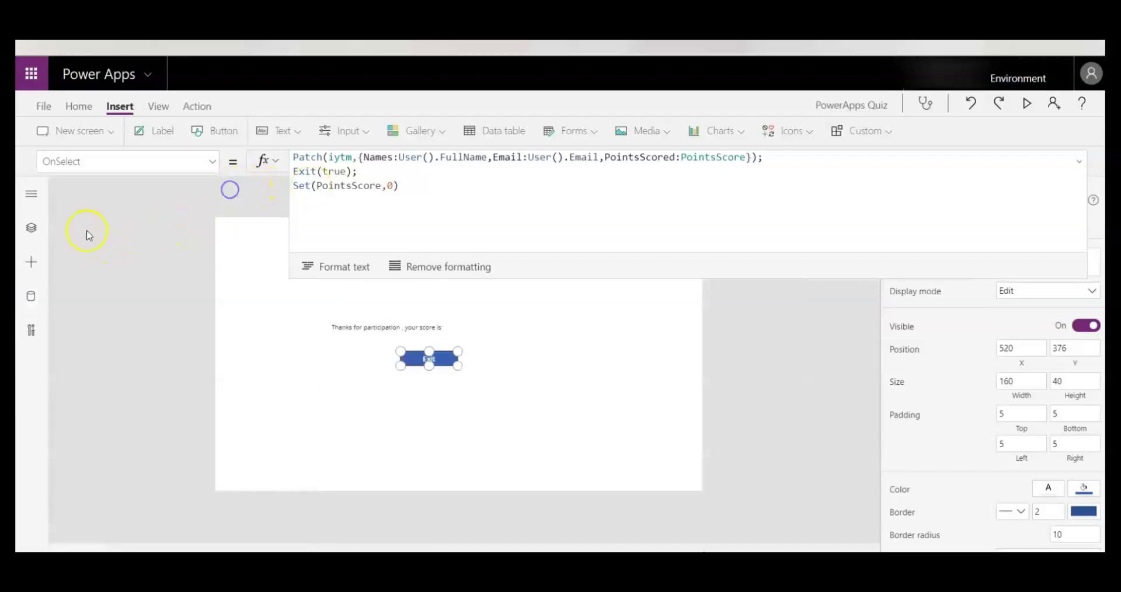
# - Preview the app from the Welcome screen, try the Start button, and end the preview
pyautogui.click(33, 229)
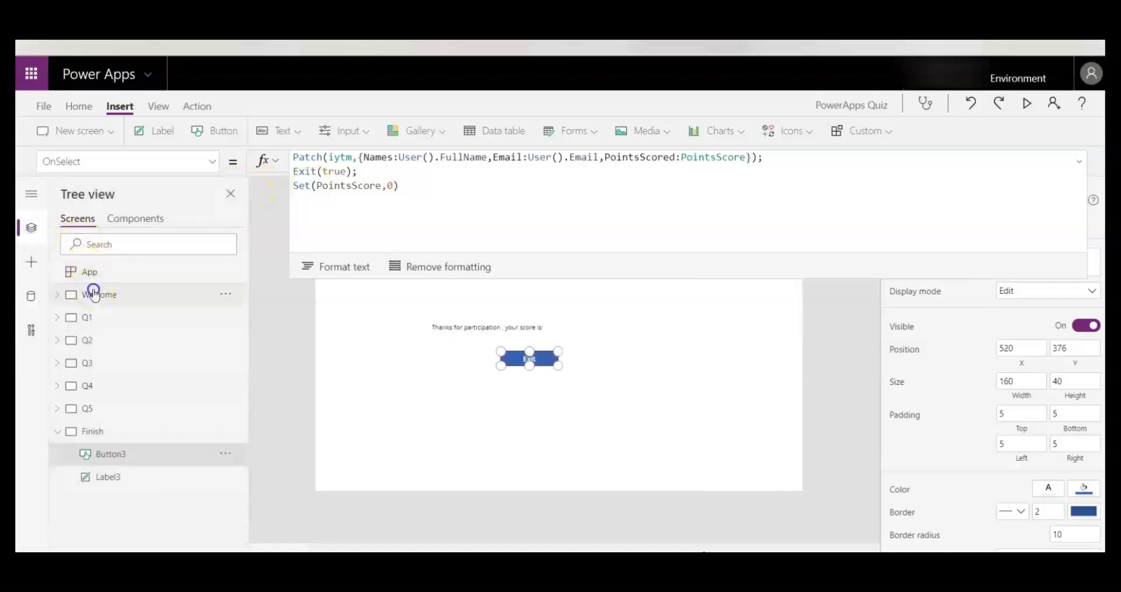
pyautogui.click(93, 290)
pyautogui.click(1078, 161)
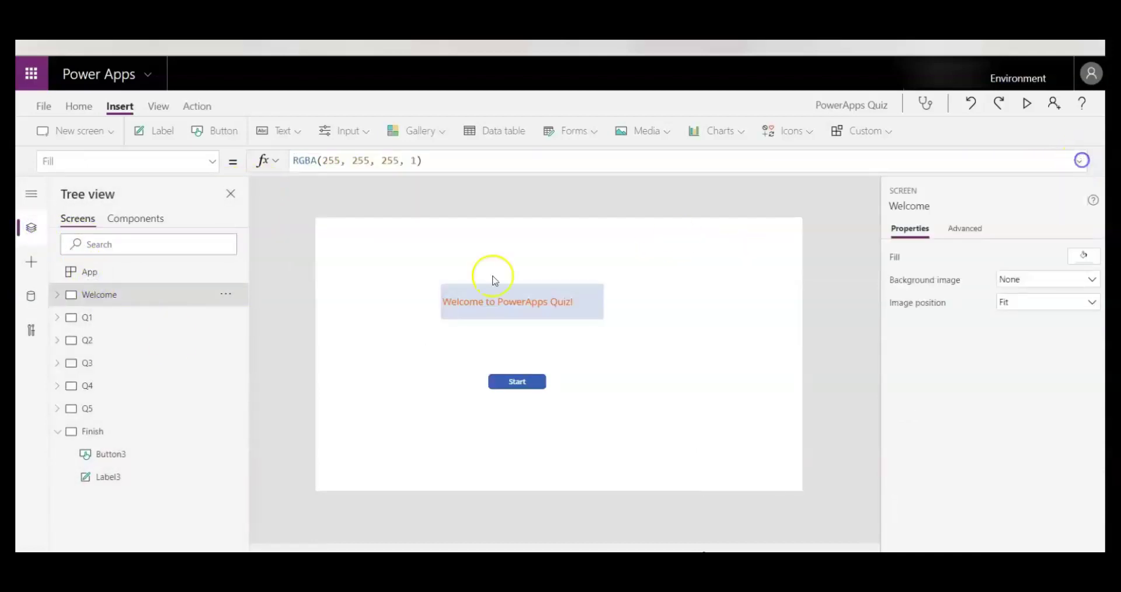
pyautogui.click(1026, 106)
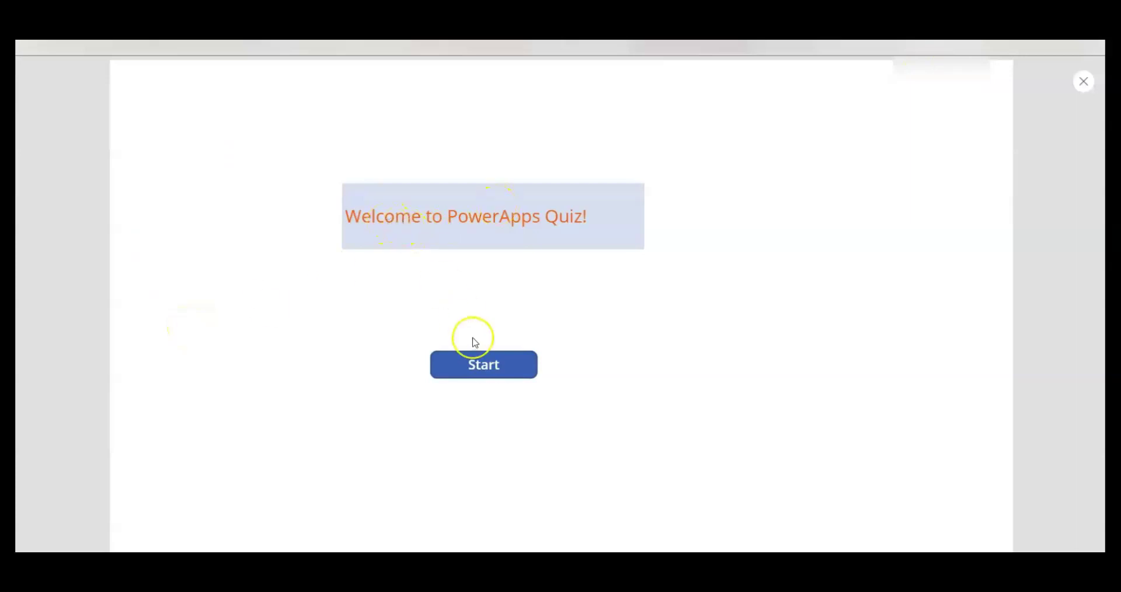
pyautogui.click(492, 366)
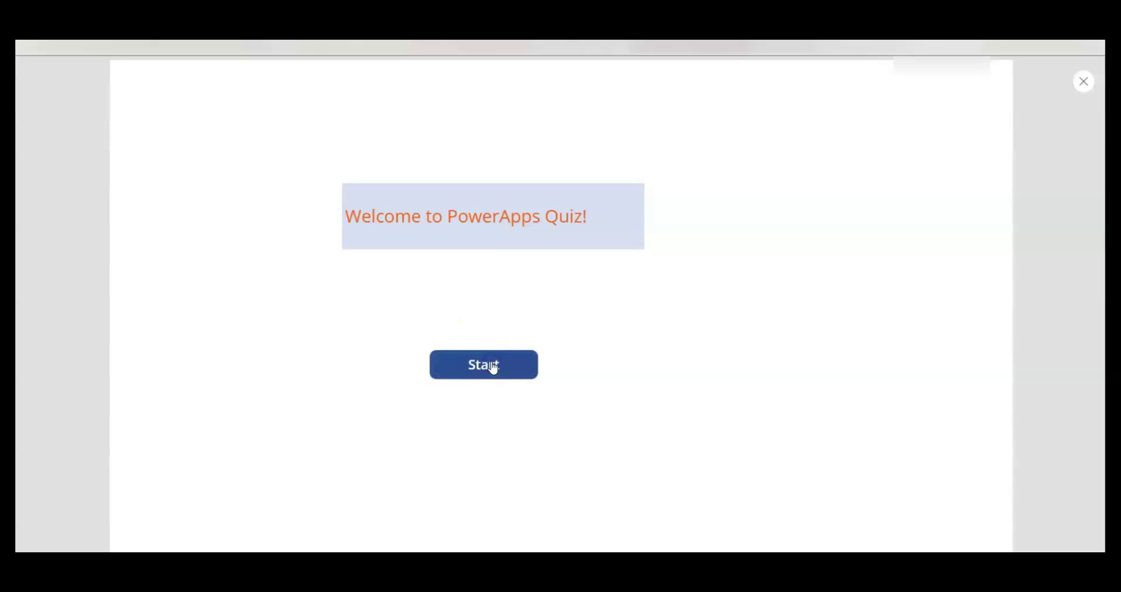
pyautogui.click(1083, 82)
# - Replace the OnSelect formula of the Welcome screen's Start button with Navigate(Q1)
pyautogui.click(657, 362)
pyautogui.click(526, 382)
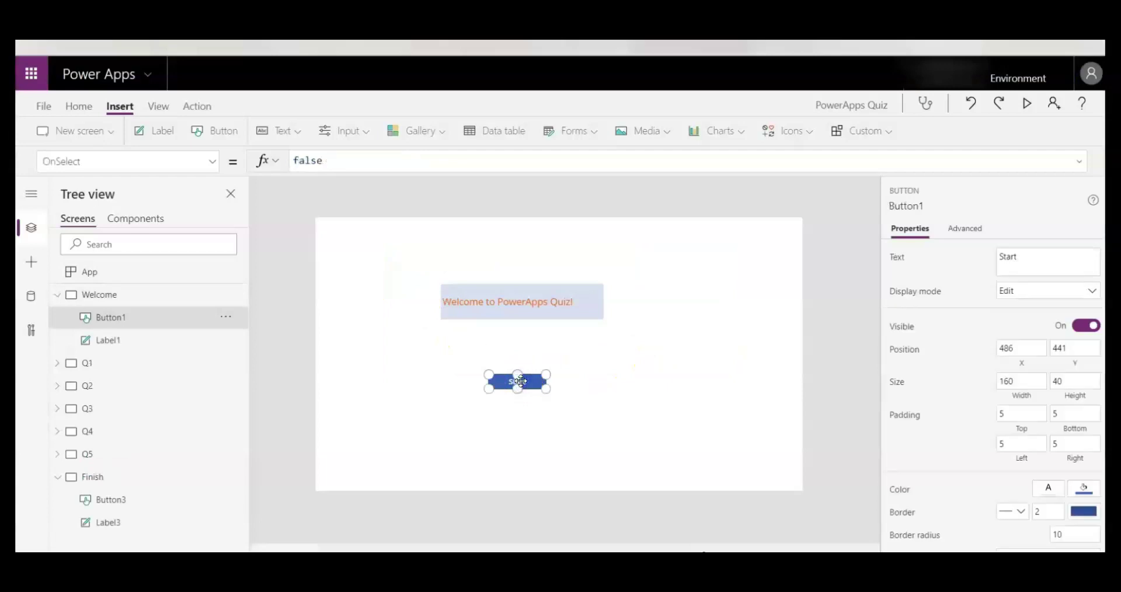
pyautogui.click(329, 162)
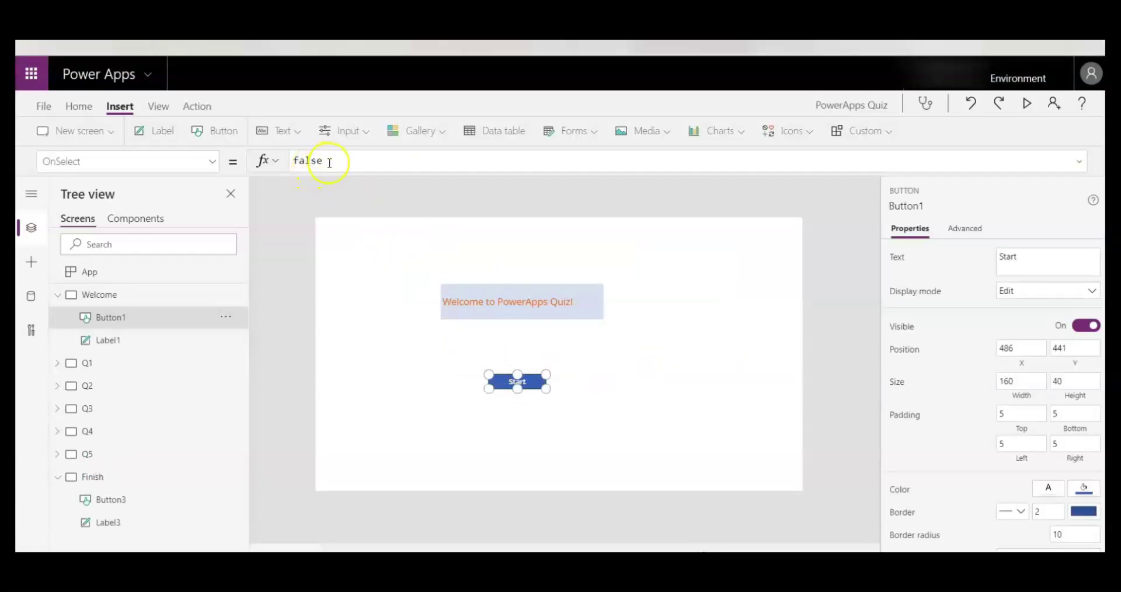
pyautogui.hotkey('ctrl', 'a')
pyautogui.write('navigate(')
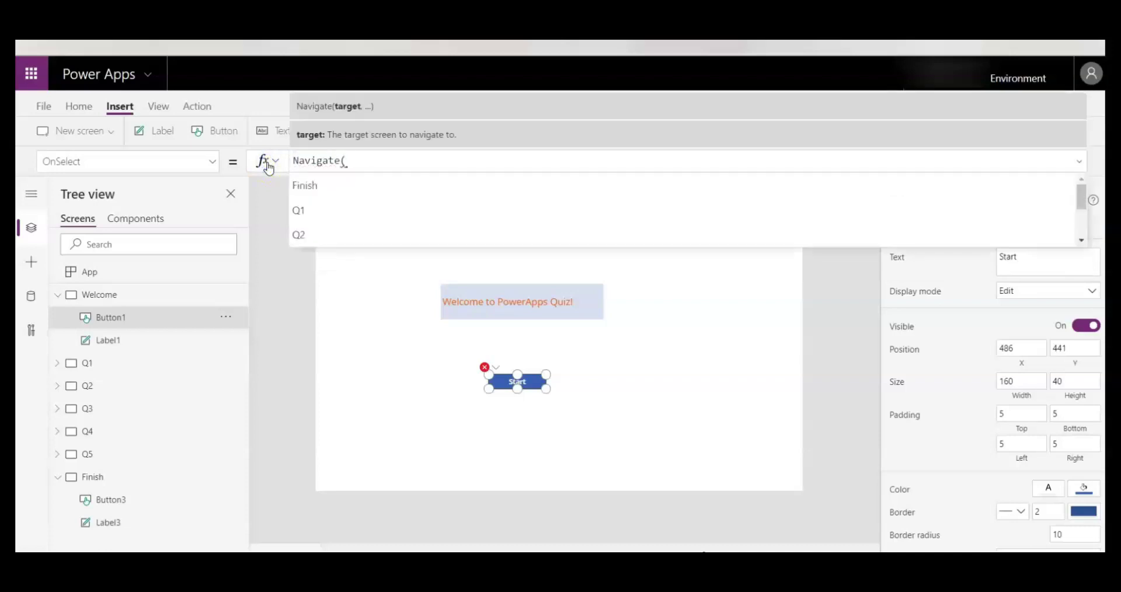
pyautogui.write('Q1)')
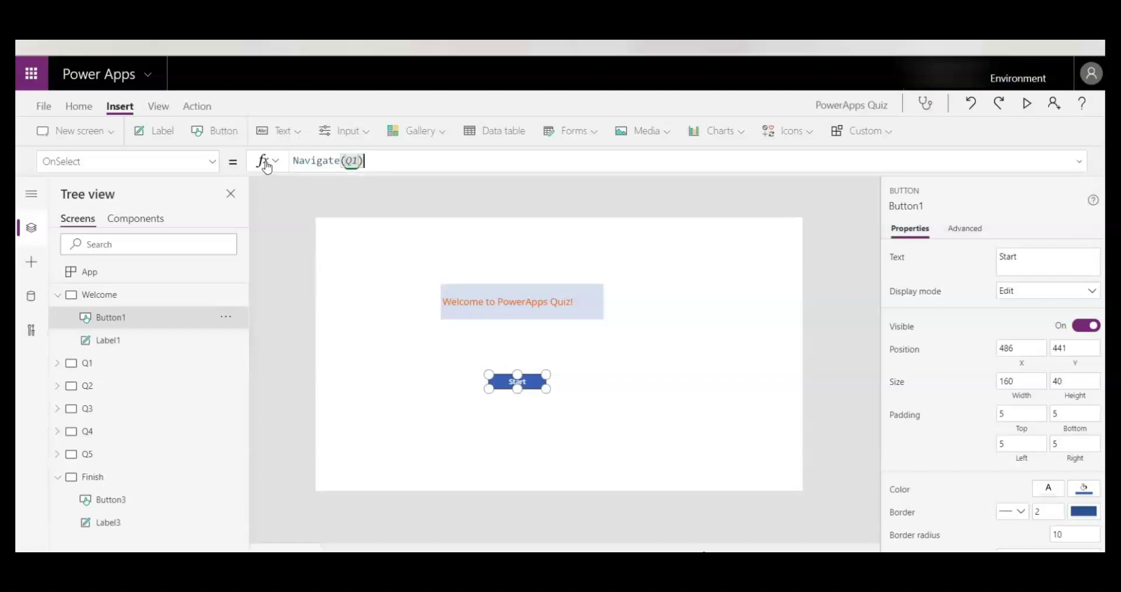
# - Start the quiz in preview and answer the first two questions with Xian and Ismir
pyautogui.click(1027, 106)
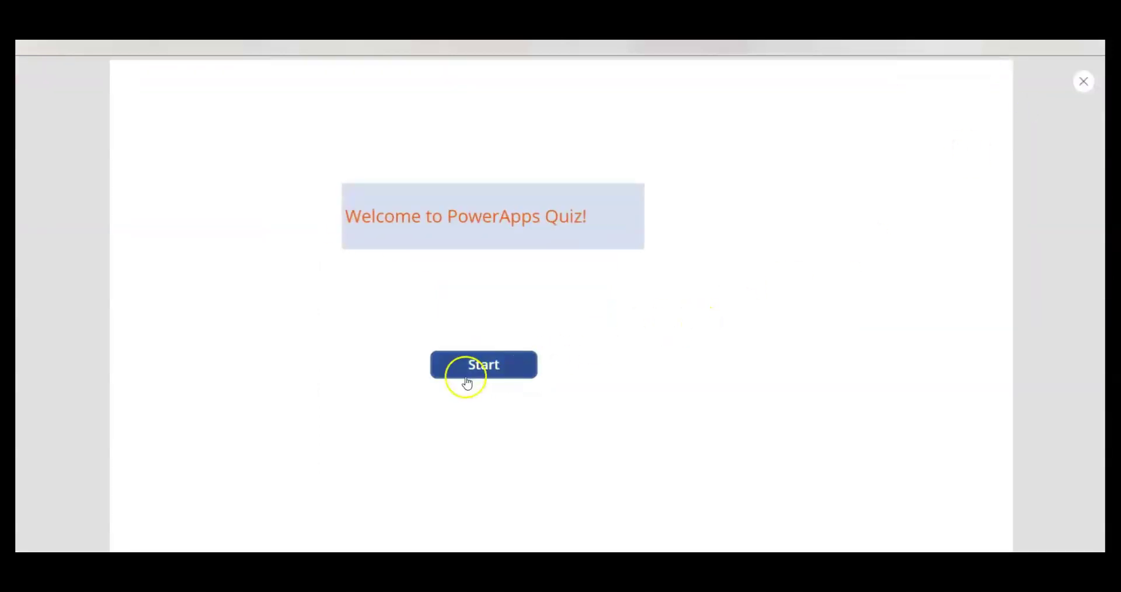
pyautogui.click(478, 364)
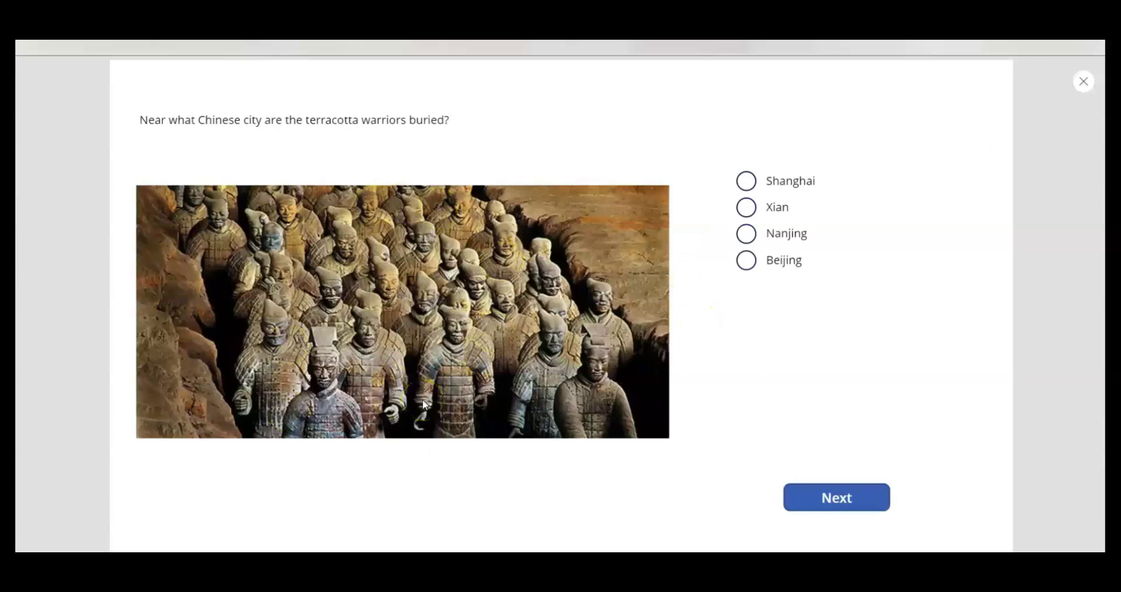
pyautogui.click(753, 213)
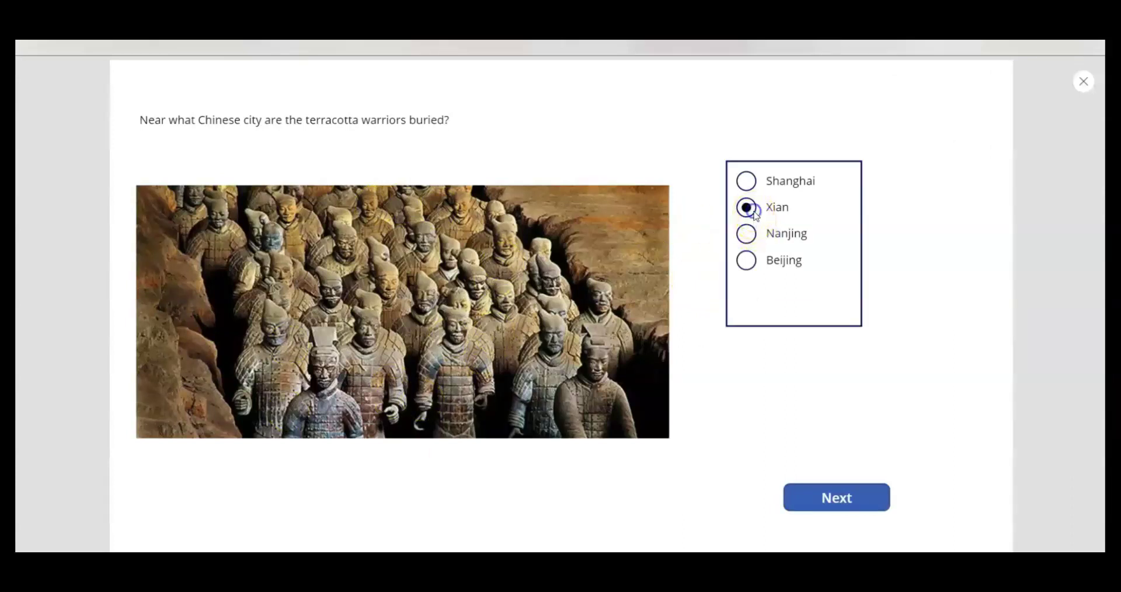
pyautogui.click(834, 497)
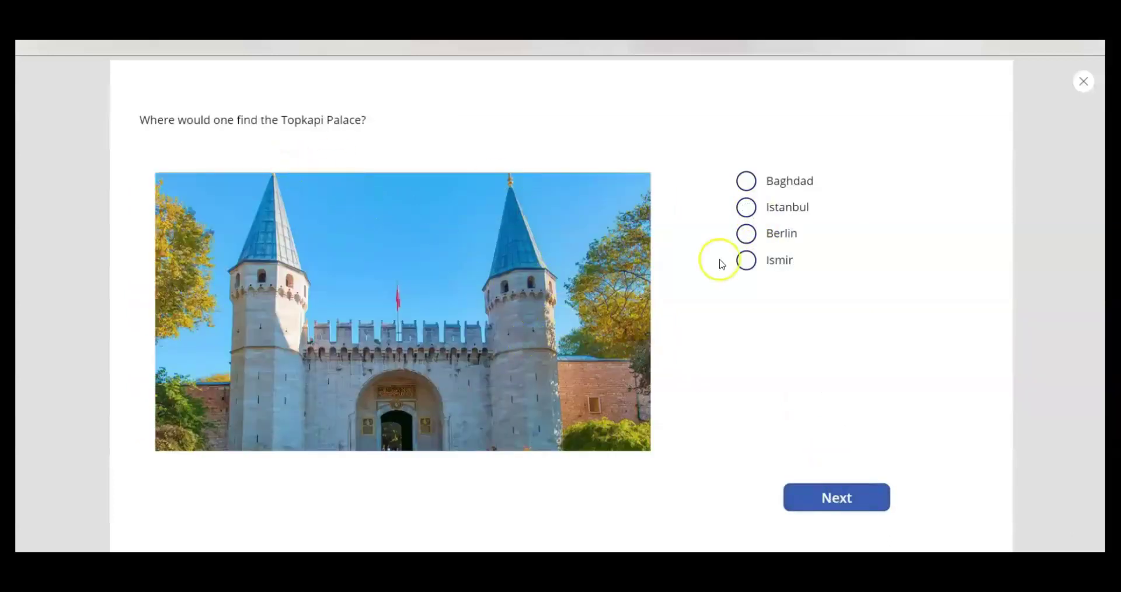
pyautogui.click(751, 262)
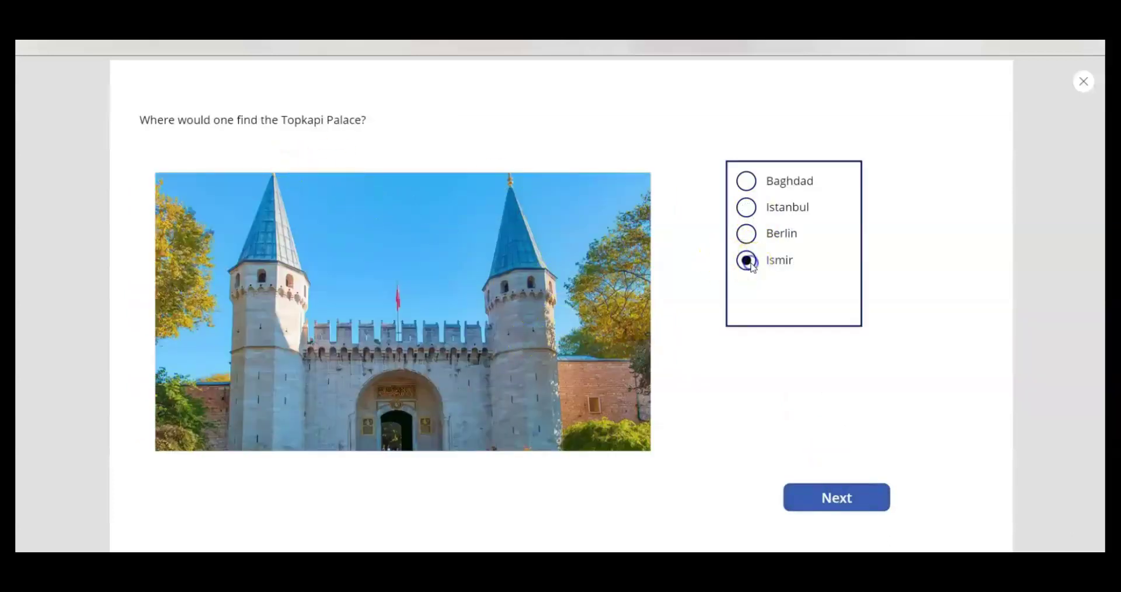
pyautogui.click(835, 495)
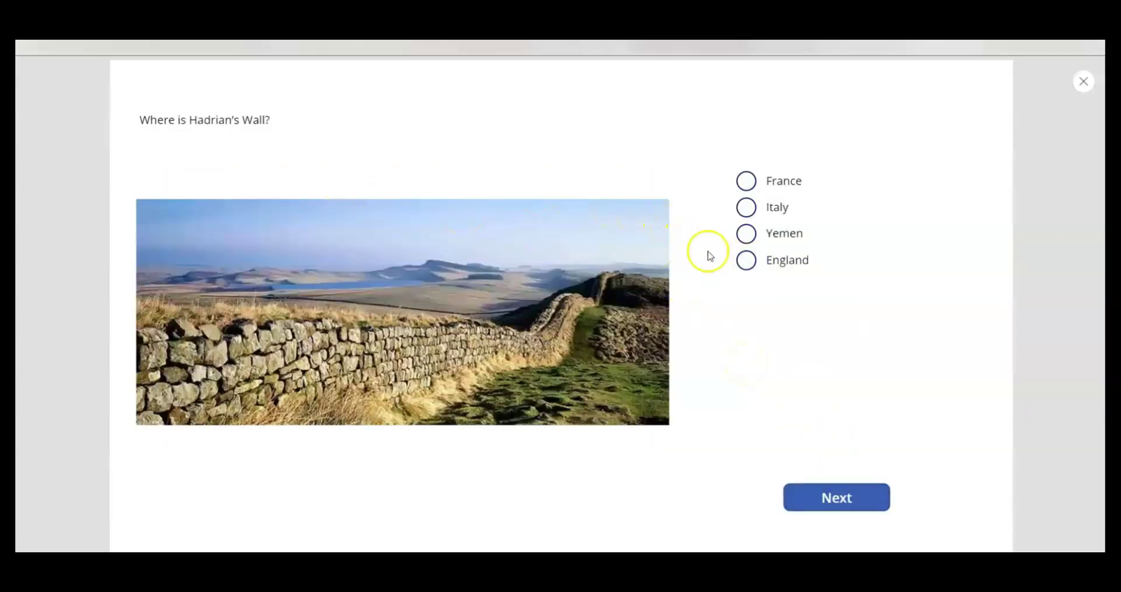
# - Answer the remaining three quiz questions with England, Pisa and Berlin to reach the Finish screen
pyautogui.click(746, 261)
pyautogui.click(837, 497)
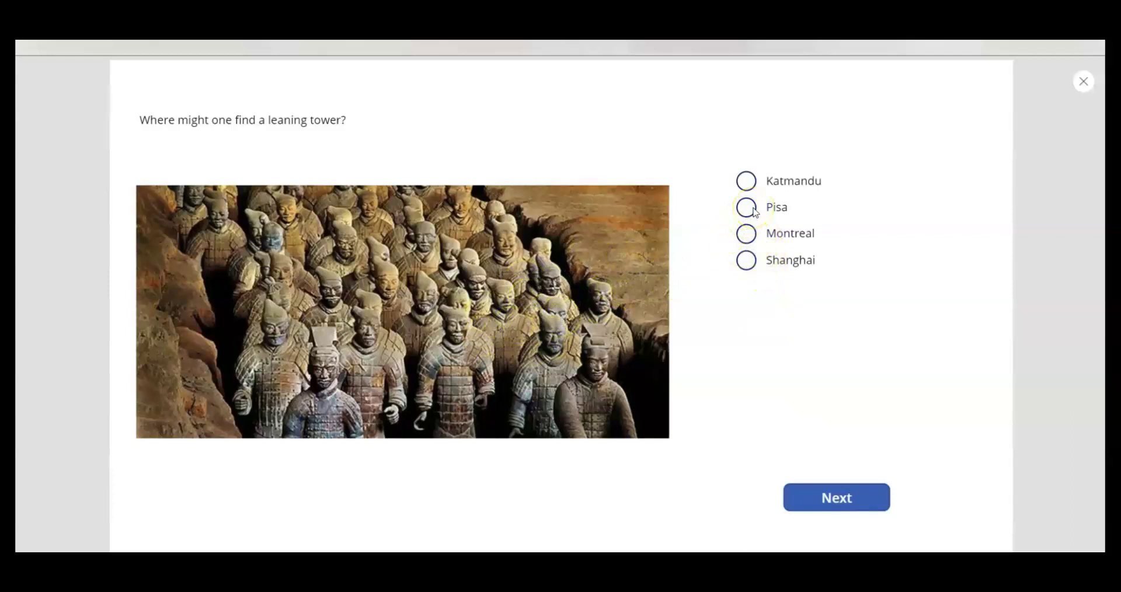
pyautogui.click(752, 211)
pyautogui.click(834, 497)
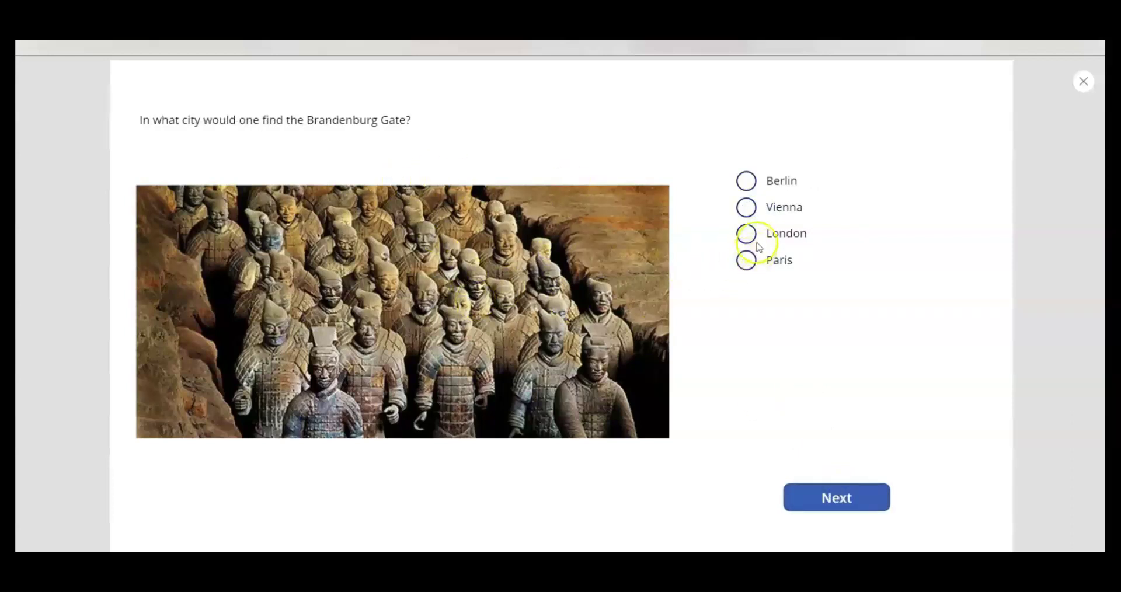
pyautogui.click(745, 181)
pyautogui.click(831, 500)
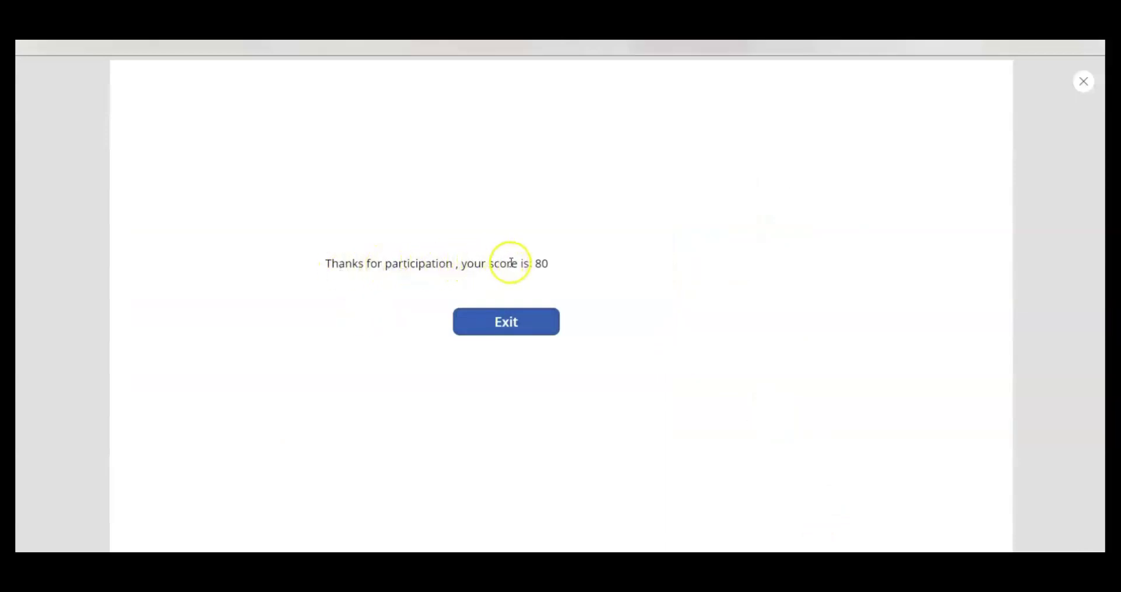
# - Check the score in the Finish screen's thank-you message and exit the quiz to record the result
pyautogui.doubleClick(541, 264)
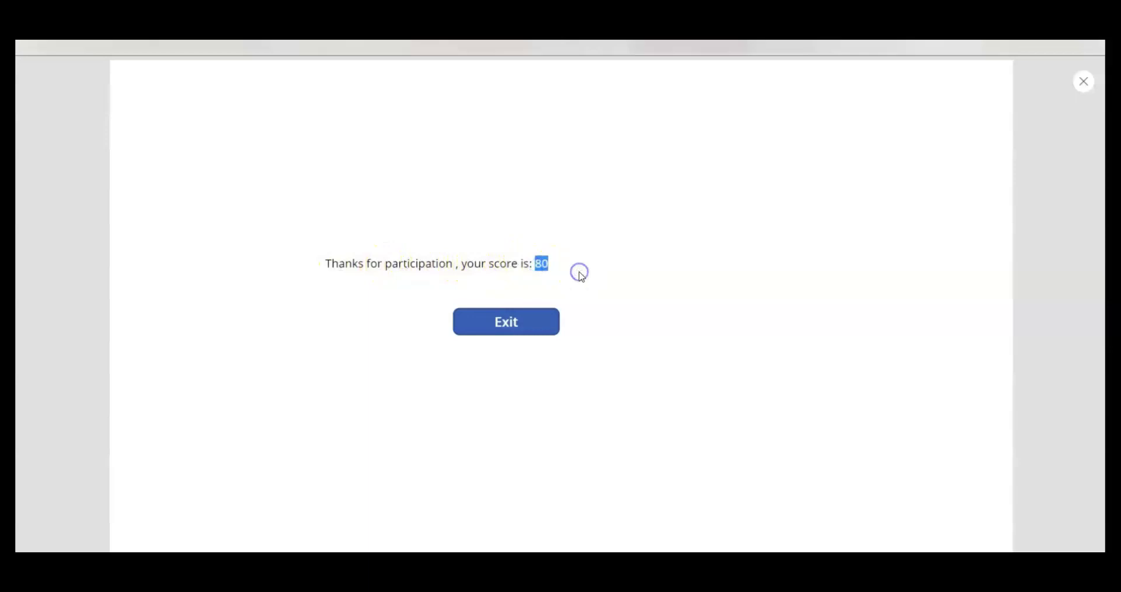
pyautogui.click(553, 265)
pyautogui.doubleClick(540, 264)
pyautogui.click(564, 263)
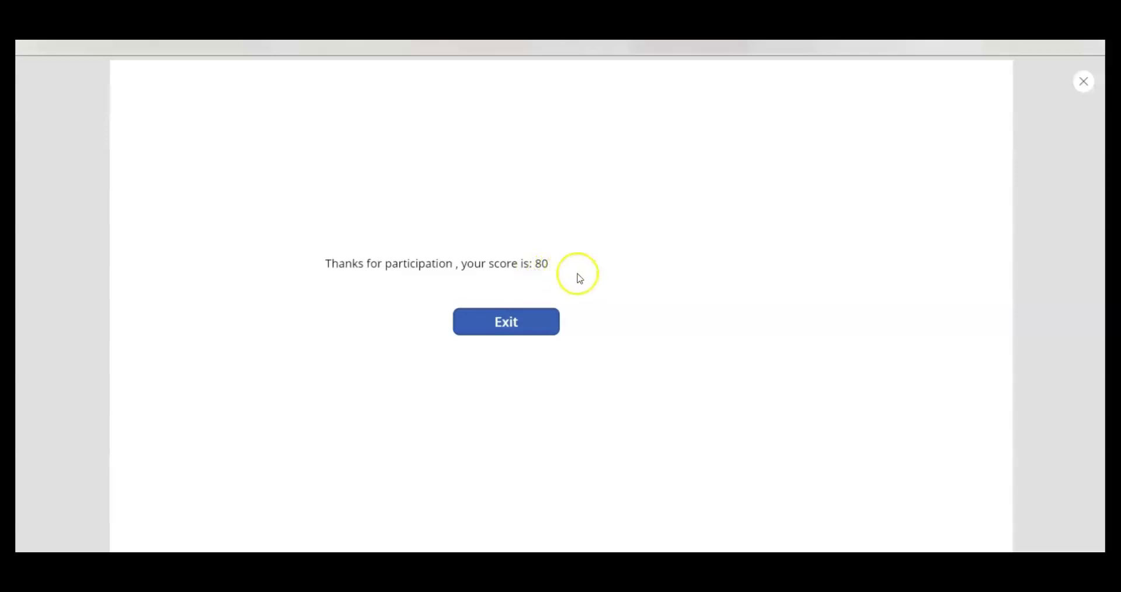
pyautogui.click(528, 328)
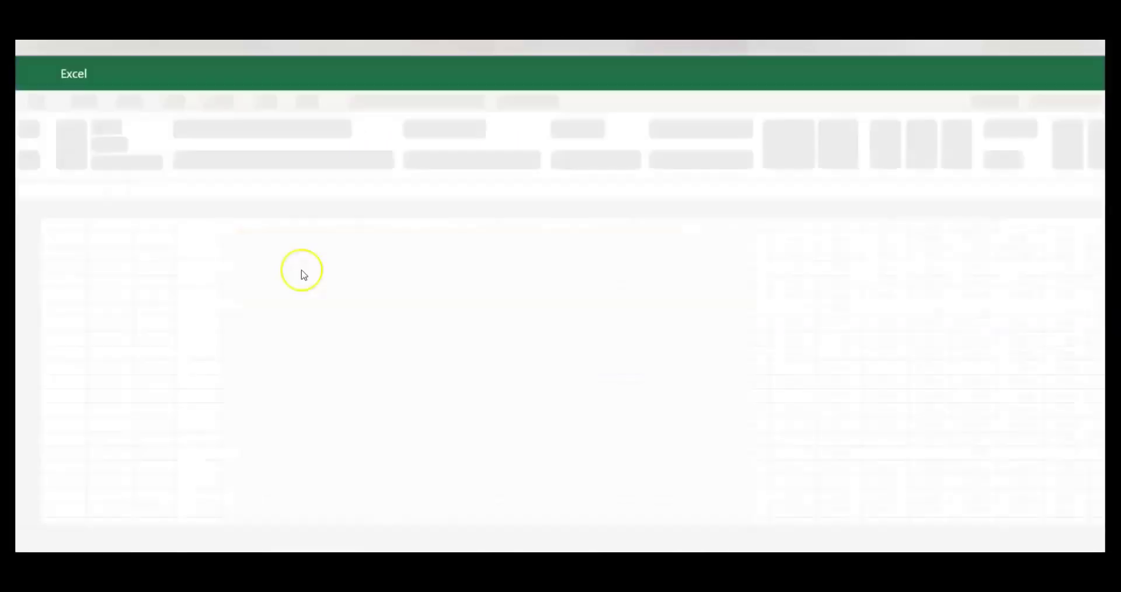
# - Check the score recorded in the PointsScored column of the Excel workbook
pyautogui.click(306, 241)
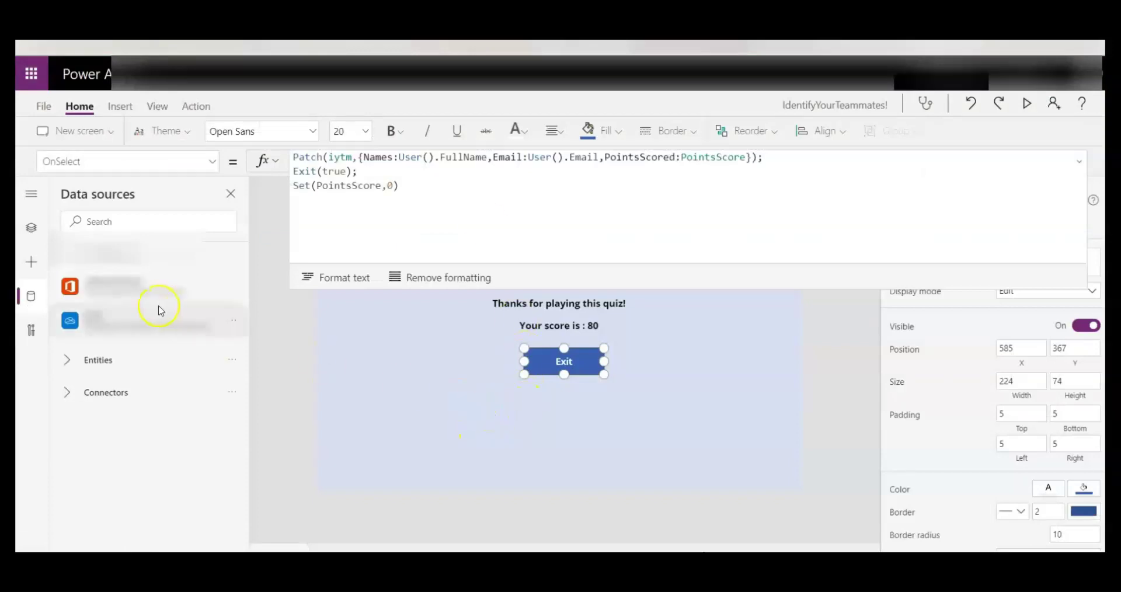
# - Return to the quiz app in Power Apps, select the Welcome screen in the tree view and preview the app from it
pyautogui.click(303, 335)
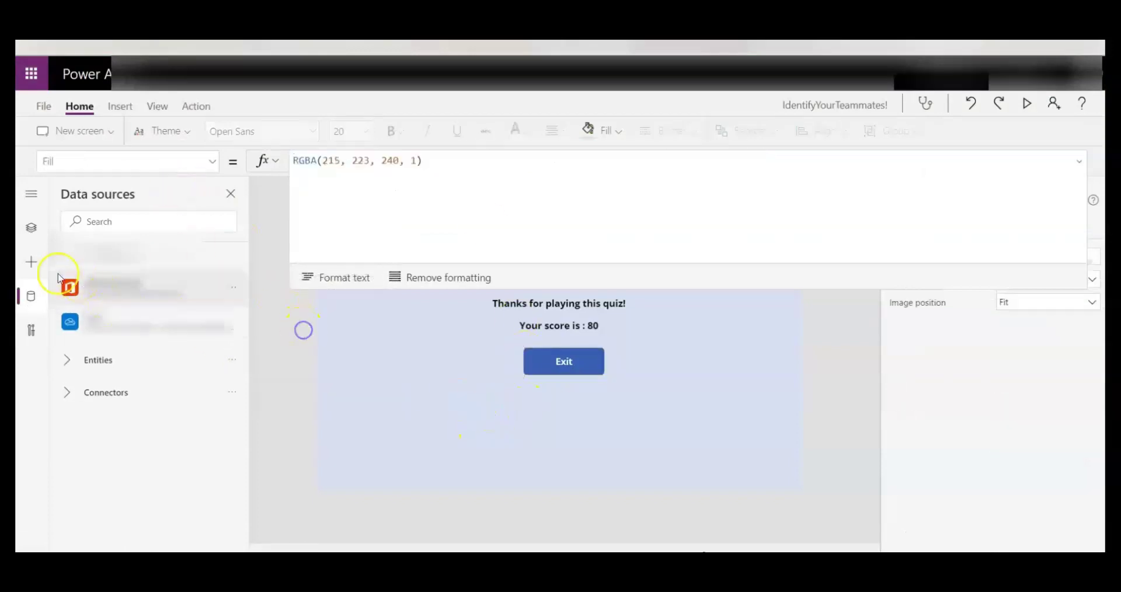
pyautogui.click(230, 194)
pyautogui.click(31, 228)
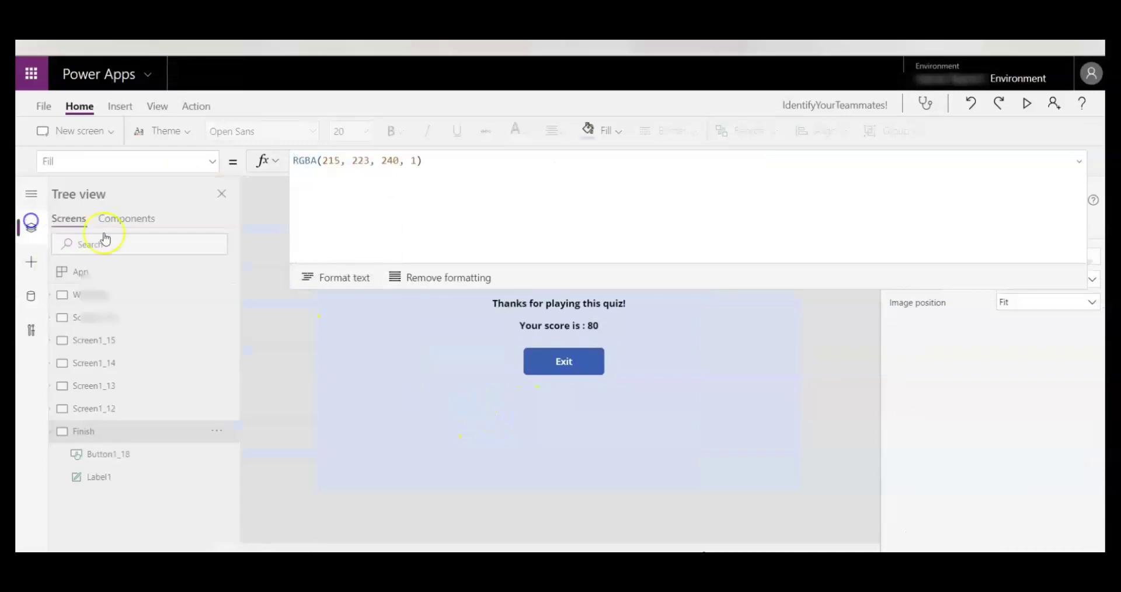
pyautogui.click(94, 292)
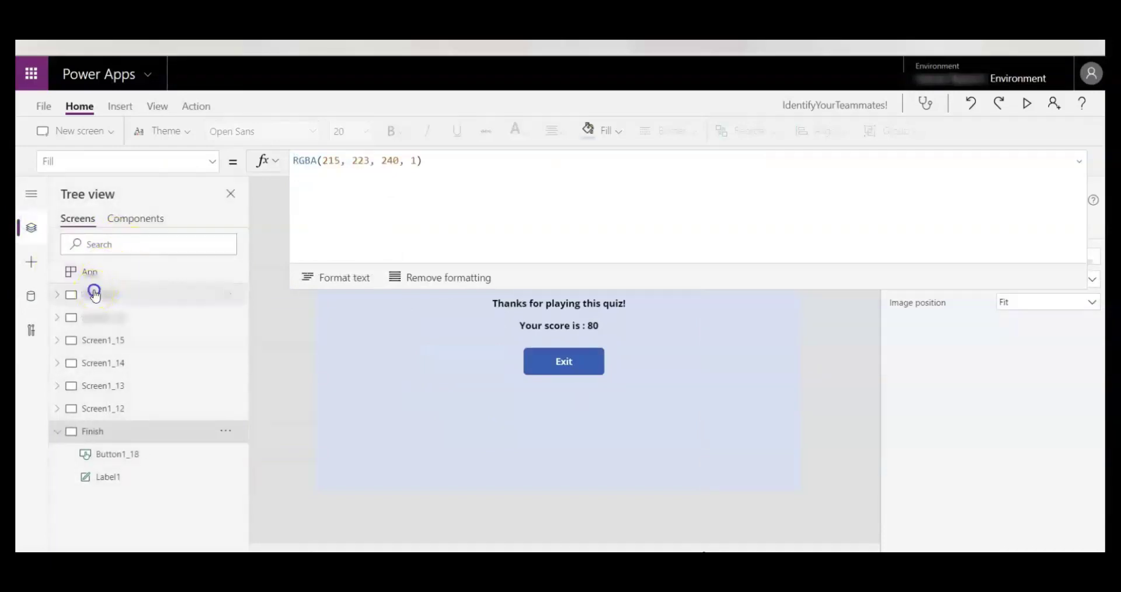
pyautogui.click(1078, 162)
pyautogui.click(1026, 108)
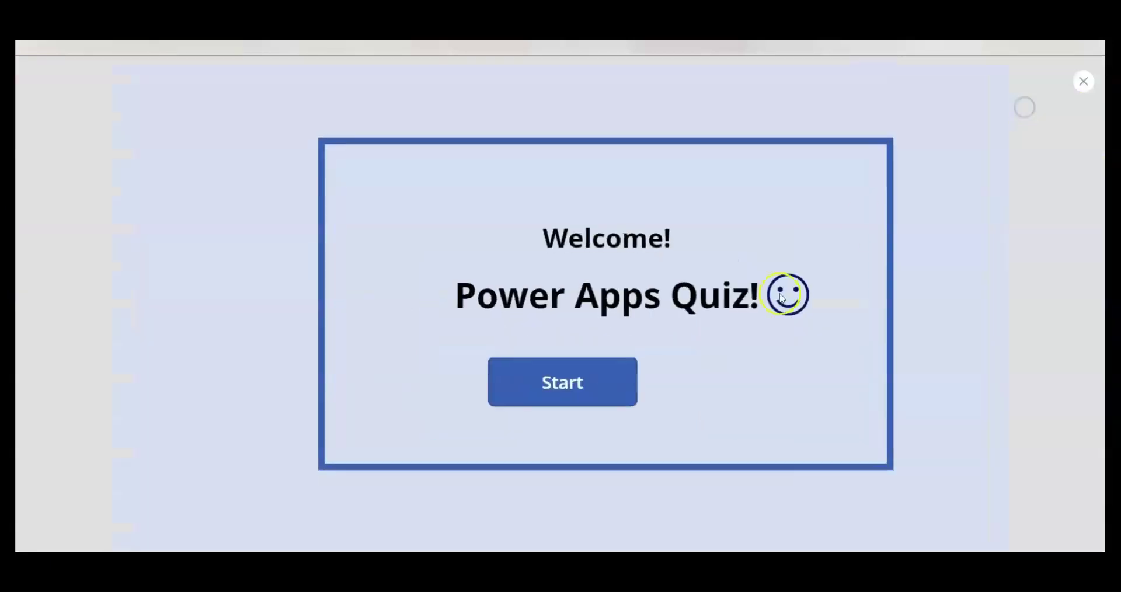
# - Start the quiz and answer the Brandenburg Gate question with Berlin and the Topkapi Palace question with Istanbul
pyautogui.click(545, 383)
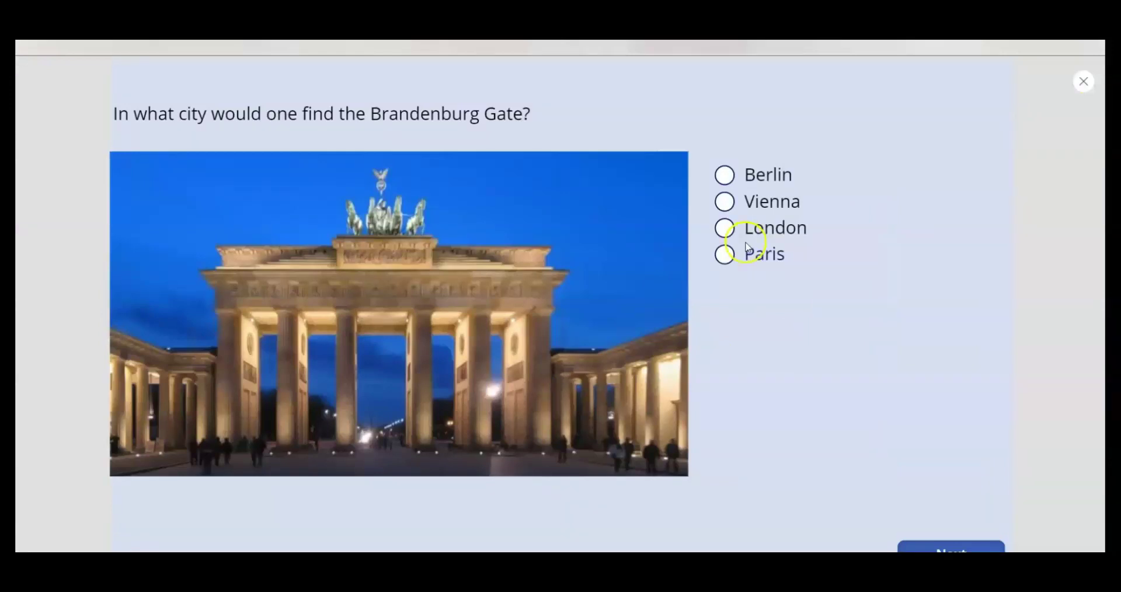
pyautogui.click(763, 177)
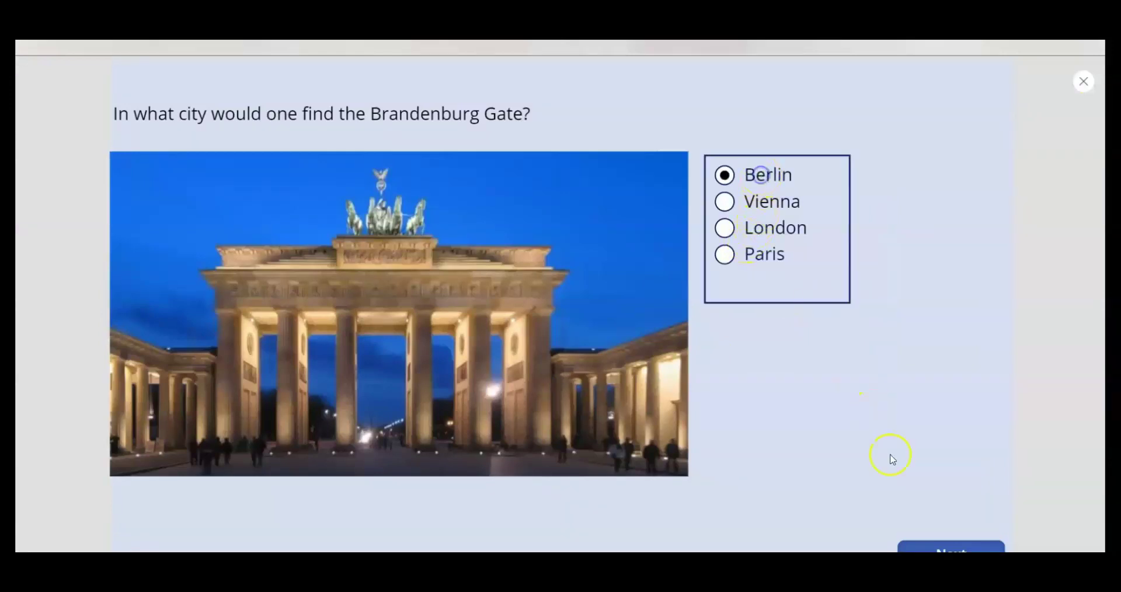
pyautogui.click(943, 545)
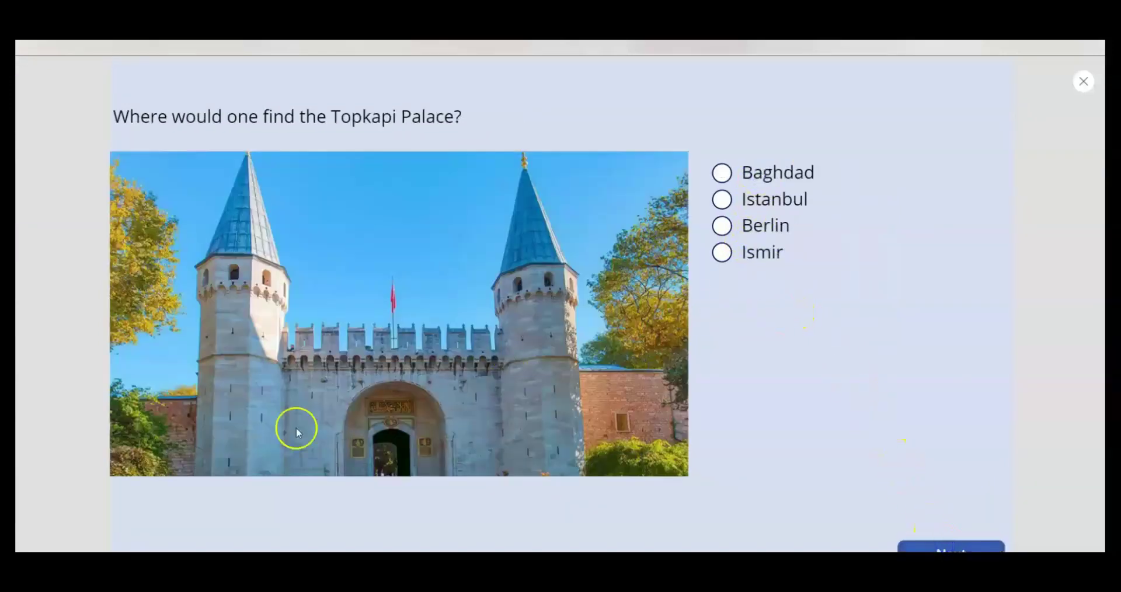
pyautogui.click(758, 198)
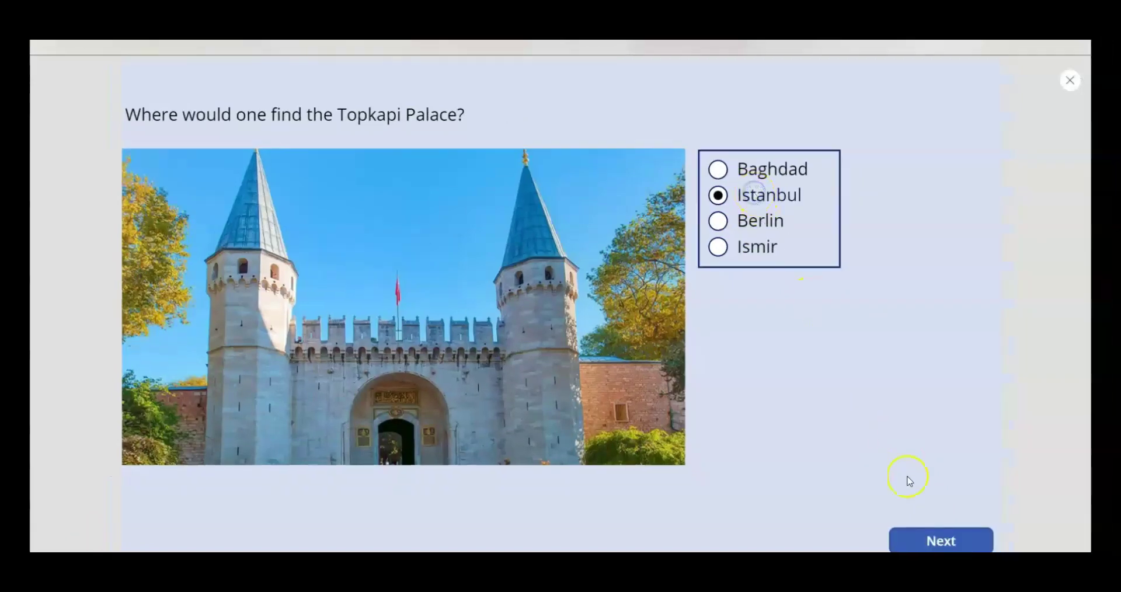
pyautogui.click(946, 546)
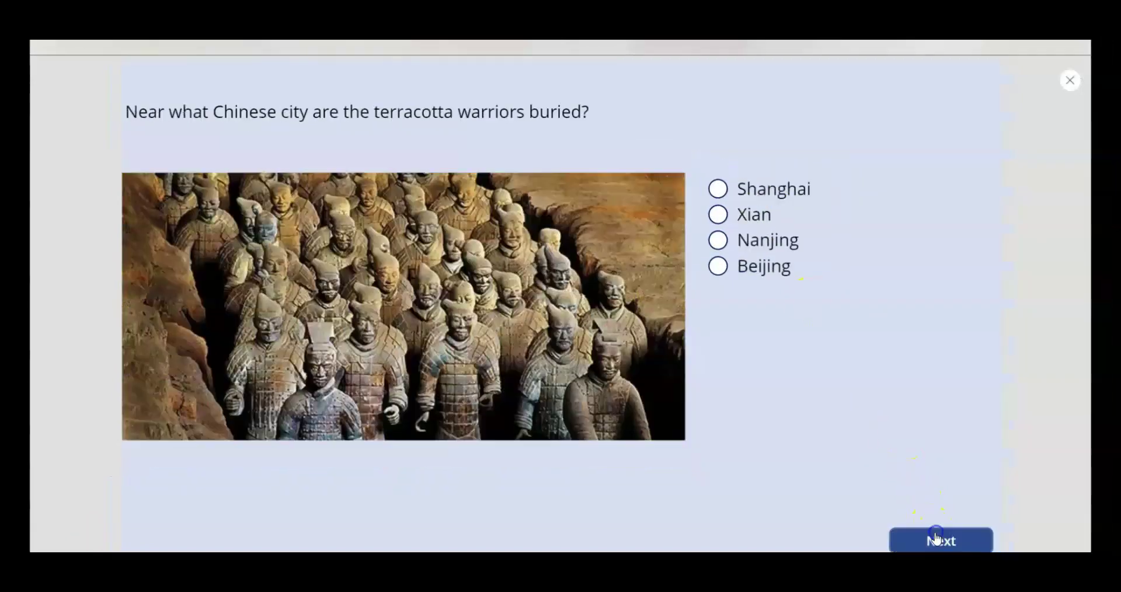
# - Answer the remaining three questions with Xian, Pisa and England to reach the Finish screen
pyautogui.click(749, 212)
pyautogui.click(936, 542)
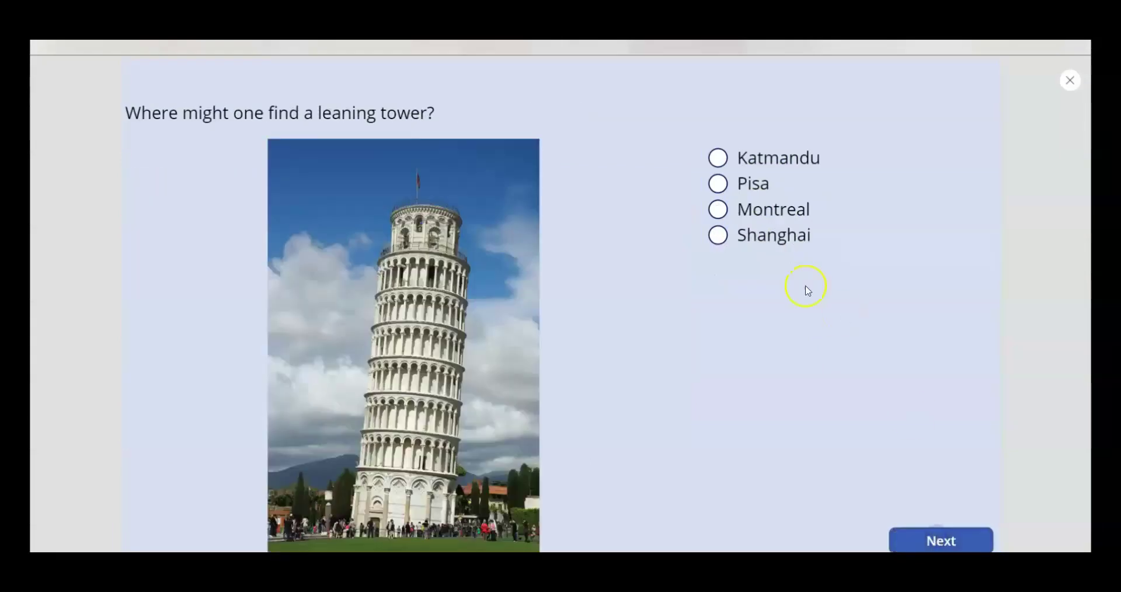
pyautogui.click(754, 185)
pyautogui.click(932, 538)
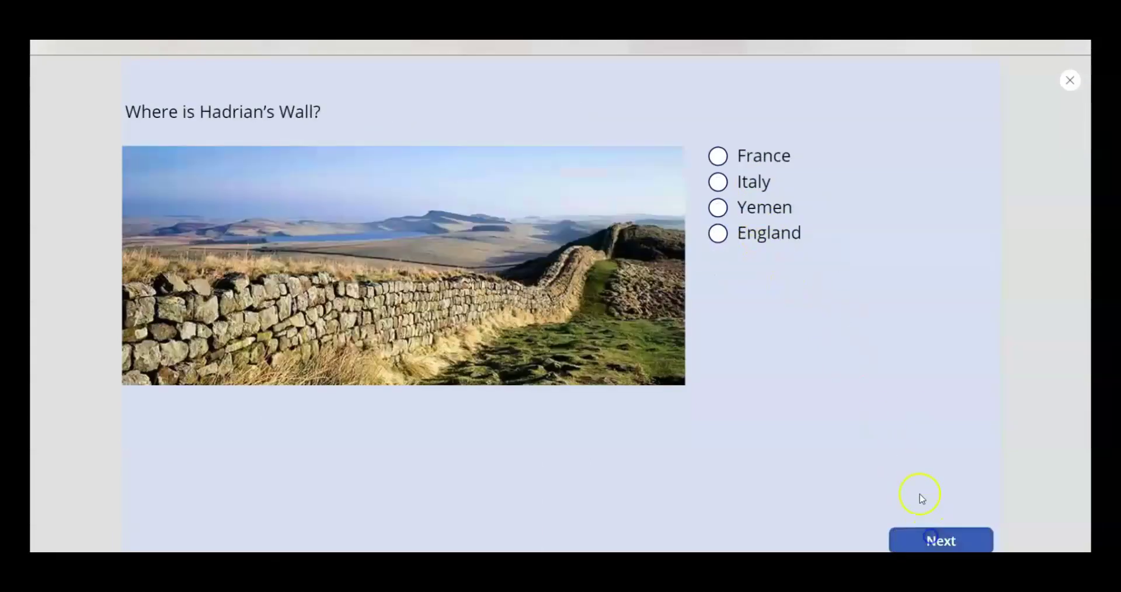
pyautogui.click(756, 236)
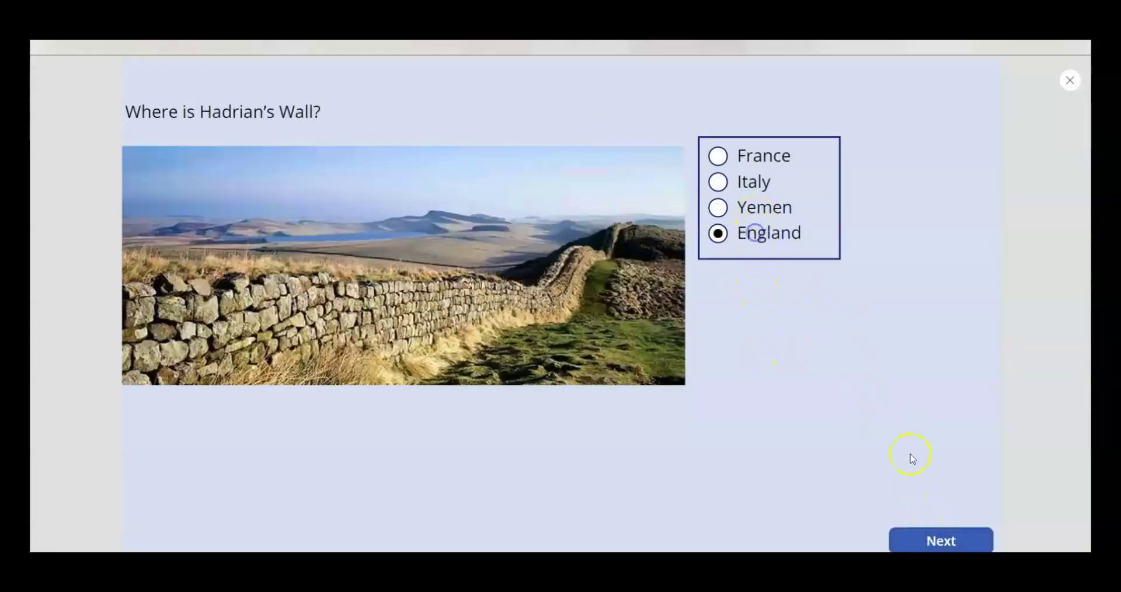
pyautogui.click(939, 540)
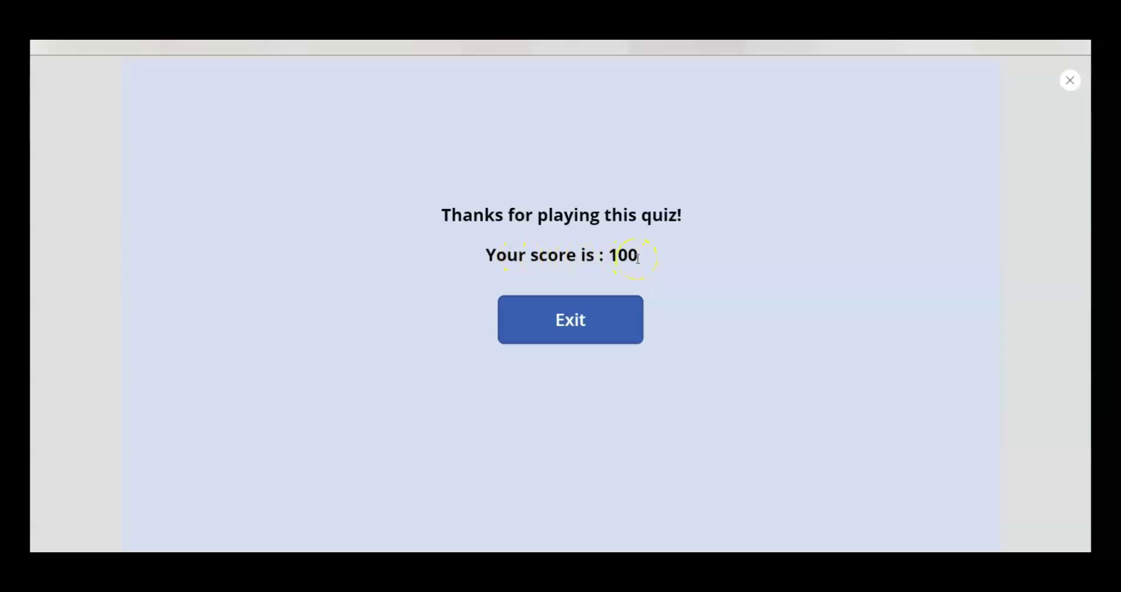
# - Exit the quiz from the Finish screen to record the new score
pyautogui.click(566, 322)
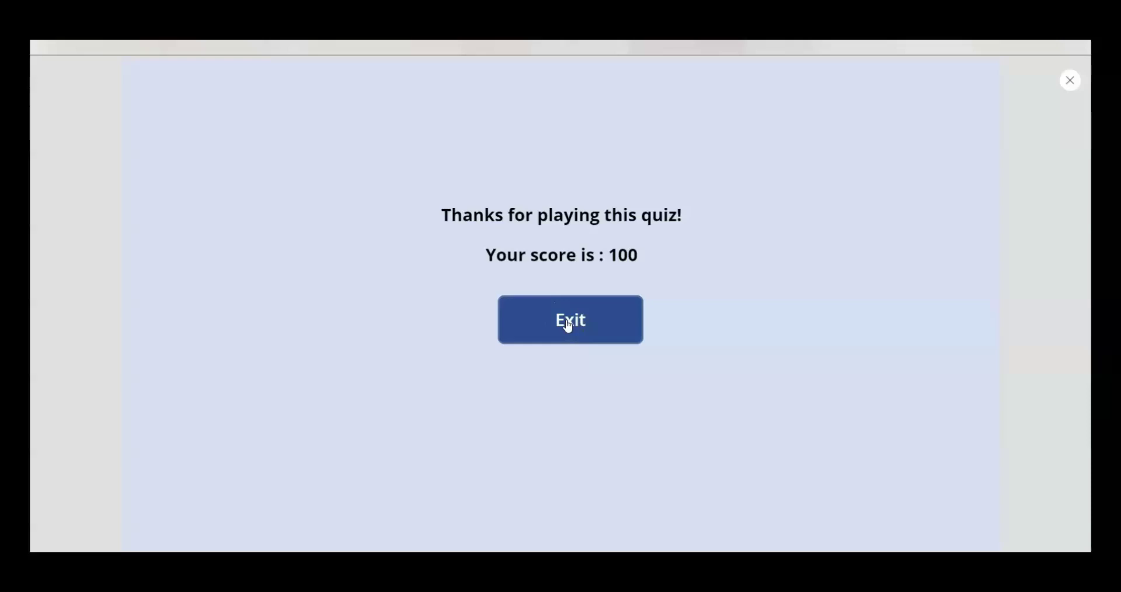
pyautogui.click(569, 324)
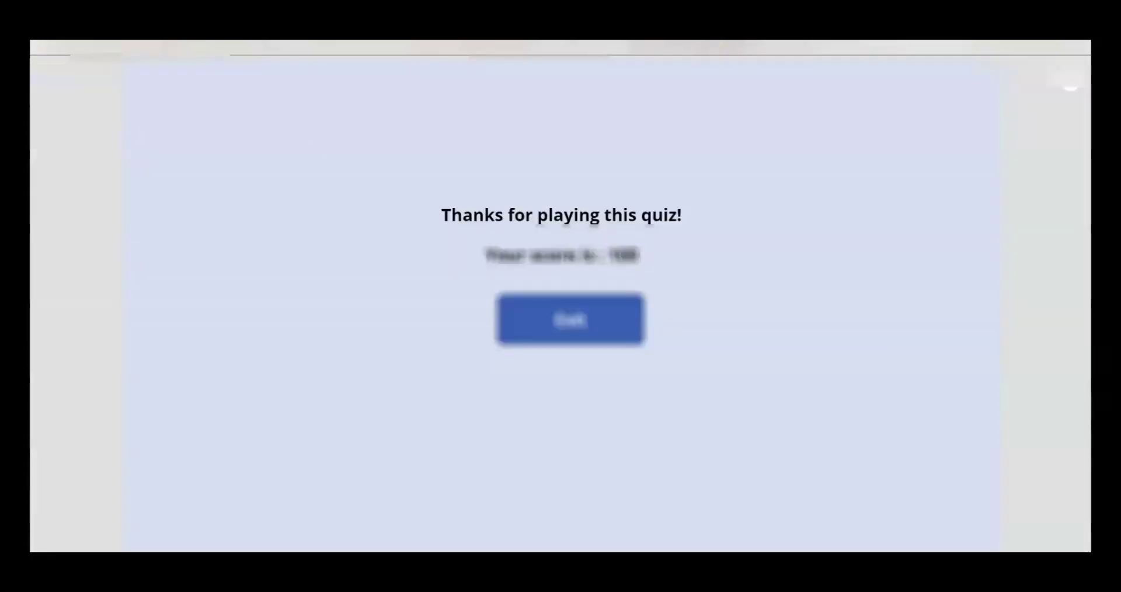
pyautogui.click(565, 346)
pyautogui.click(575, 314)
# - Switch to OneDrive, open the quiz results workbook and check the newest PointsScored entry in the iytm sheet
pyautogui.click(578, 170)
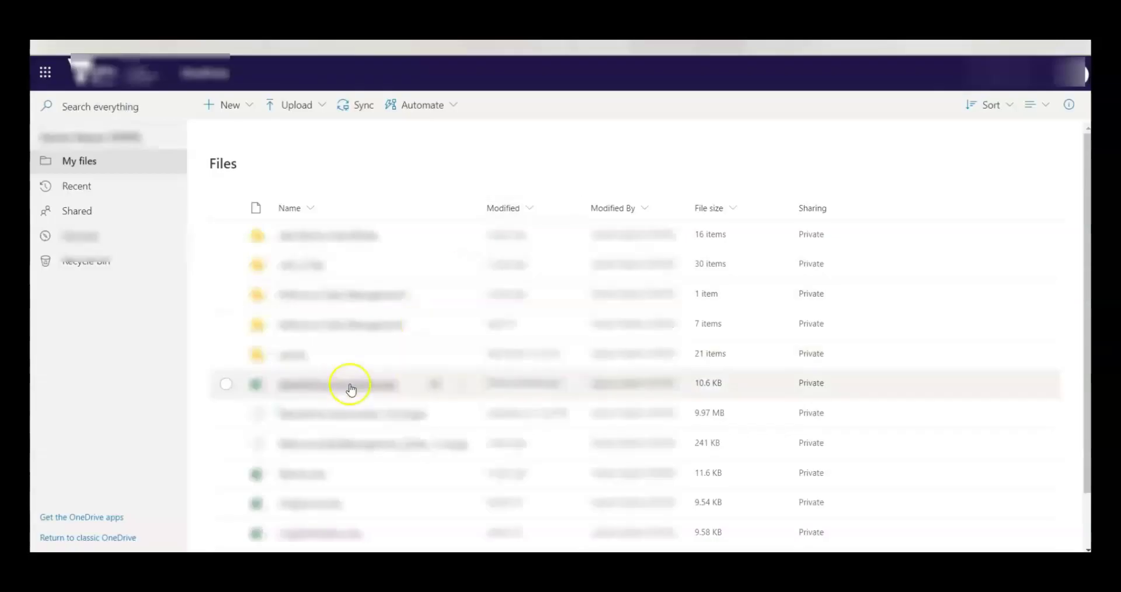
pyautogui.click(329, 385)
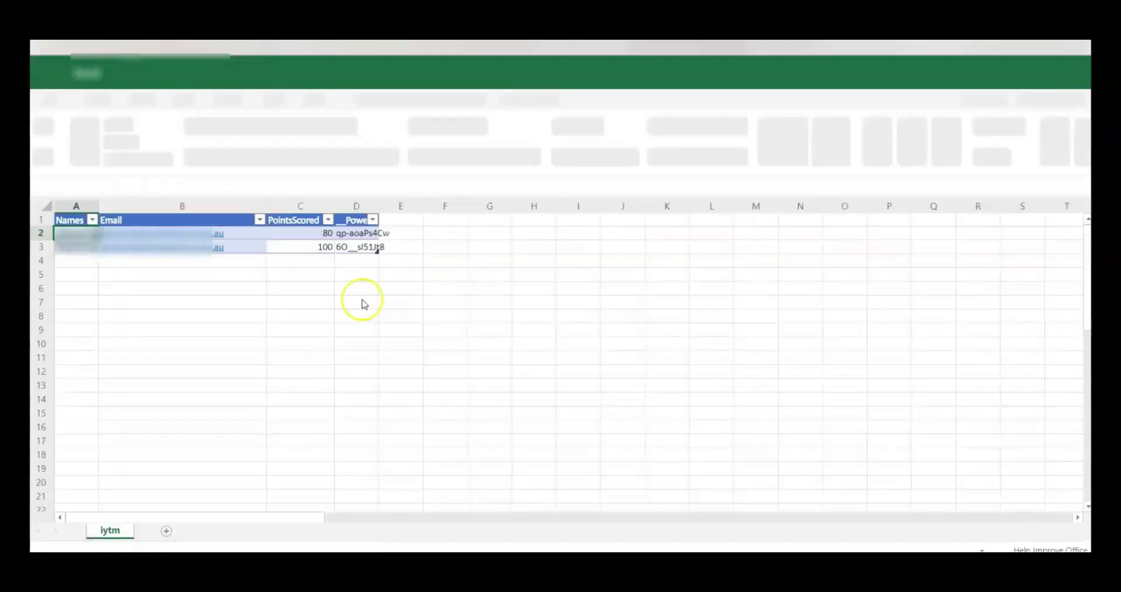
pyautogui.click(309, 250)
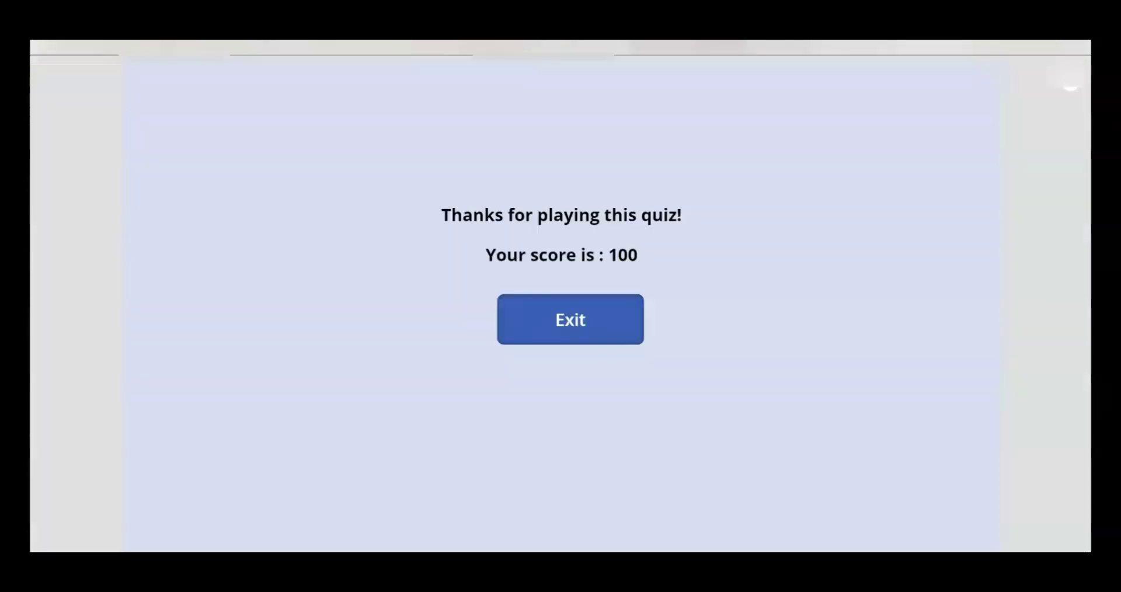
# - Close the Power Apps quiz preview and dismiss the canvas testing tip to return to the editor
pyautogui.click(1068, 78)
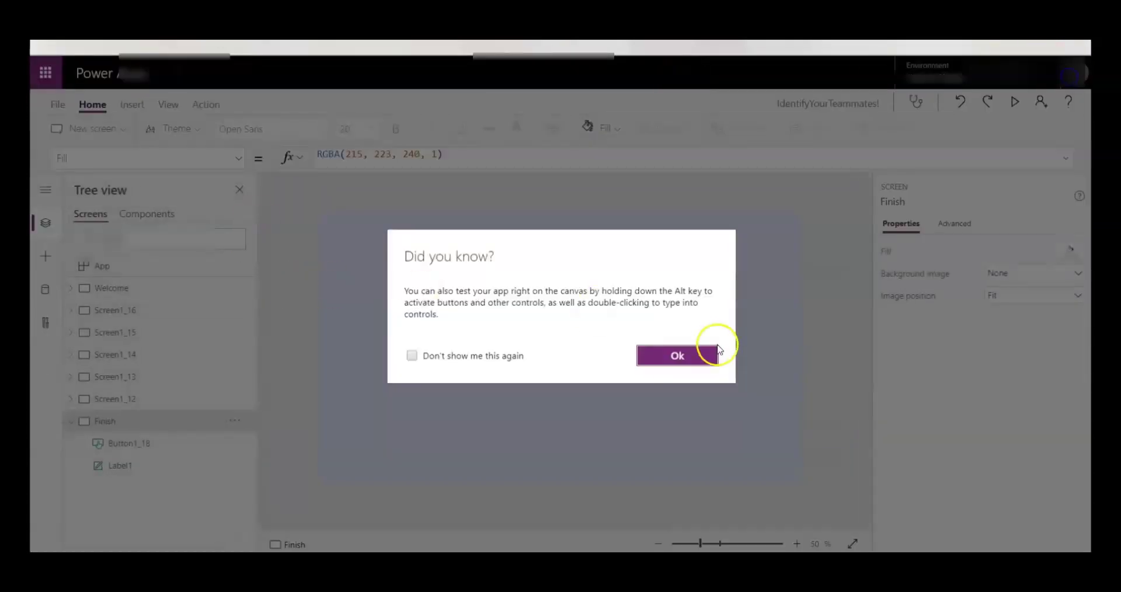
pyautogui.click(677, 356)
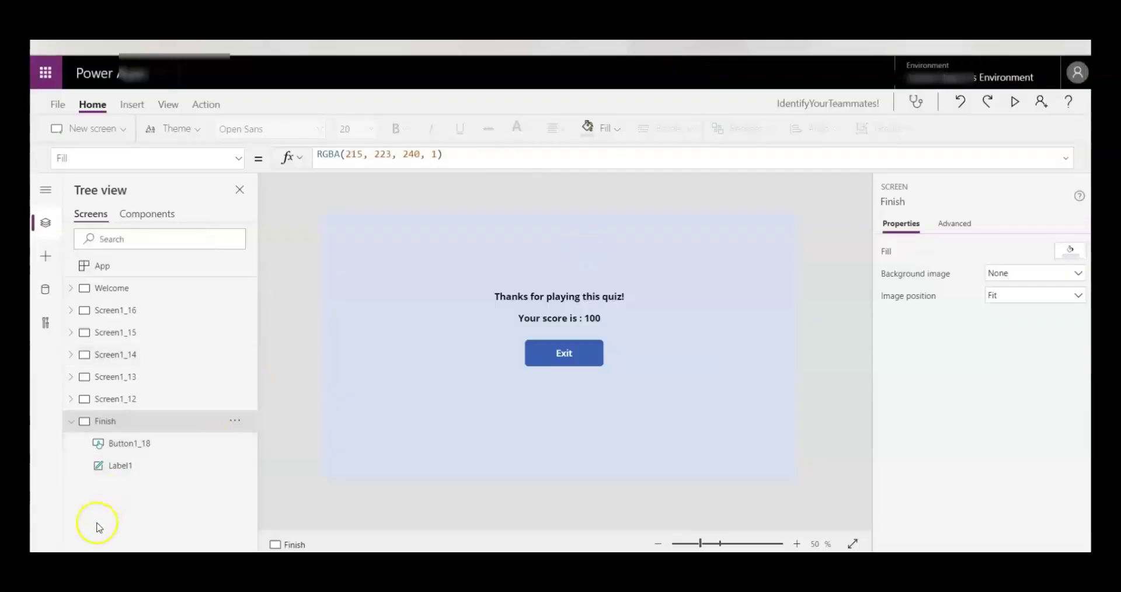